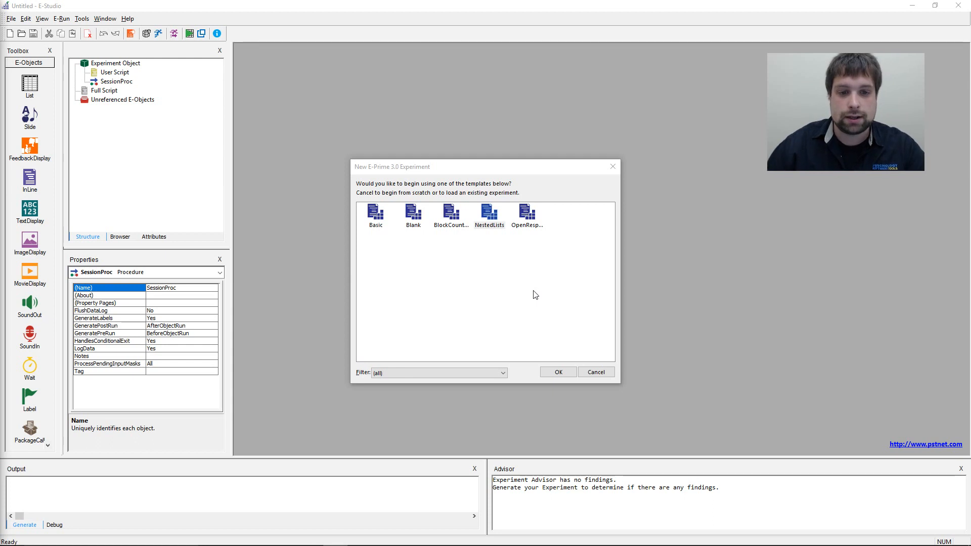
# - Create a new experiment from the Blank template and open its SessionProc procedure
pyautogui.click(414, 227)
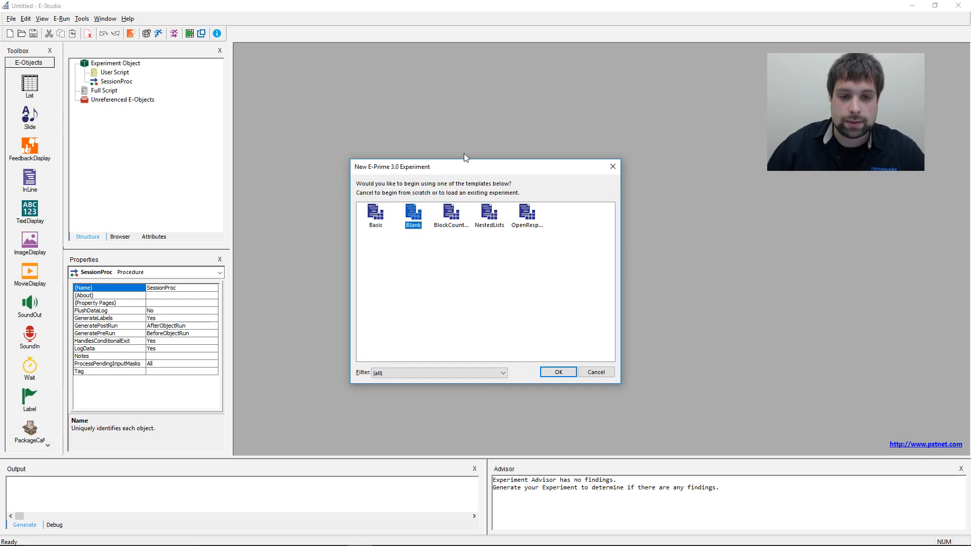
pyautogui.click(558, 373)
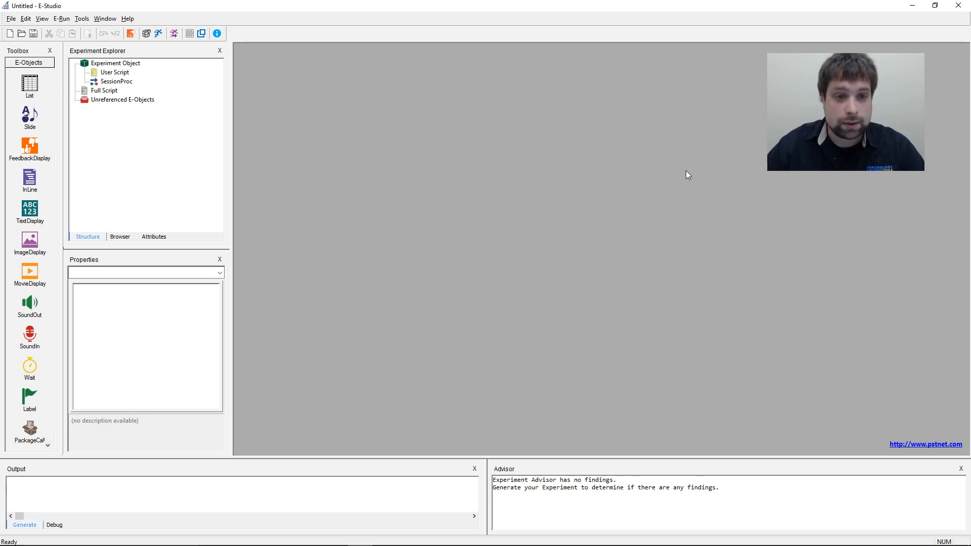
pyautogui.click(212, 143)
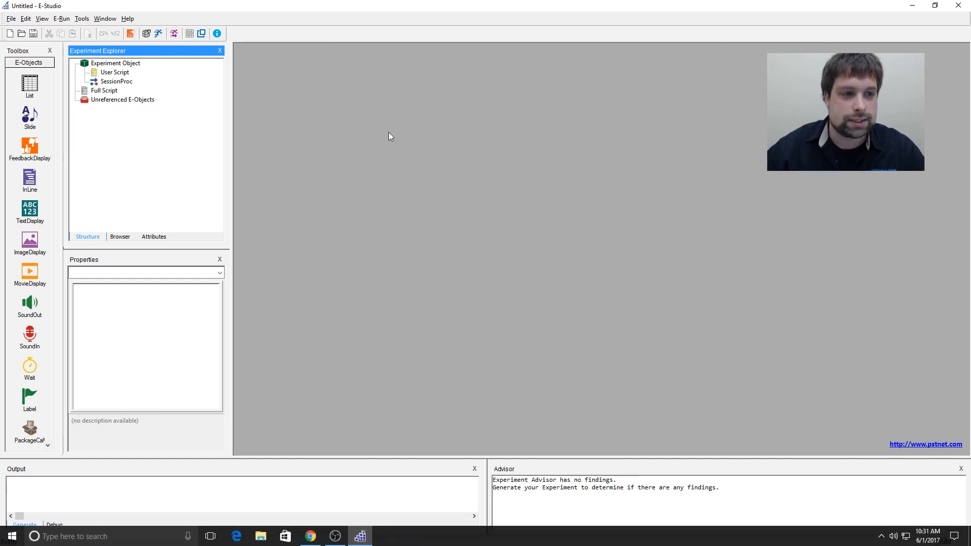
pyautogui.click(117, 83)
pyautogui.doubleClick(117, 83)
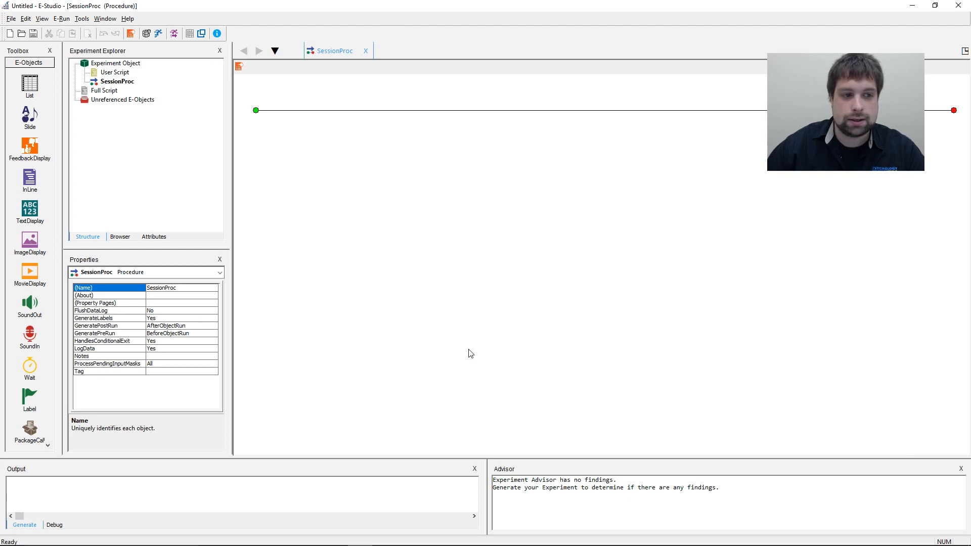
# - Add a TextDisplay object to the SessionProc timeline and rename it Welcome
pyautogui.moveTo(30, 210); pyautogui.dragTo(500, 195)
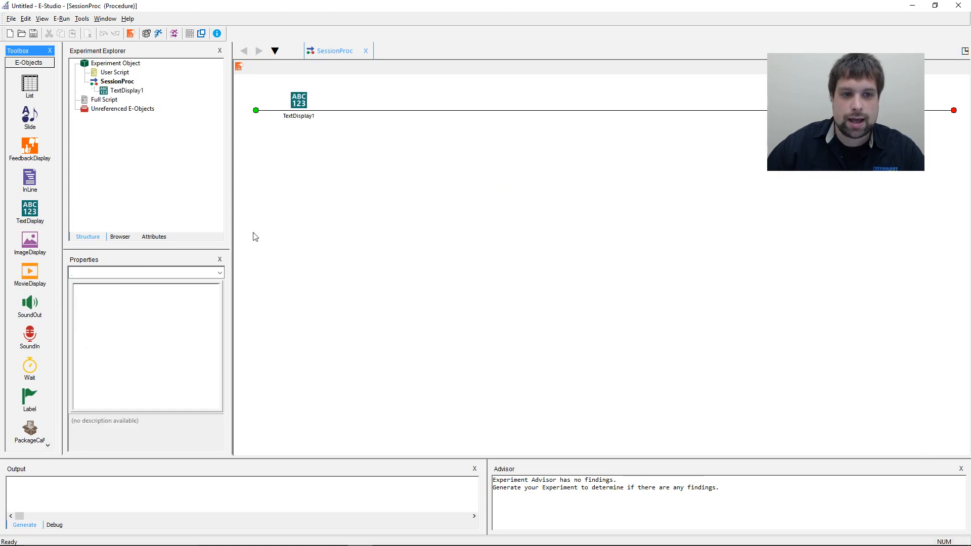
pyautogui.doubleClick(308, 110)
pyautogui.click(309, 114)
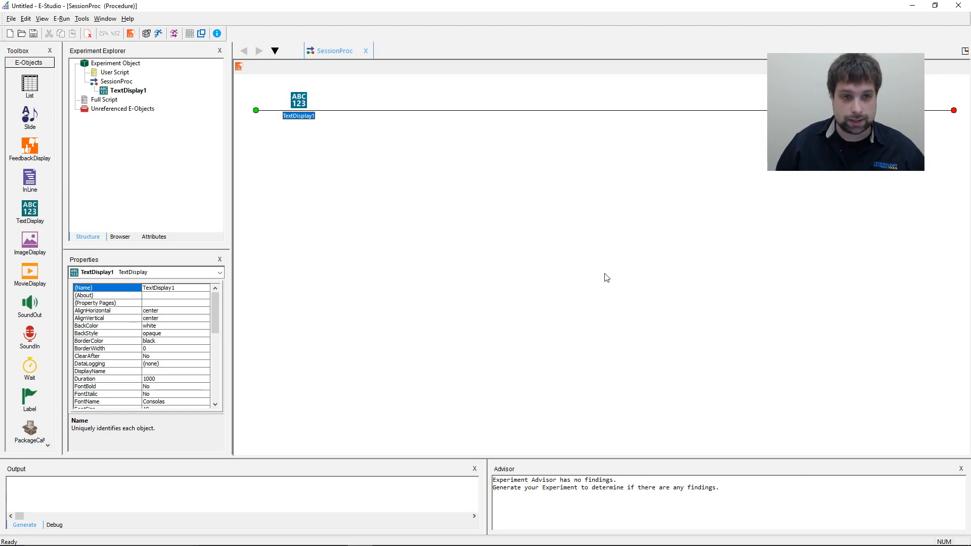
pyautogui.press('F2')
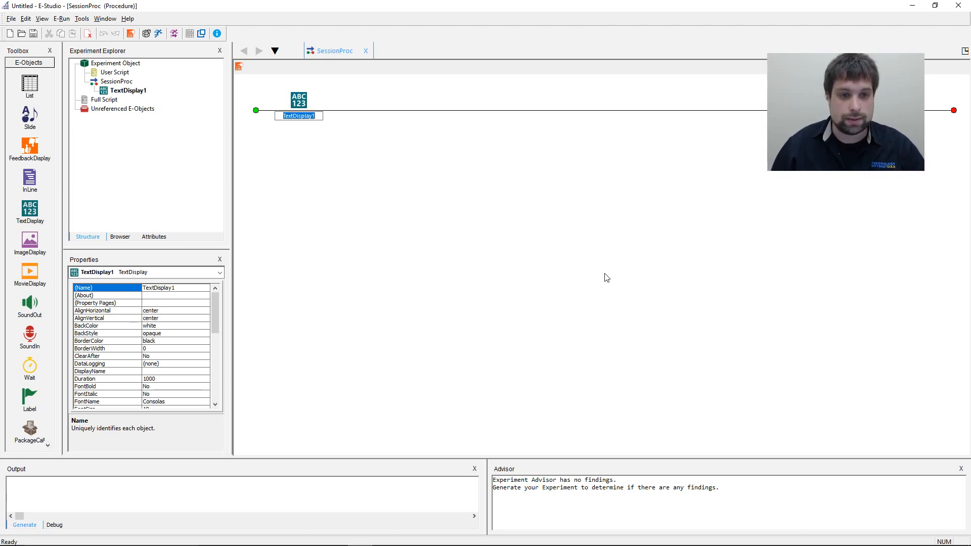
pyautogui.write('Welcome')
pyautogui.press('Return')
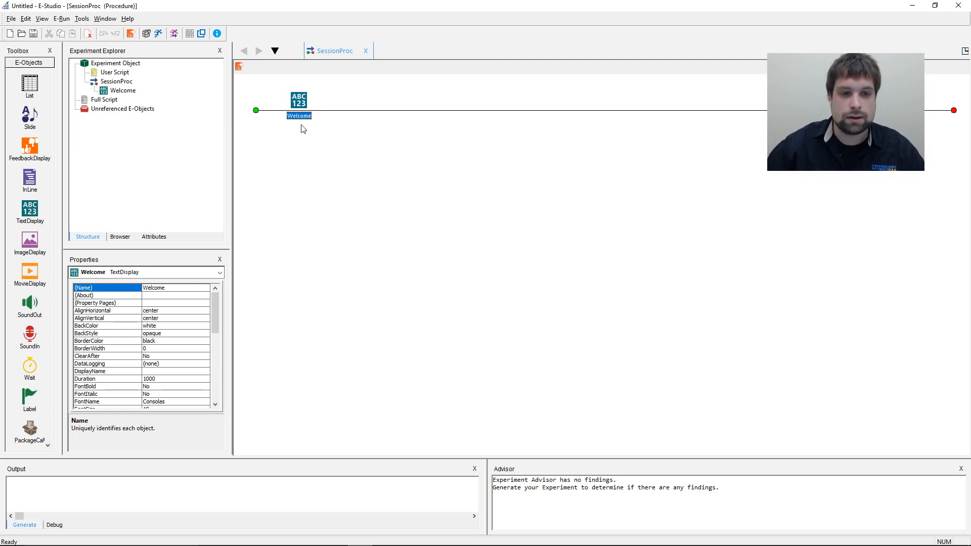
# - In the Welcome object, write "Welcome to the experiment!" and, after a blank line, "You will see a series of arrows."
pyautogui.doubleClick(298, 102)
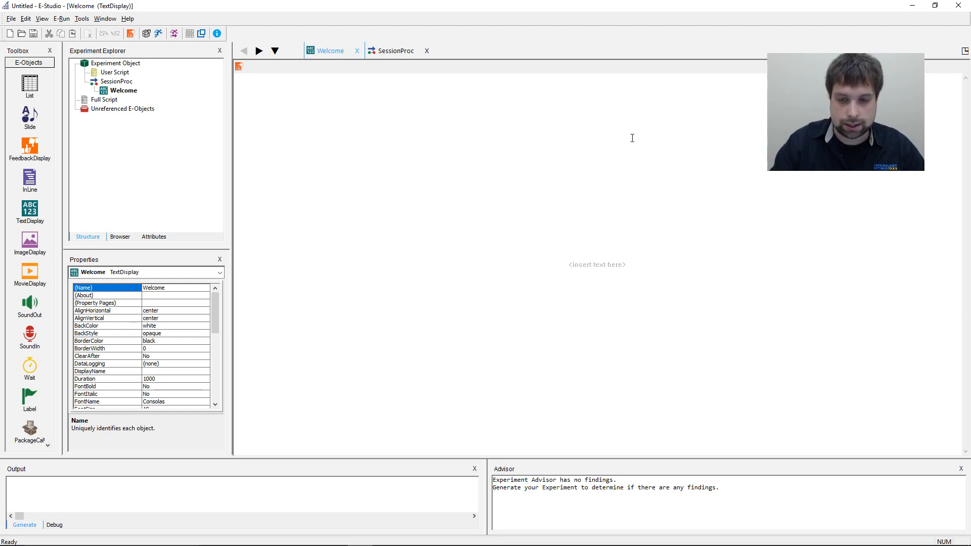
pyautogui.write('Welcome to')
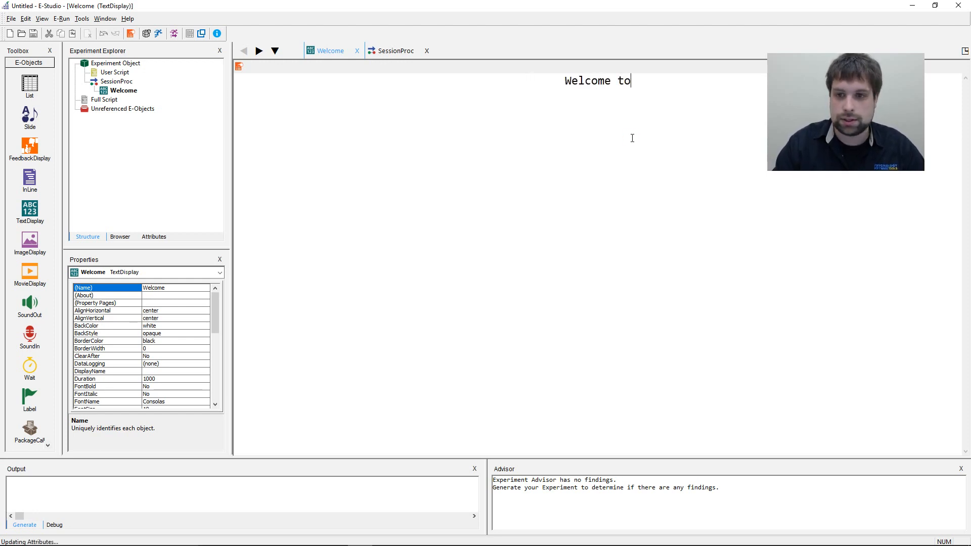
pyautogui.write(' the experiment!')
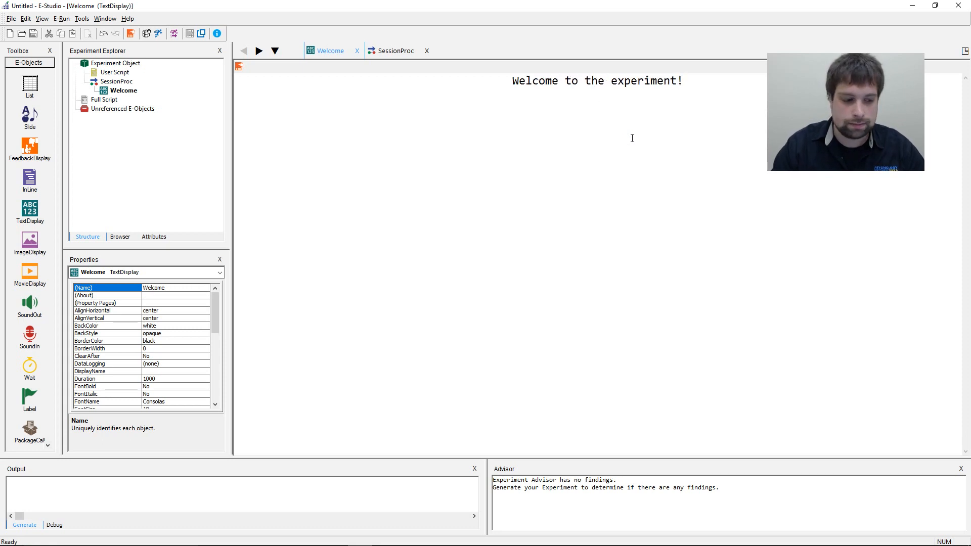
pyautogui.press('Return')
pyautogui.press('Return')
pyautogui.write('You will')
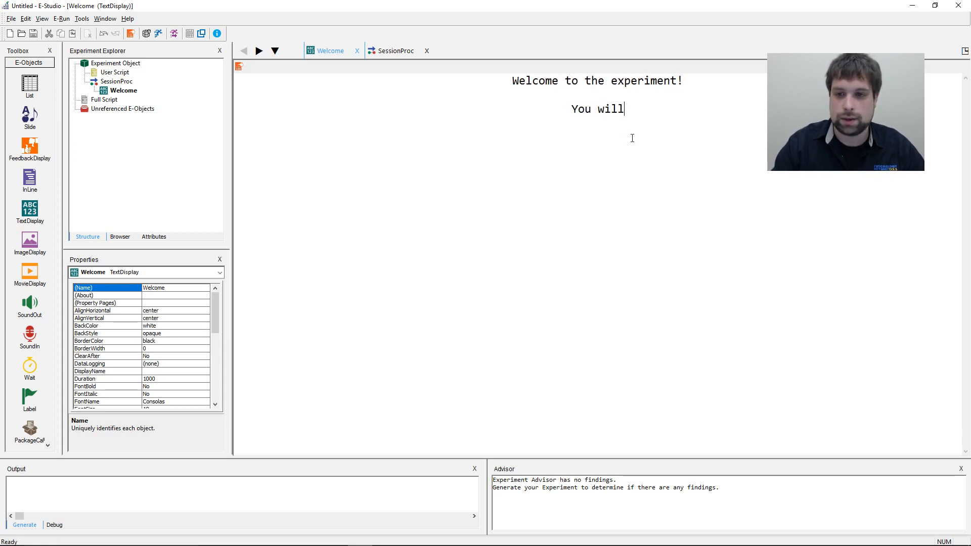
pyautogui.write(' see a seri')
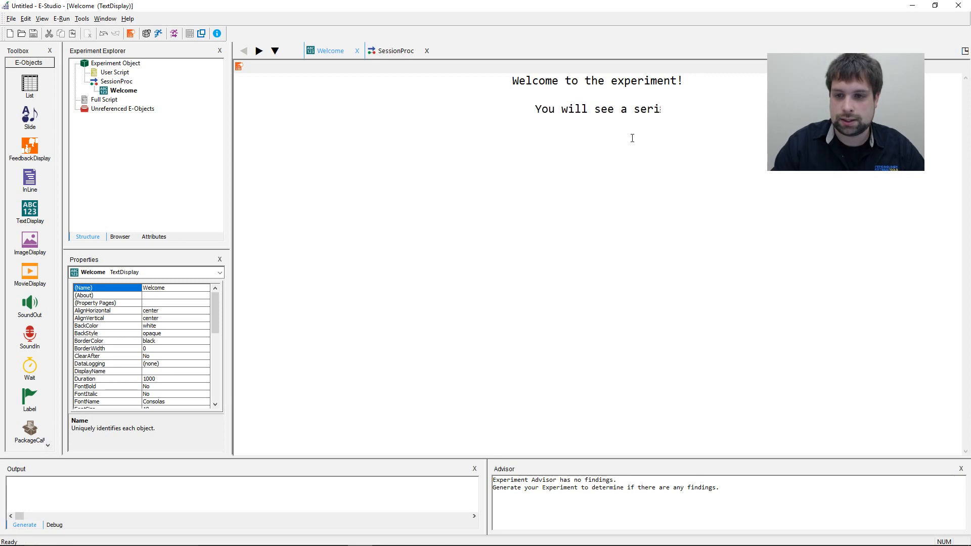
pyautogui.write('es of arrows.')
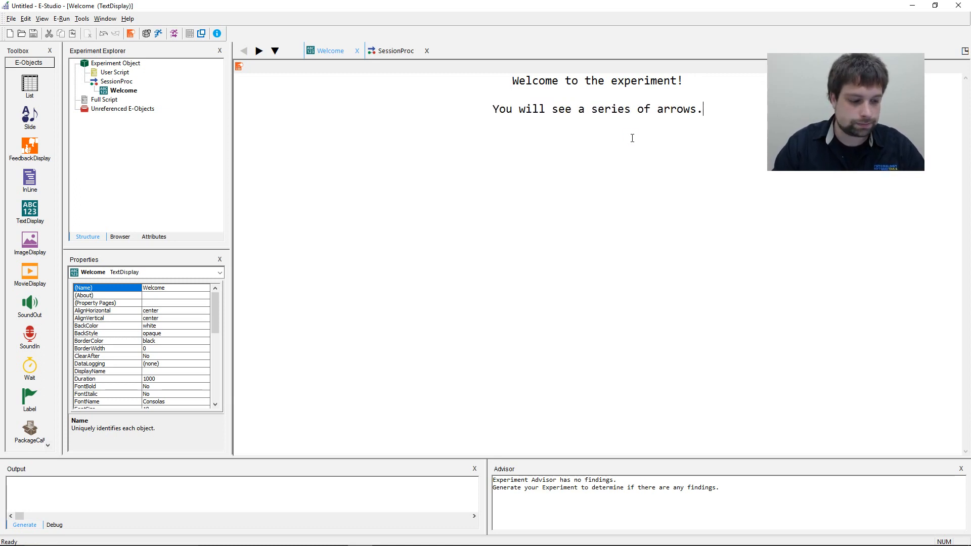
# - Add "Please pay attention to the center arrow." and "Press SPACE to continue" to the Welcome text, each preceded by a blank line
pyautogui.press('Return')
pyautogui.press('Return')
pyautogui.write('j')
pyautogui.press('BackSpace')
pyautogui.write('Please ')
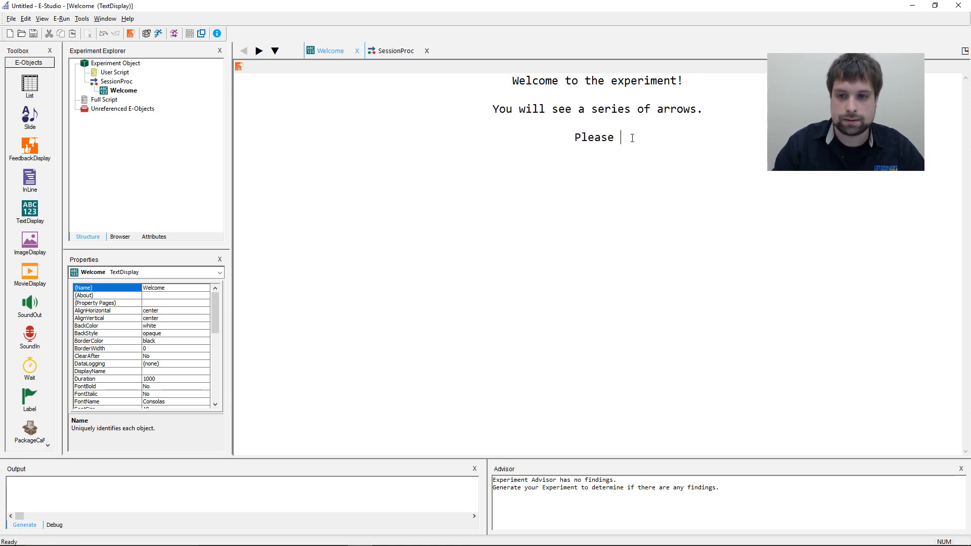
pyautogui.write('pay attenti')
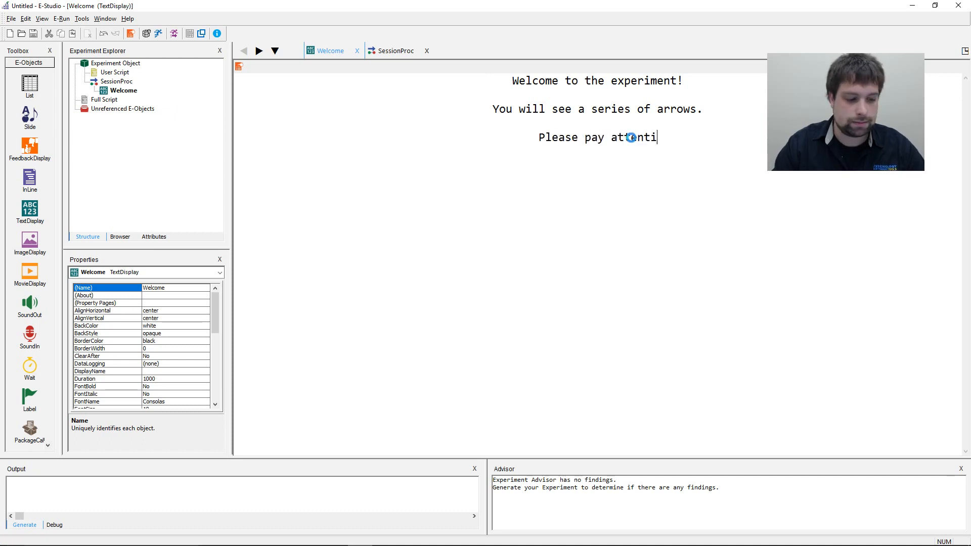
pyautogui.write('on to the cen')
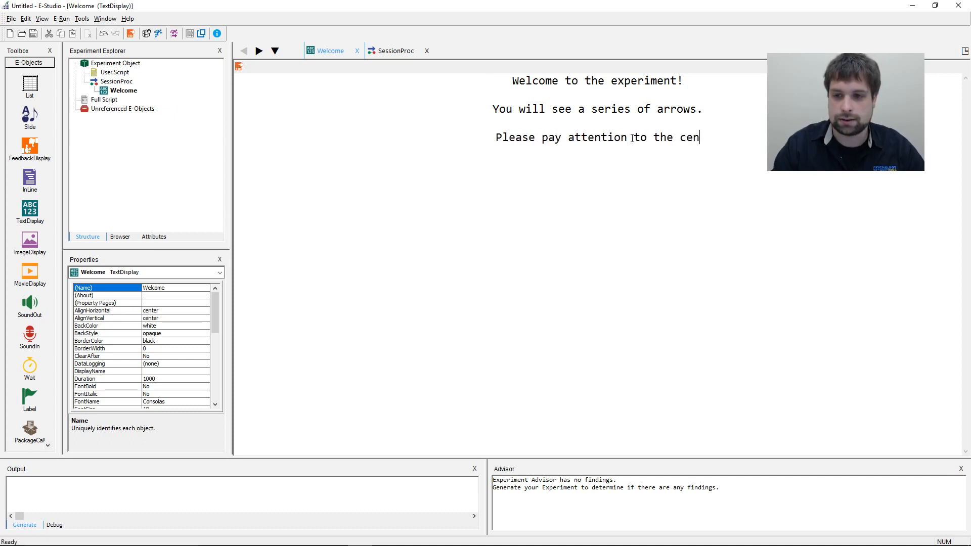
pyautogui.write('ter arrow.')
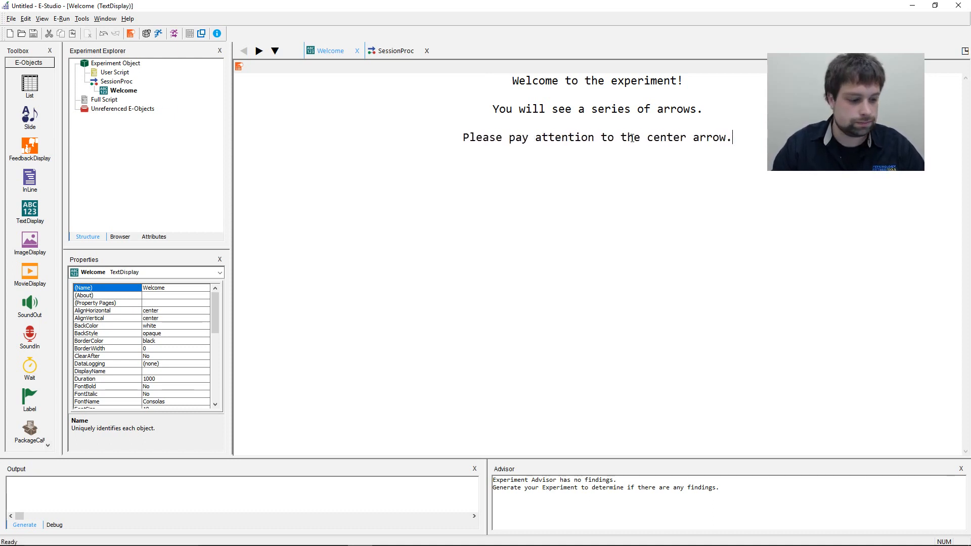
pyautogui.press('Return')
pyautogui.write('Press SP')
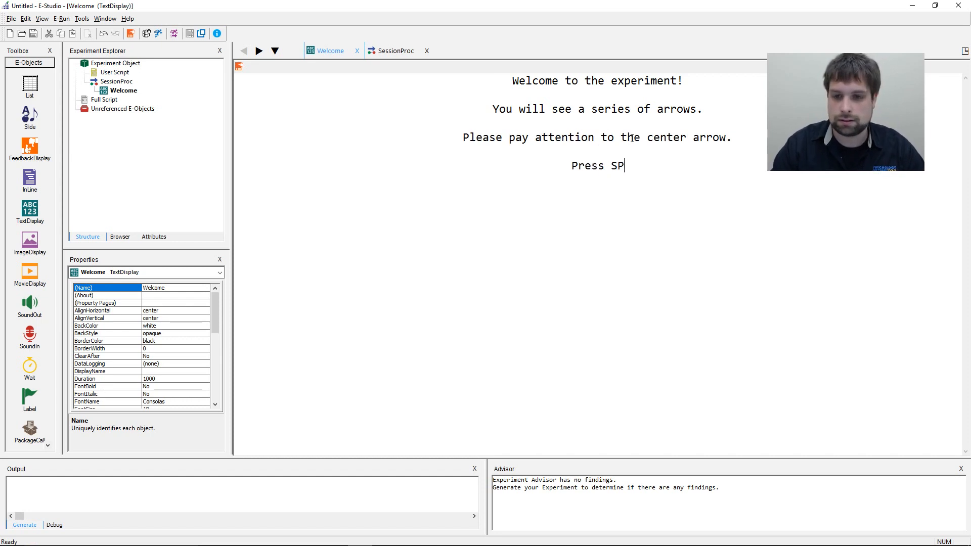
pyautogui.write('ACE to continue')
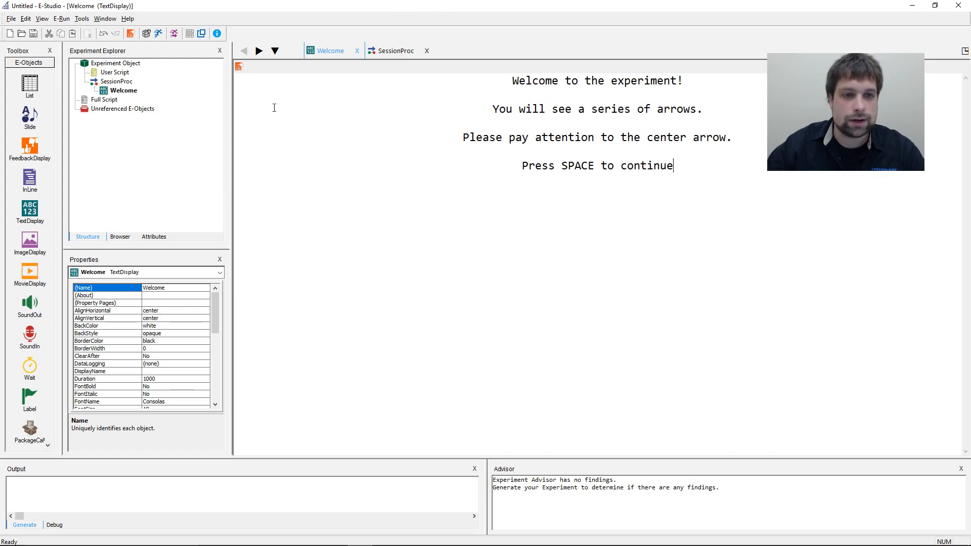
# - Open the property pages of the Welcome object at its general text settings
pyautogui.click(239, 68)
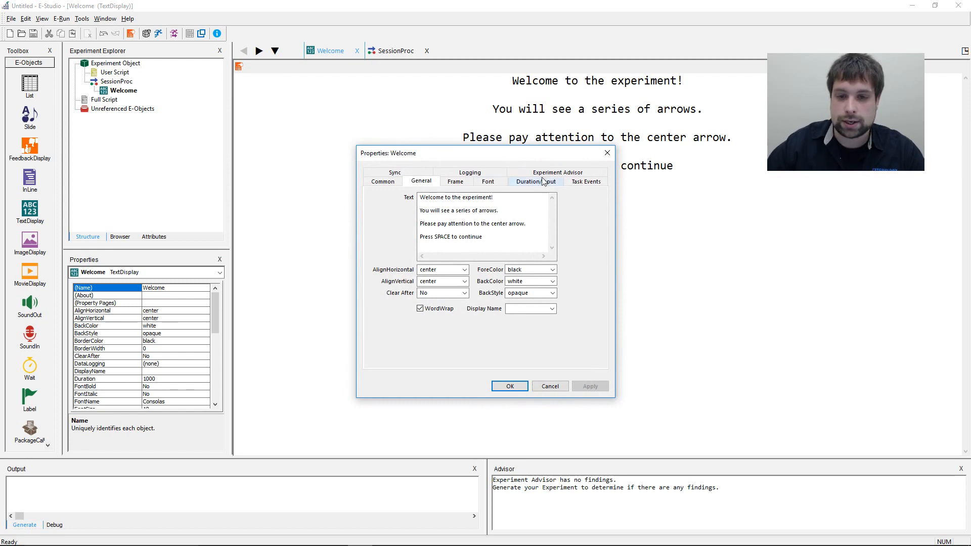
pyautogui.moveTo(419, 197); pyautogui.dragTo(513, 237)
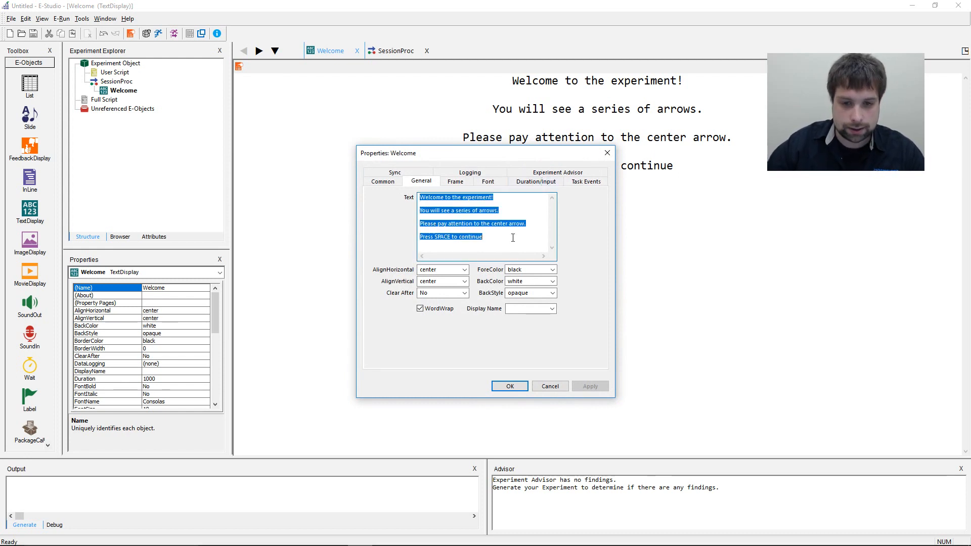
pyautogui.click(513, 240)
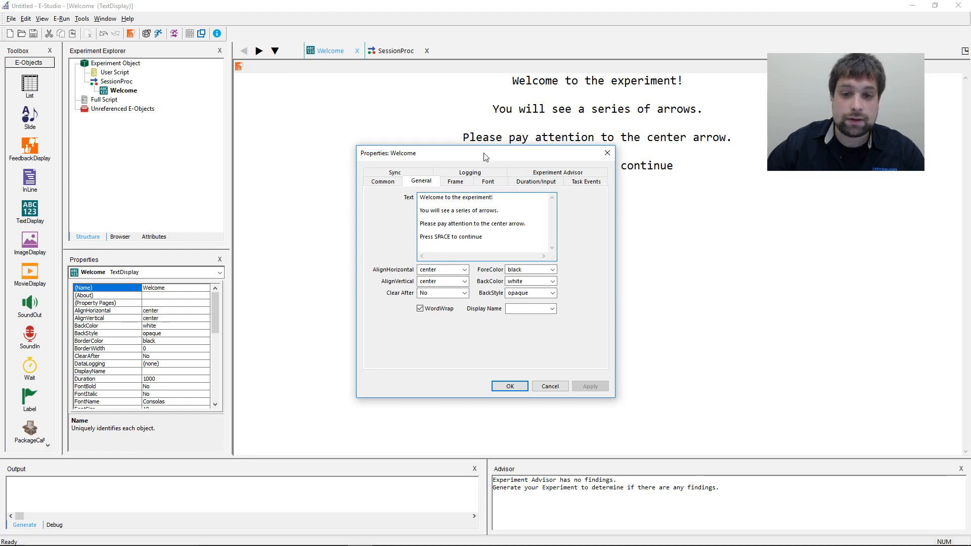
pyautogui.moveTo(491, 152); pyautogui.dragTo(459, 224)
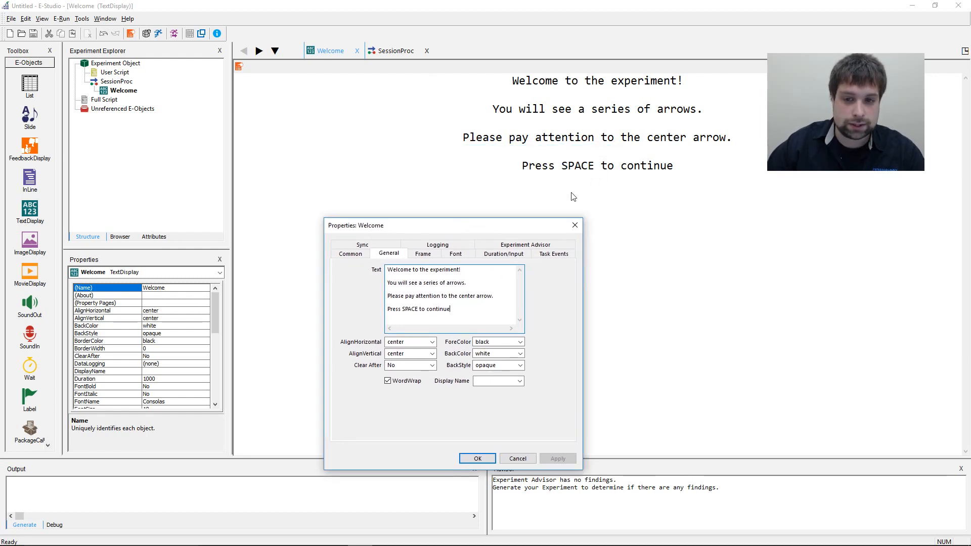
pyautogui.moveTo(521, 229); pyautogui.dragTo(649, 107)
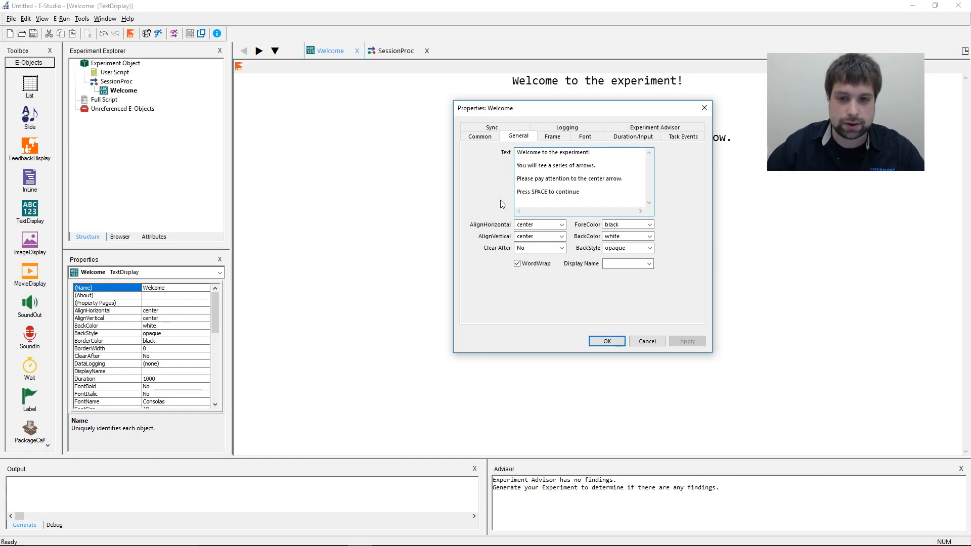
pyautogui.moveTo(592, 110); pyautogui.dragTo(624, 84)
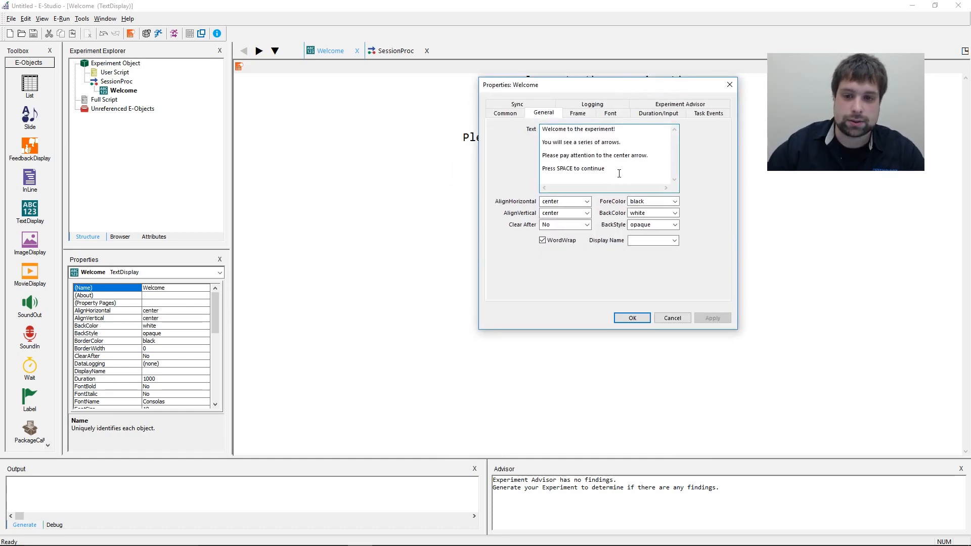
# - Try top vertical alignment for the Welcome text, then restore center and apply it with horizontal alignment at center
pyautogui.click(587, 202)
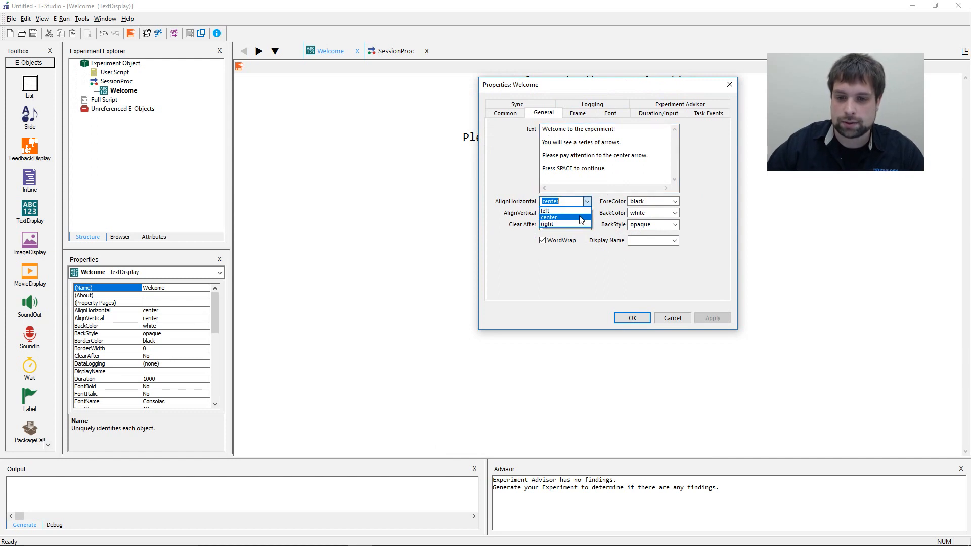
pyautogui.click(580, 218)
pyautogui.click(586, 213)
pyautogui.click(561, 223)
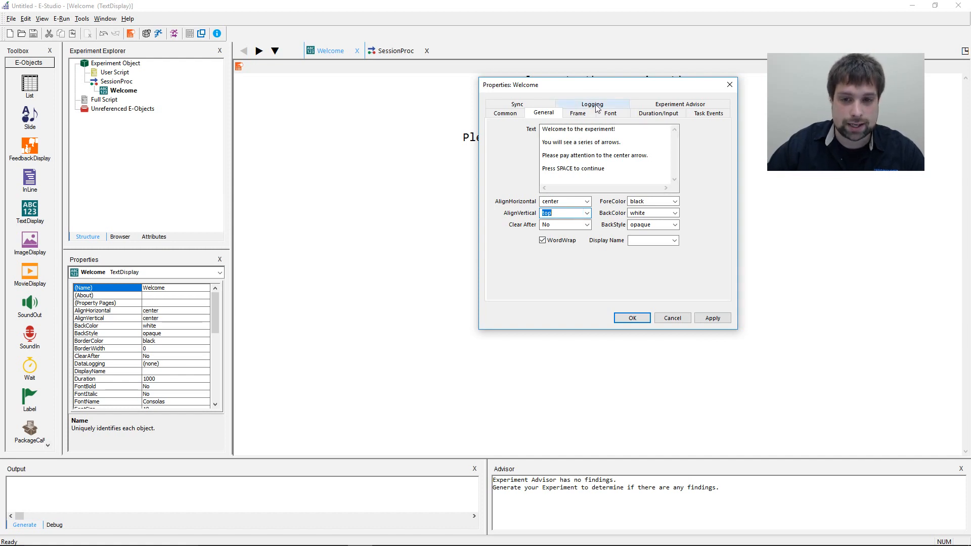
pyautogui.click(586, 213)
pyautogui.click(581, 229)
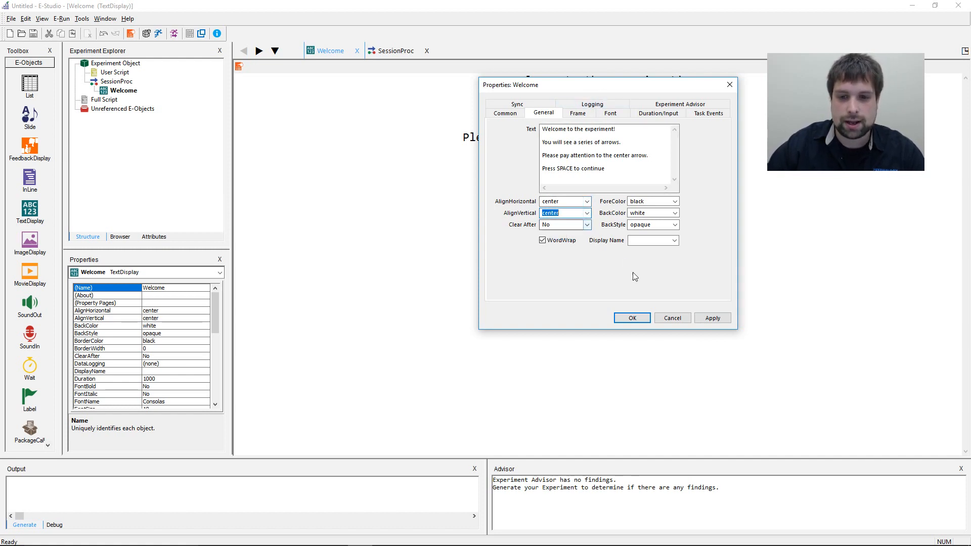
pyautogui.click(713, 317)
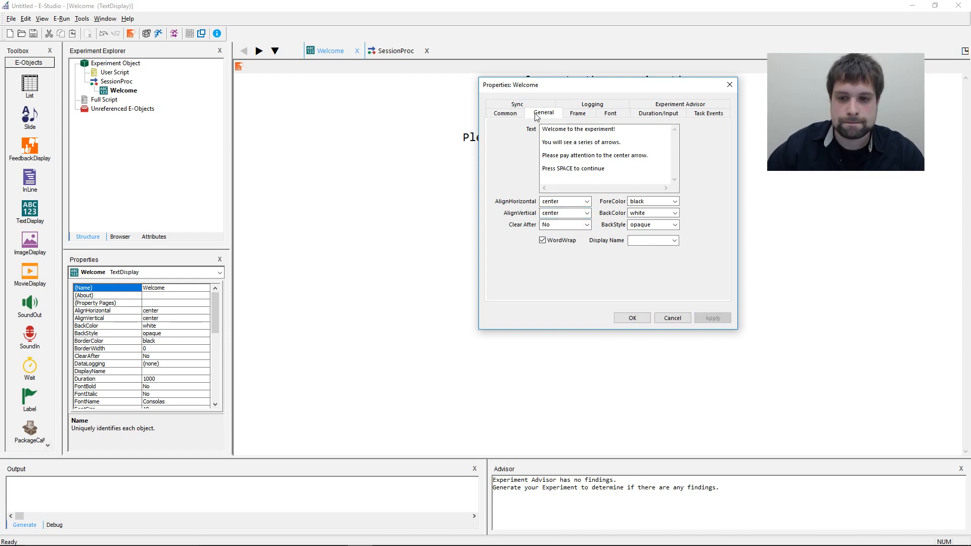
# - Set the Welcome object's duration to (infinite) in its duration and input properties
pyautogui.click(658, 116)
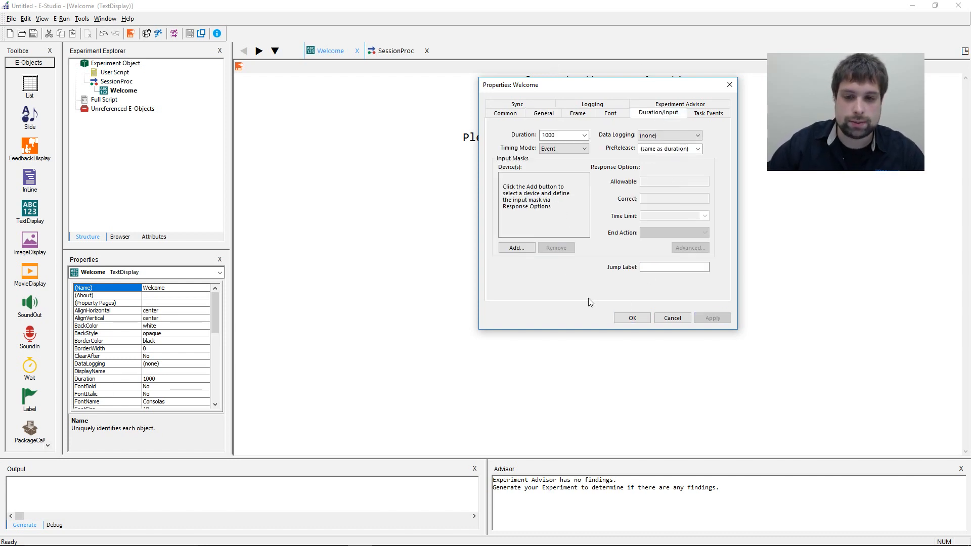
pyautogui.moveTo(632, 87); pyautogui.dragTo(509, 216)
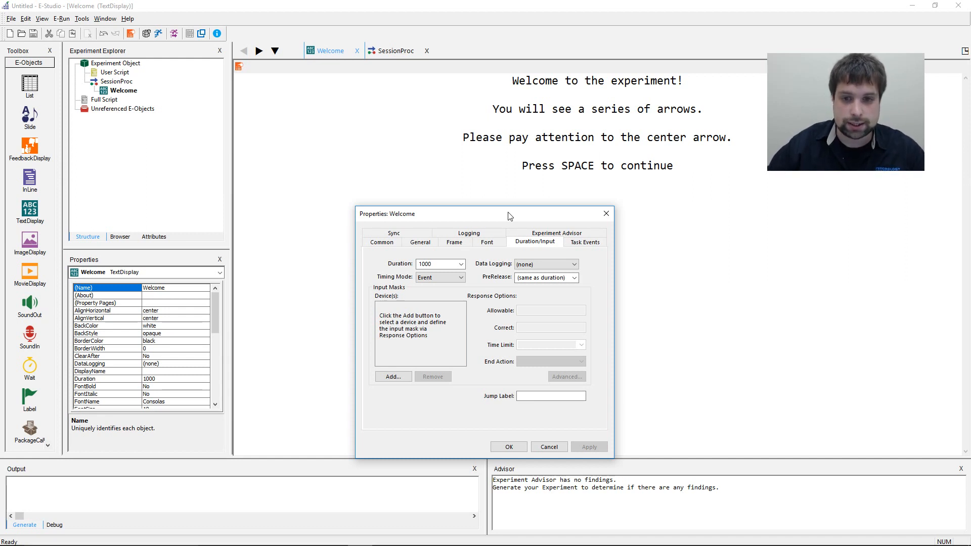
pyautogui.moveTo(509, 216); pyautogui.dragTo(565, 194)
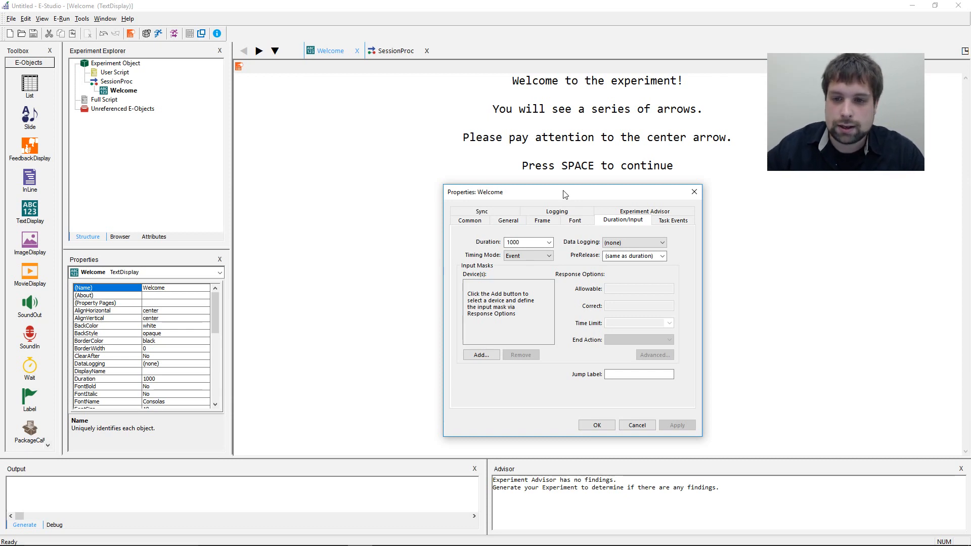
pyautogui.moveTo(564, 194); pyautogui.dragTo(566, 131)
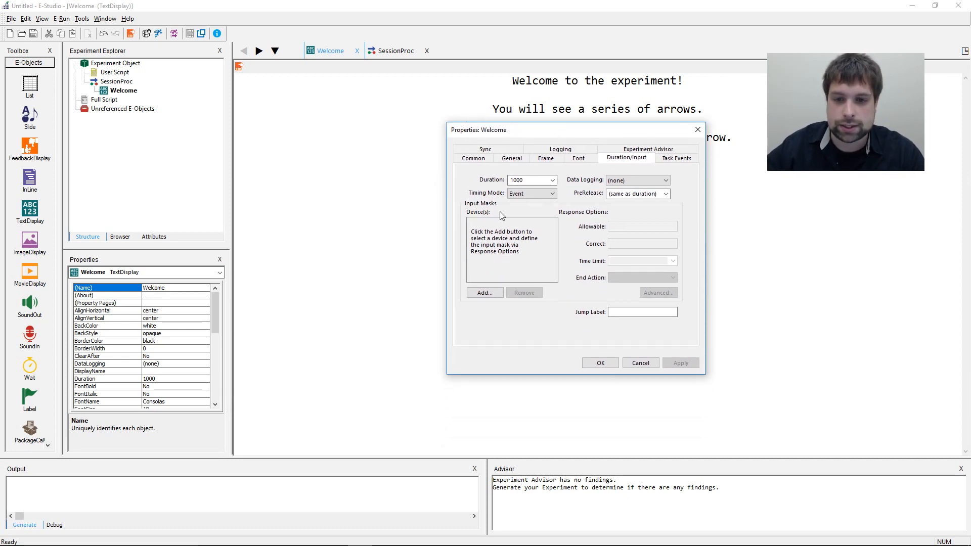
pyautogui.click(553, 181)
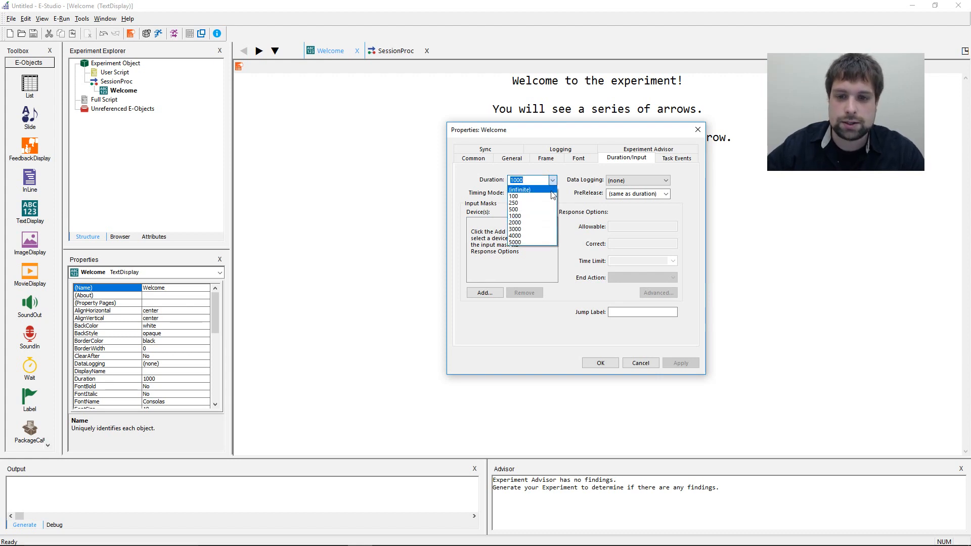
pyautogui.click(551, 191)
pyautogui.click(545, 180)
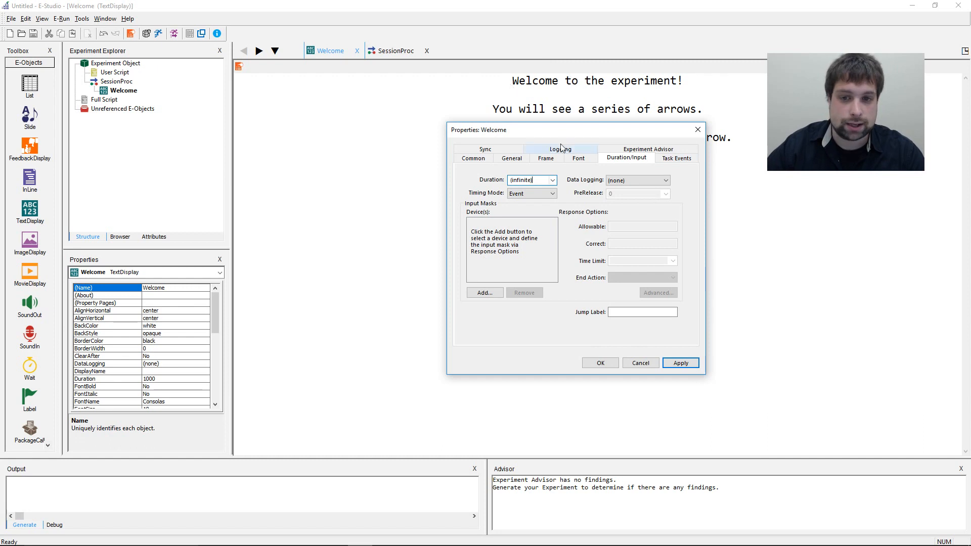
# - Add the Keyboard as an input device for the Welcome object
pyautogui.moveTo(562, 133); pyautogui.dragTo(532, 138)
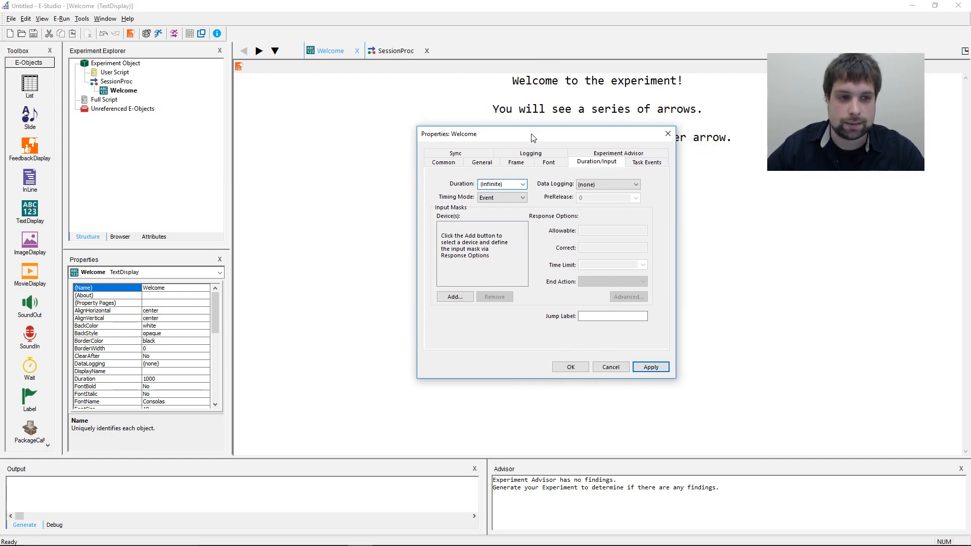
pyautogui.click(457, 297)
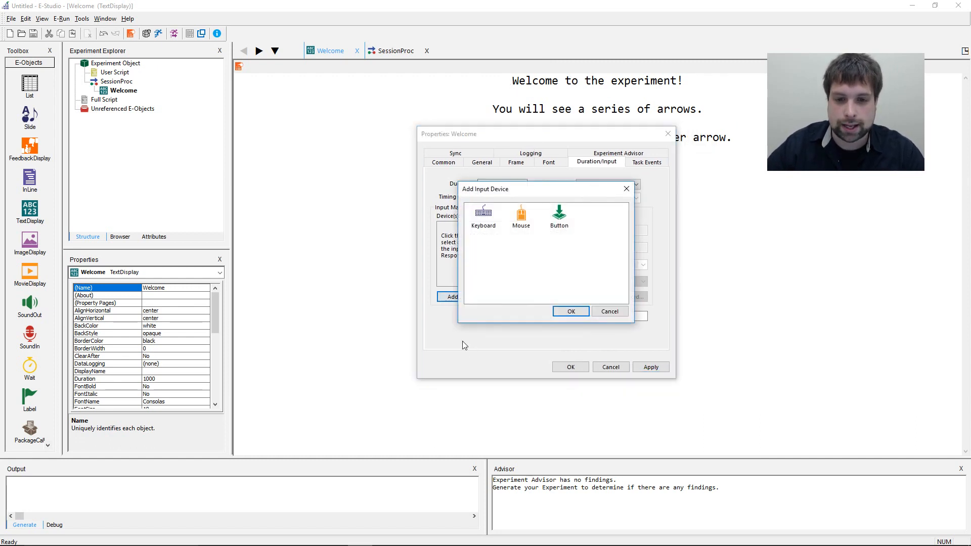
pyautogui.moveTo(522, 190); pyautogui.dragTo(558, 190)
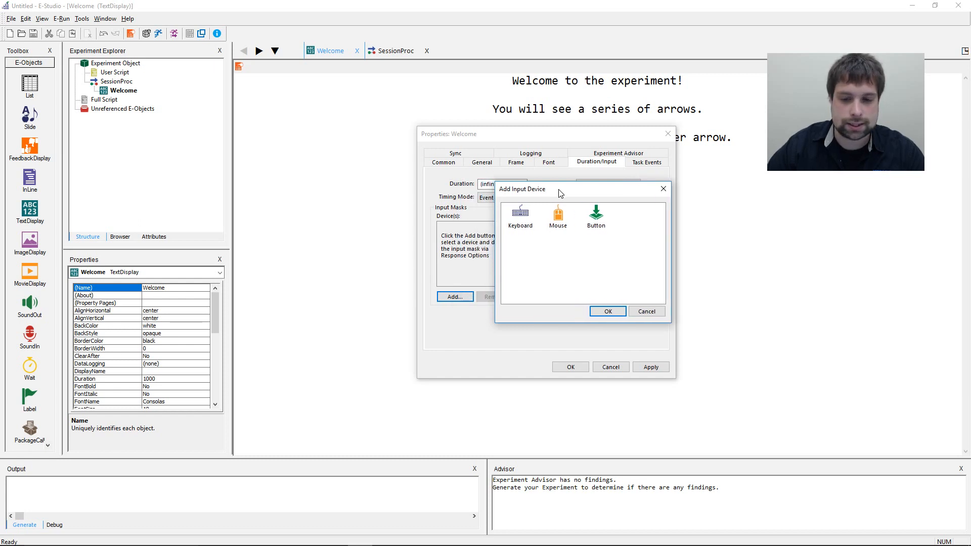
pyautogui.click(522, 222)
pyautogui.click(617, 313)
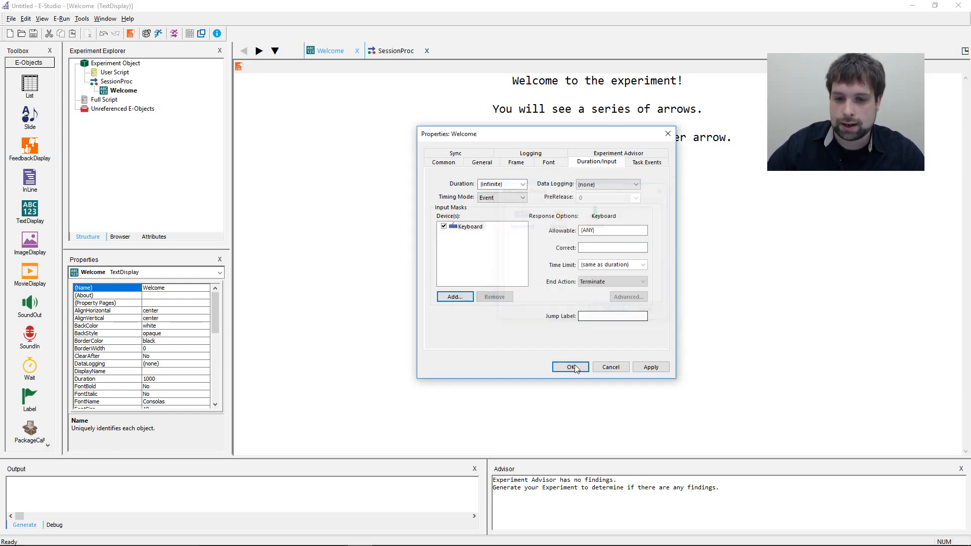
pyautogui.click(469, 249)
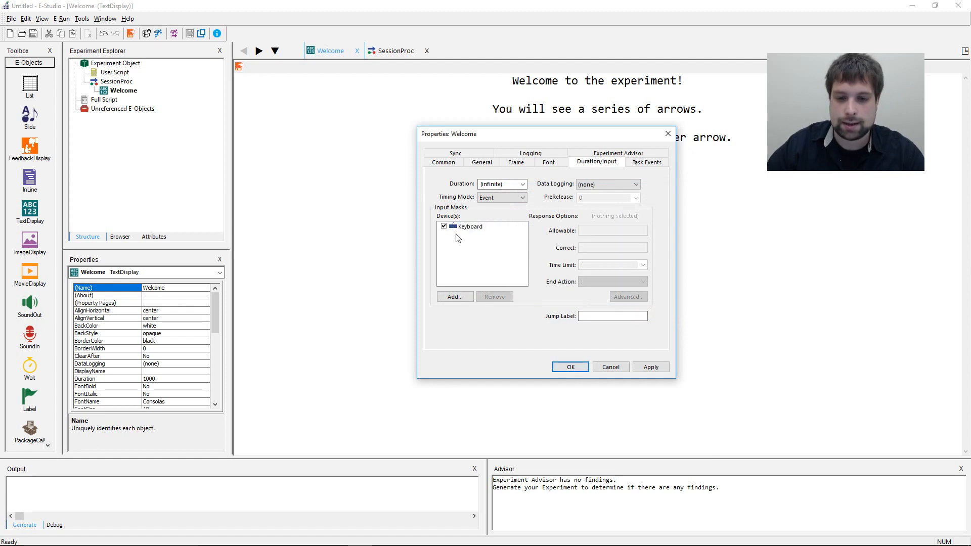
# - Set the allowable response of the Welcome object's Keyboard input mask to {SPACE}
pyautogui.click(461, 228)
pyautogui.moveTo(564, 134)
pyautogui.mouseDown()
pyautogui.moveTo(569, 186)
pyautogui.moveTo(581, 138)
pyautogui.mouseUp()
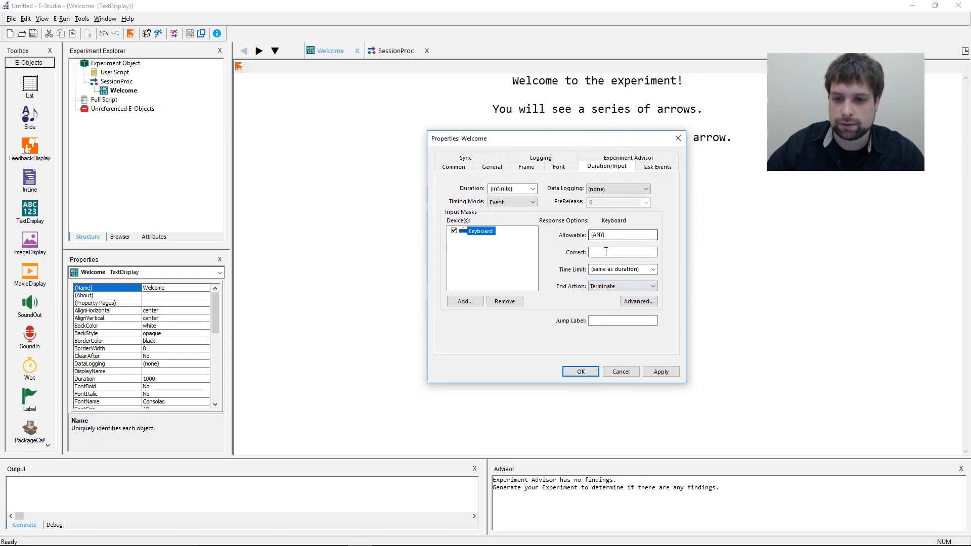
pyautogui.click(603, 235)
pyautogui.press('BackSpace')
pyautogui.press('BackSpace')
pyautogui.press('BackSpace')
pyautogui.press('BackSpace')
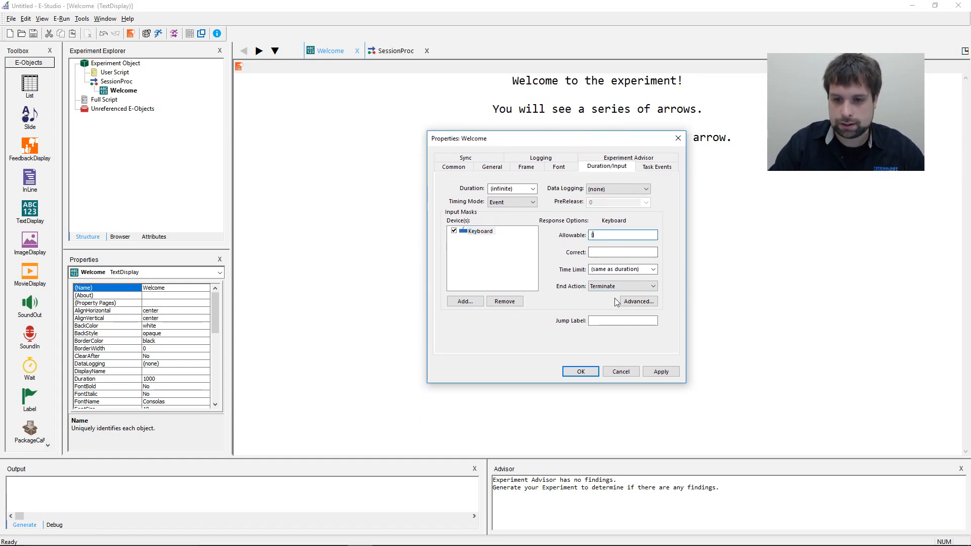
pyautogui.write('SPACE}')
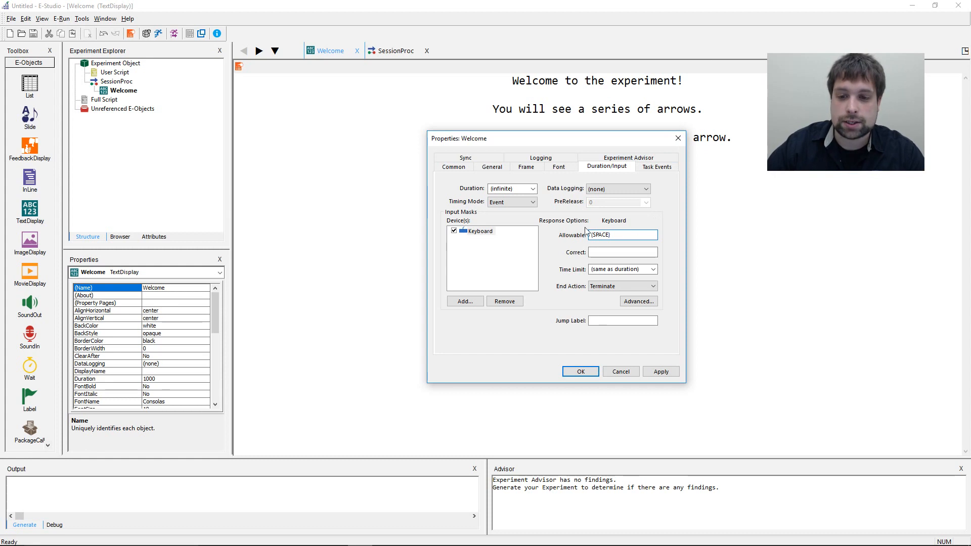
# - Try {RIGHTARROW} and {LEFTARROW} in turn as the allowable keyboard response
pyautogui.moveTo(610, 234); pyautogui.dragTo(595, 234)
pyautogui.click(620, 234)
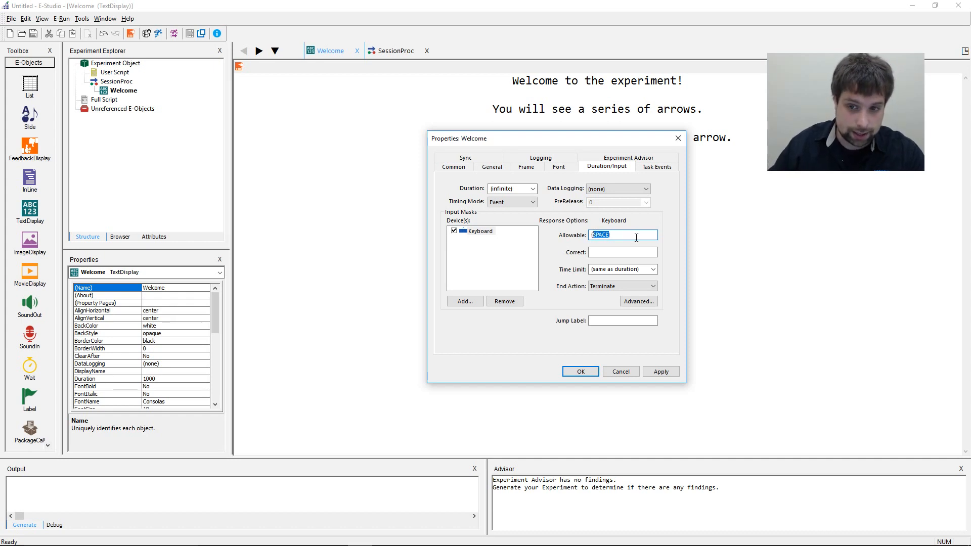
pyautogui.write('{R')
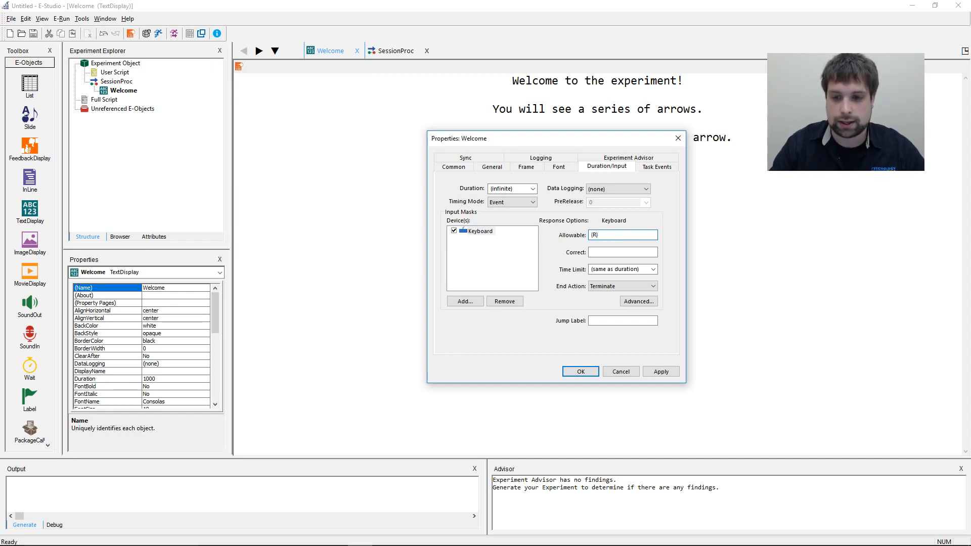
pyautogui.write('IGHTARROW')
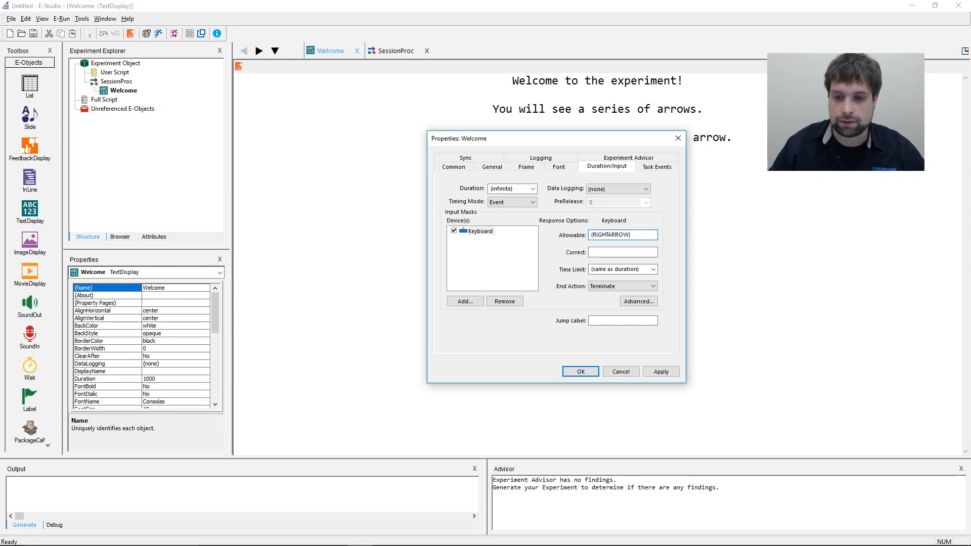
pyautogui.moveTo(612, 234); pyautogui.dragTo(590, 235)
pyautogui.write('LEFT')
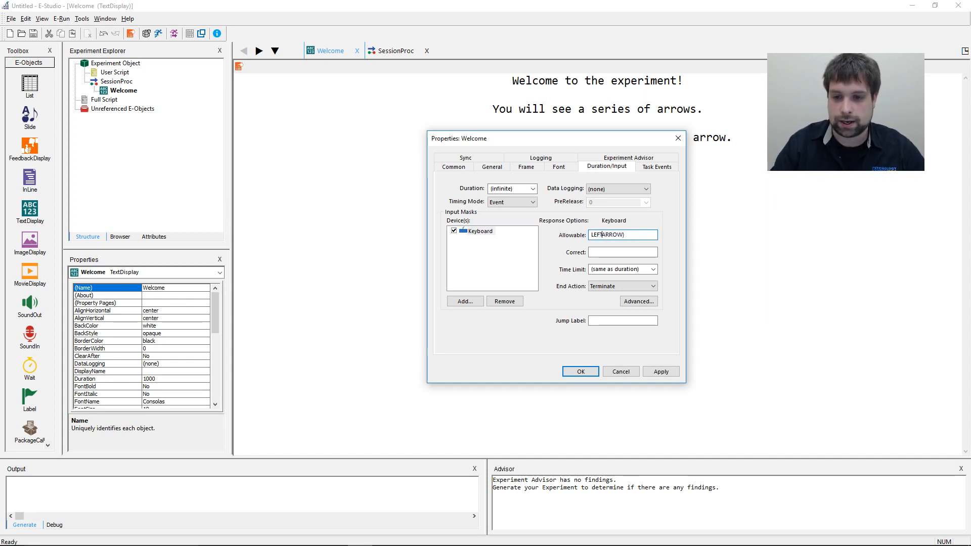
pyautogui.write('{')
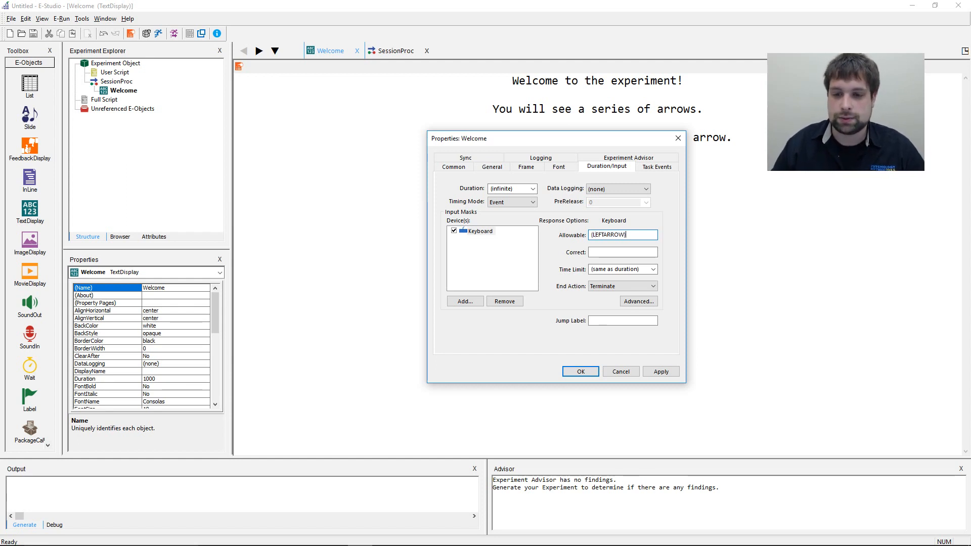
# - Clear the arrow key entry and restore {SPACE} as the allowable keyboard response
pyautogui.click(627, 234)
pyautogui.press('BackSpace')
pyautogui.press('BackSpace')
pyautogui.press('BackSpace')
pyautogui.press('BackSpace')
pyautogui.press('BackSpace')
pyautogui.press('BackSpace')
pyautogui.press('BackSpace')
pyautogui.press('BackSpace')
pyautogui.press('BackSpace')
pyautogui.press('BackSpace')
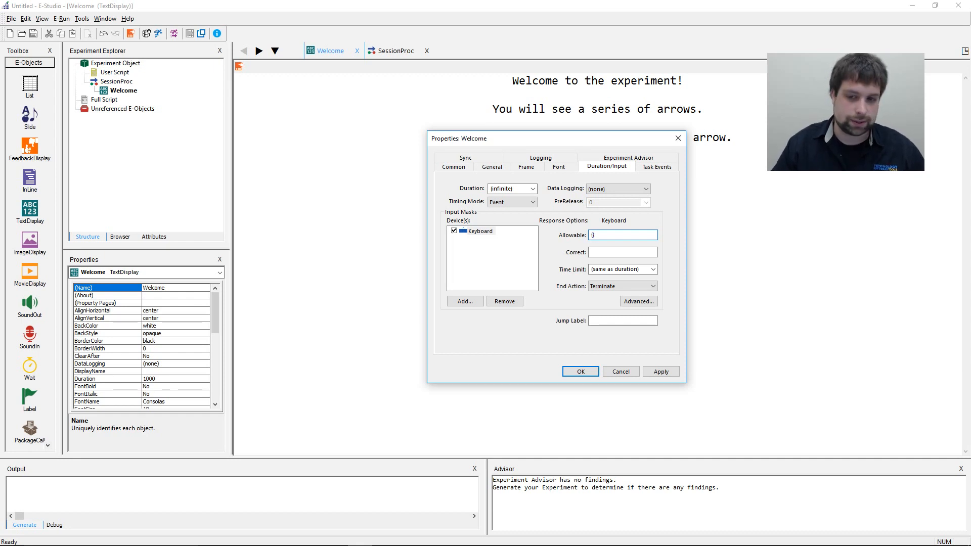
pyautogui.write('SPACE}')
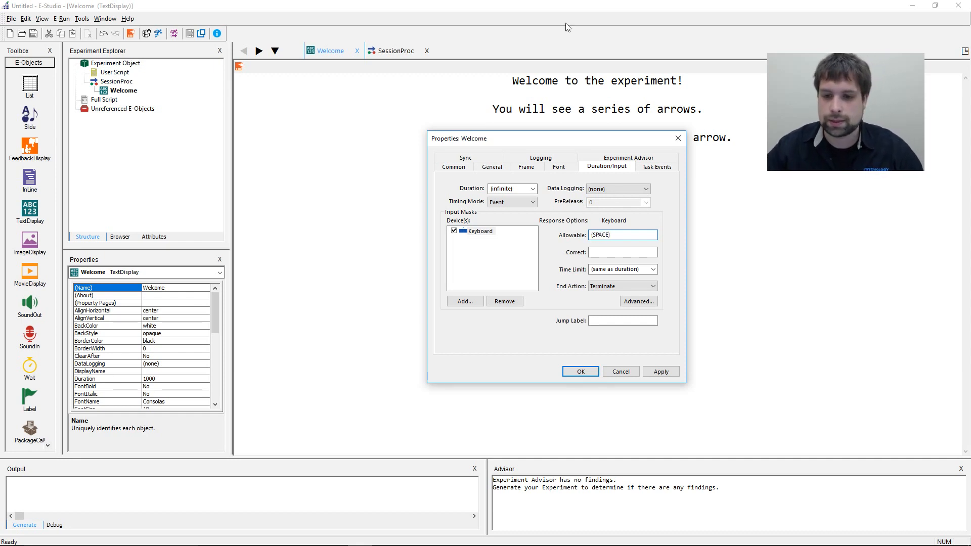
# - Set the Welcome object's data logging to Time Audit Only, apply the settings and close its property pages
pyautogui.click(629, 189)
pyautogui.click(620, 209)
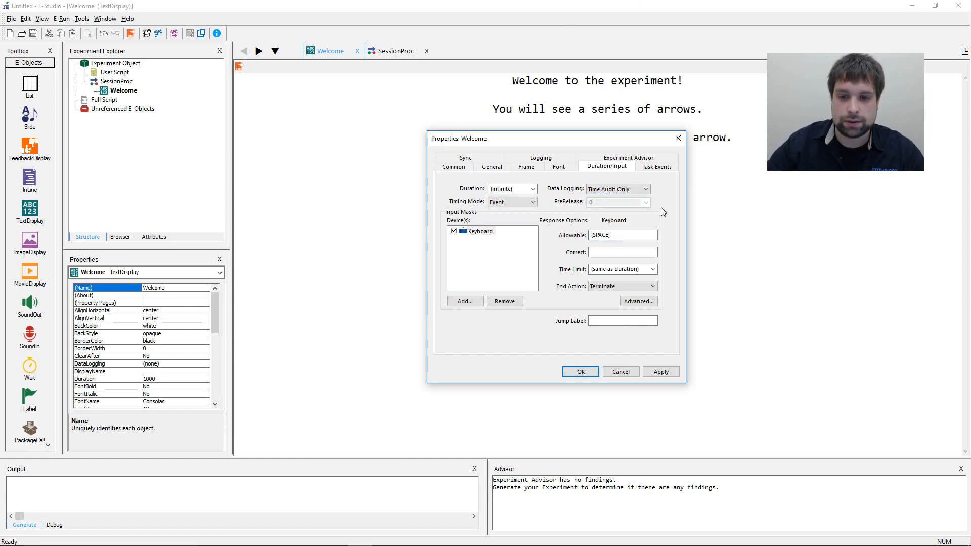
pyautogui.click(660, 371)
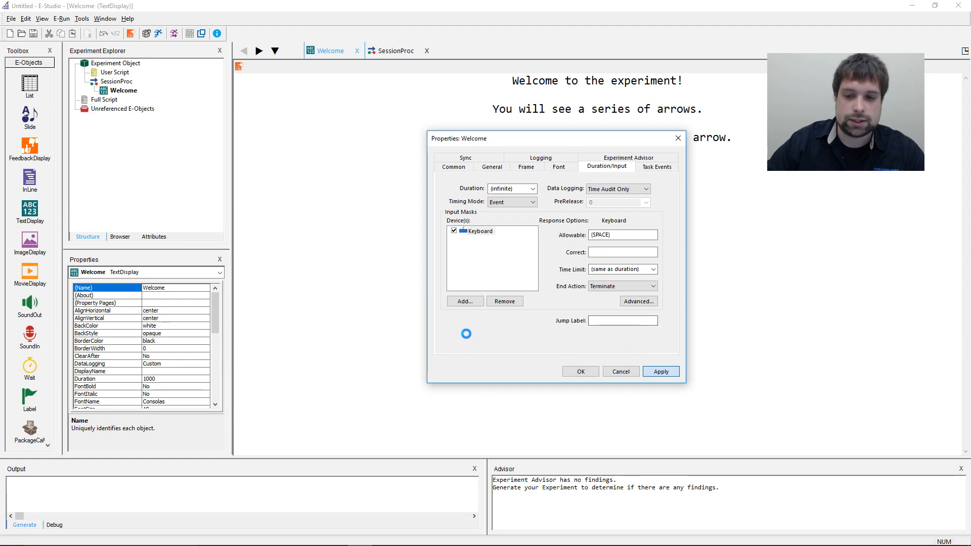
pyautogui.moveTo(575, 142); pyautogui.dragTo(560, 144)
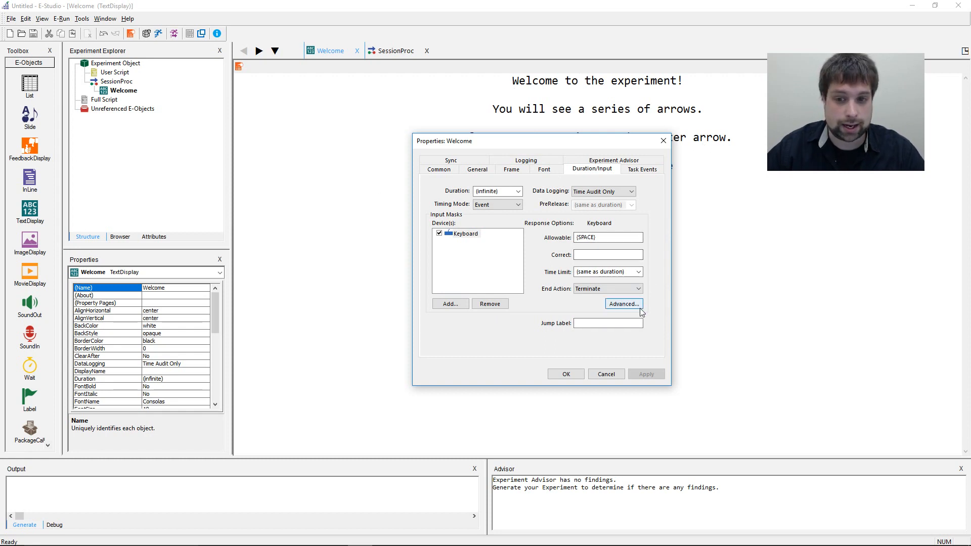
pyautogui.press('capslock')
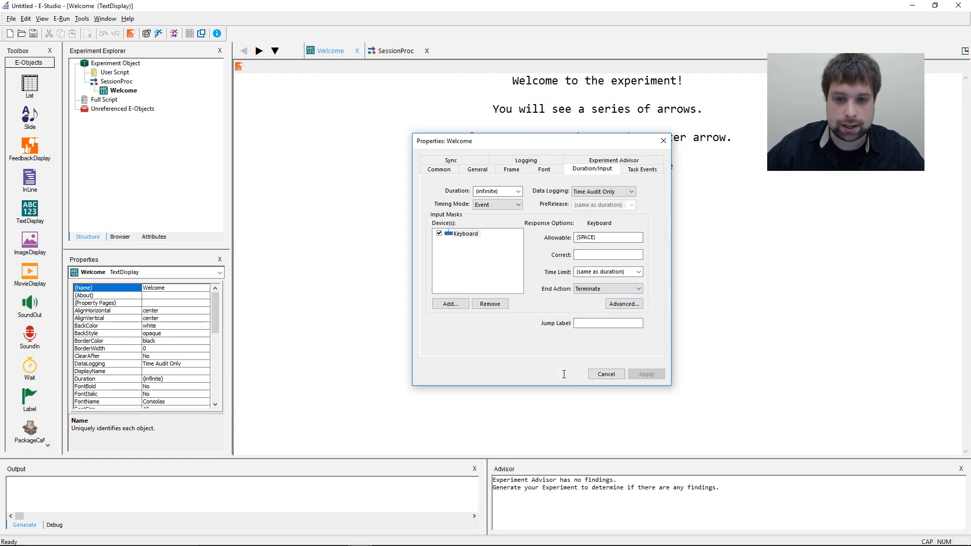
pyautogui.click(564, 374)
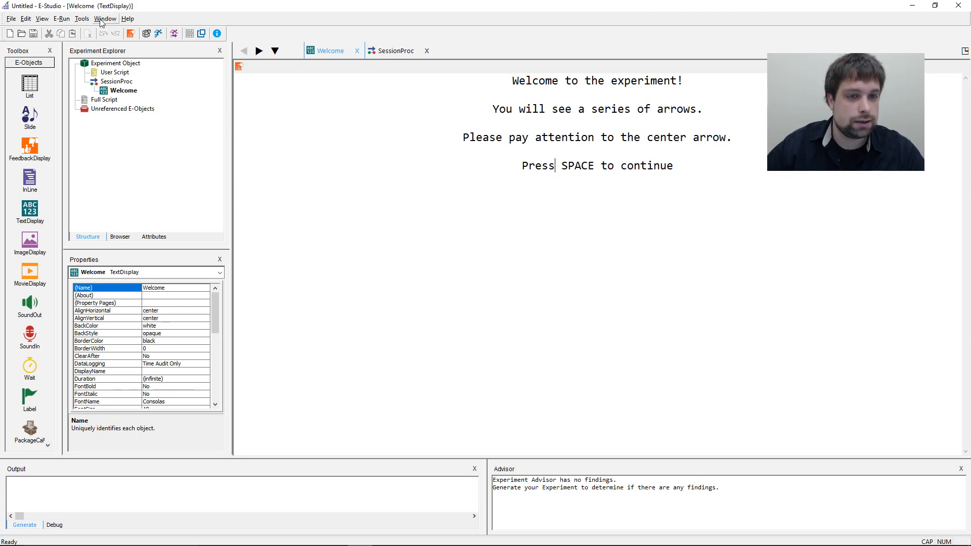
# - Close the Welcome display's editor and add a TextDisplay object after Welcome on the SessionProc timeline
pyautogui.click(357, 51)
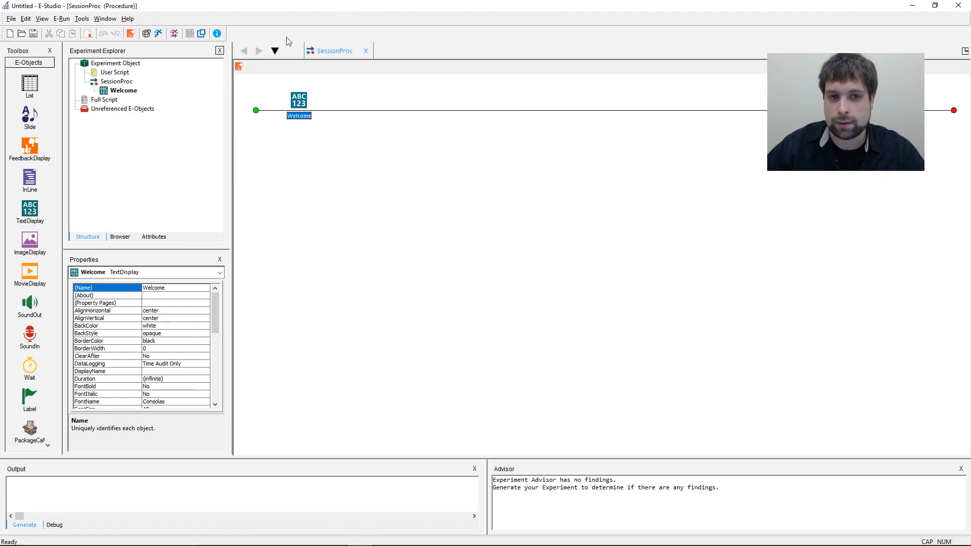
pyautogui.click(361, 217)
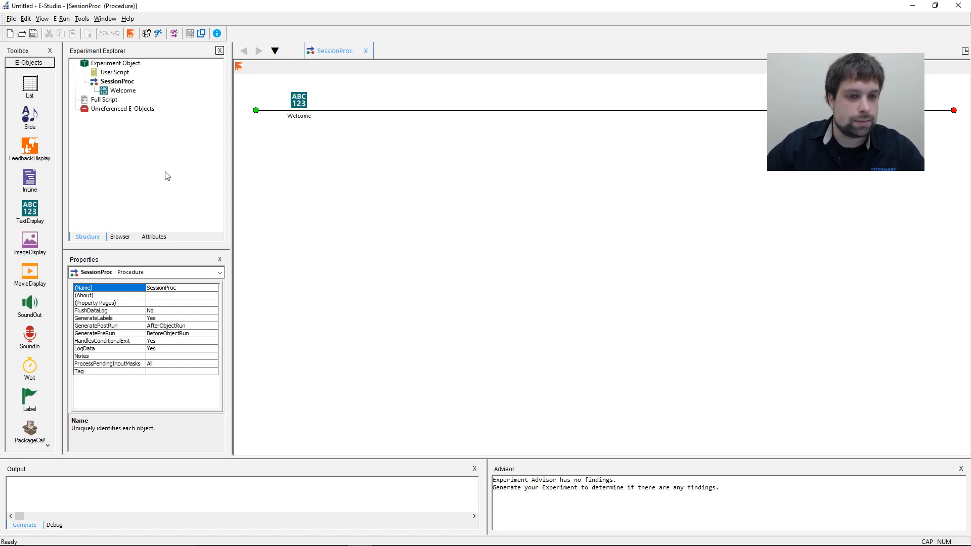
pyautogui.moveTo(297, 101)
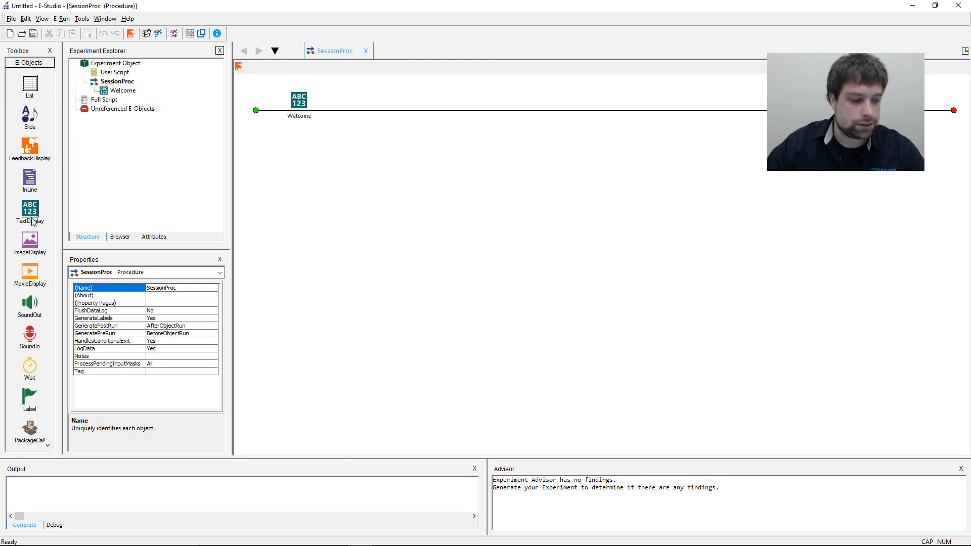
pyautogui.moveTo(31, 217); pyautogui.dragTo(353, 111)
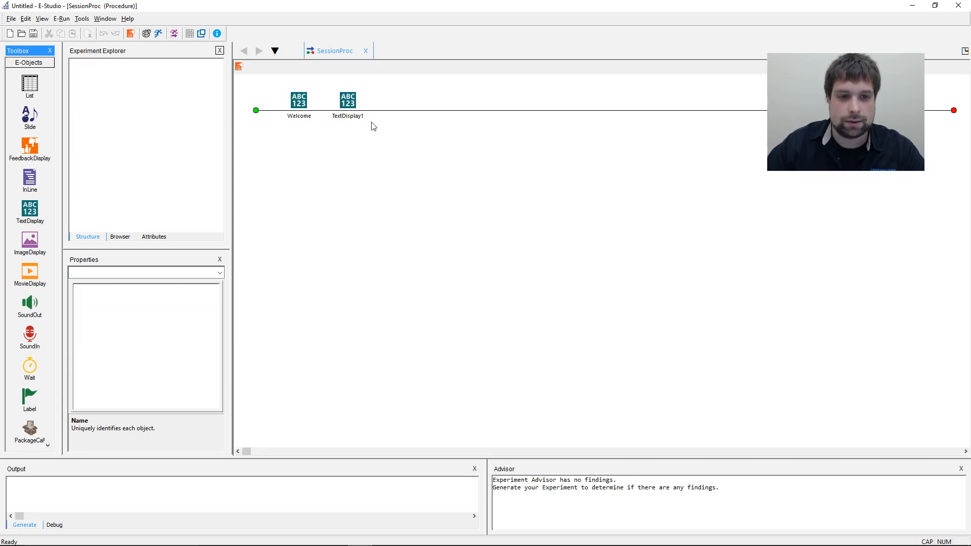
# - Rename the new TextDisplay object on the SessionProc timeline as TrialInstructions
pyautogui.click(356, 115)
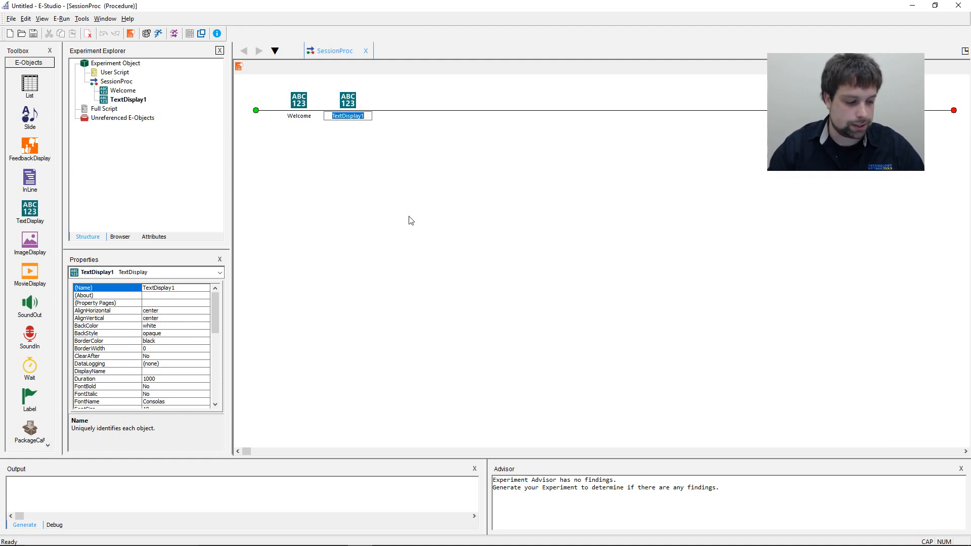
pyautogui.write('T')
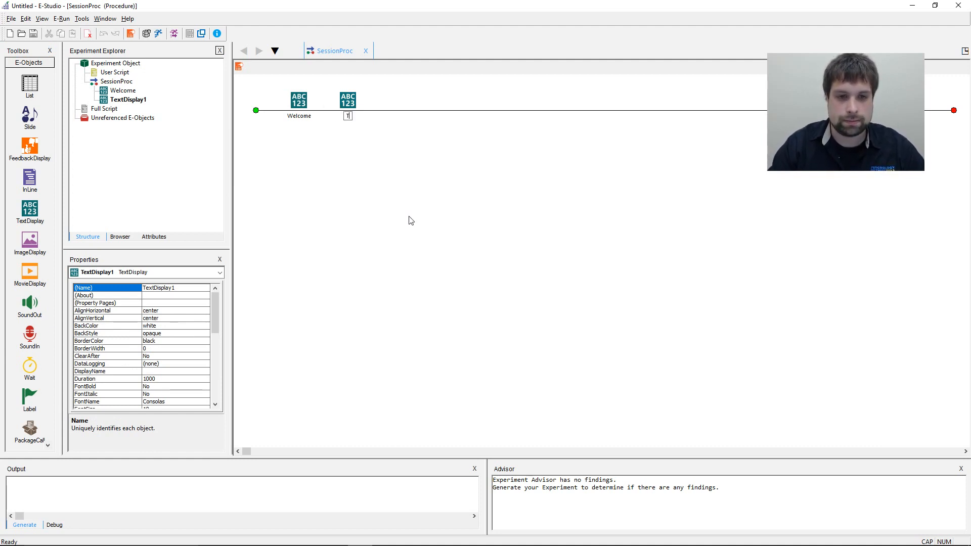
pyautogui.press('capslock')
pyautogui.write('rialInstructio')
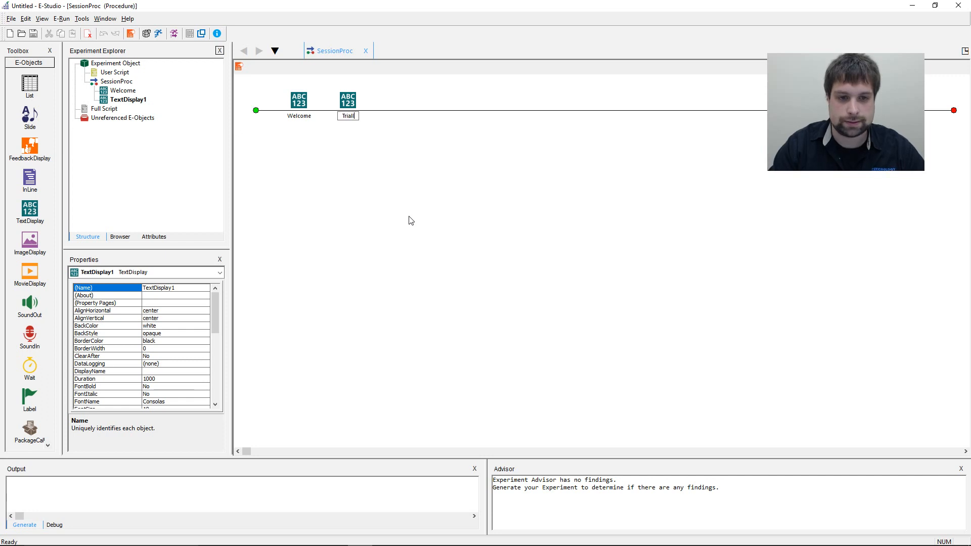
pyautogui.write('ns')
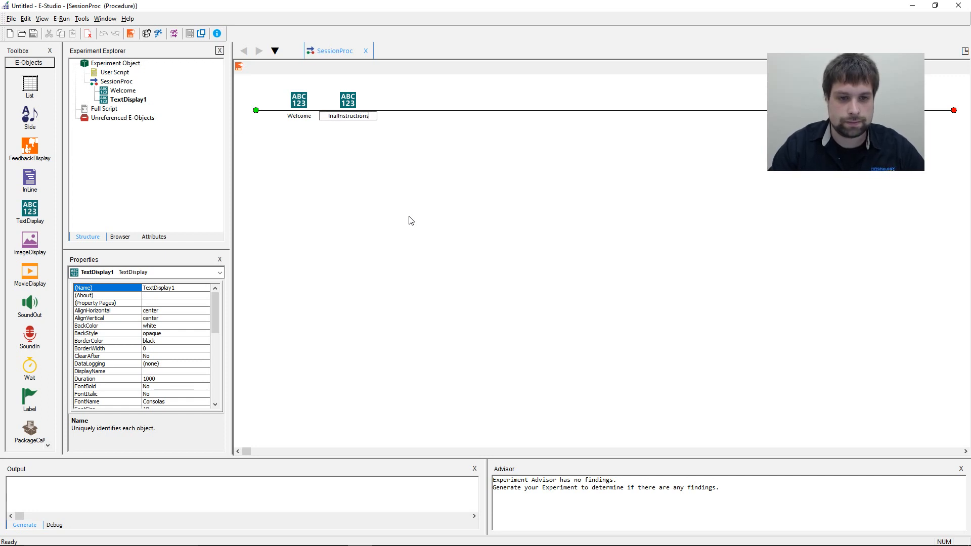
pyautogui.press('Return')
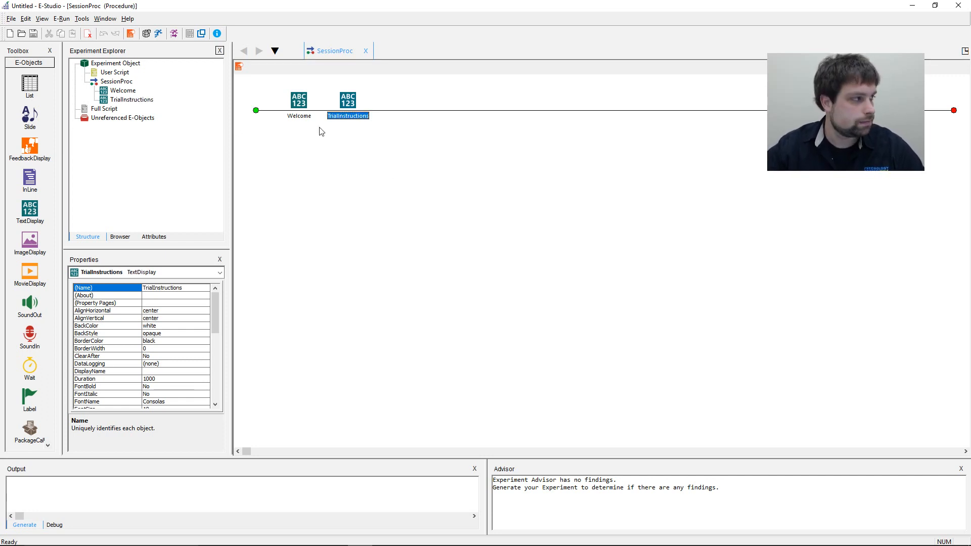
# - Open the TrialInstructions display and enter the first line "If the middle arrow is pointing left, press '1' on the keyboard."
pyautogui.doubleClick(348, 101)
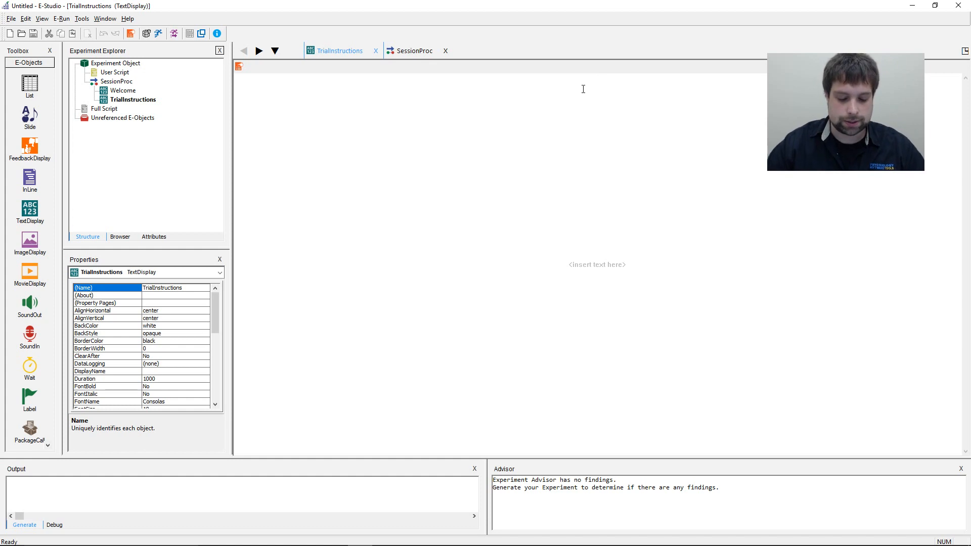
pyautogui.write('If the middl')
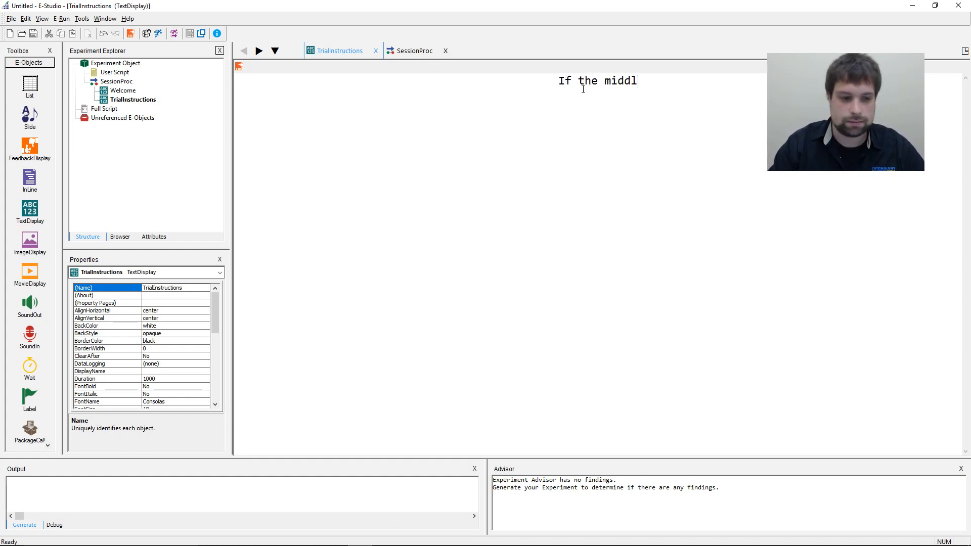
pyautogui.write('e arrow is ')
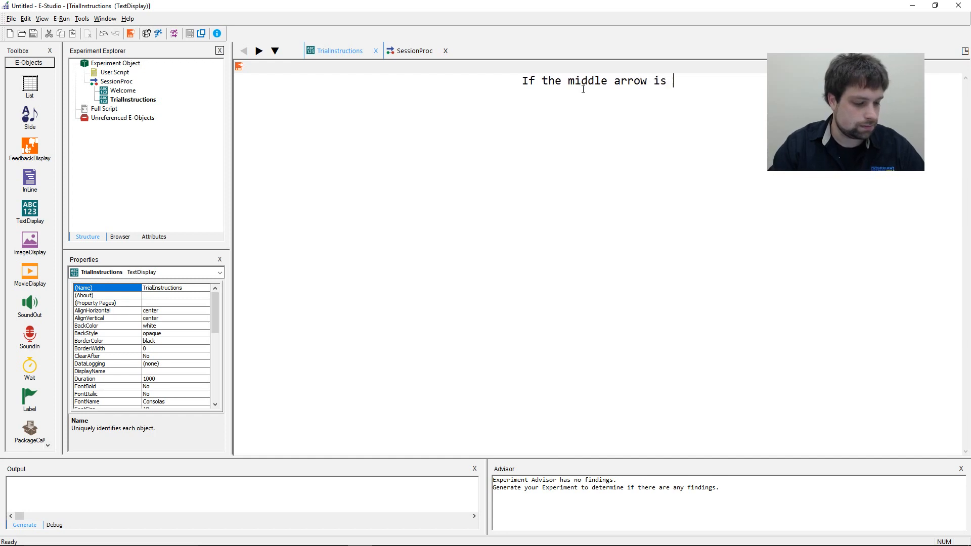
pyautogui.write('pointing left, ')
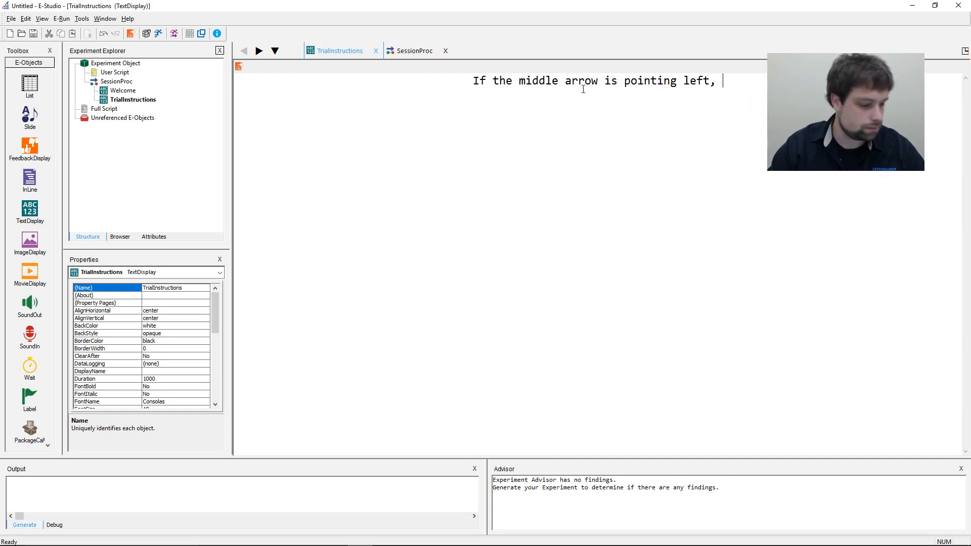
pyautogui.write('press ')
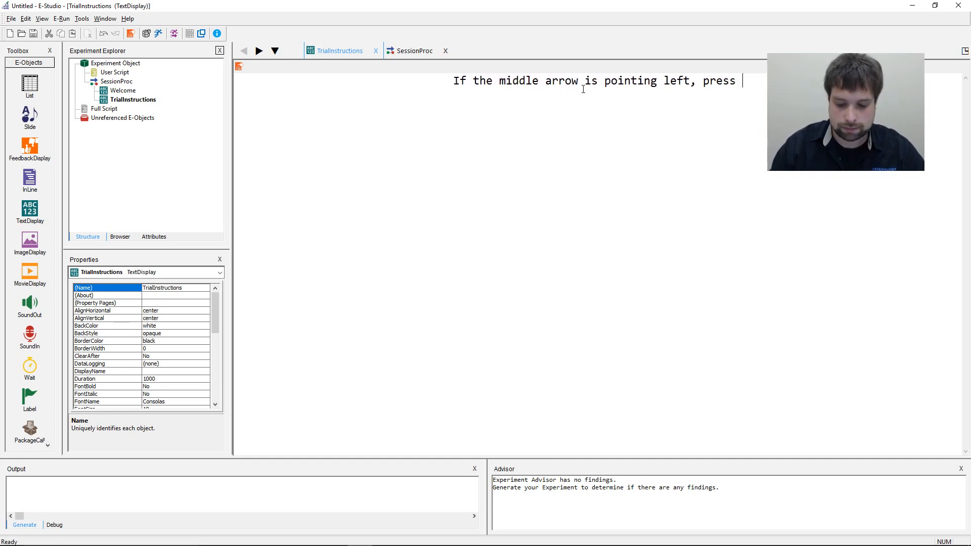
pyautogui.write("'1' on the keyboard.")
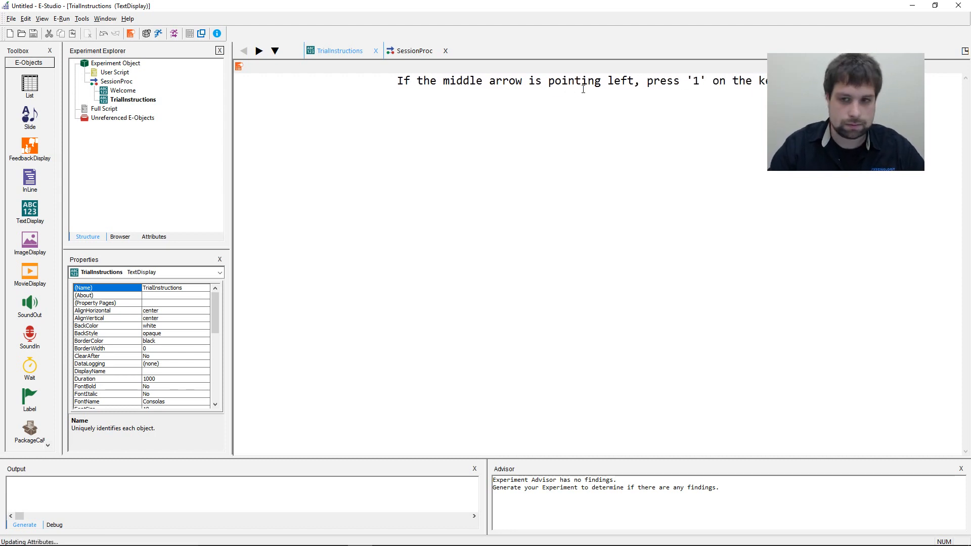
# - Add a second instruction line reading "If the middle arrow is pointing right, press '2' on the keyboard"
pyautogui.press('Return')
pyautogui.write('If the m')
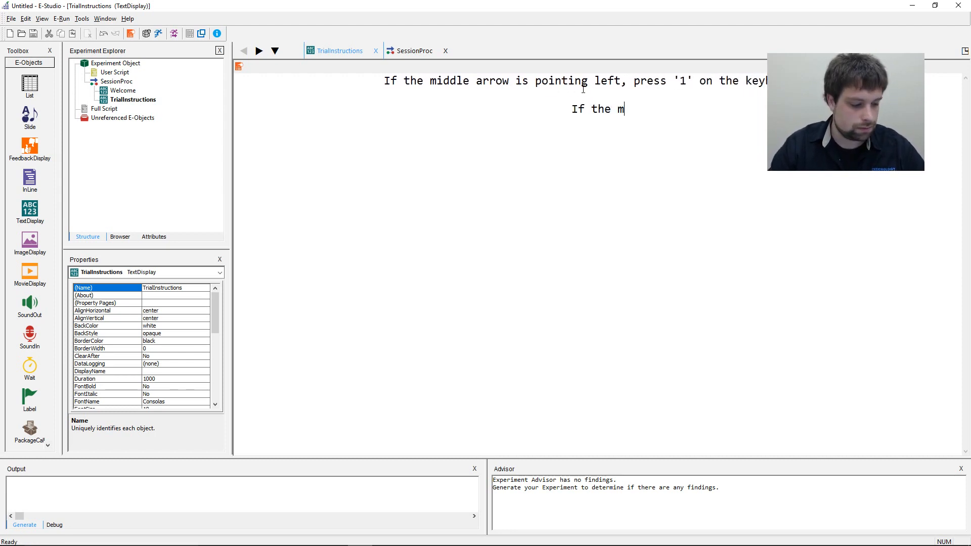
pyautogui.write('iddle arrow is poin')
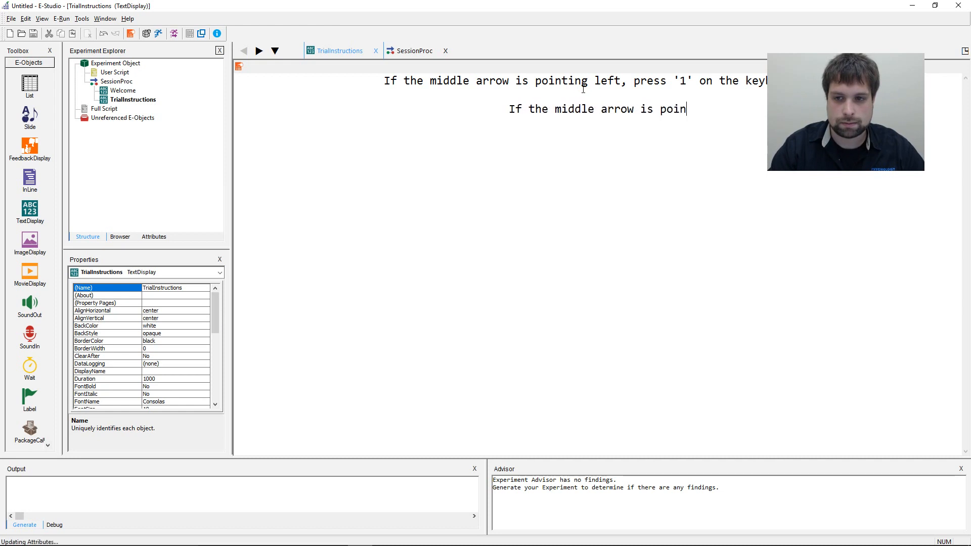
pyautogui.write('ting right, pr')
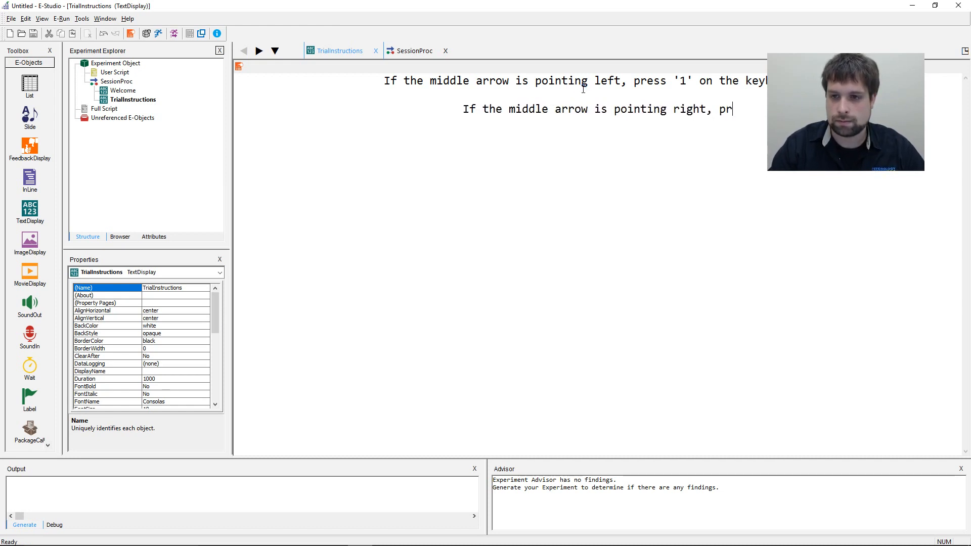
pyautogui.write("ess '2' on the")
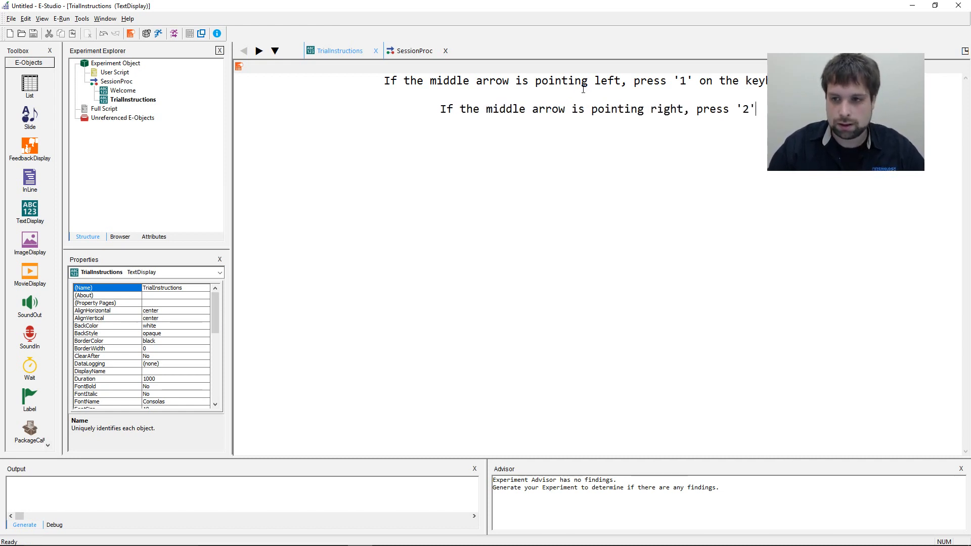
pyautogui.write(' key')
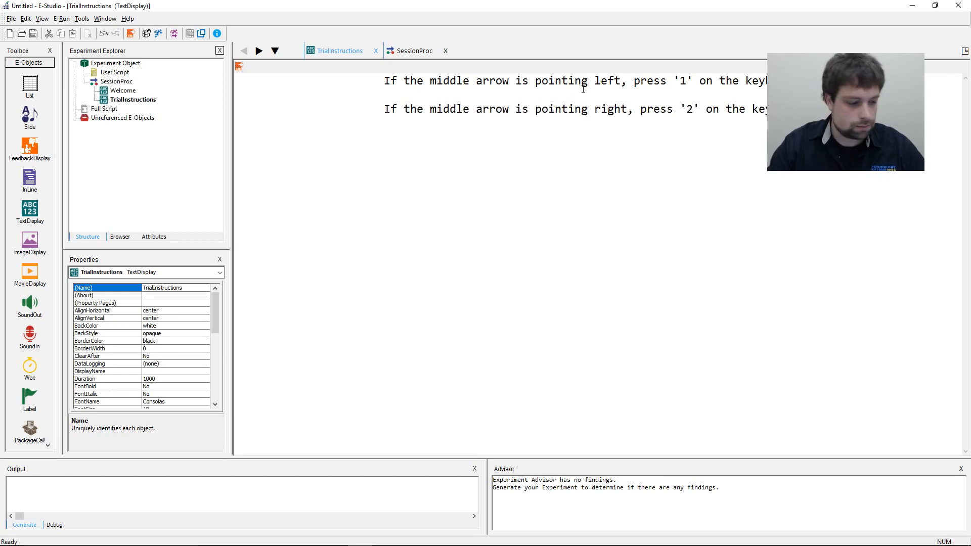
# - Finish the second line and add the closing line "Press SPACE to begin" below it in TrialInstructions
pyautogui.write('boarPress SPACE')
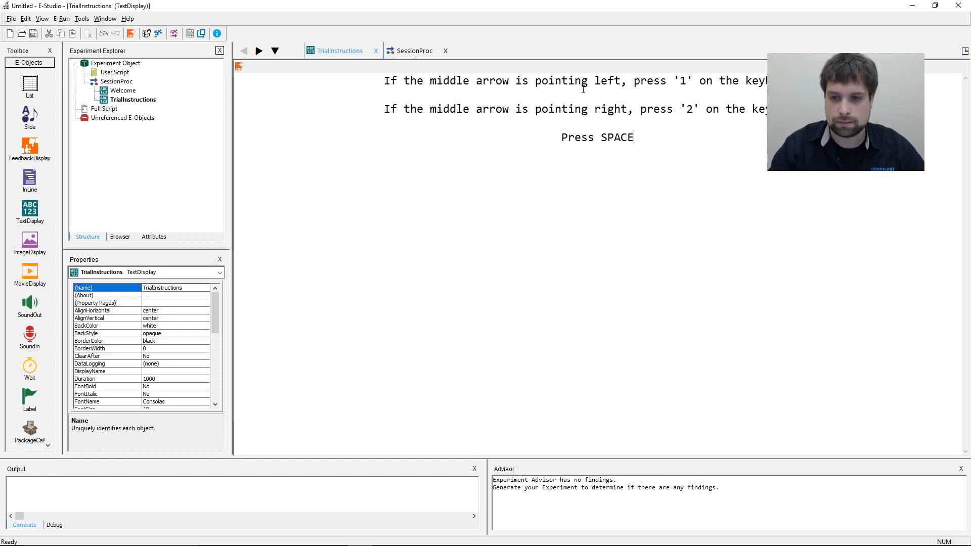
pyautogui.write(' to being')
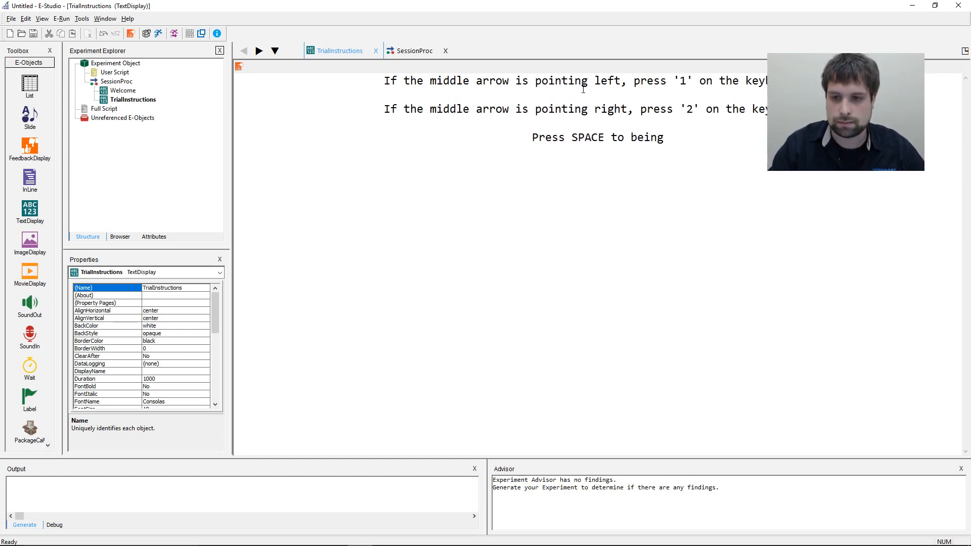
pyautogui.press('BackSpace')
pyautogui.press('BackSpace')
pyautogui.press('BackSpace')
pyautogui.write('gin')
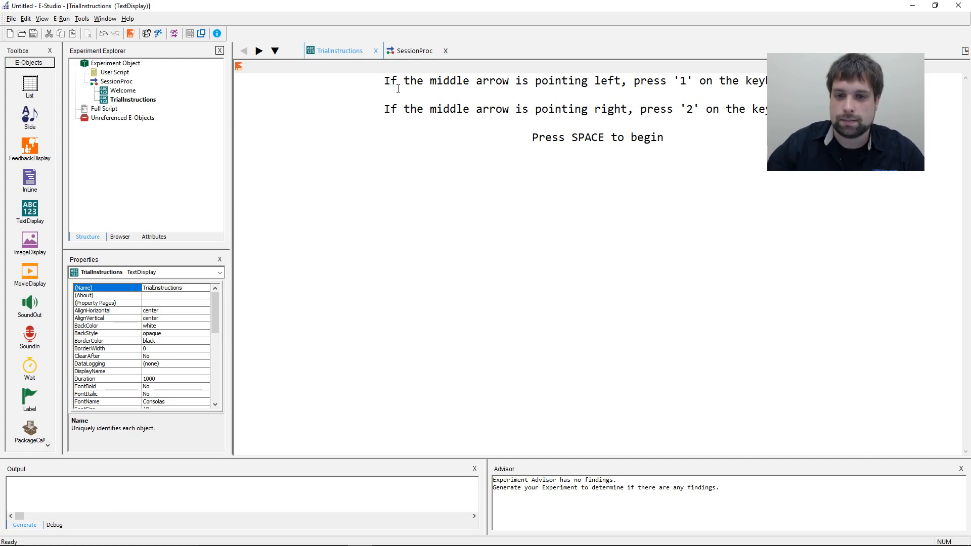
pyautogui.moveTo(385, 81); pyautogui.dragTo(754, 110)
pyautogui.click(664, 137)
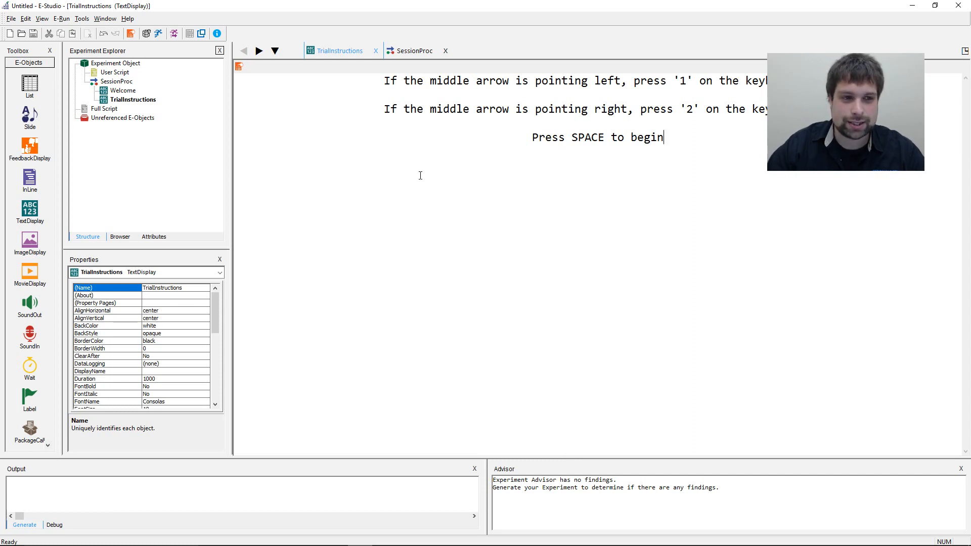
pyautogui.click(139, 94)
pyautogui.click(490, 159)
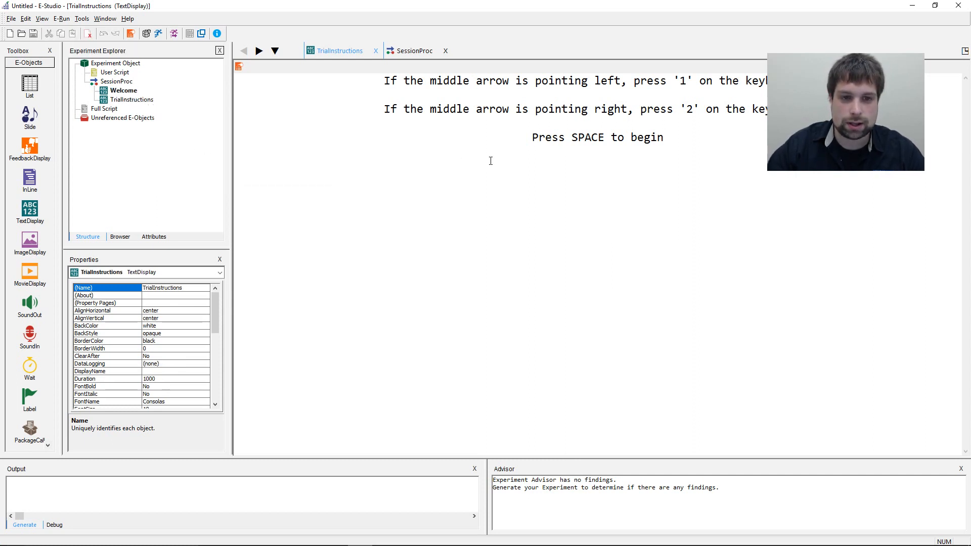
pyautogui.moveTo(121, 94)
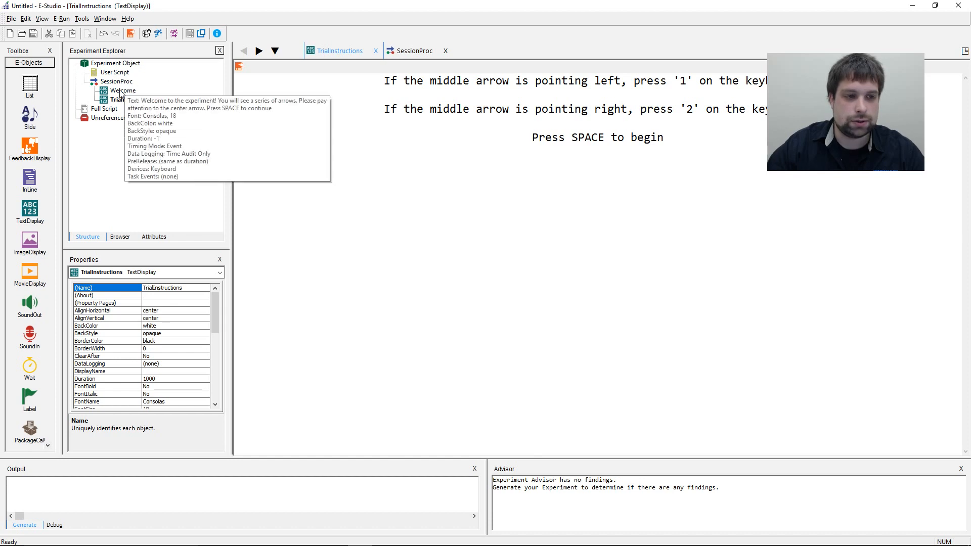
# - Open the TrialInstructions property pages and set the object's duration to infinite
pyautogui.click(238, 67)
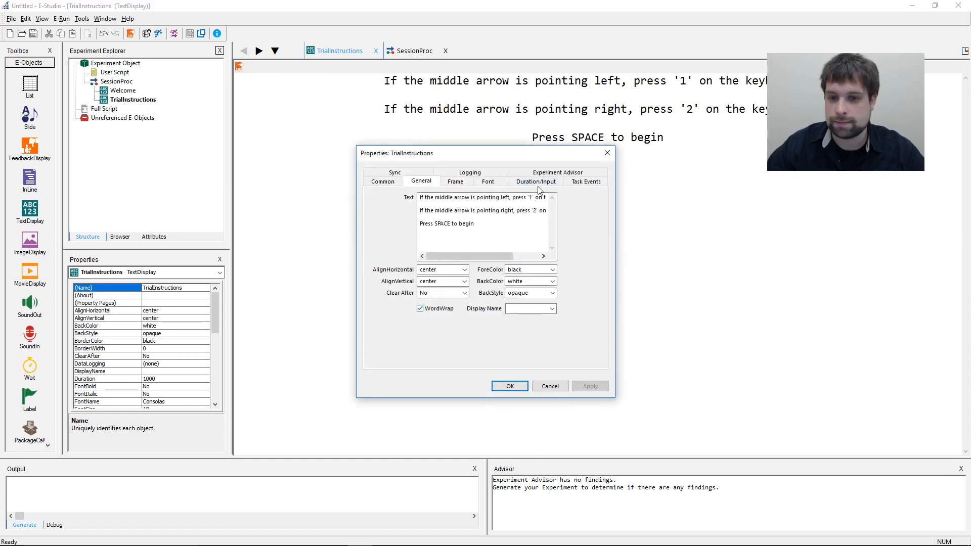
pyautogui.click(539, 187)
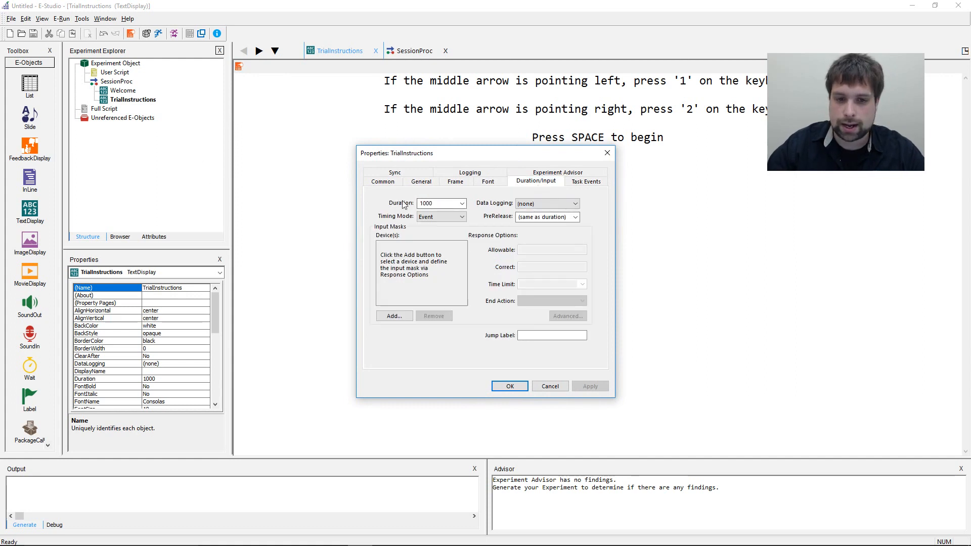
pyautogui.click(461, 204)
pyautogui.click(435, 212)
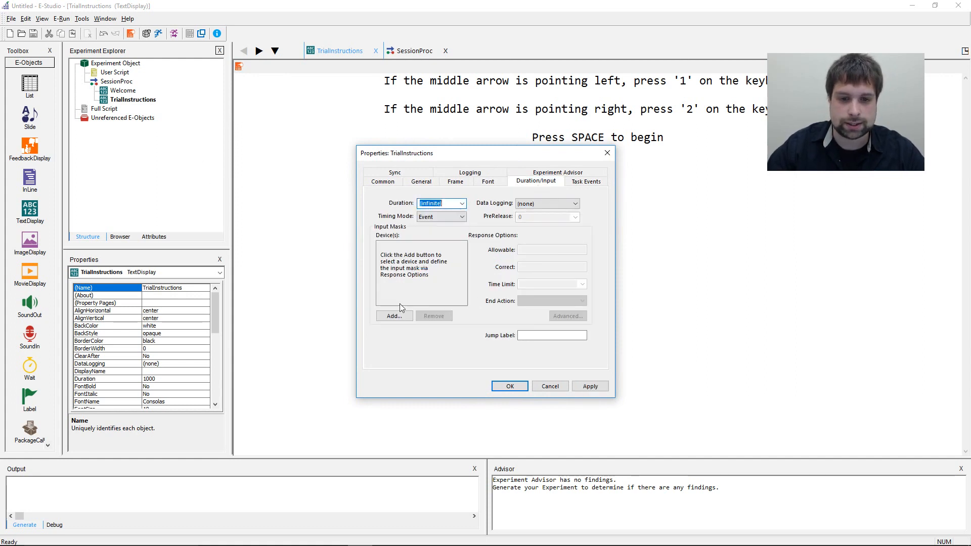
# - Add the Keyboard as an input device for TrialInstructions with {SPACE} as the allowable response
pyautogui.click(403, 316)
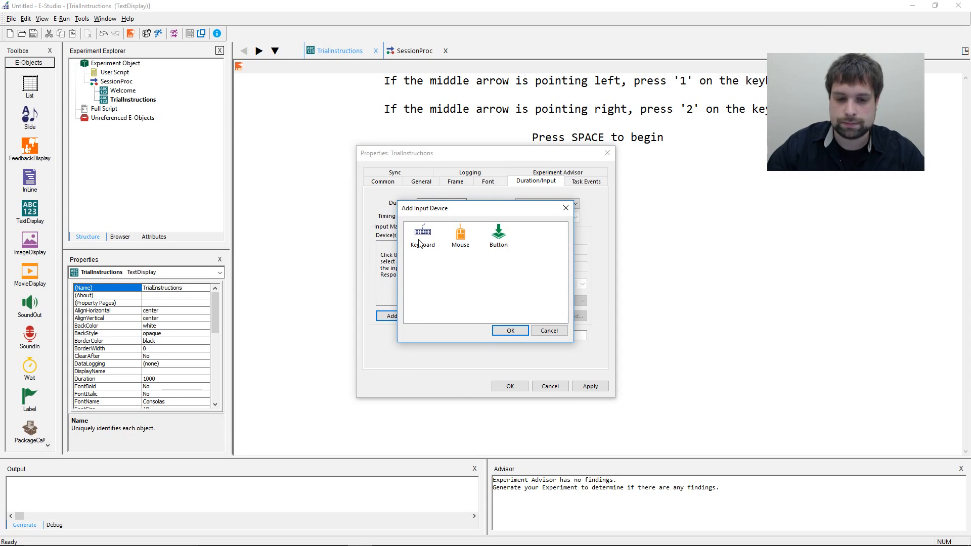
pyautogui.moveTo(449, 210); pyautogui.dragTo(542, 178)
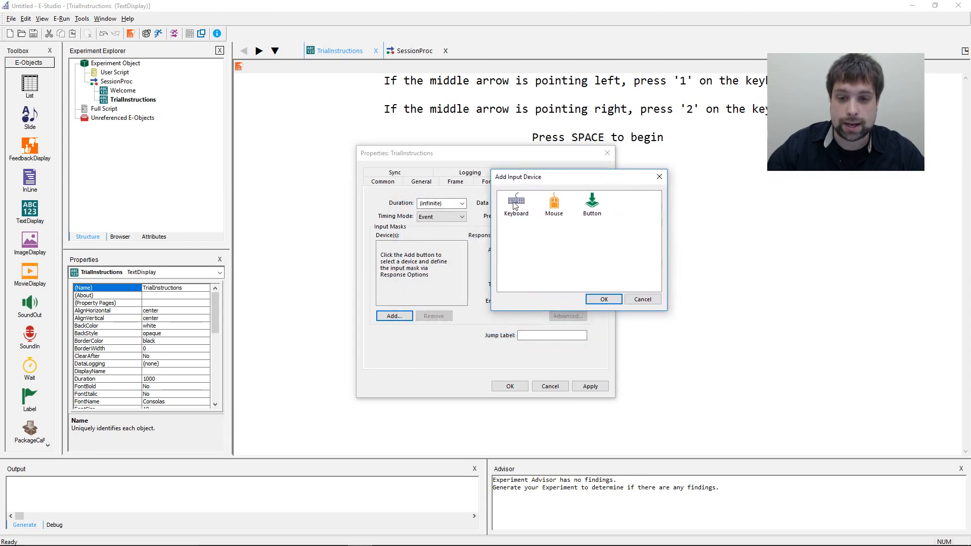
pyautogui.doubleClick(515, 202)
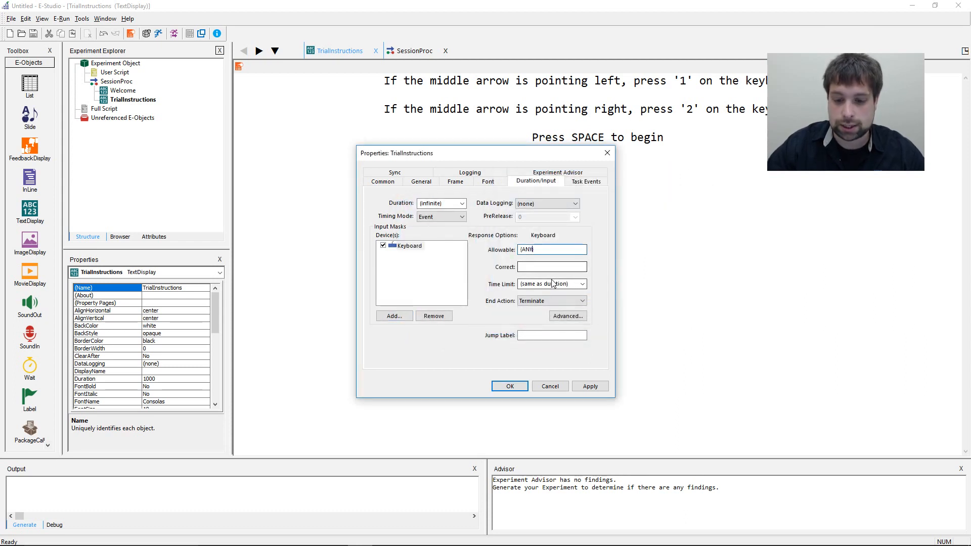
pyautogui.press('BackSpace')
pyautogui.press('BackSpace')
pyautogui.press('BackSpace')
pyautogui.press('BackSpace')
pyautogui.write('SPACE}')
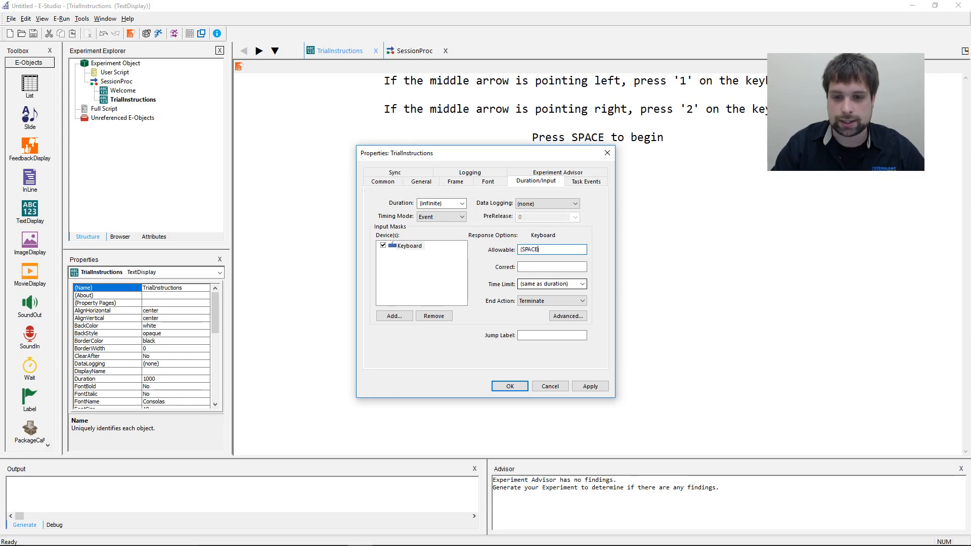
# - Set the TrialInstructions data logging to Time Audit Only, apply the settings and close the property pages
pyautogui.click(575, 203)
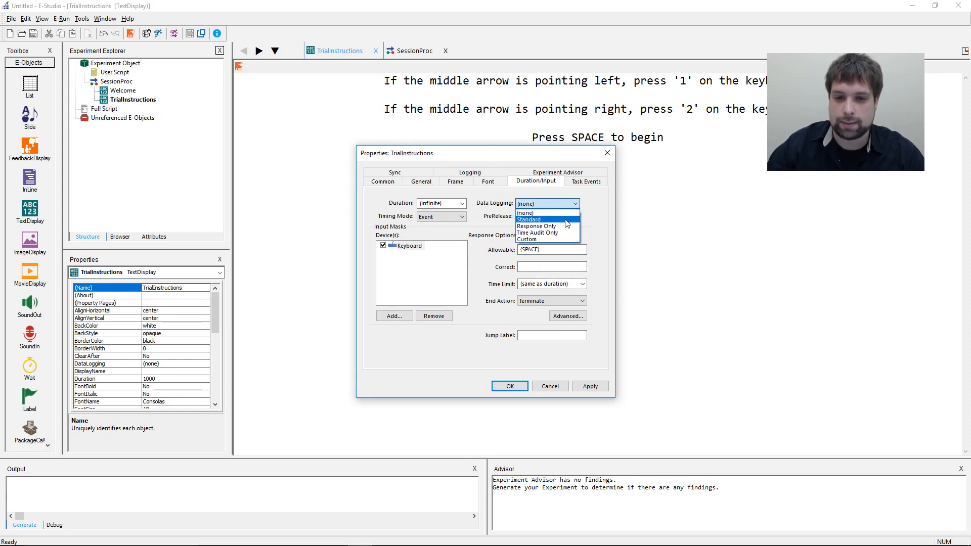
pyautogui.click(565, 233)
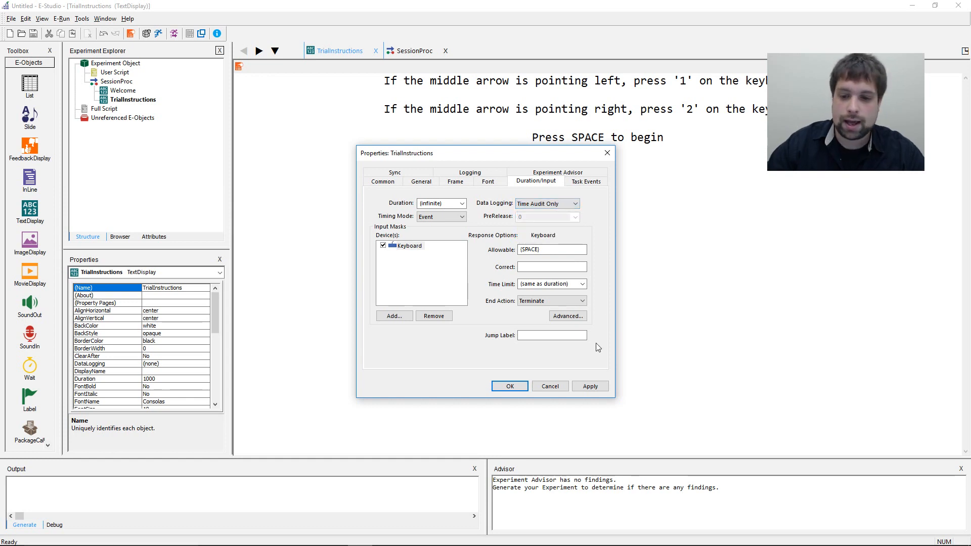
pyautogui.click(590, 386)
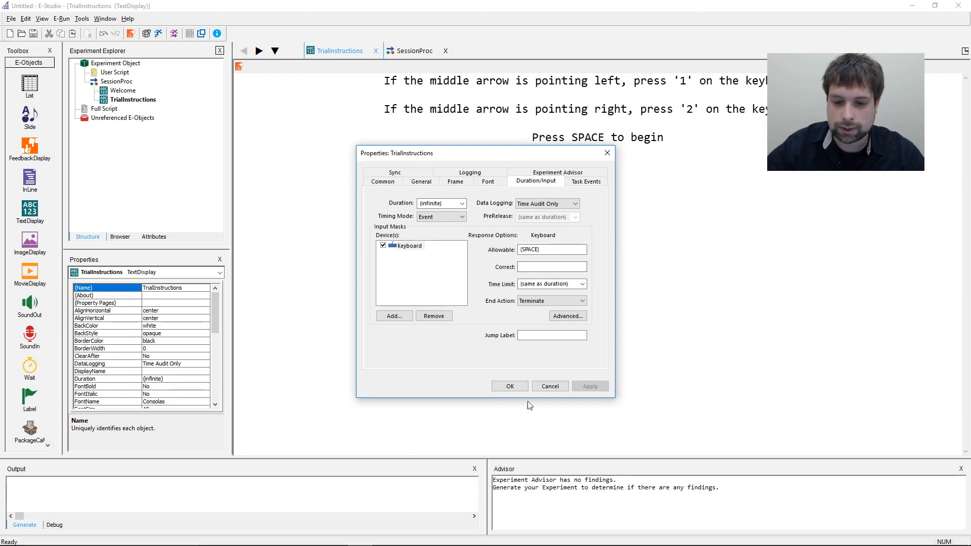
pyautogui.click(521, 389)
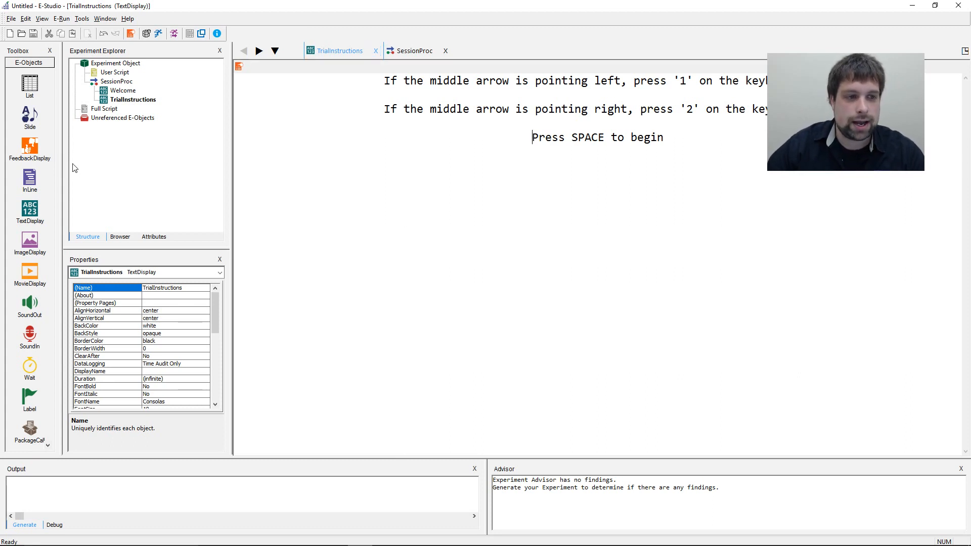
# - Return to SessionProc, add a List object after TrialInstructions on the timeline and name it BlockList
pyautogui.doubleClick(115, 81)
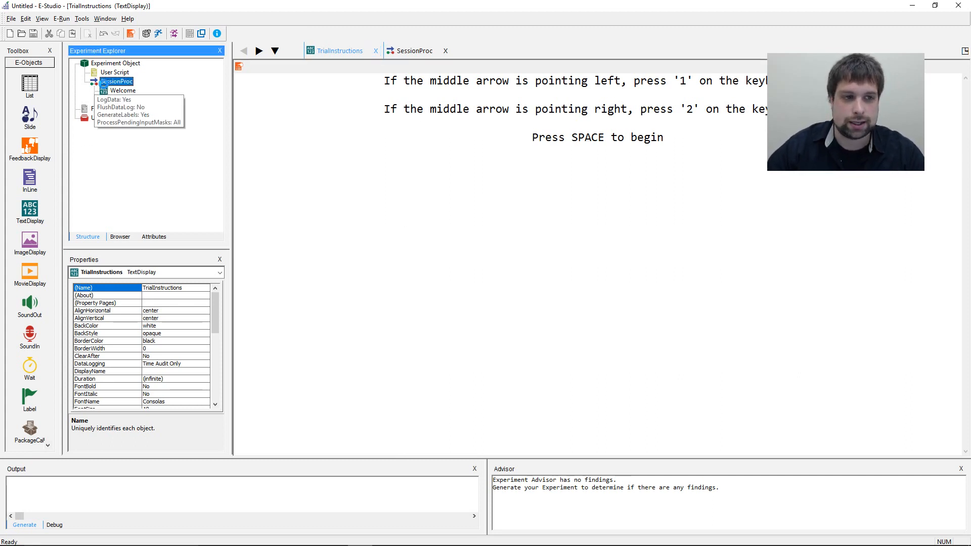
pyautogui.click(464, 287)
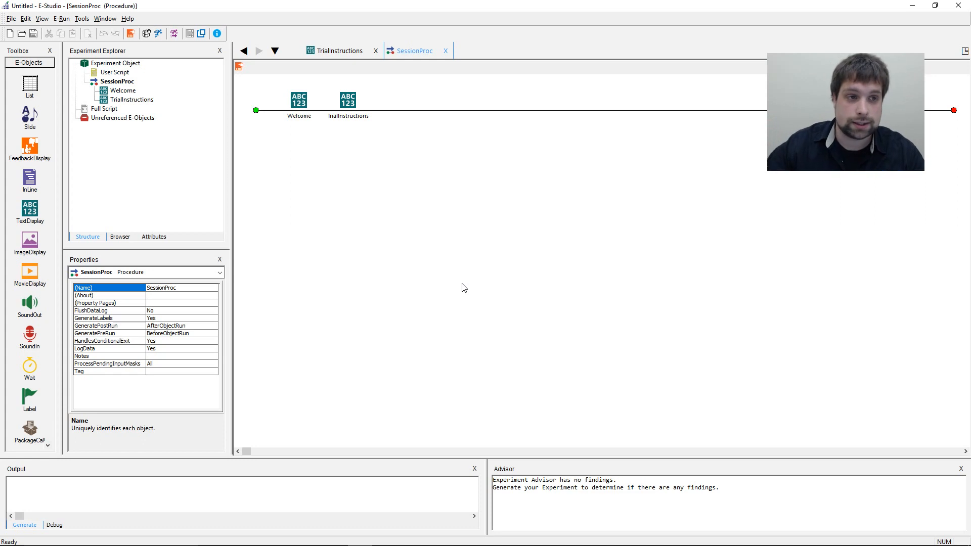
pyautogui.moveTo(29, 82); pyautogui.dragTo(470, 180)
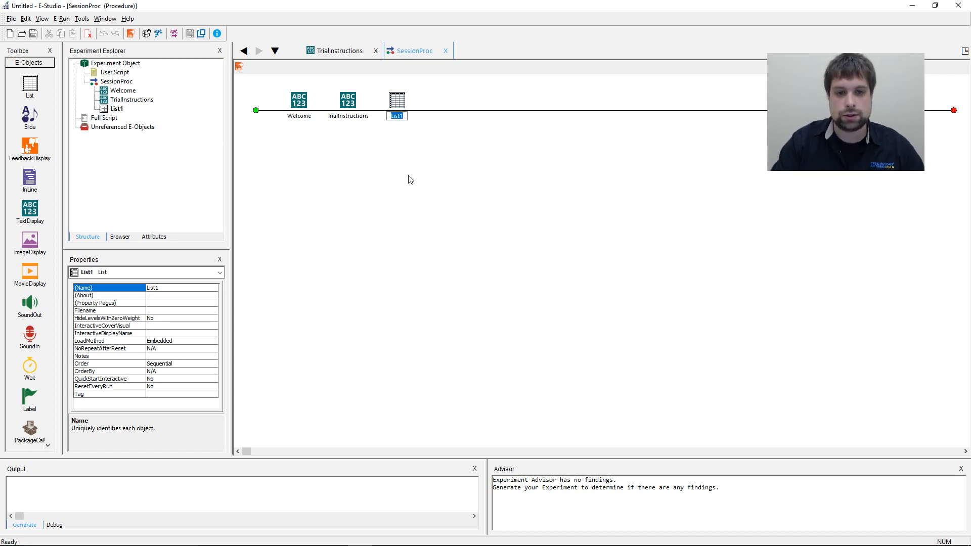
pyautogui.write('BlockList')
pyautogui.press('Return')
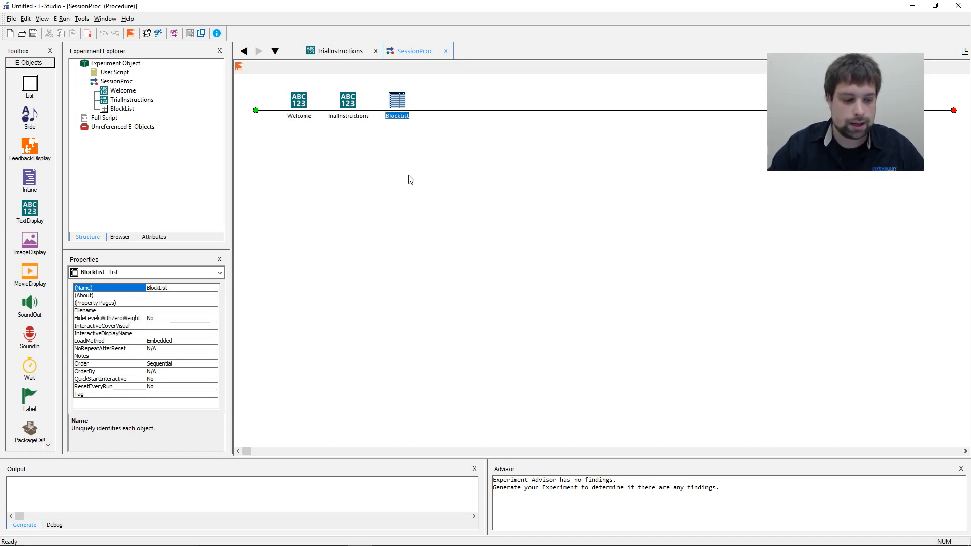
pyautogui.click(410, 179)
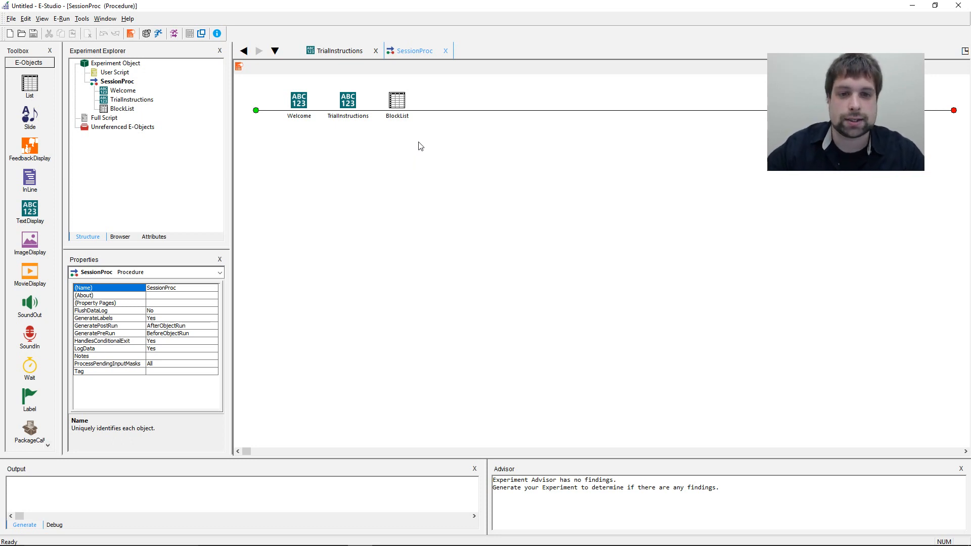
# - Open BlockList, assign PracBlockProc as the first level's procedure, create that procedure and decline making it the default for new levels
pyautogui.doubleClick(403, 108)
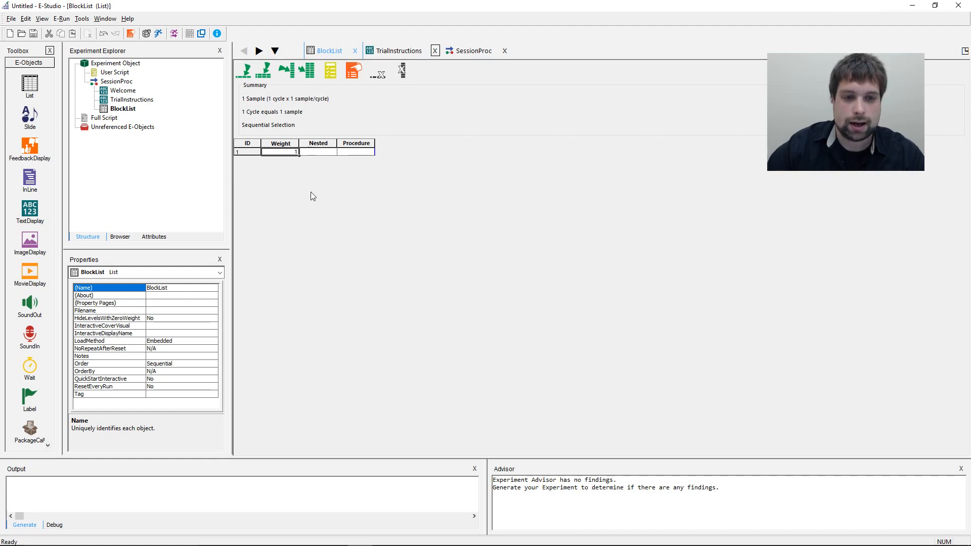
pyautogui.click(357, 152)
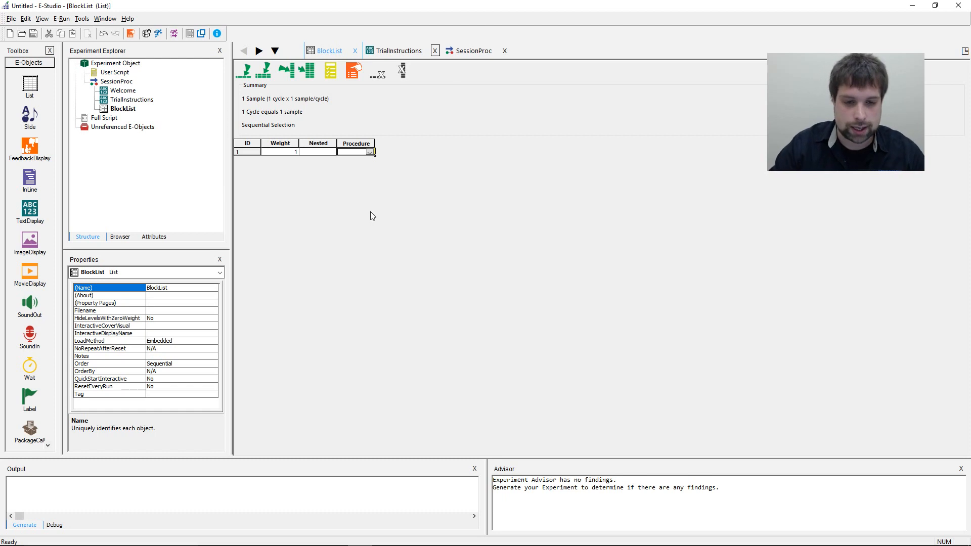
pyautogui.write('Pr')
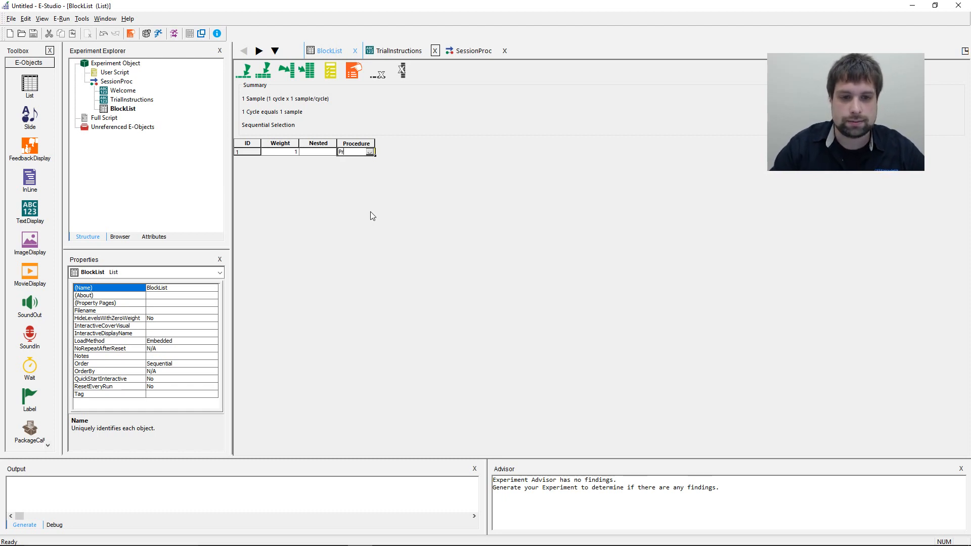
pyautogui.write('acBlockProc')
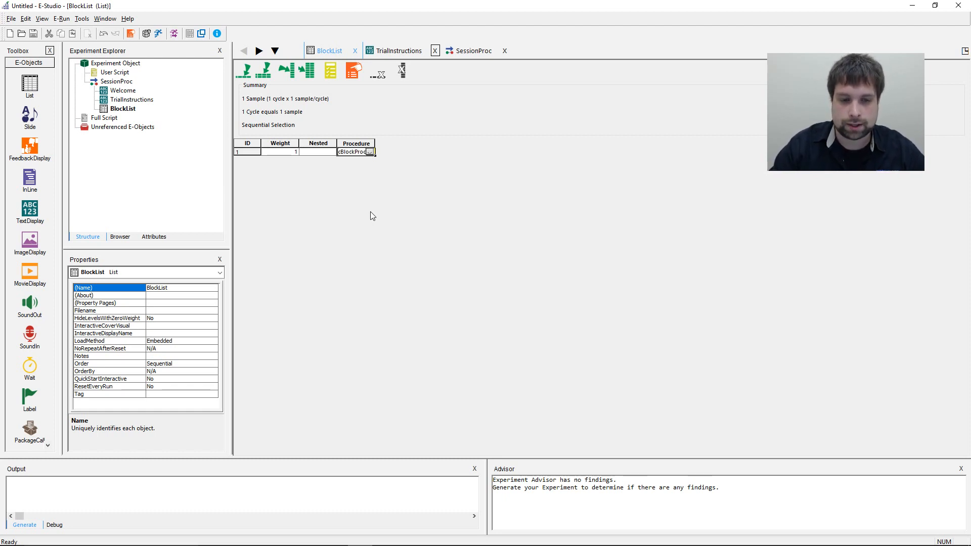
pyautogui.press('Return')
pyautogui.press('Return')
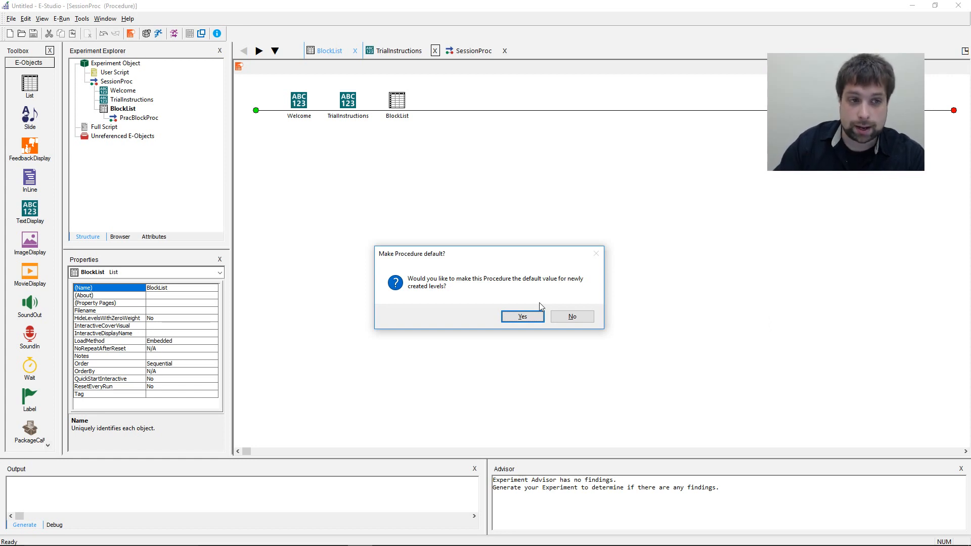
pyautogui.click(574, 317)
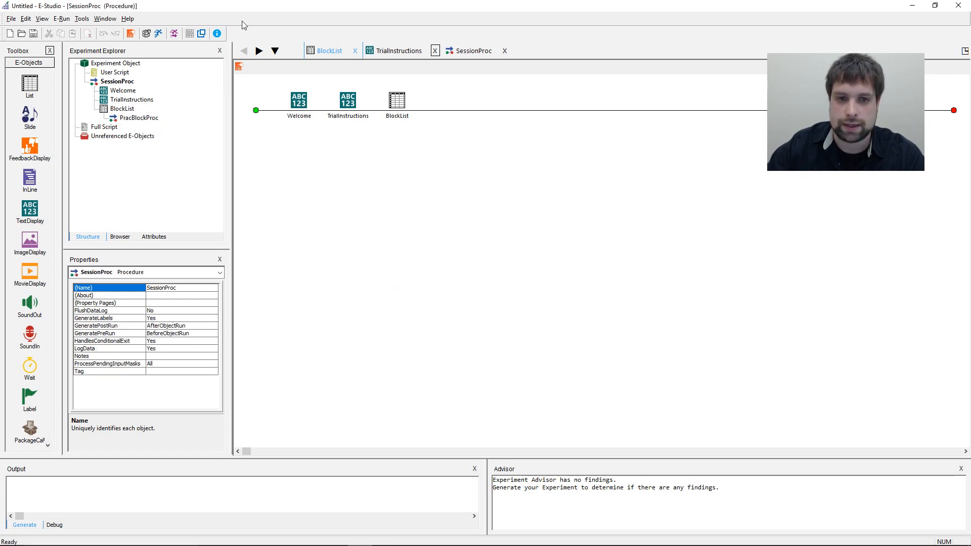
# - Widen BlockList's Procedure column, add a second level running BlockProc, and create that procedure without making it the default
pyautogui.doubleClick(396, 101)
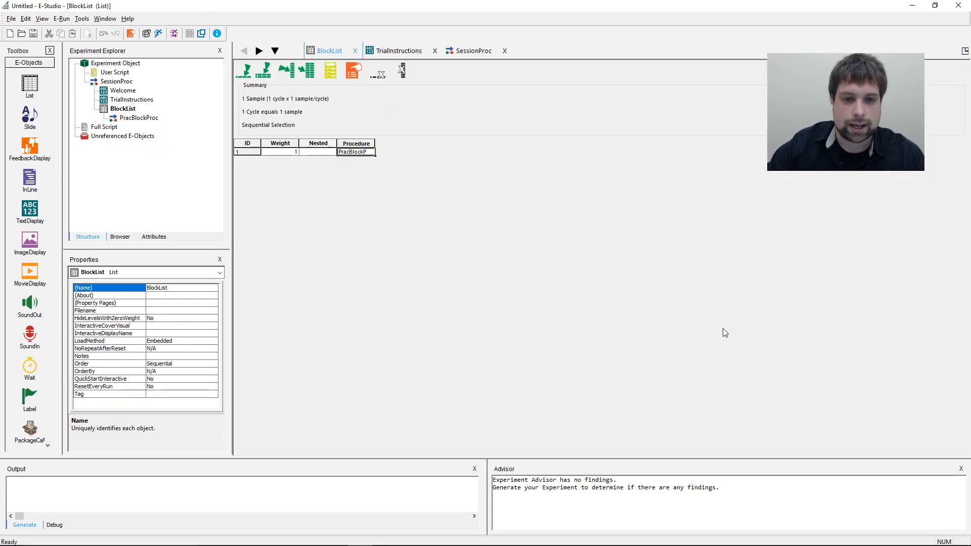
pyautogui.doubleClick(376, 144)
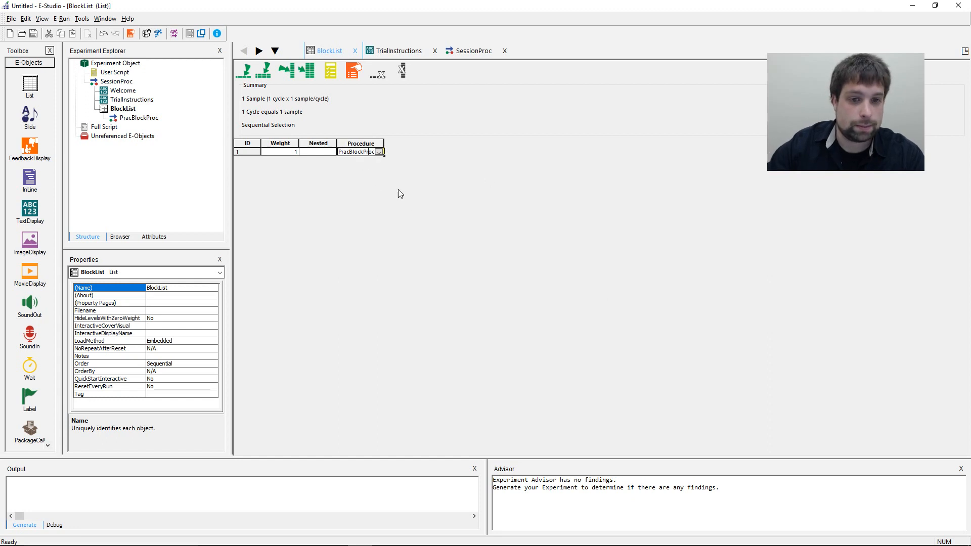
pyautogui.click(248, 78)
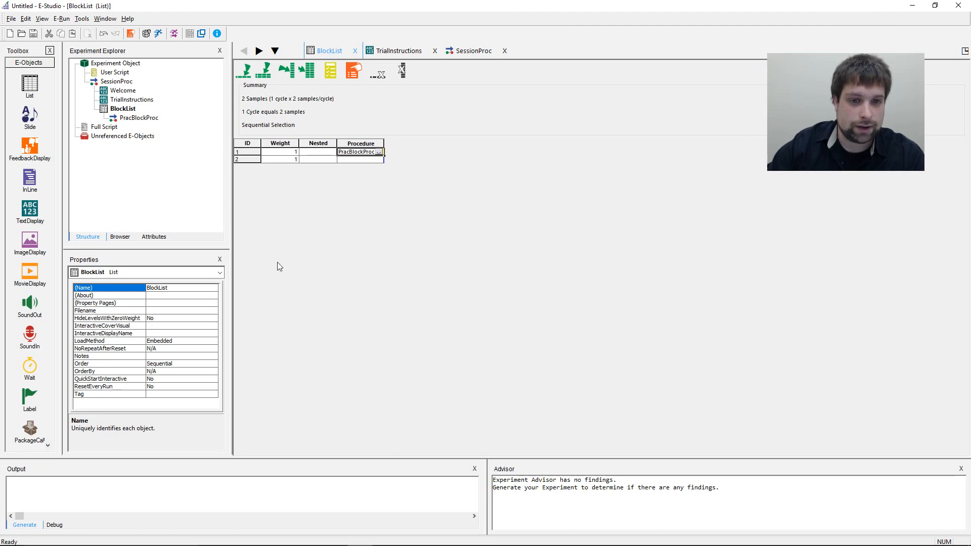
pyautogui.click(341, 159)
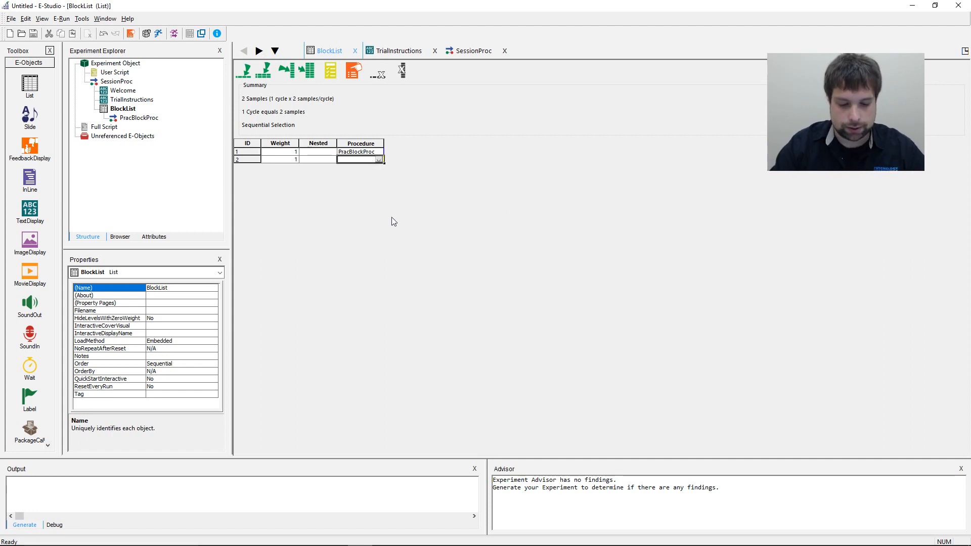
pyautogui.write('BlockProc')
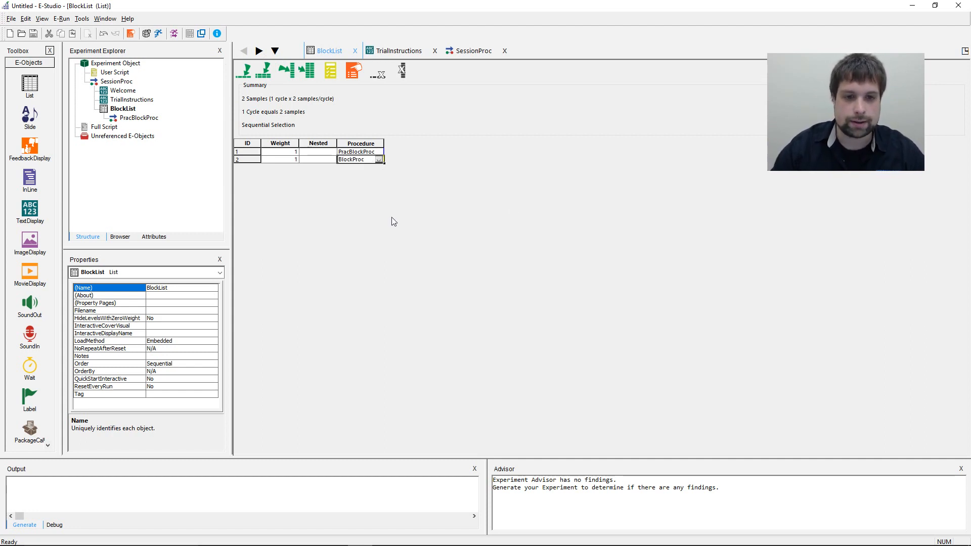
pyautogui.press('Return')
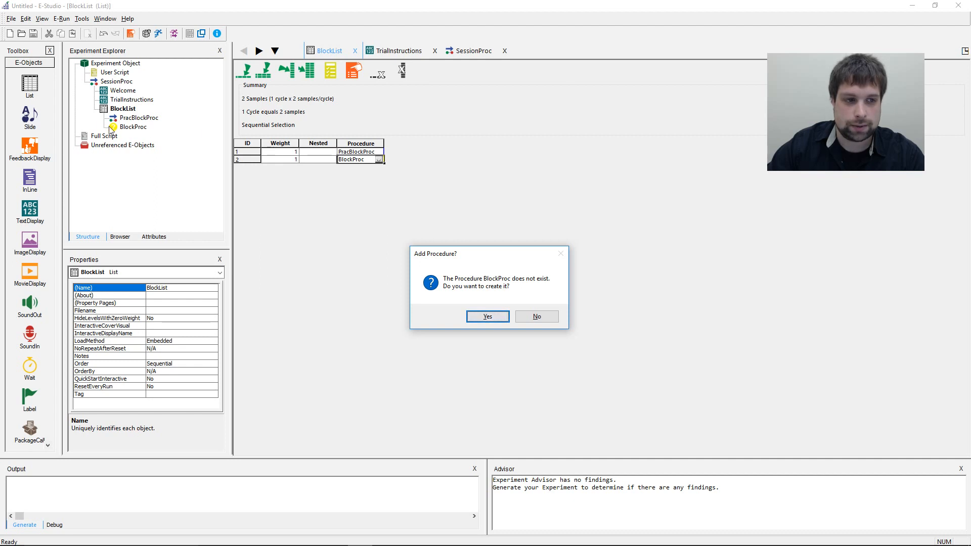
pyautogui.click(481, 317)
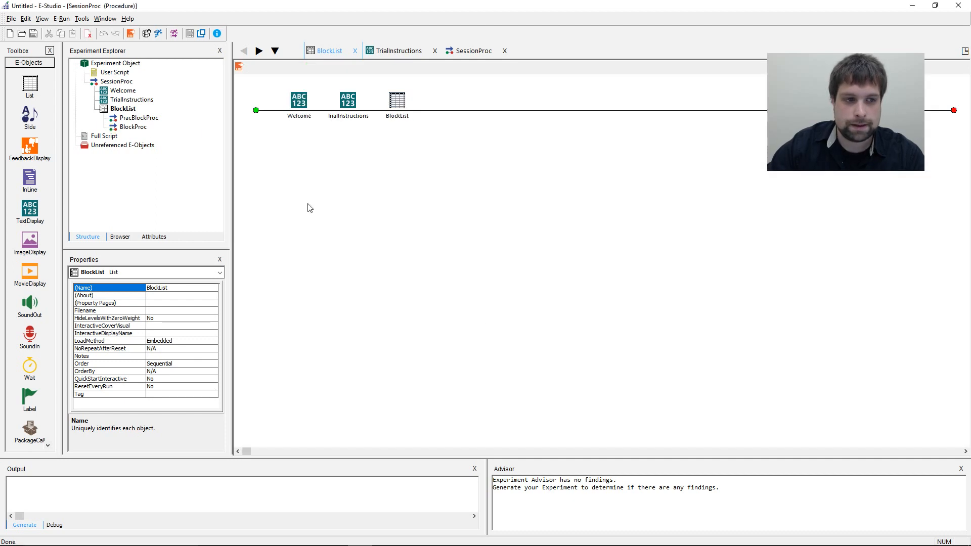
pyautogui.click(514, 258)
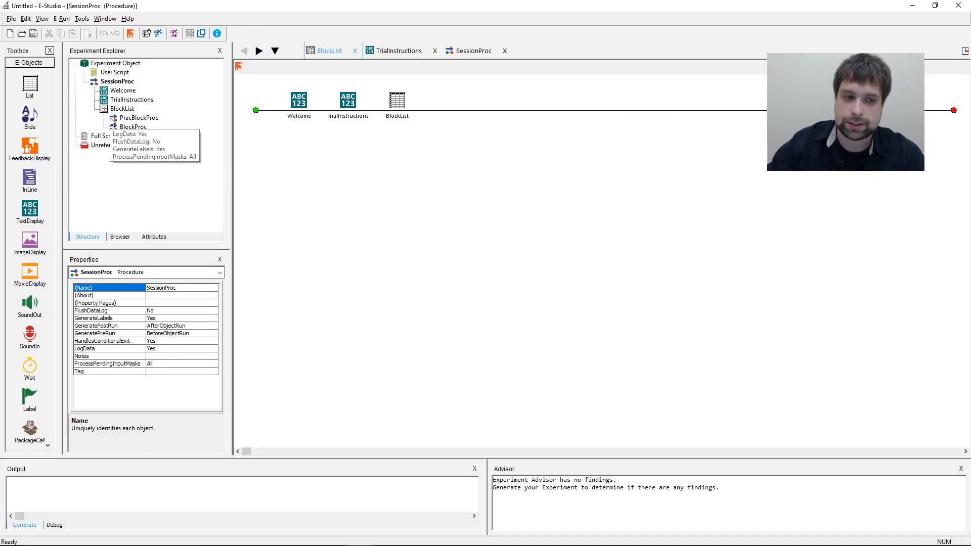
# - Reopen BlockList and review its selection order summary and the procedures assigned to its two levels
pyautogui.doubleClick(121, 108)
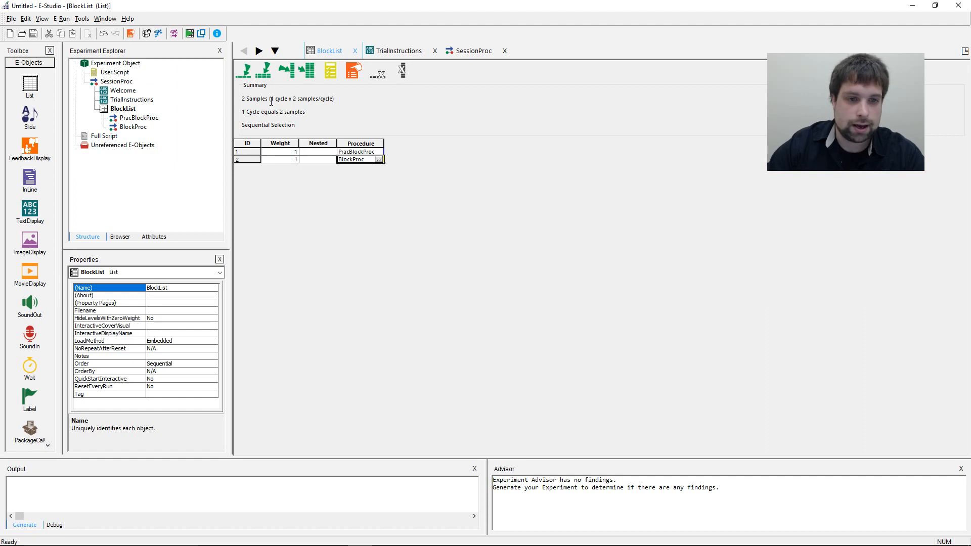
pyautogui.moveTo(243, 125); pyautogui.dragTo(330, 128)
pyautogui.click(331, 130)
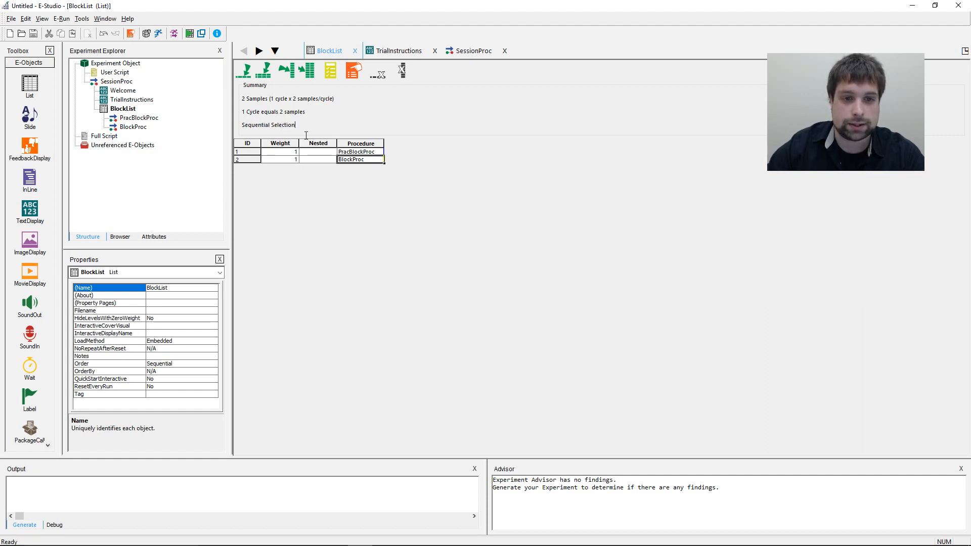
pyautogui.click(361, 152)
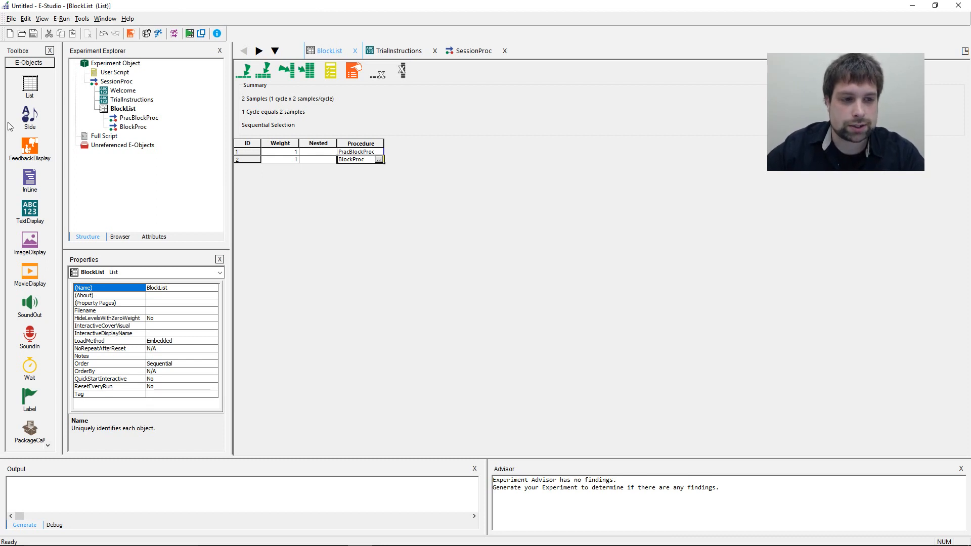
# - Compare the PracBlockProc and SessionProc timelines, examining Welcome, TrialInstructions and BlockList in running order
pyautogui.doubleClick(140, 118)
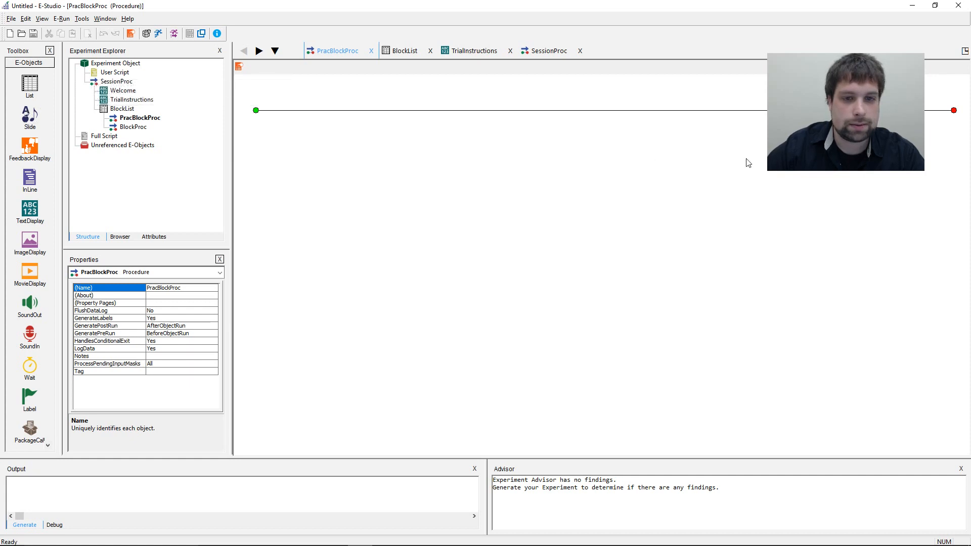
pyautogui.click(549, 51)
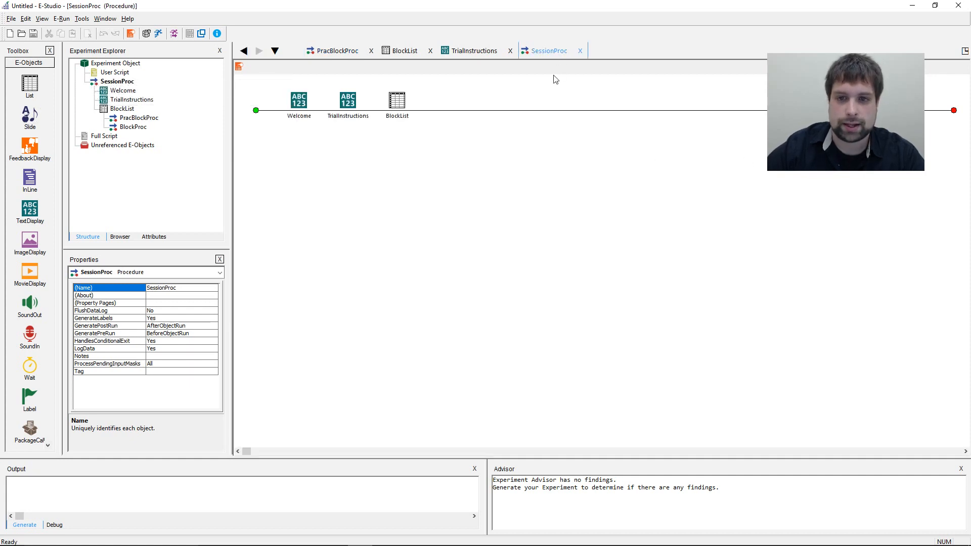
pyautogui.click(317, 51)
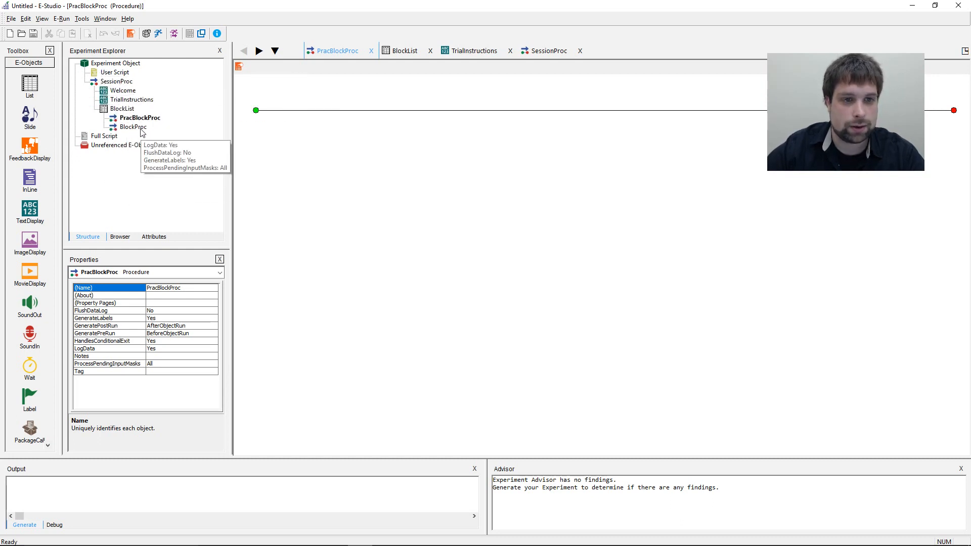
pyautogui.click(538, 52)
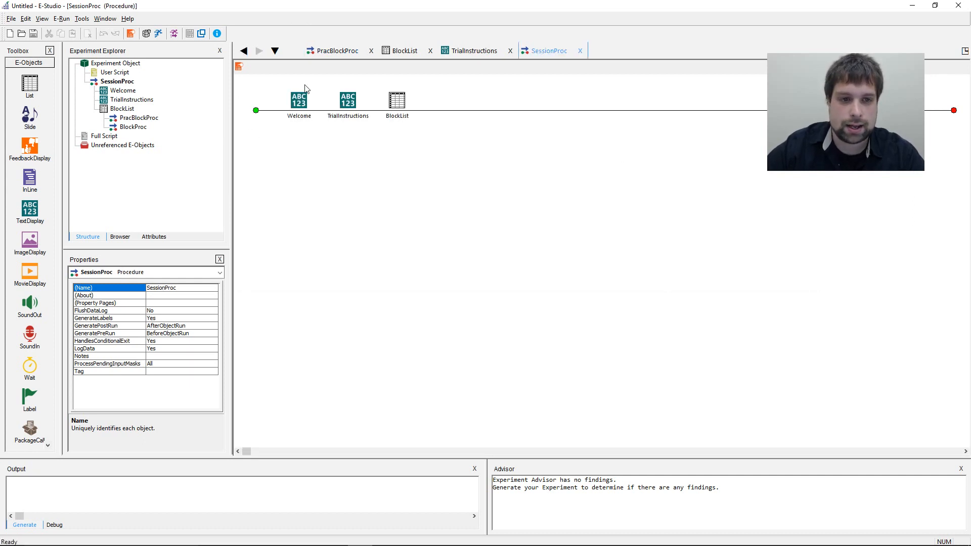
pyautogui.click(303, 100)
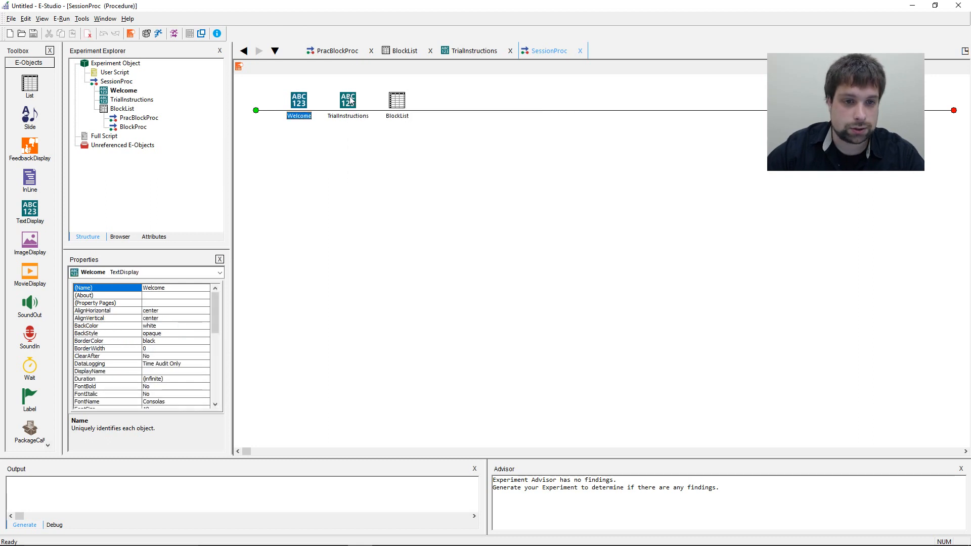
pyautogui.click(348, 101)
pyautogui.click(348, 104)
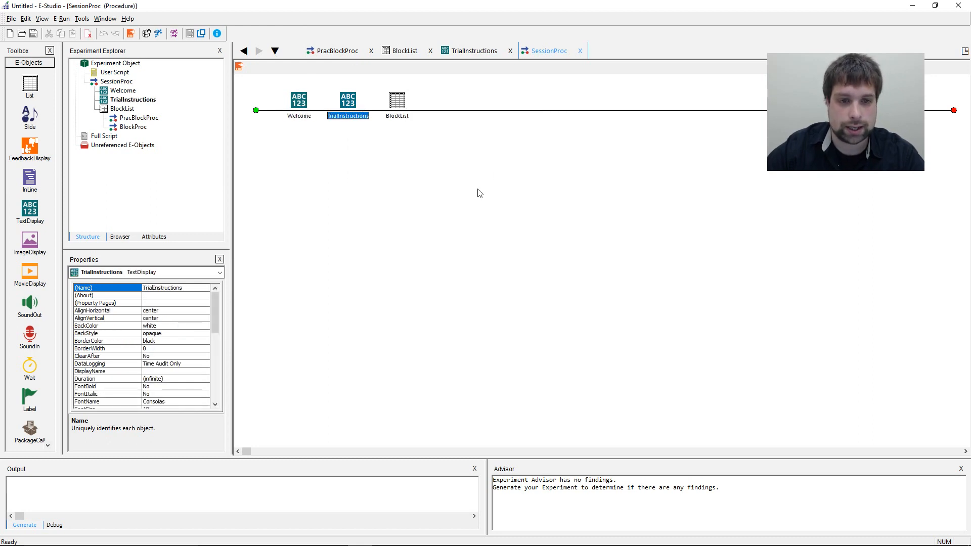
pyautogui.click(397, 107)
pyautogui.moveTo(133, 111)
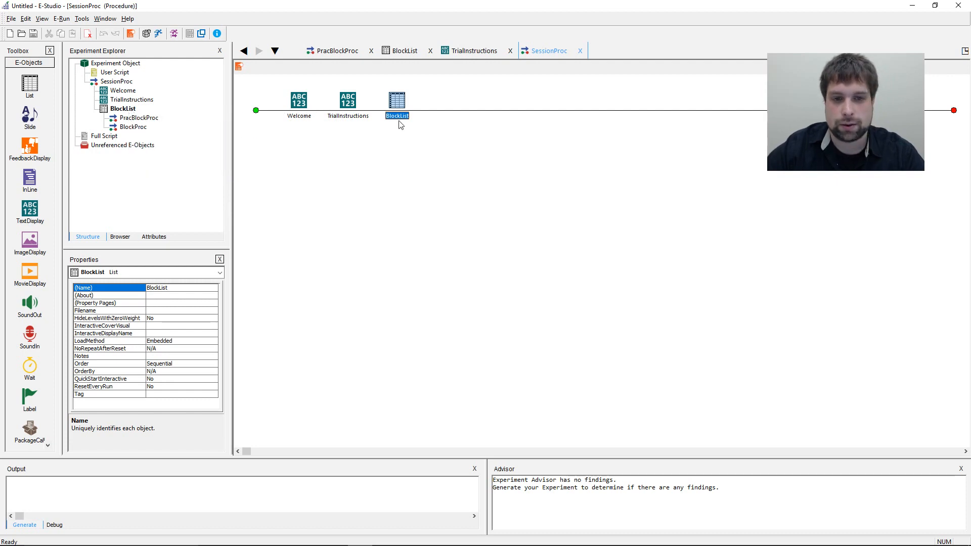
pyautogui.doubleClick(392, 104)
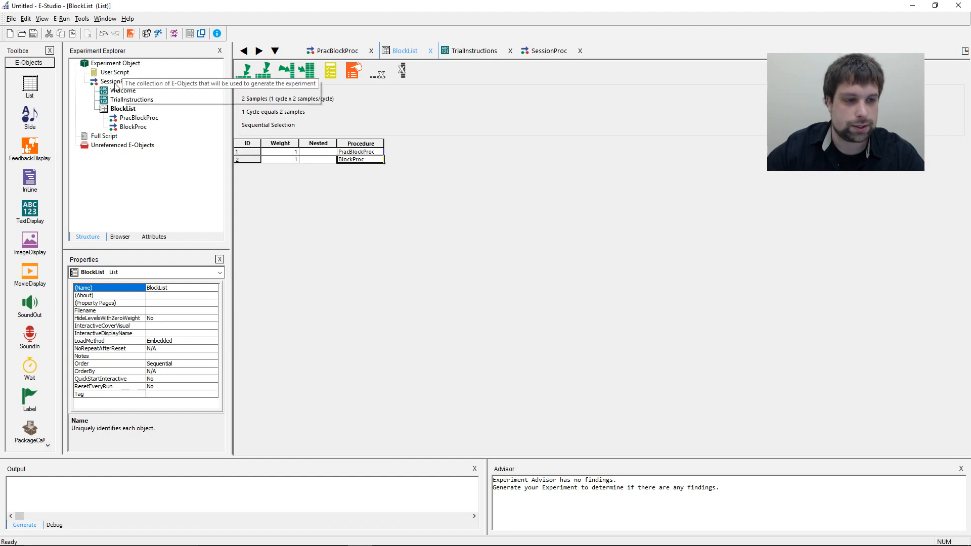
# - Open PracBlockProc, add a List object to its timeline and name it PracTrialList
pyautogui.click(121, 118)
pyautogui.doubleClick(118, 119)
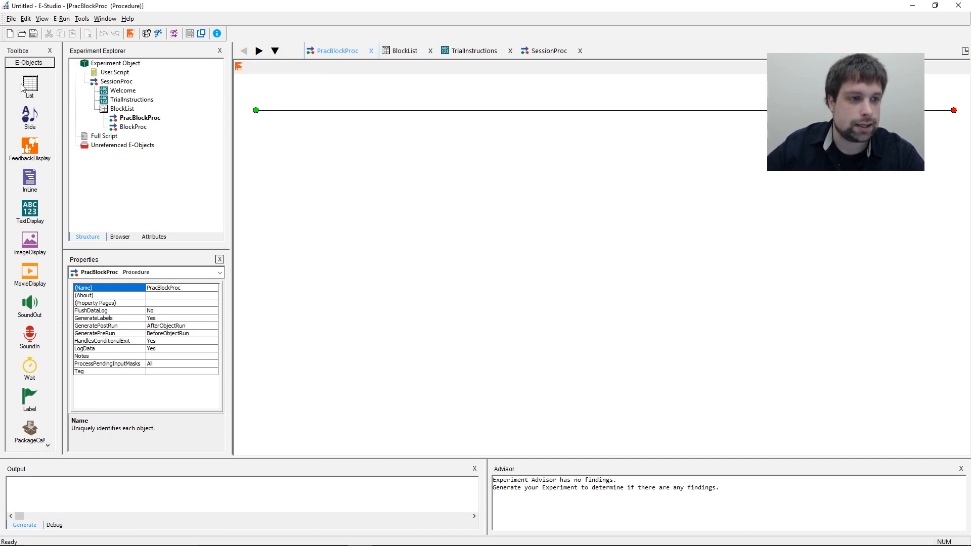
pyautogui.moveTo(30, 84); pyautogui.dragTo(344, 108)
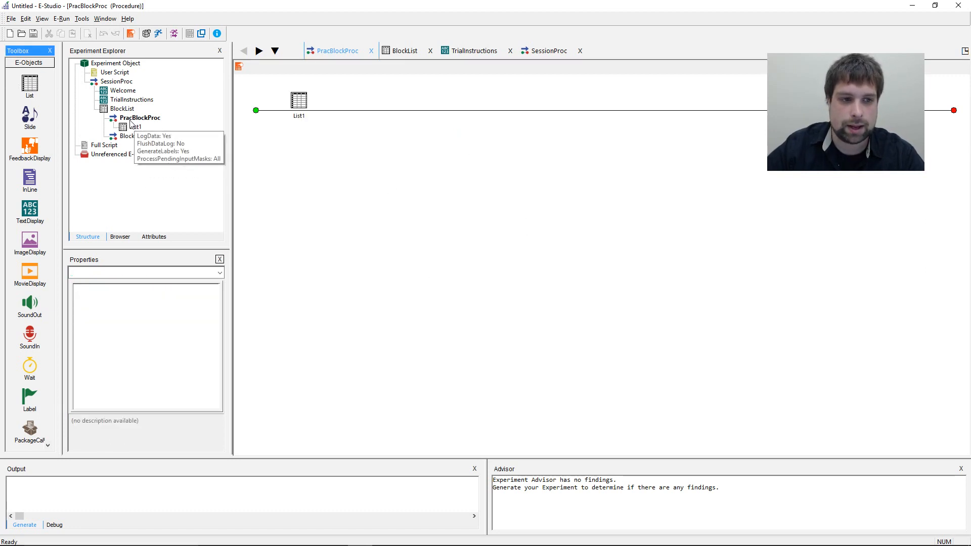
pyautogui.click(296, 109)
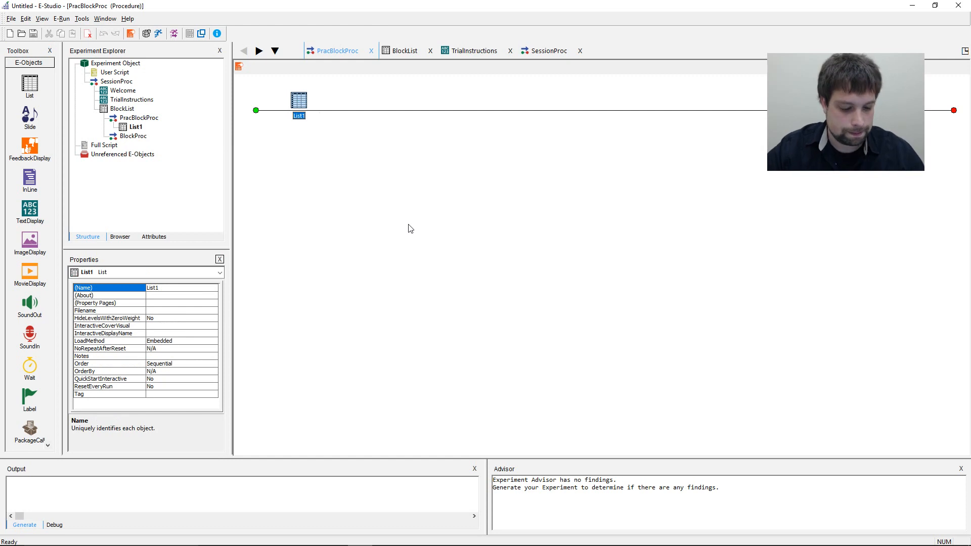
pyautogui.press('F2')
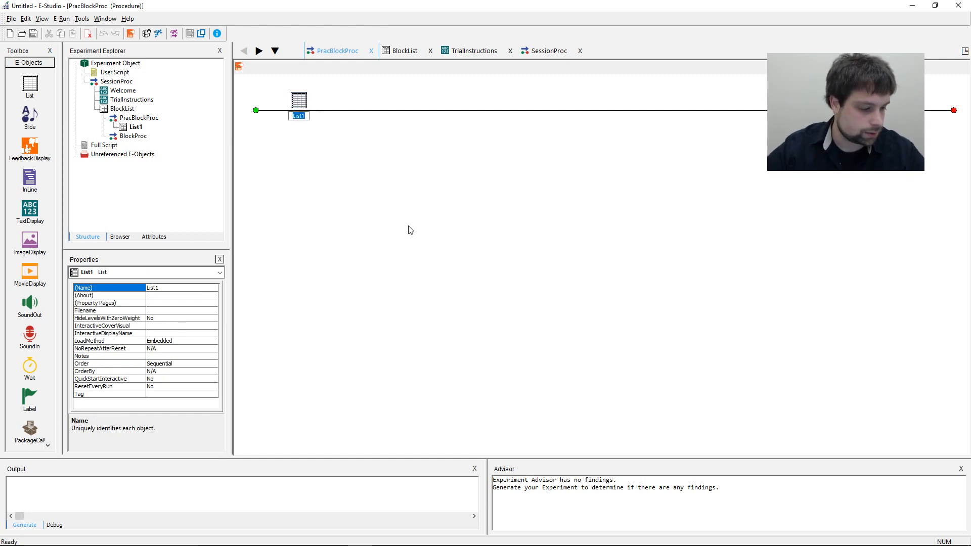
pyautogui.write('Prac')
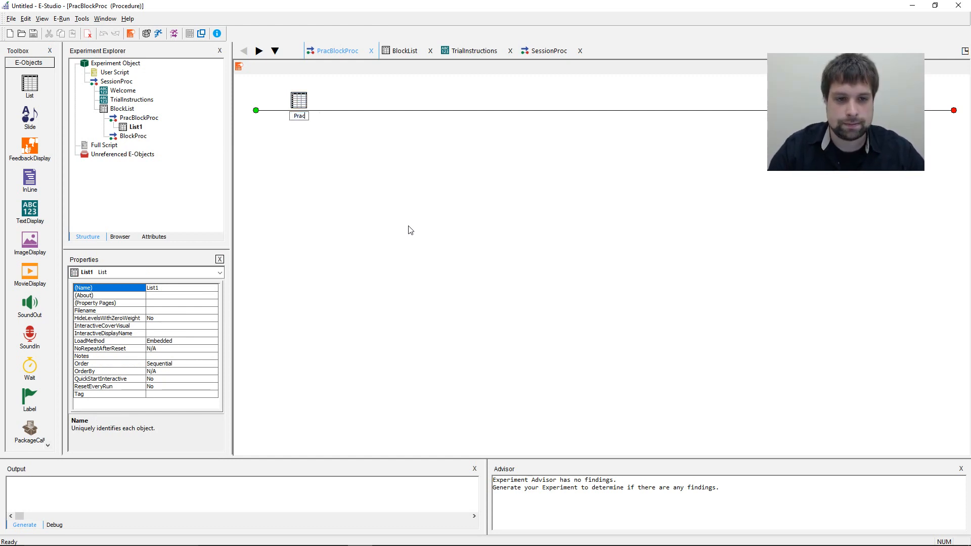
pyautogui.write('TrialList')
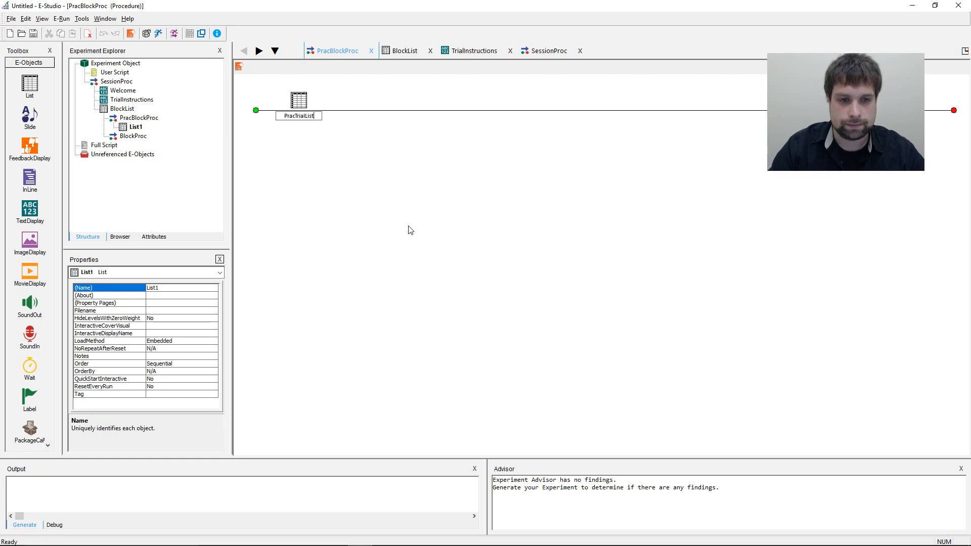
pyautogui.press('Return')
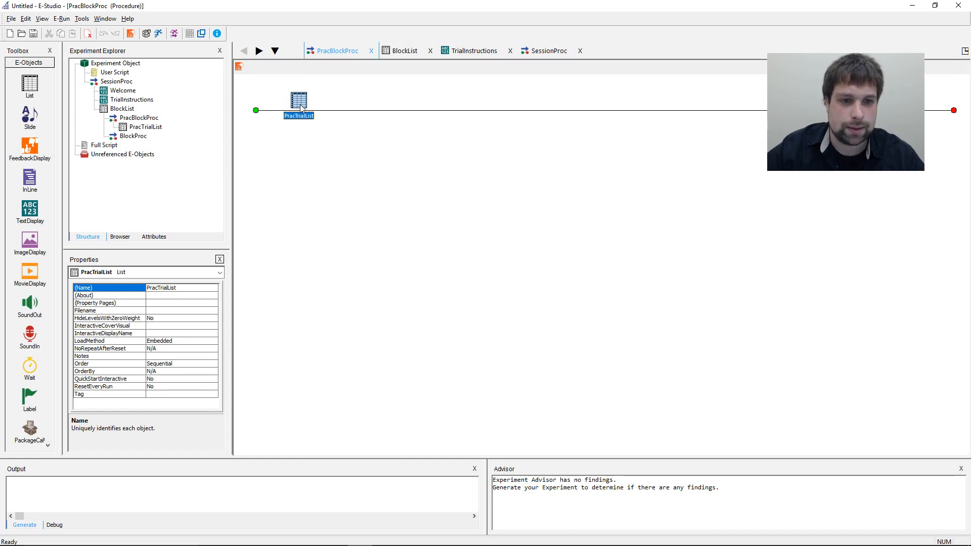
pyautogui.press('F2')
pyautogui.click(367, 221)
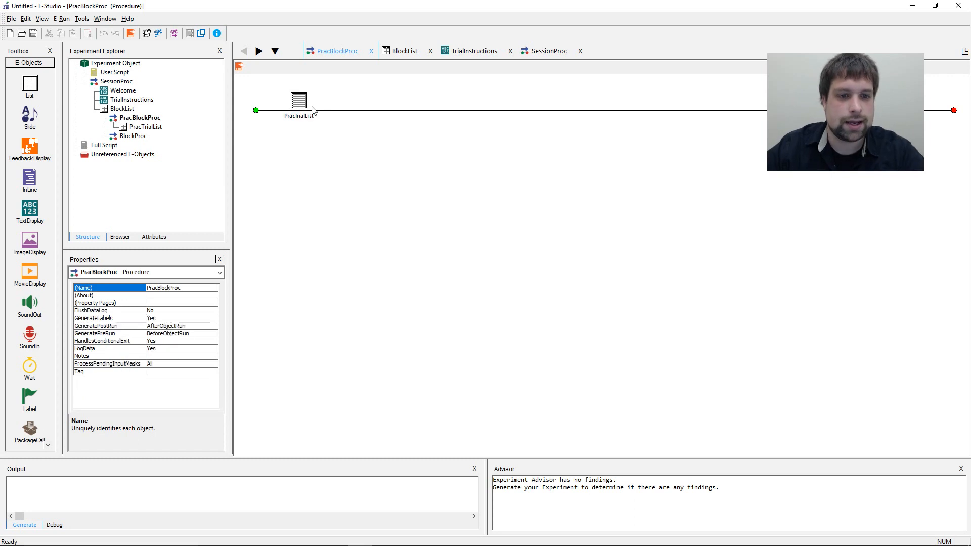
pyautogui.click(303, 104)
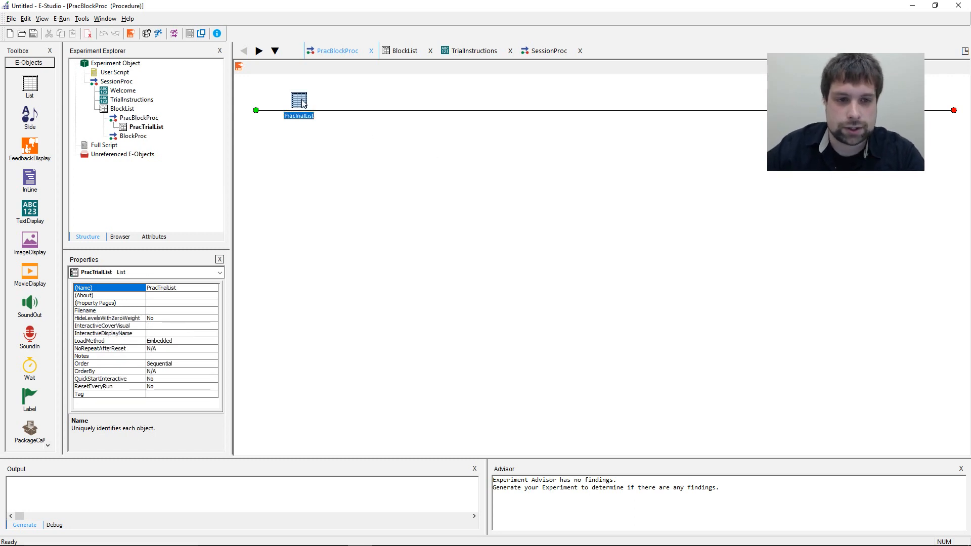
pyautogui.rightClick(304, 102)
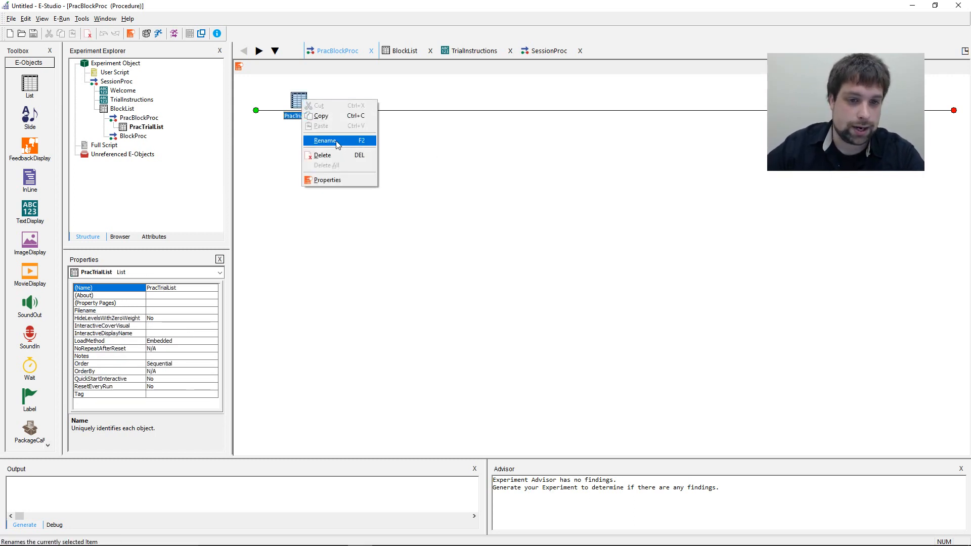
pyautogui.click(405, 142)
# - Open PracTrialList, assign PracTrialProc as its level's procedure, creating it as the default for new levels, and reopen the list
pyautogui.click(304, 107)
pyautogui.doubleClick(304, 107)
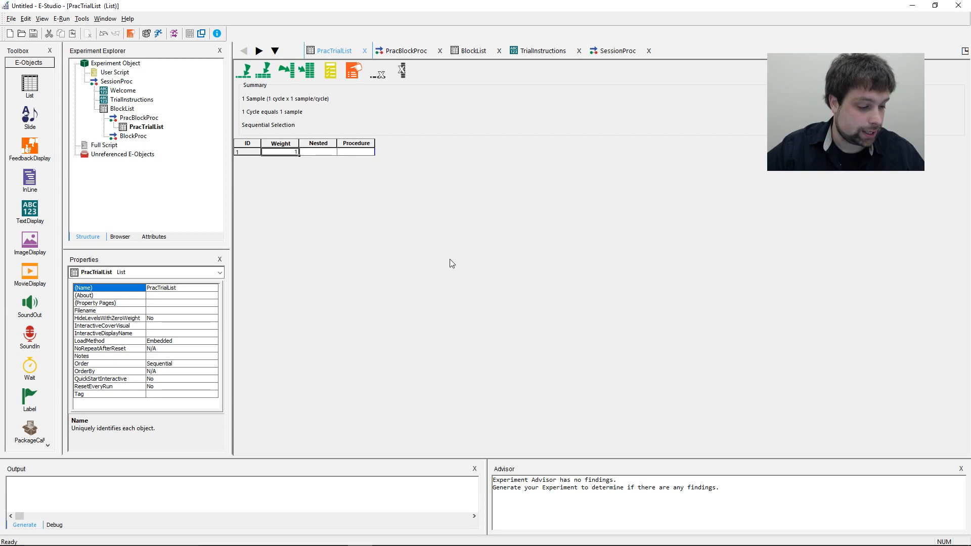
pyautogui.click(360, 152)
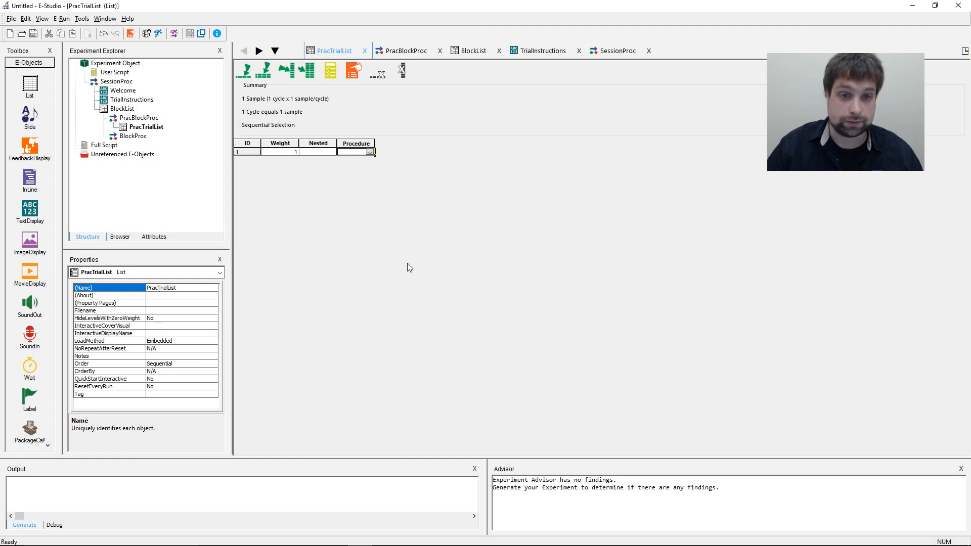
pyautogui.write('Pra')
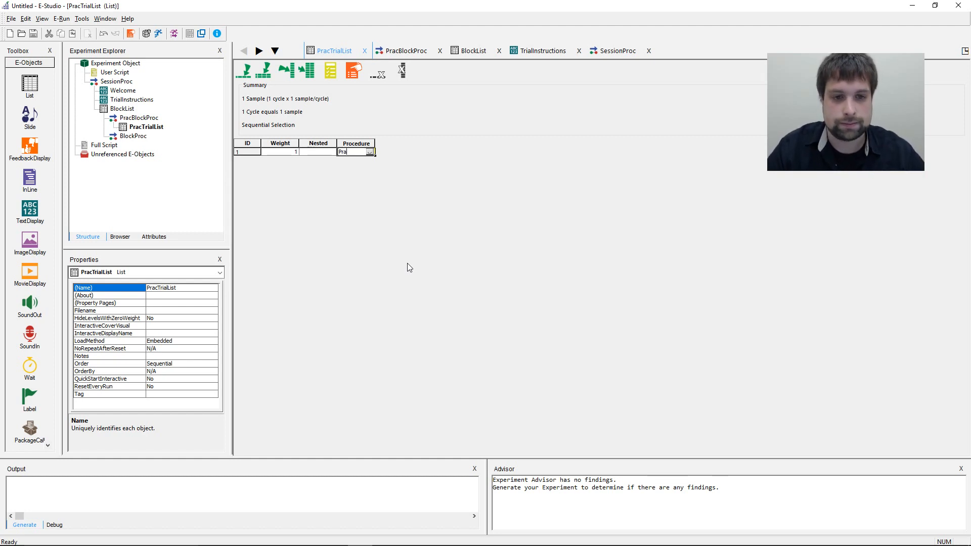
pyautogui.write('cTrialProc')
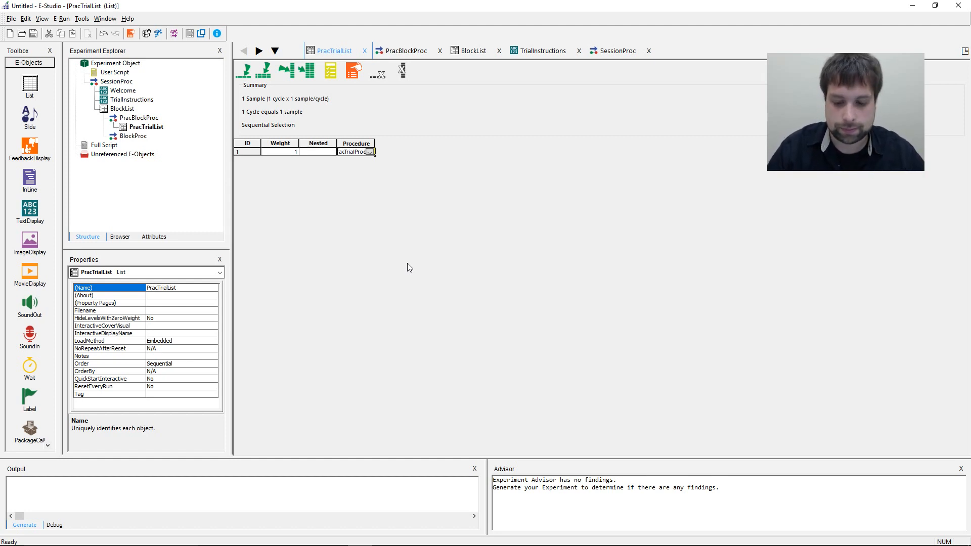
pyautogui.press('Return')
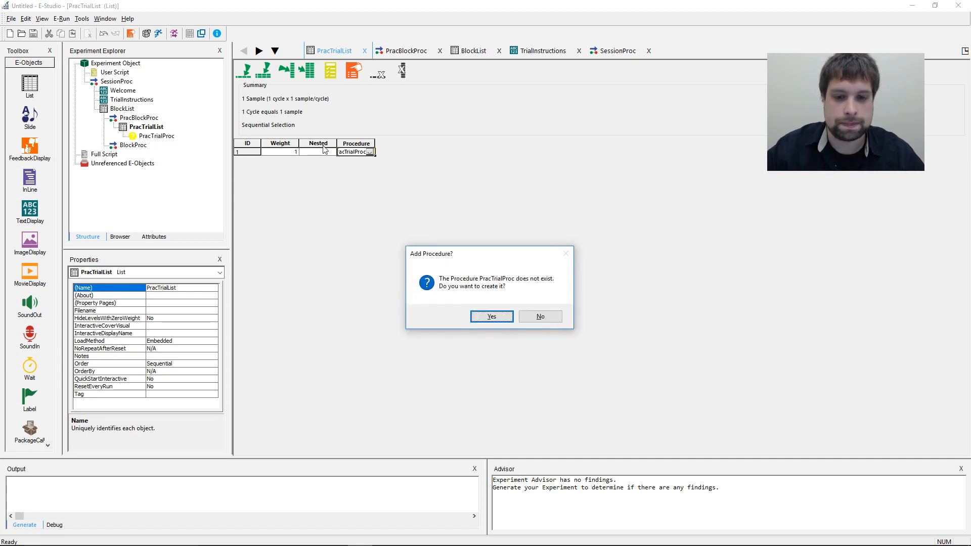
pyautogui.click(491, 317)
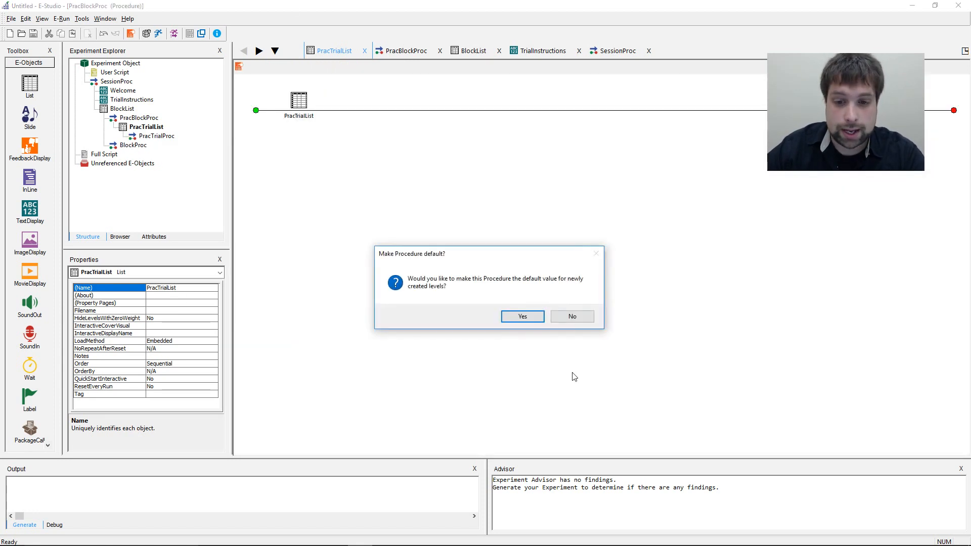
pyautogui.click(520, 320)
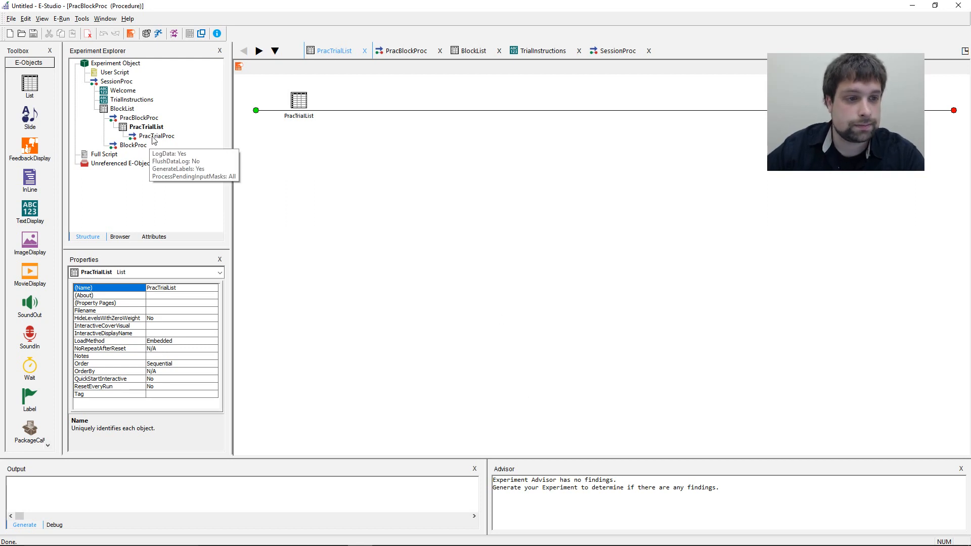
pyautogui.doubleClick(295, 105)
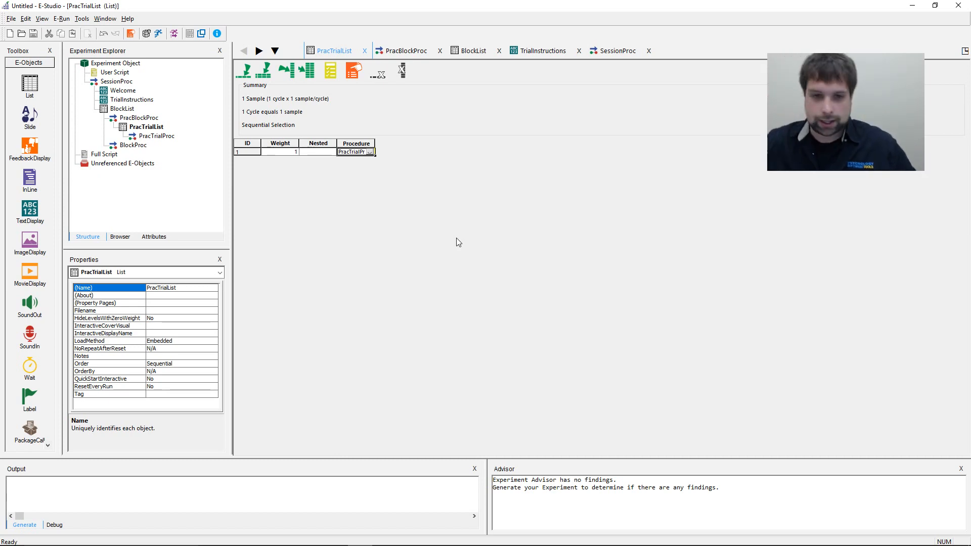
# - Switch to File Explorer, open the Flanker folder on the Lexar drive, and examine its experiment file and target images
pyautogui.hotkey('alt', 'Tab')
pyautogui.click(349, 278)
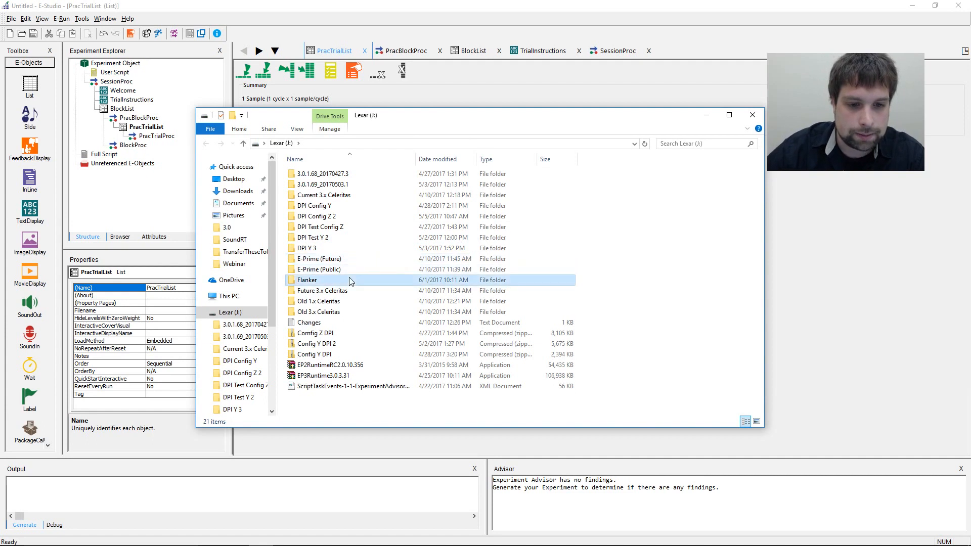
pyautogui.doubleClick(350, 280)
pyautogui.moveTo(404, 125); pyautogui.dragTo(475, 100)
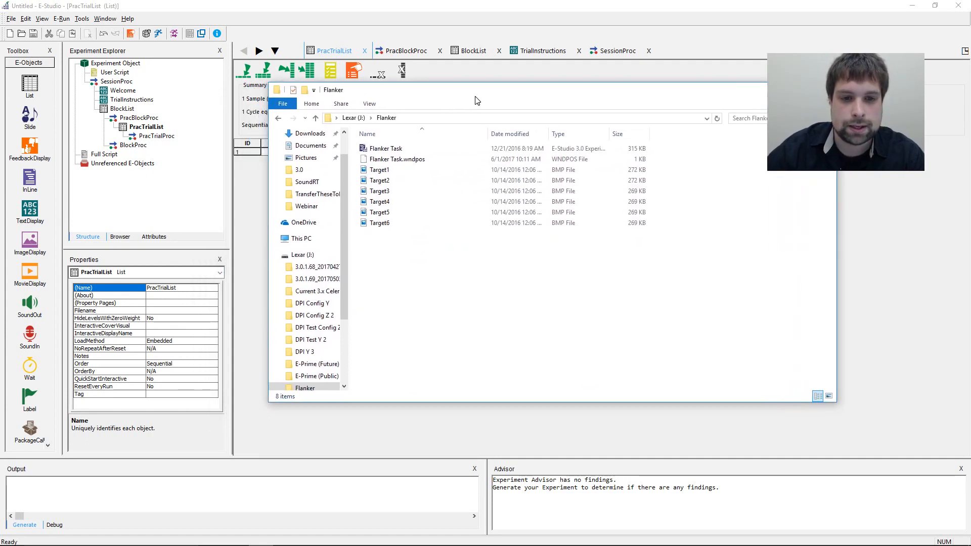
pyautogui.moveTo(413, 245); pyautogui.dragTo(416, 181)
pyautogui.click(427, 274)
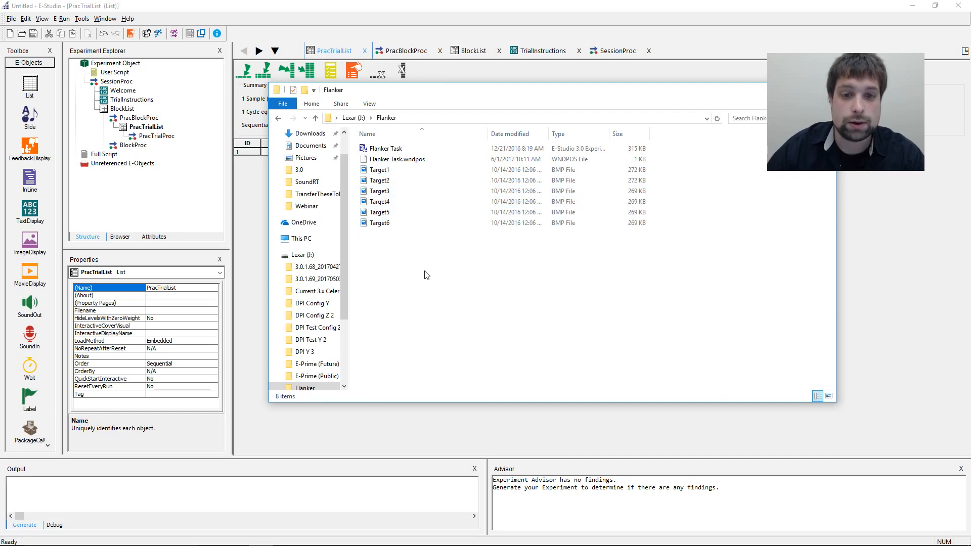
pyautogui.click(434, 148)
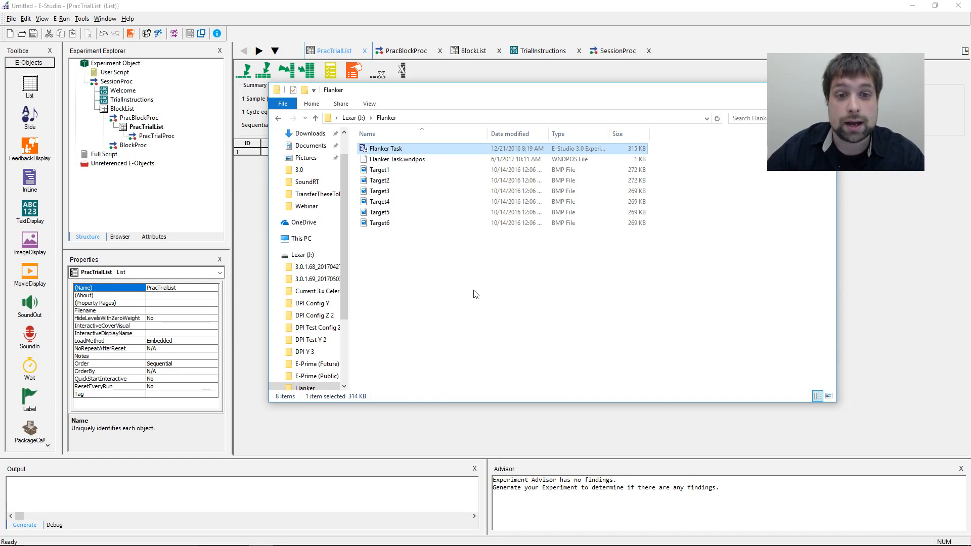
# - Open Target1.bmp in Photos and examine the centre arrow and flankers in each image through Target6.bmp
pyautogui.doubleClick(427, 171)
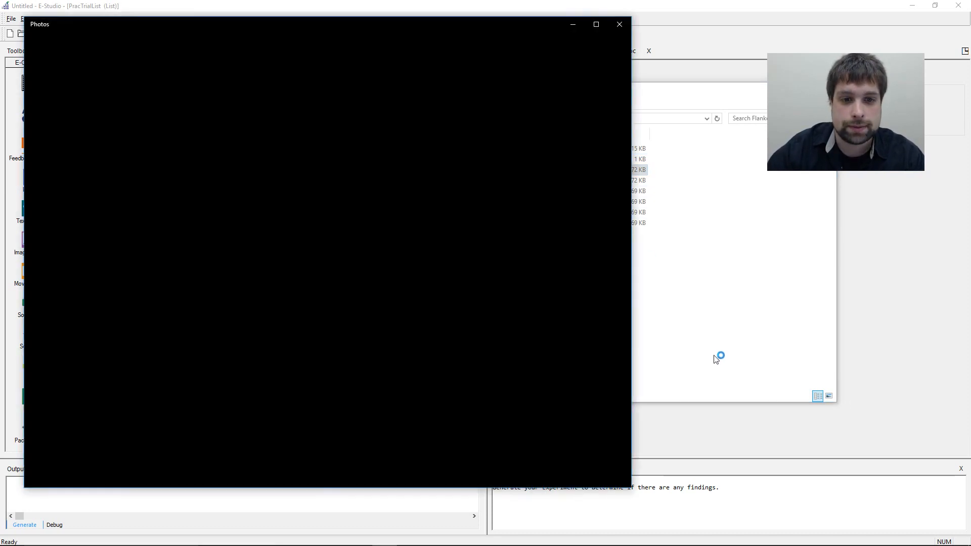
pyautogui.moveTo(339, 27); pyautogui.dragTo(523, 28)
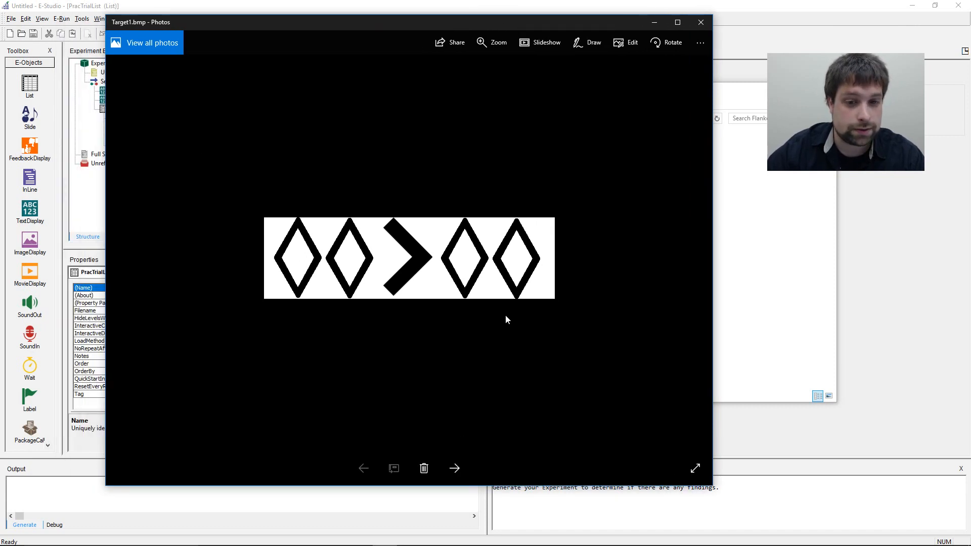
pyautogui.moveTo(459, 22); pyautogui.dragTo(497, 7)
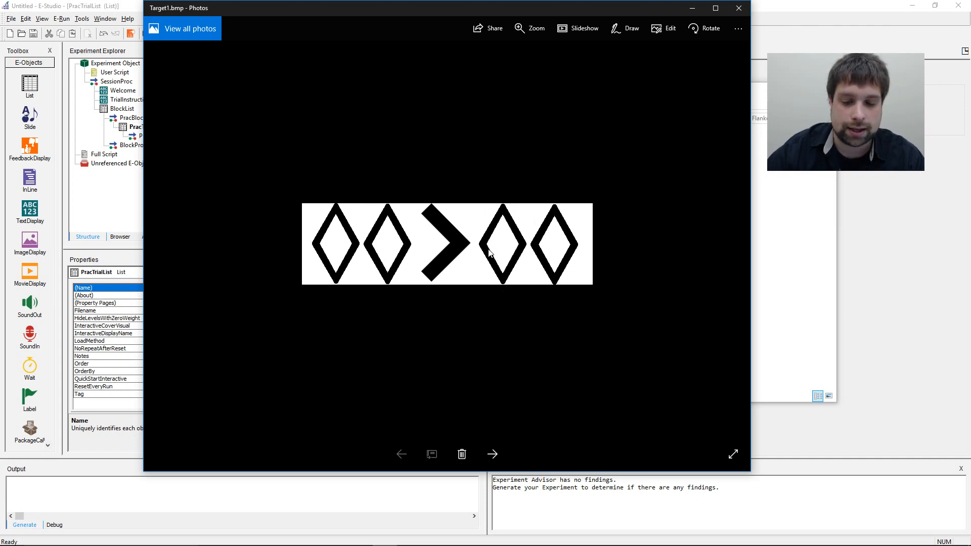
pyautogui.click(493, 454)
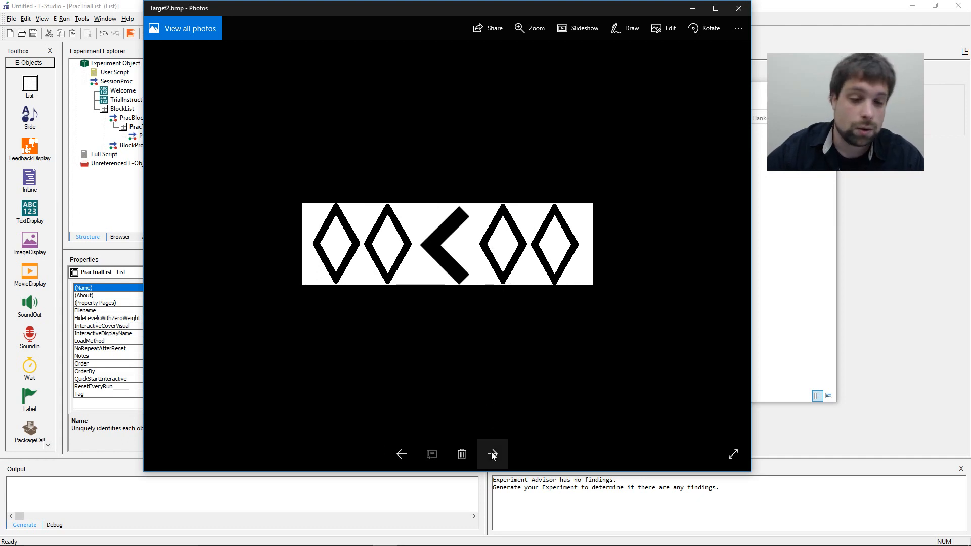
pyautogui.click(400, 453)
pyautogui.click(489, 451)
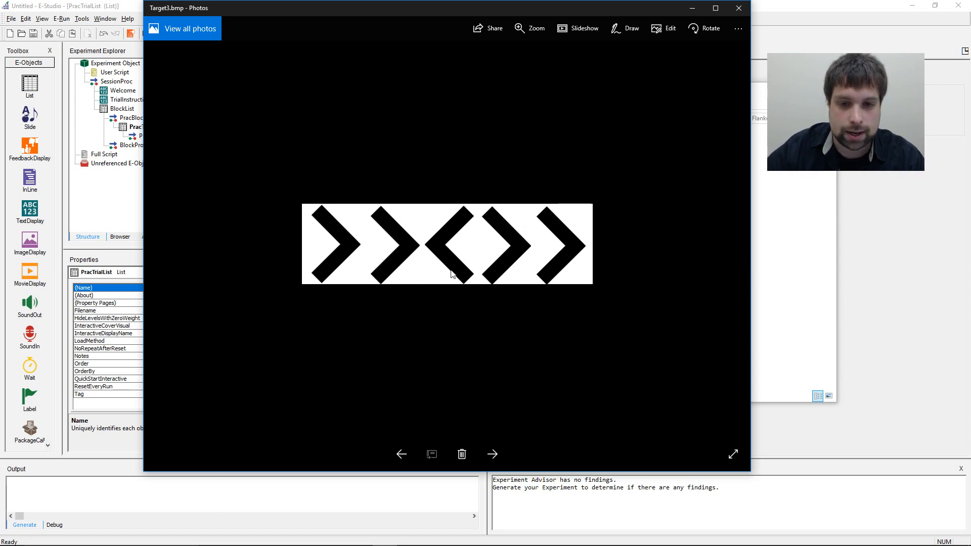
pyautogui.click(494, 455)
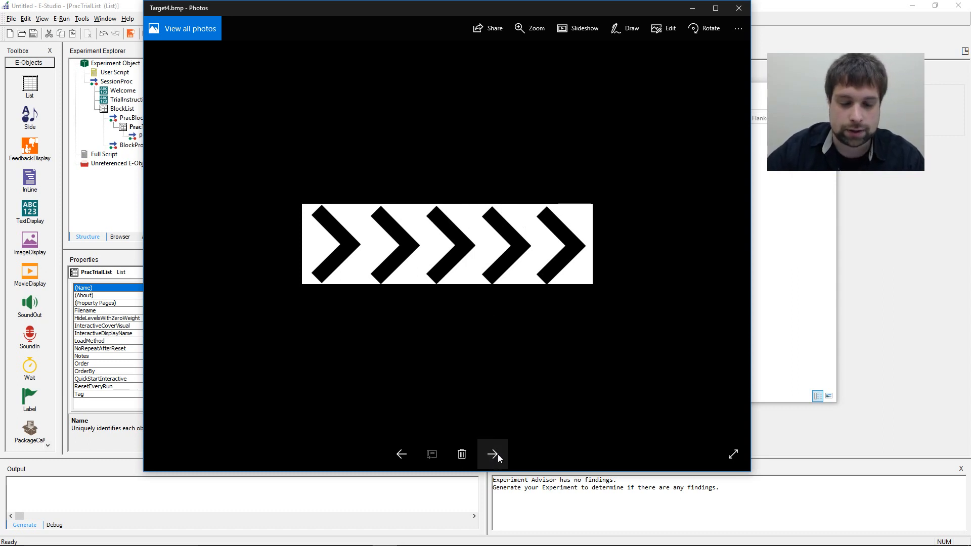
pyautogui.click(497, 454)
pyautogui.click(498, 454)
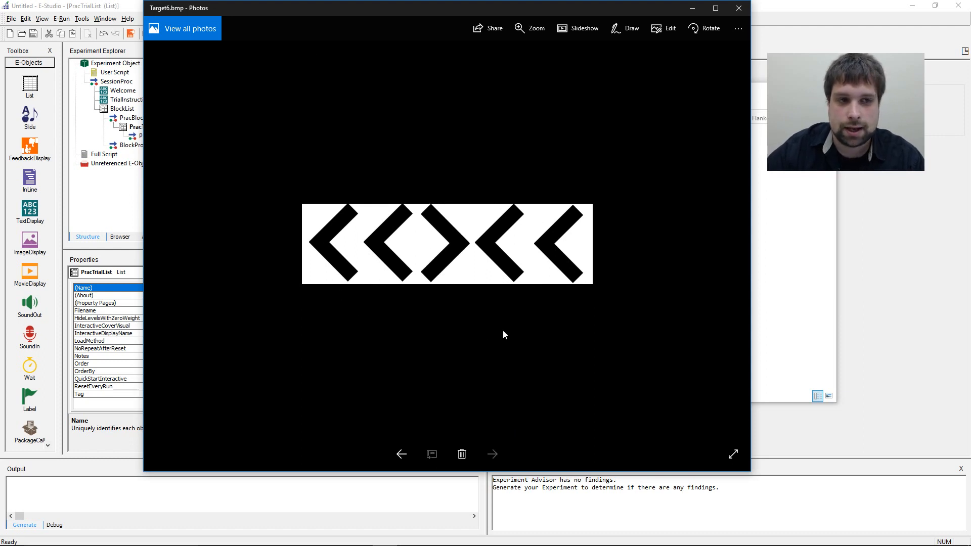
# - Compare the centre and flanking arrow directions again across Target3.bmp to Target6.bmp, and close Photos
pyautogui.click(397, 447)
pyautogui.click(397, 448)
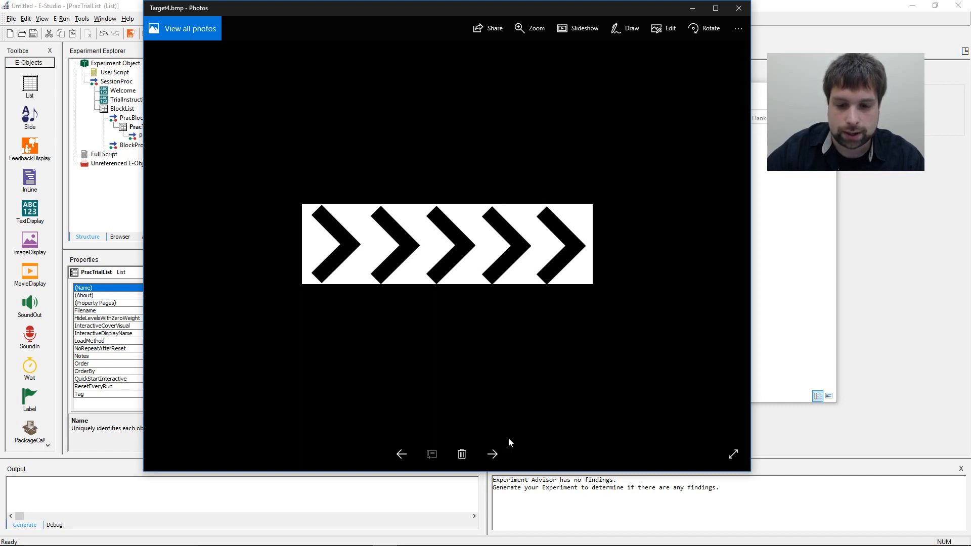
pyautogui.click(494, 455)
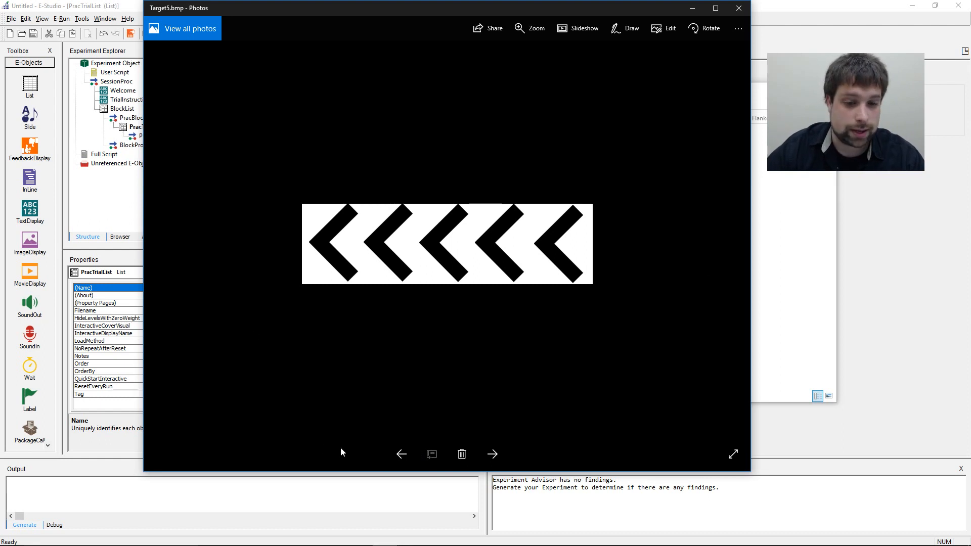
pyautogui.click(491, 454)
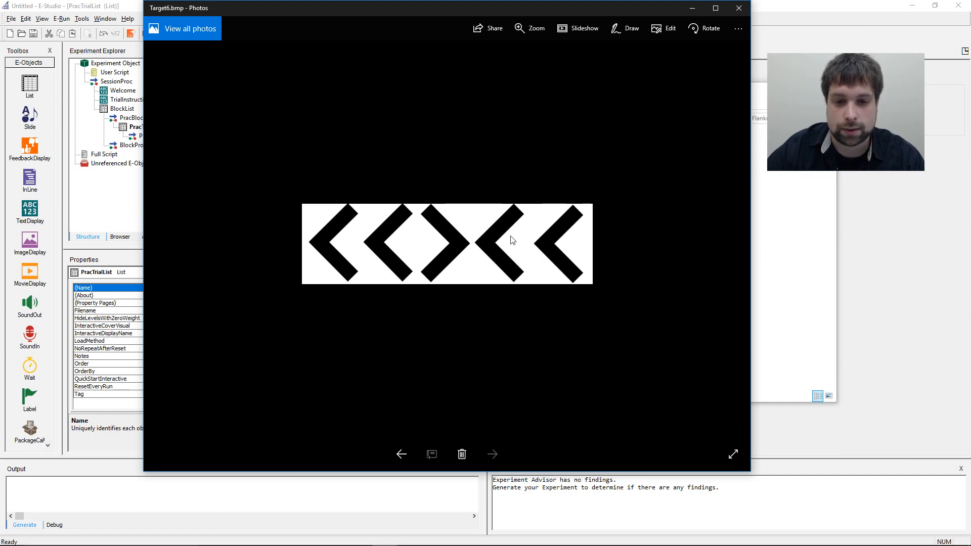
pyautogui.click(402, 453)
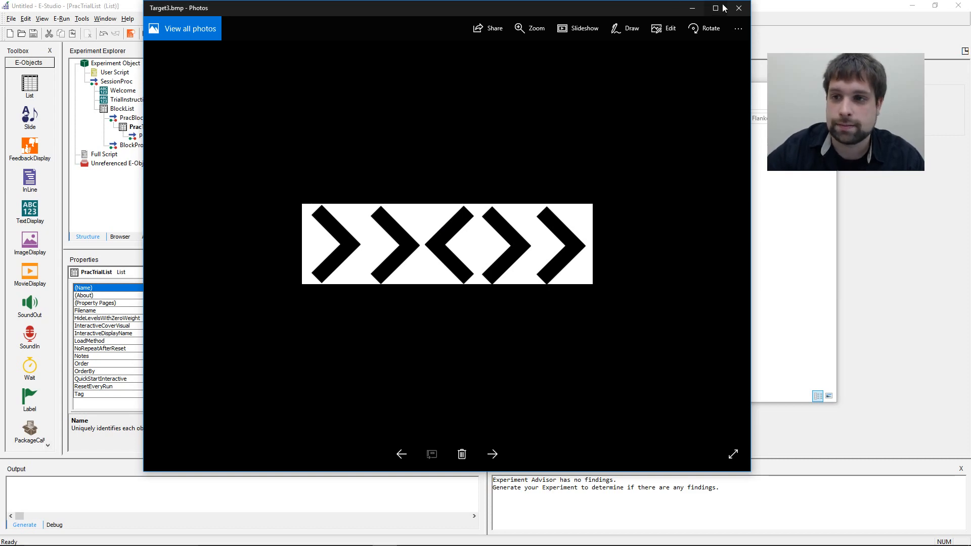
pyautogui.click(737, 9)
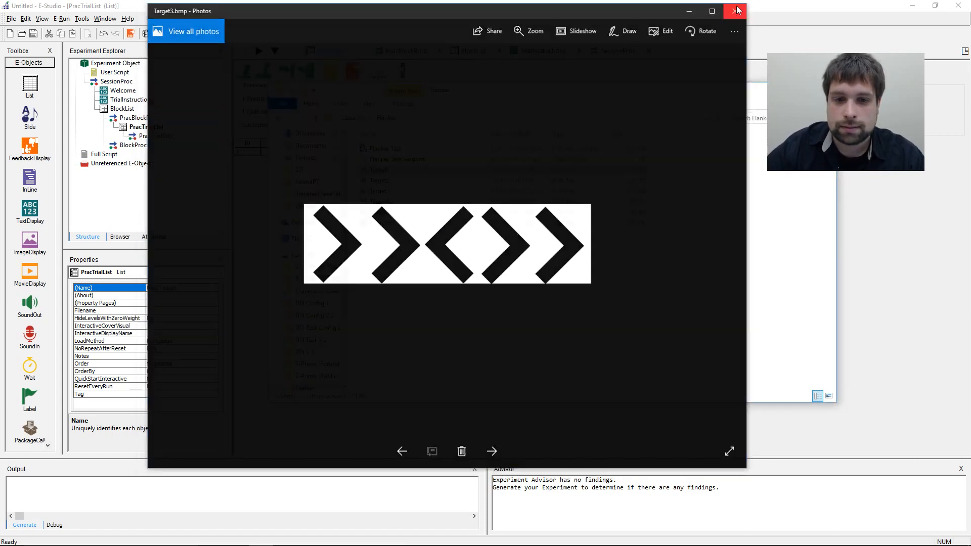
# - Review the Target1 to Target6 bitmap file names in the Flanker folder and return to PracTrialList in E-Studio
pyautogui.click(383, 181)
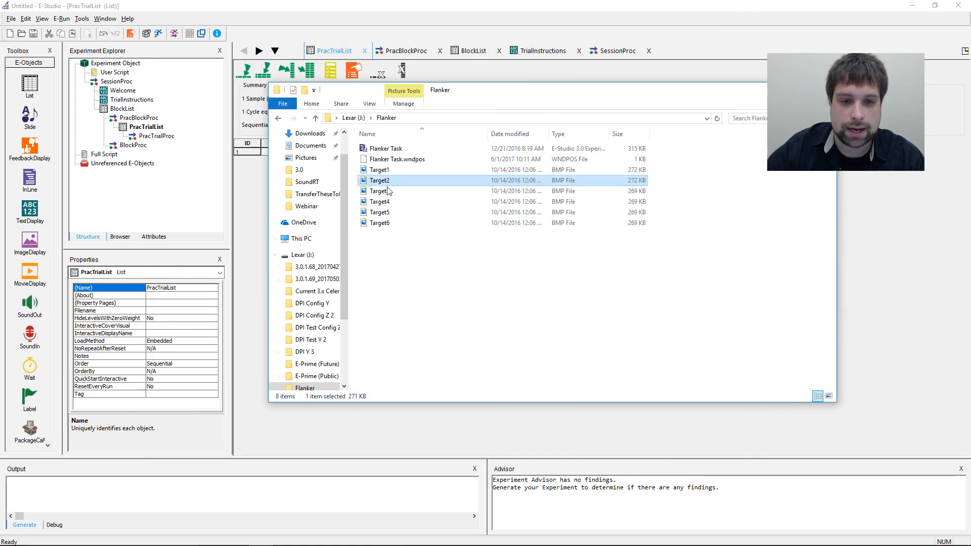
pyautogui.click(386, 191)
pyautogui.moveTo(395, 252); pyautogui.dragTo(389, 174)
pyautogui.click(399, 261)
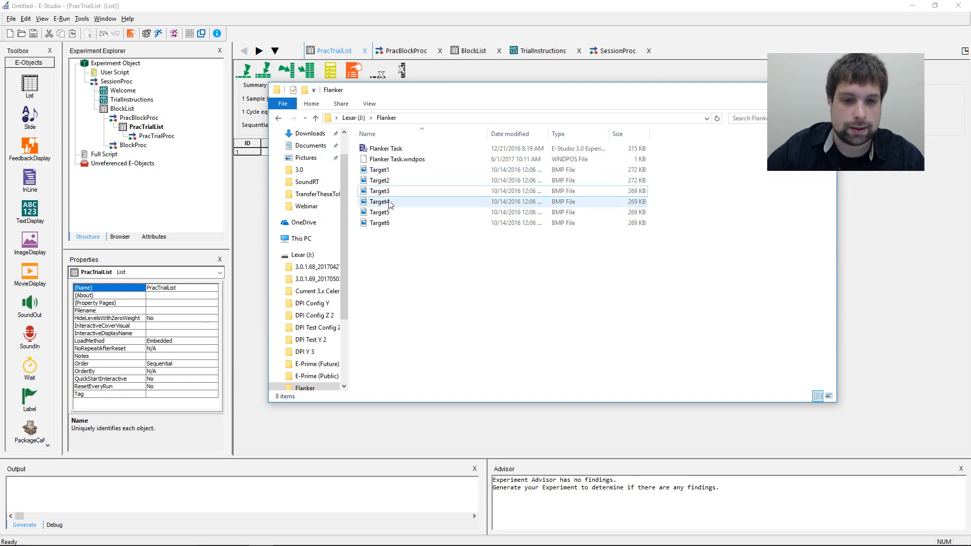
pyautogui.click(778, 90)
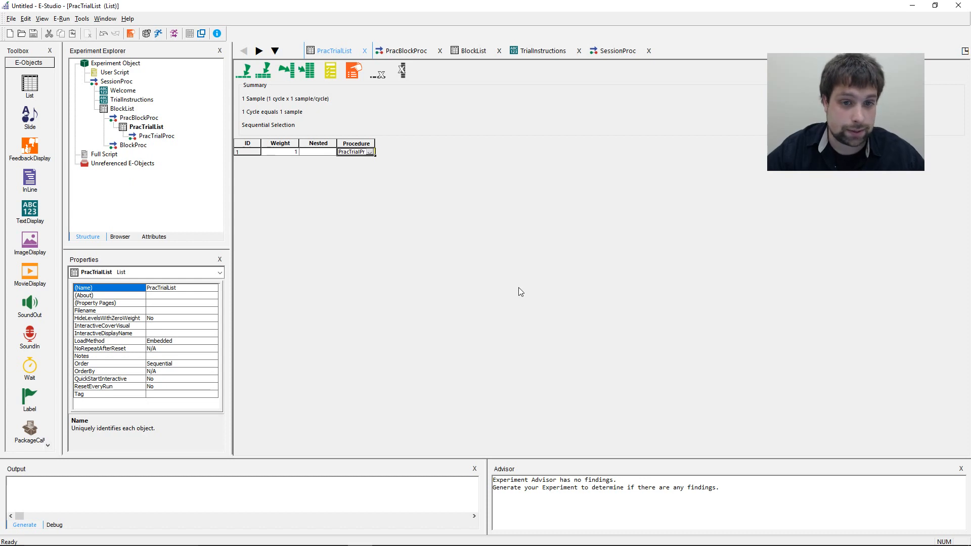
# - Add a Stimulus attribute to PracTrialList and set its value to Target1.bmp for the first level
pyautogui.click(291, 70)
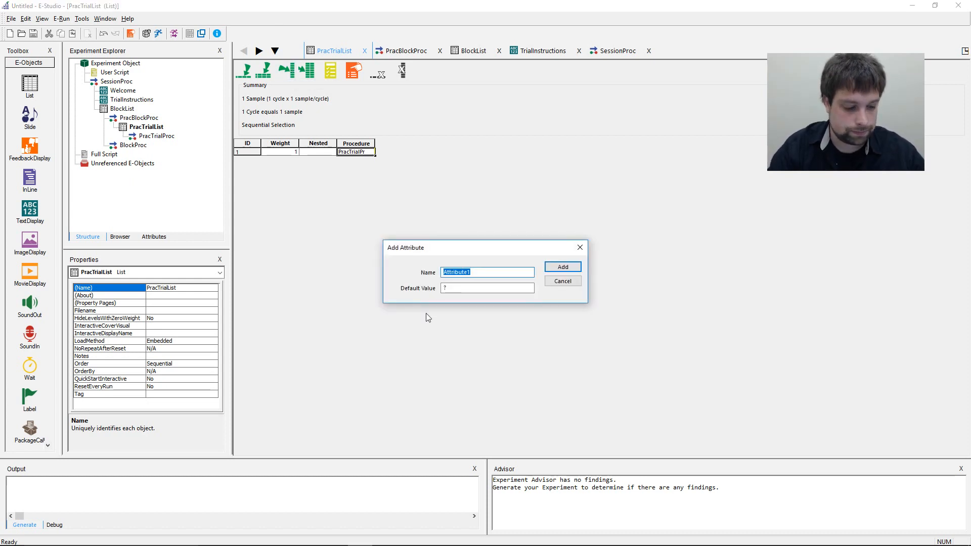
pyautogui.write('S')
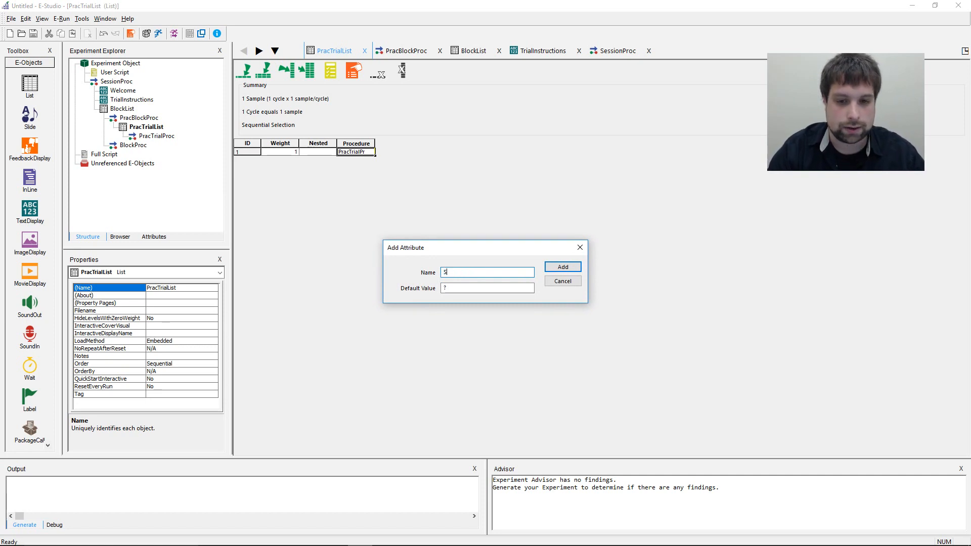
pyautogui.write('timulus')
pyautogui.press('Return')
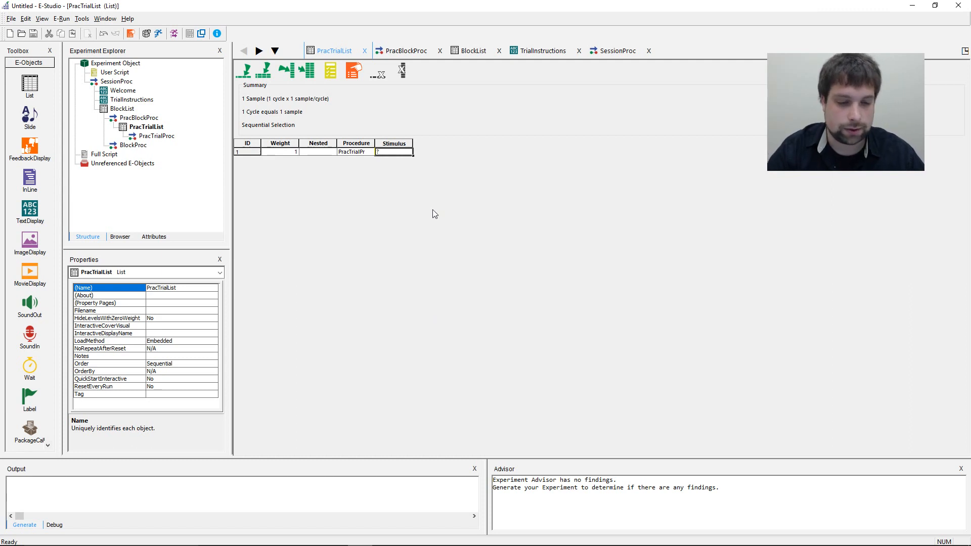
pyautogui.write('Target1.bmp')
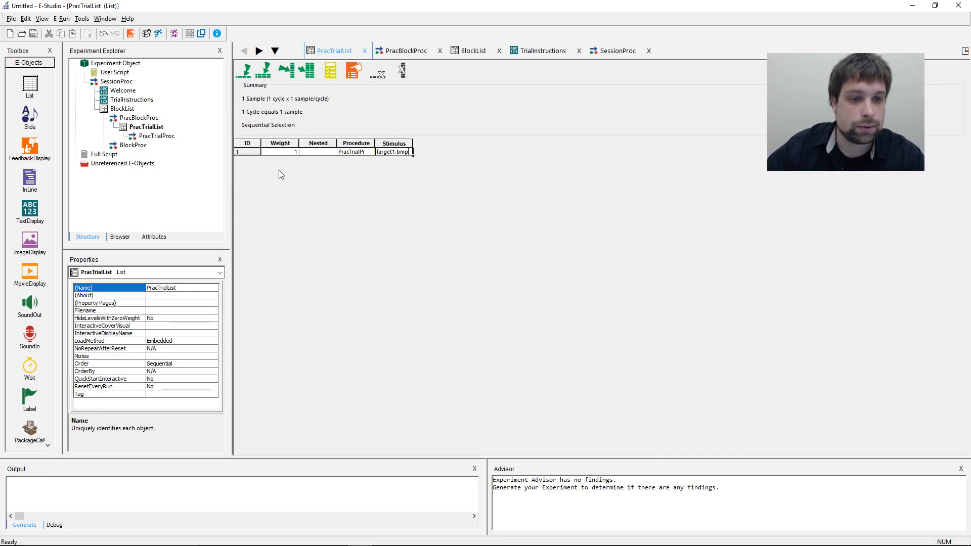
pyautogui.click(249, 149)
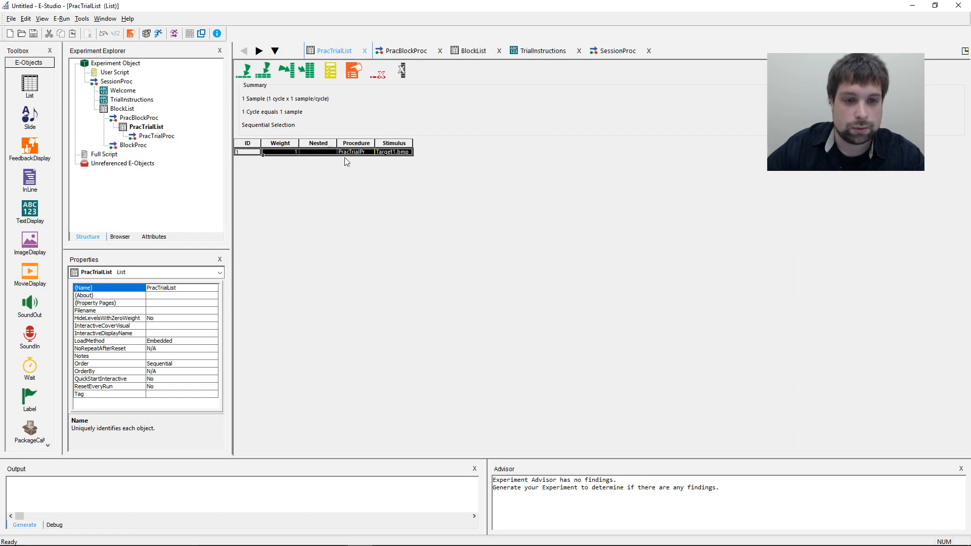
# - Add an attribute named CorrectAnswer to PracTrialList
pyautogui.click(393, 152)
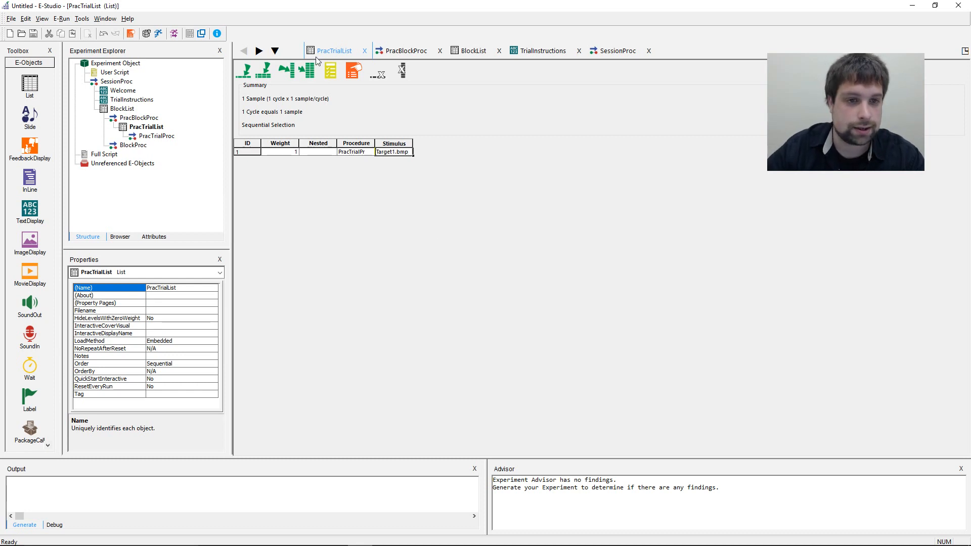
pyautogui.click(291, 65)
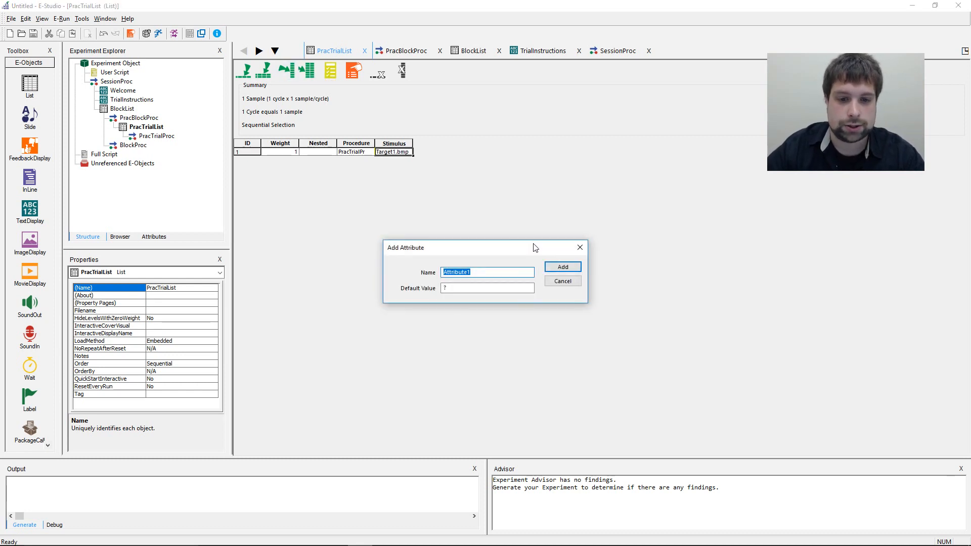
pyautogui.write('S')
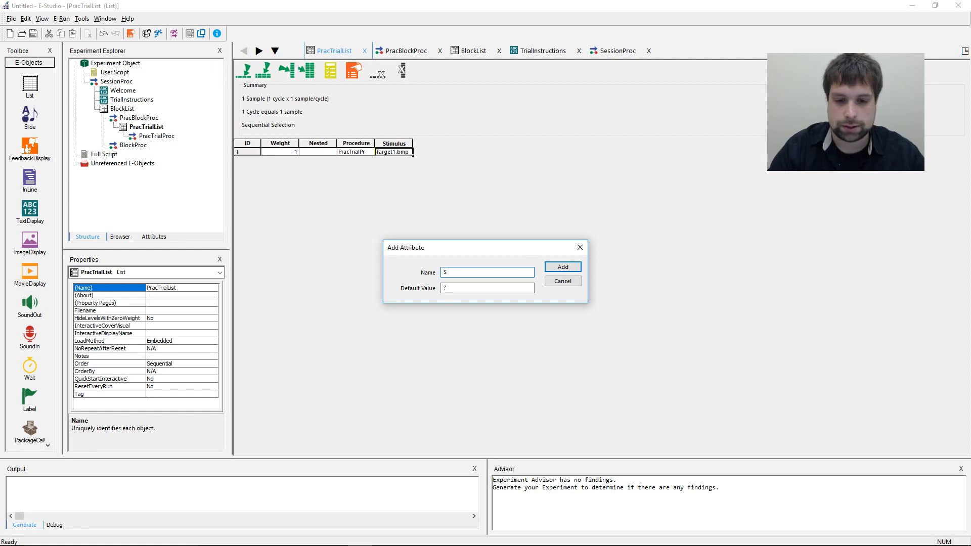
pyautogui.write('CorrectAnswer')
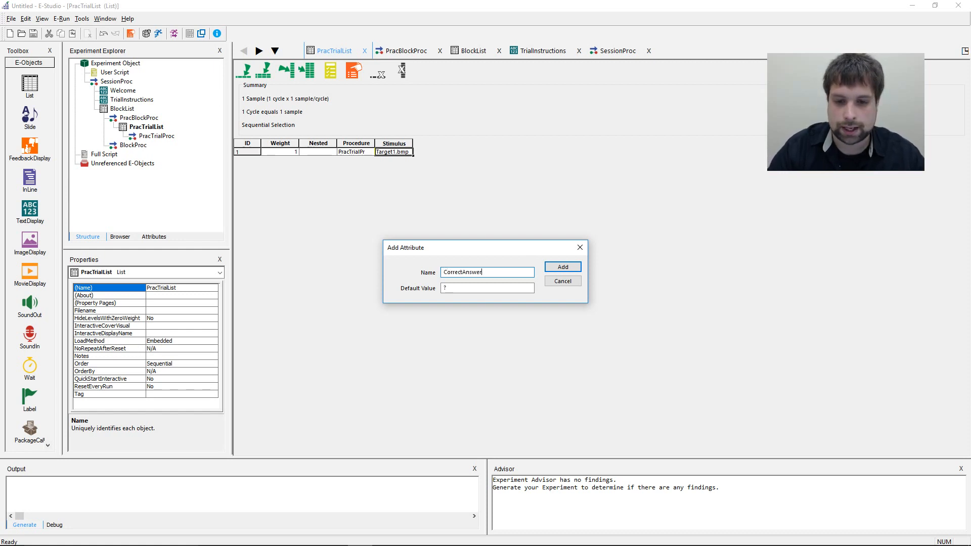
pyautogui.press('Return')
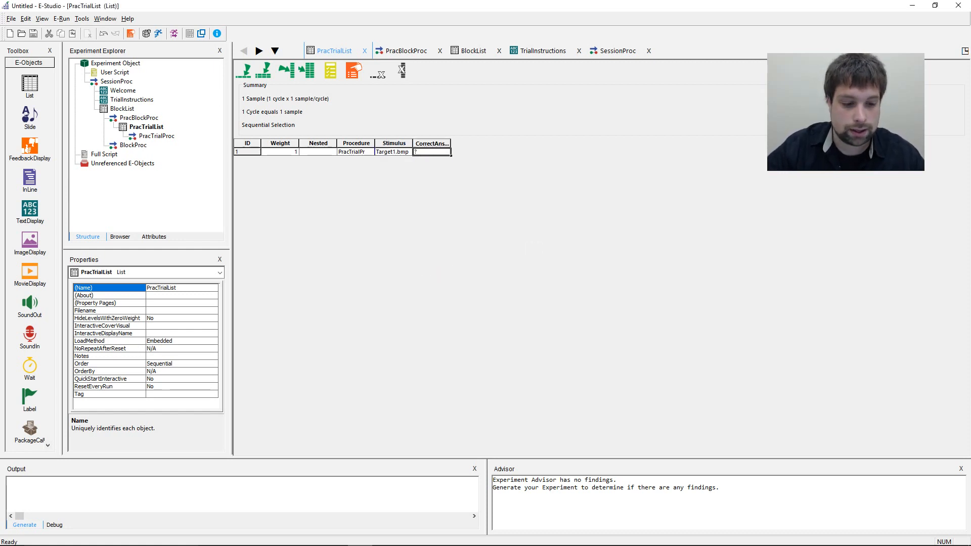
# - Check the centre arrow's direction in Target1.bmp from the Flanker folder, and set the first level's CorrectAnswer to 2
pyautogui.click(261, 540)
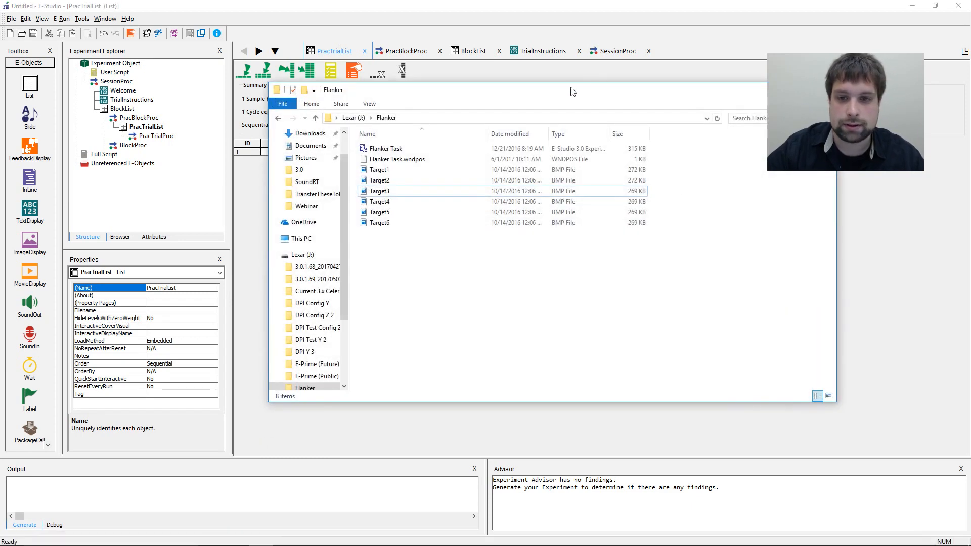
pyautogui.moveTo(574, 90); pyautogui.dragTo(698, 156)
pyautogui.doubleClick(586, 238)
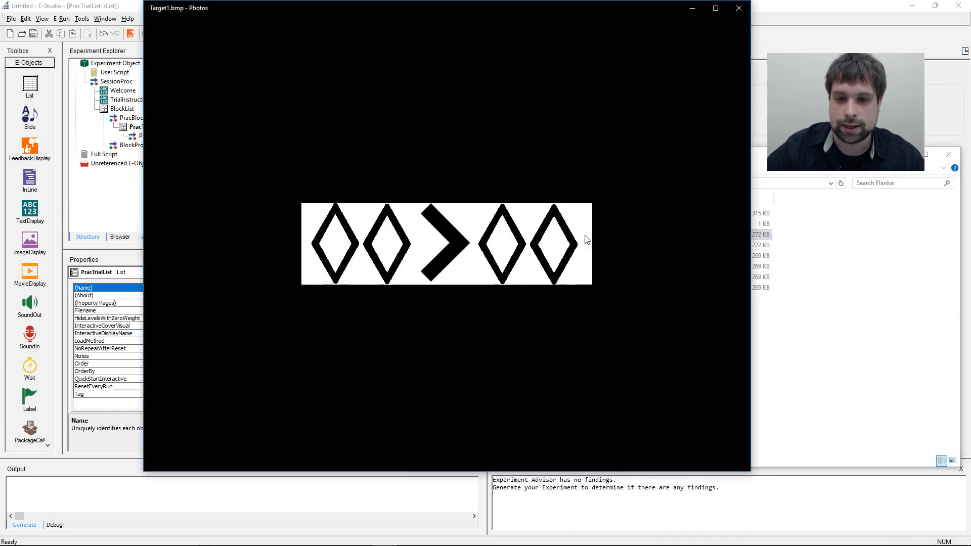
pyautogui.moveTo(519, 8); pyautogui.dragTo(704, 82)
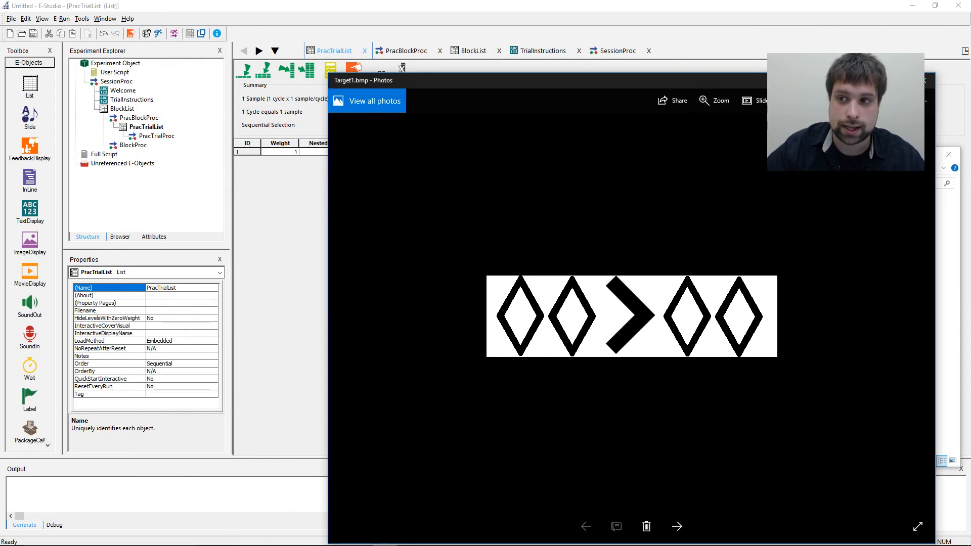
pyautogui.click(878, 81)
pyautogui.click(341, 254)
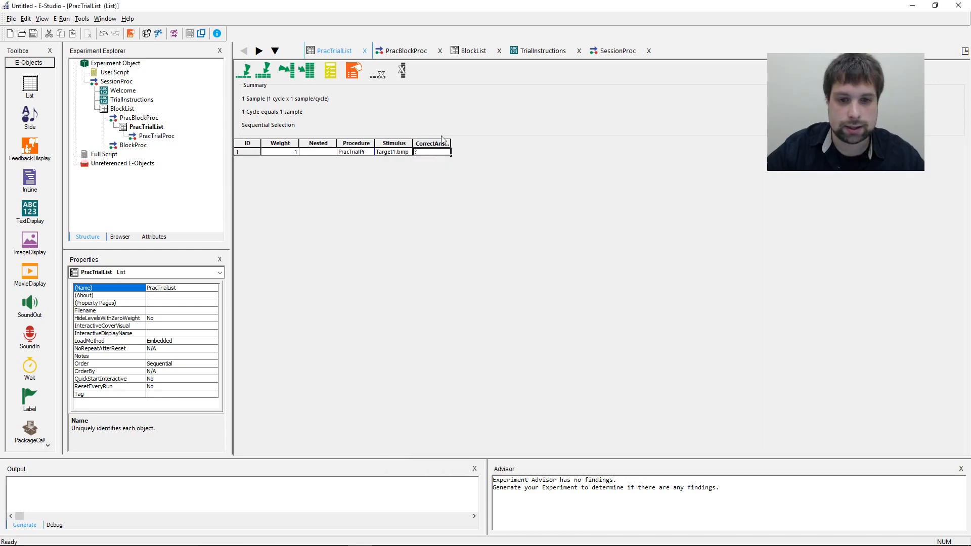
pyautogui.write('2')
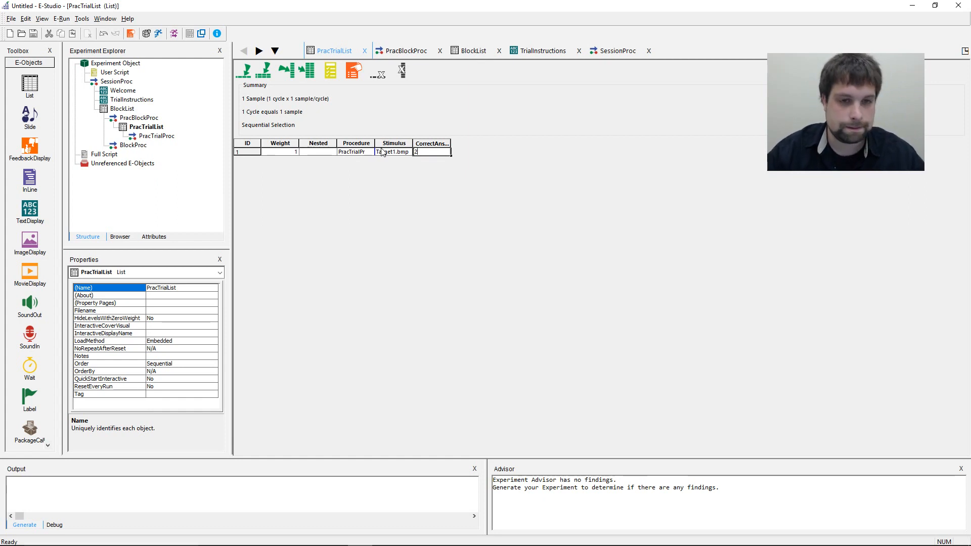
# - Add an attribute named Correct to PracTrialList and set its value to Right for the first level
pyautogui.click(289, 76)
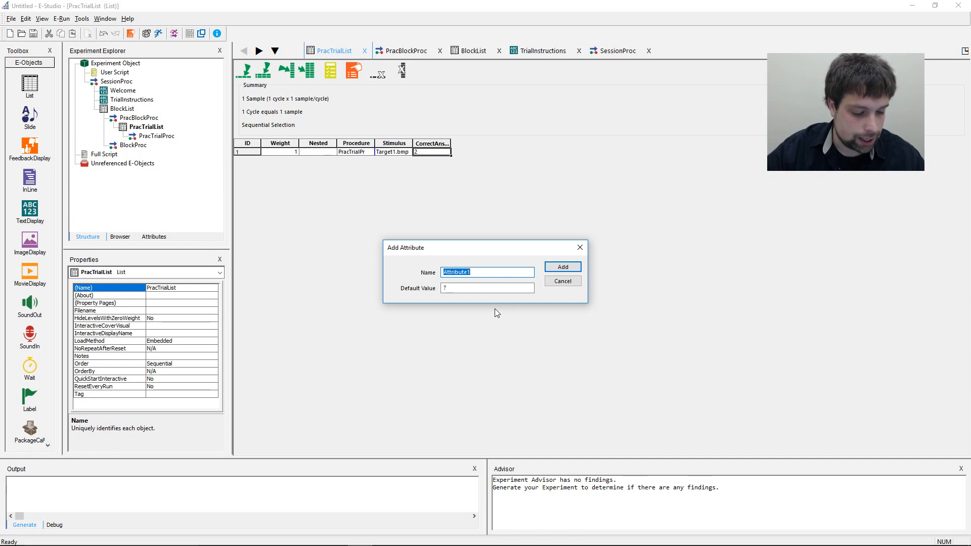
pyautogui.write('Correct')
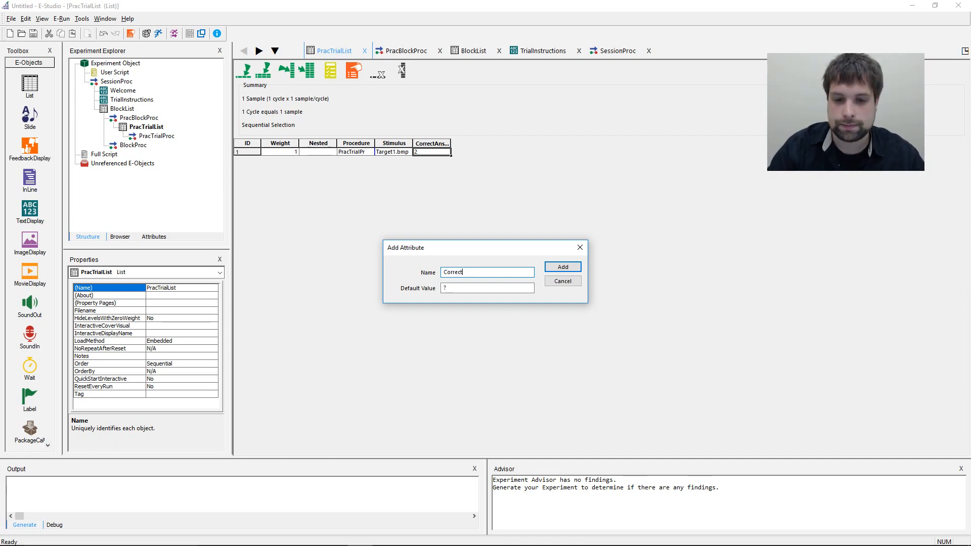
pyautogui.press('Return')
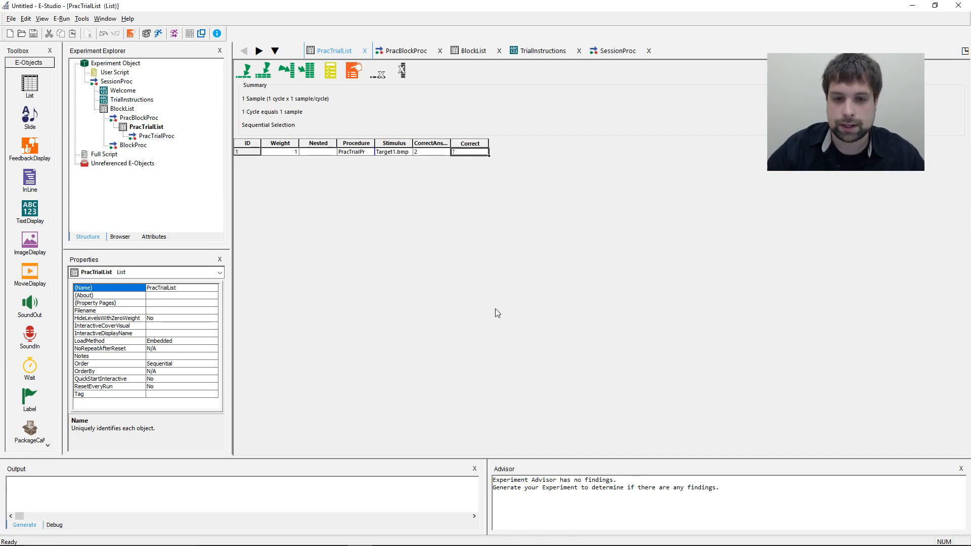
pyautogui.click(482, 145)
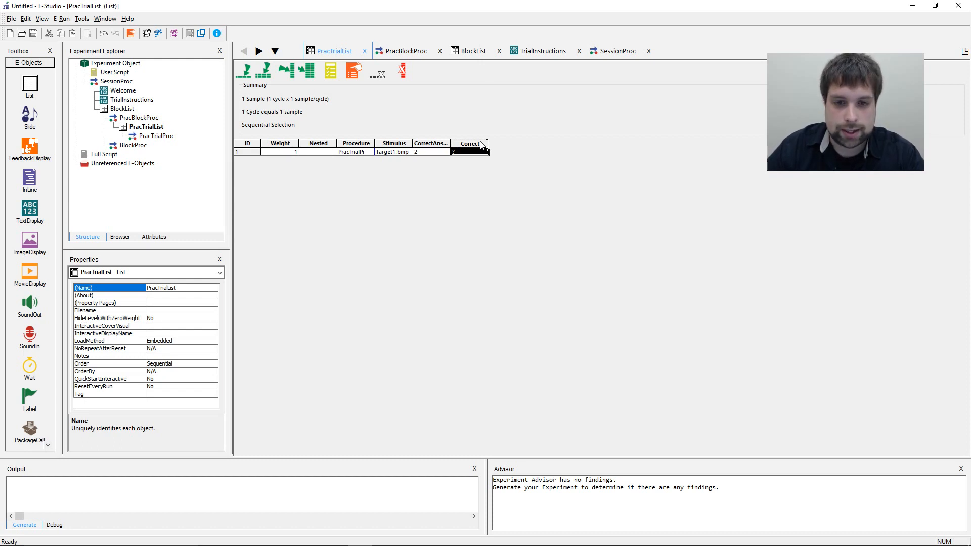
pyautogui.click(463, 152)
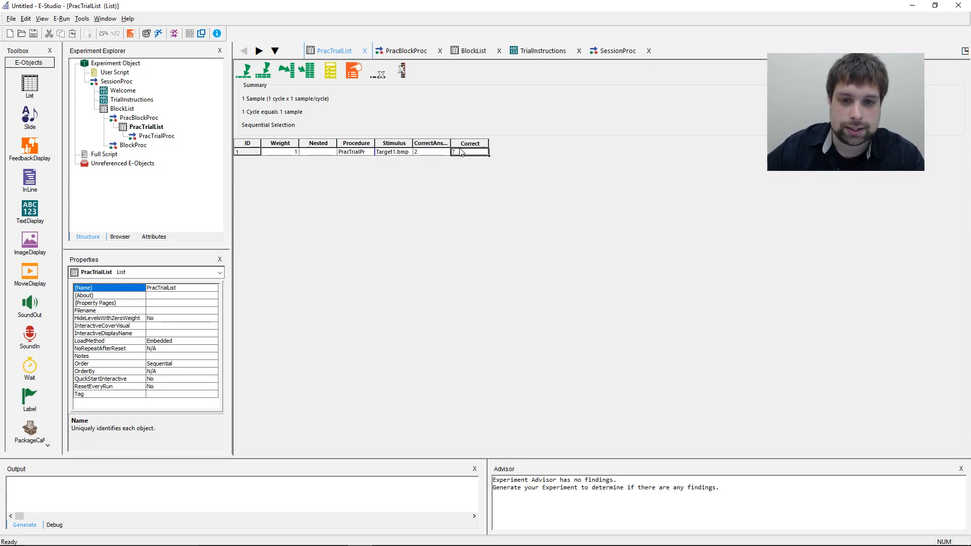
pyautogui.write('R')
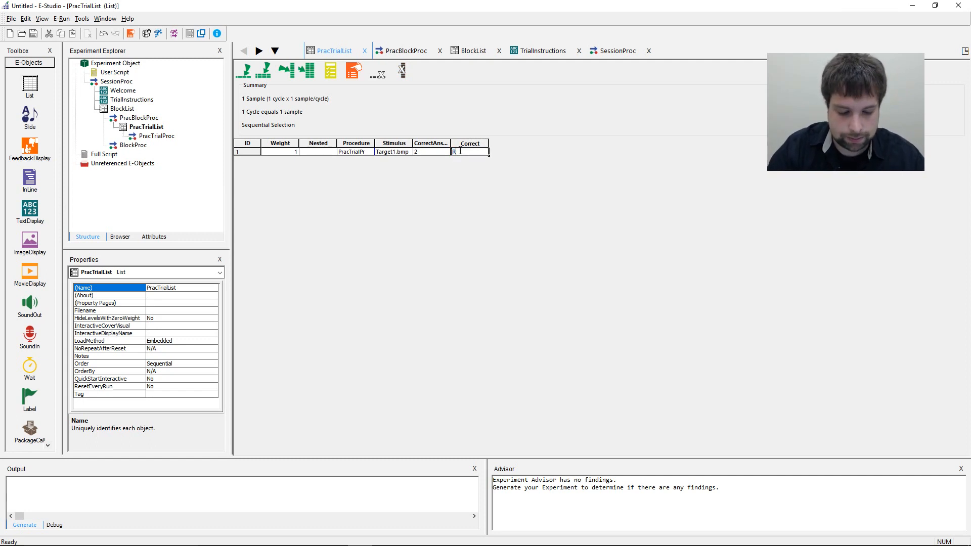
pyautogui.write('ight')
pyautogui.press('Return')
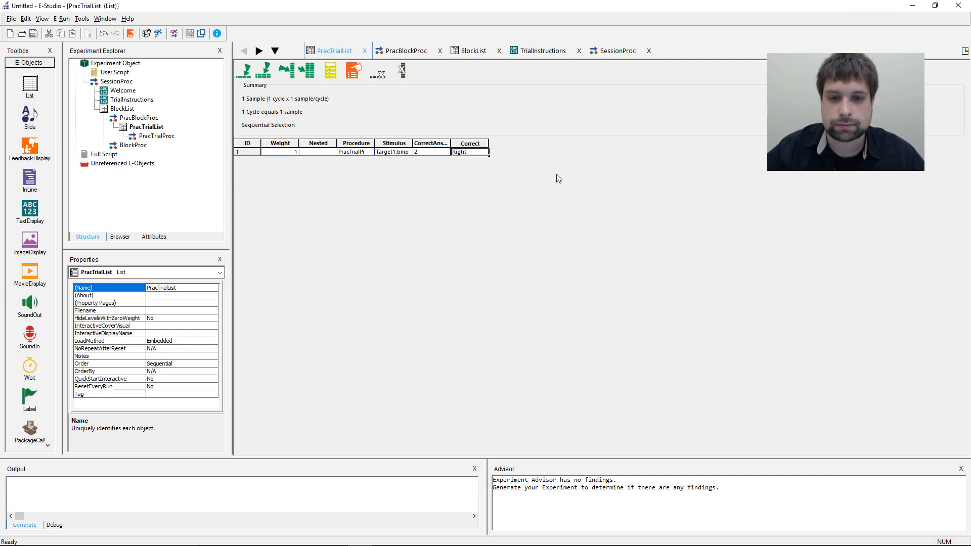
# - Add an attribute named Congruency to PracTrialList
pyautogui.click(289, 77)
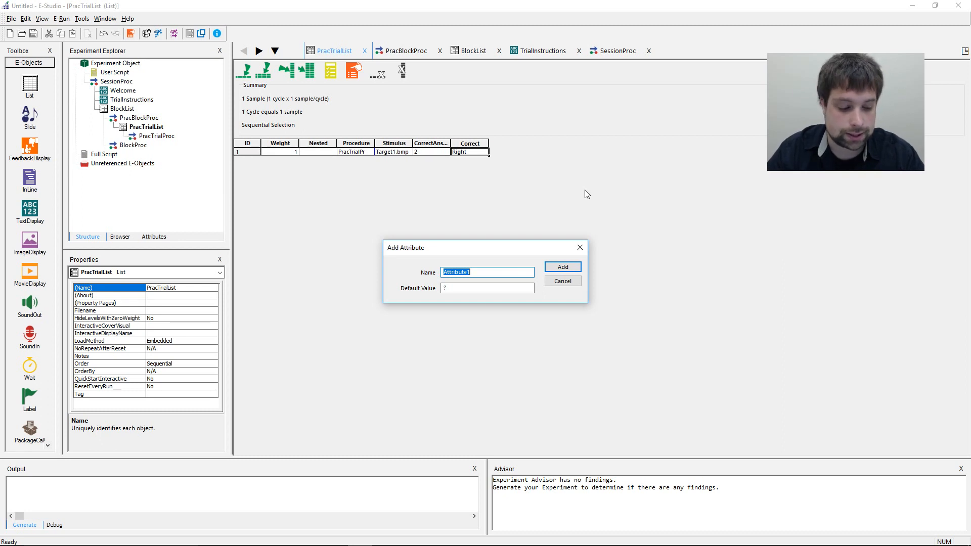
pyautogui.write('Co')
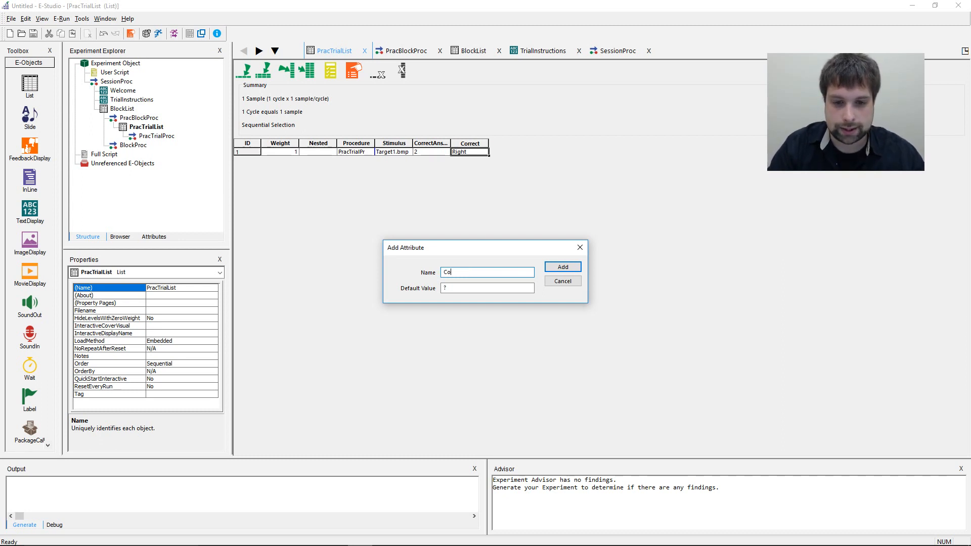
pyautogui.write('ngruency')
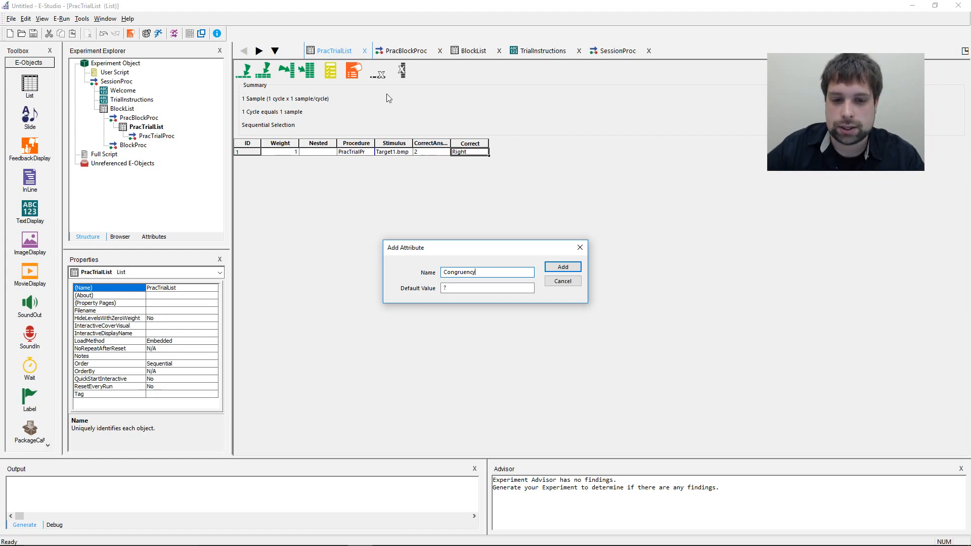
pyautogui.click(556, 267)
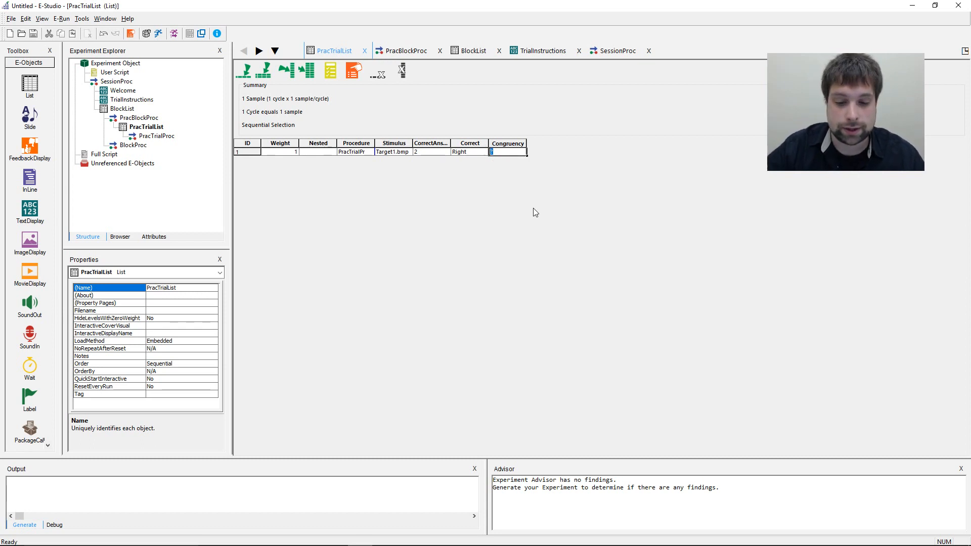
# - Check the flankers in Target1.bmp in Photos and set the first level's Congruency to Neutral
pyautogui.click(384, 536)
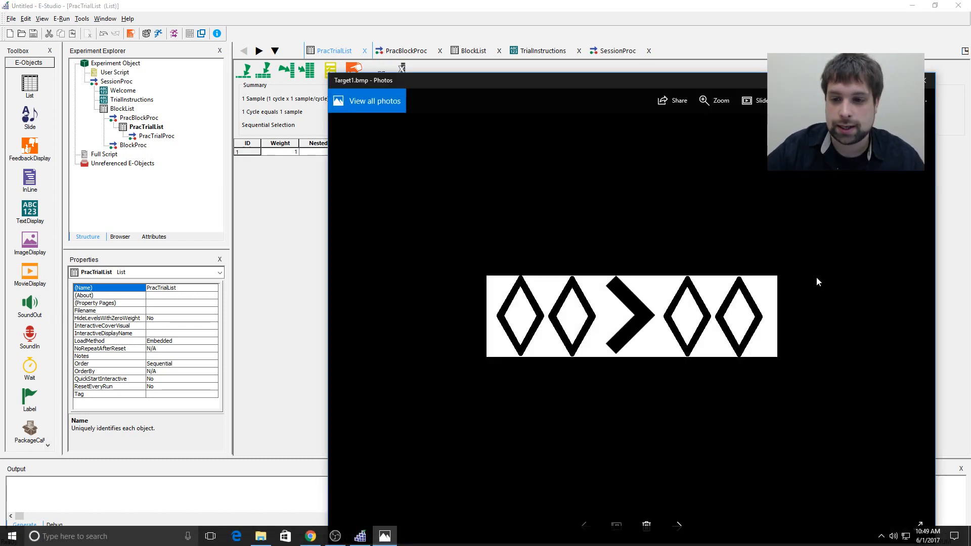
pyautogui.moveTo(694, 87); pyautogui.dragTo(746, 42)
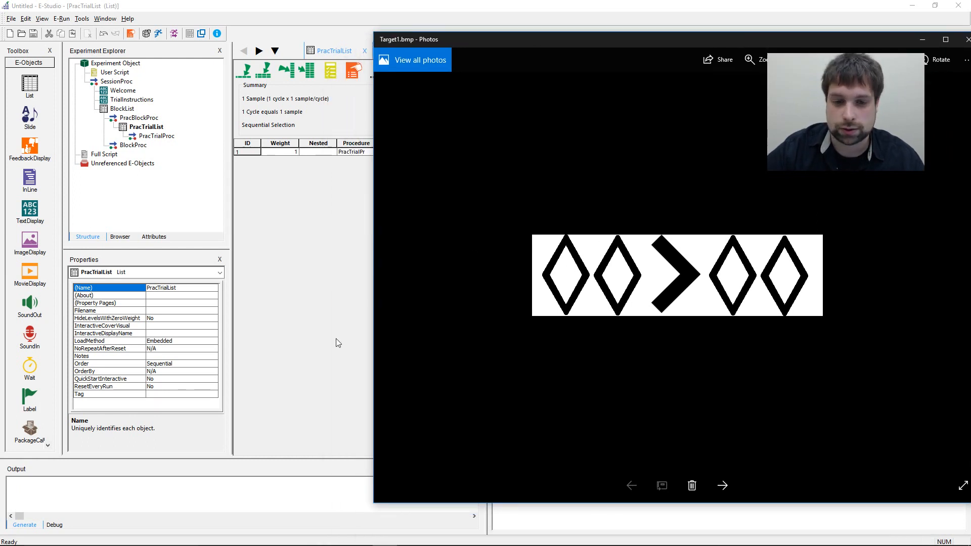
pyautogui.click(372, 196)
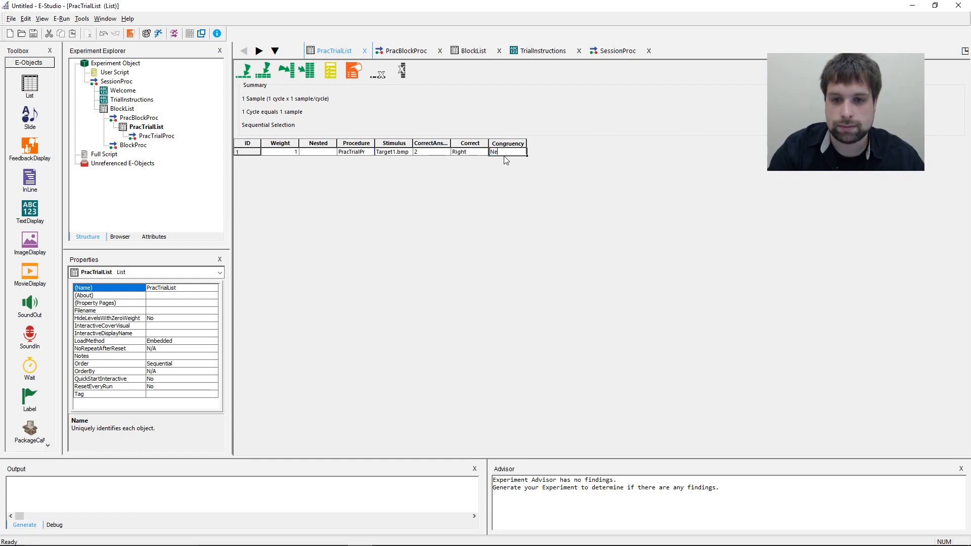
pyautogui.write('al')
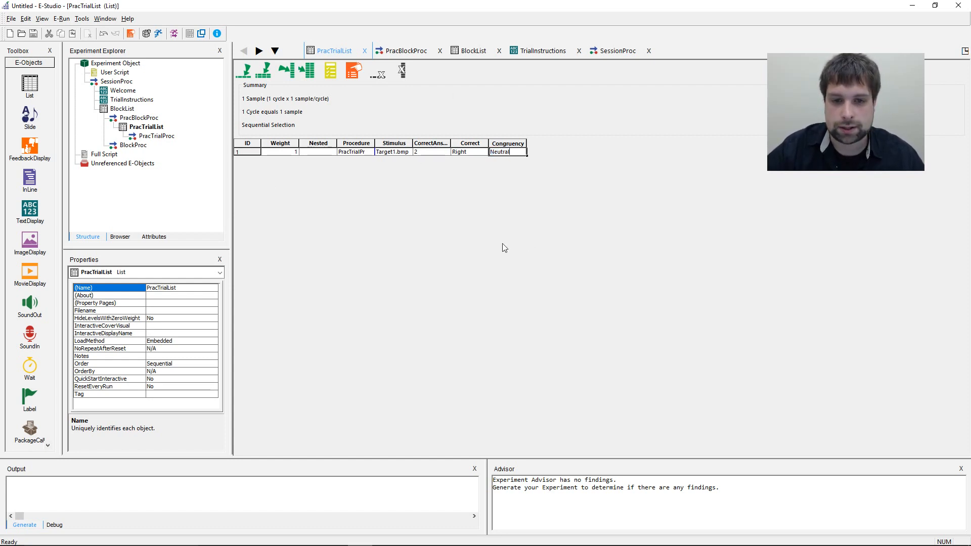
# - Add a second level to PracTrialList and copy the first level's Stimulus through Congruency values into it
pyautogui.click(247, 71)
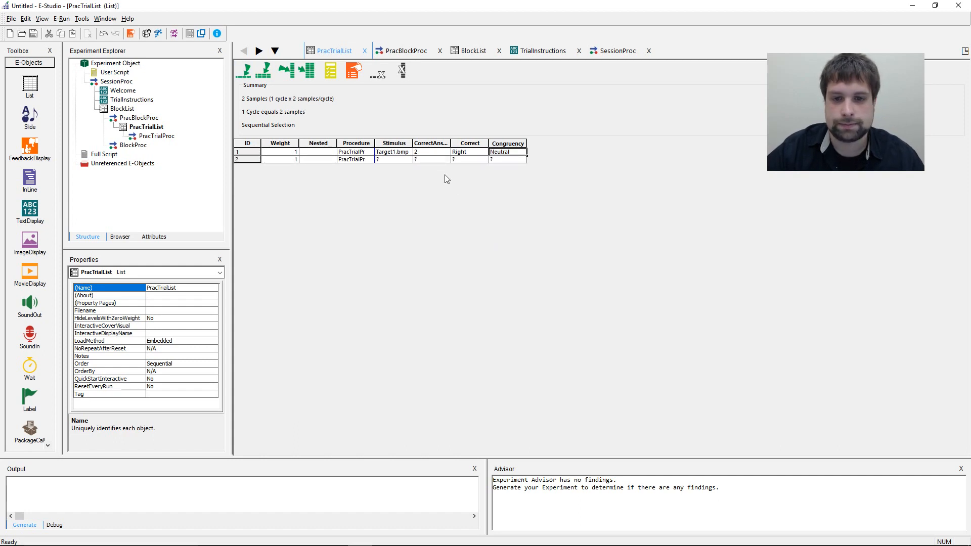
pyautogui.moveTo(390, 154); pyautogui.dragTo(503, 156)
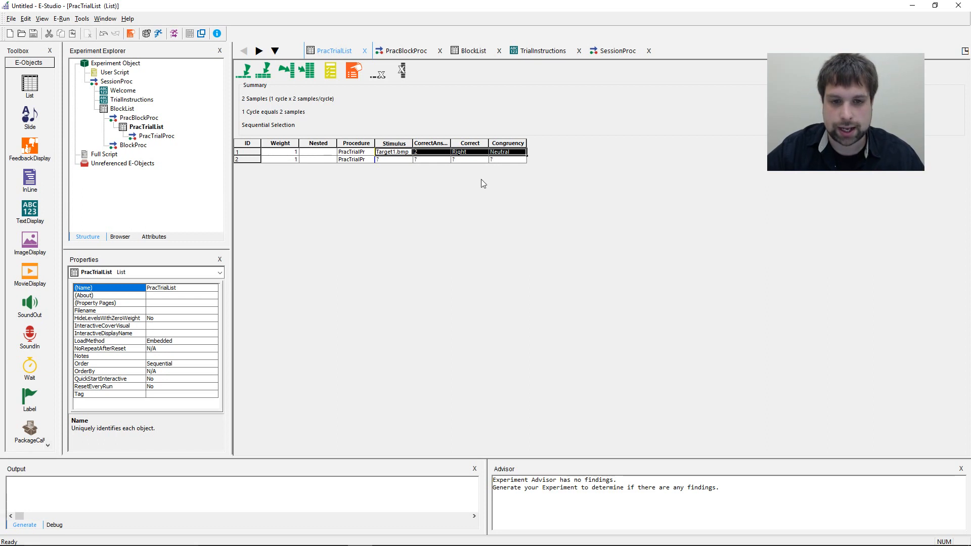
pyautogui.moveTo(394, 154); pyautogui.dragTo(510, 155)
pyautogui.hotkey('ctrl', 'c')
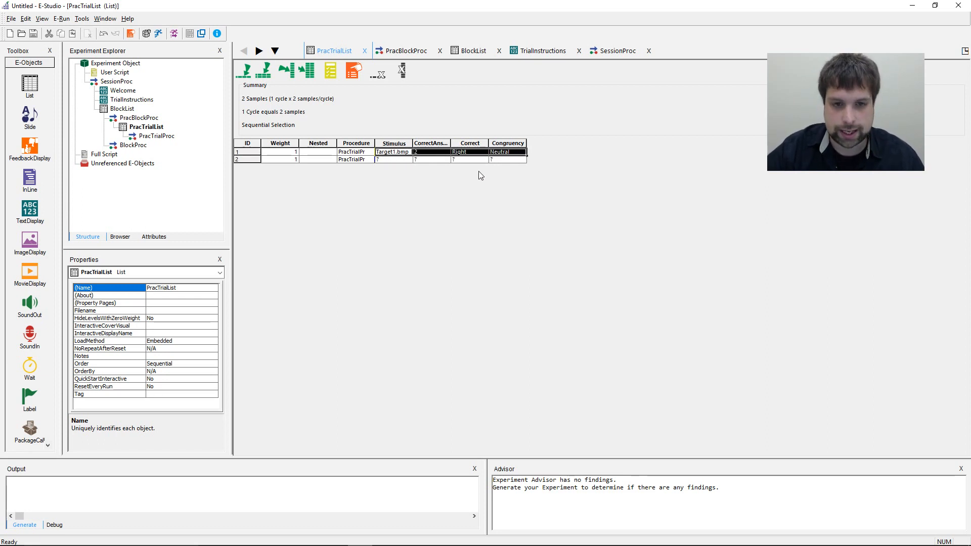
pyautogui.click(393, 159)
pyautogui.hotkey('ctrl', 'v')
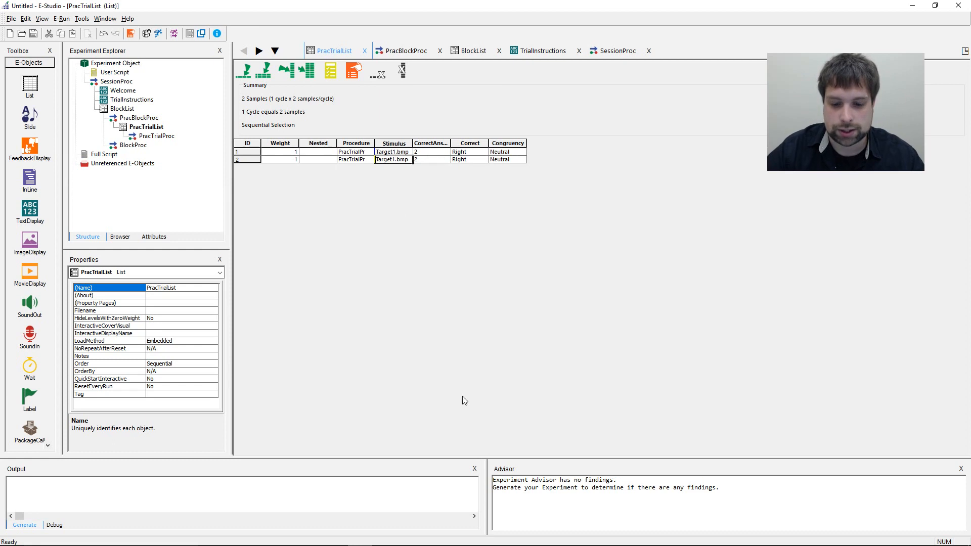
# - Check Target2.bmp in Photos, and set the second level's Stimulus to Target2.bmp and its CorrectAnswer to 1
pyautogui.moveTo(588, 533)
pyautogui.click(385, 539)
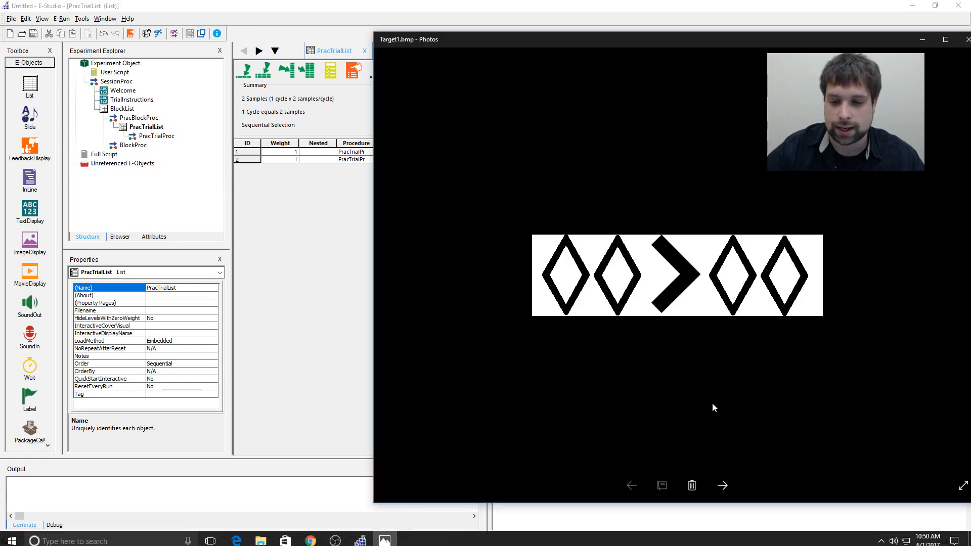
pyautogui.click(722, 486)
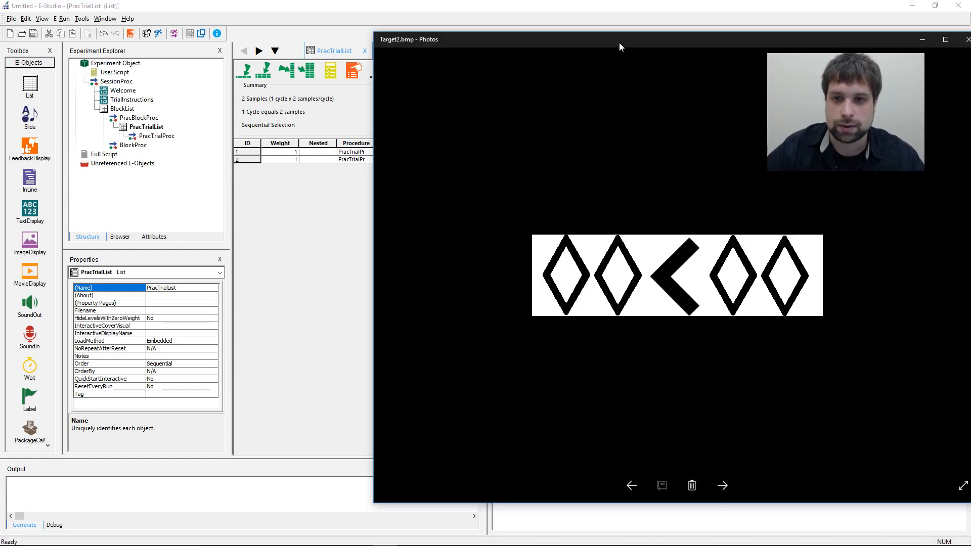
pyautogui.moveTo(619, 42); pyautogui.dragTo(769, 33)
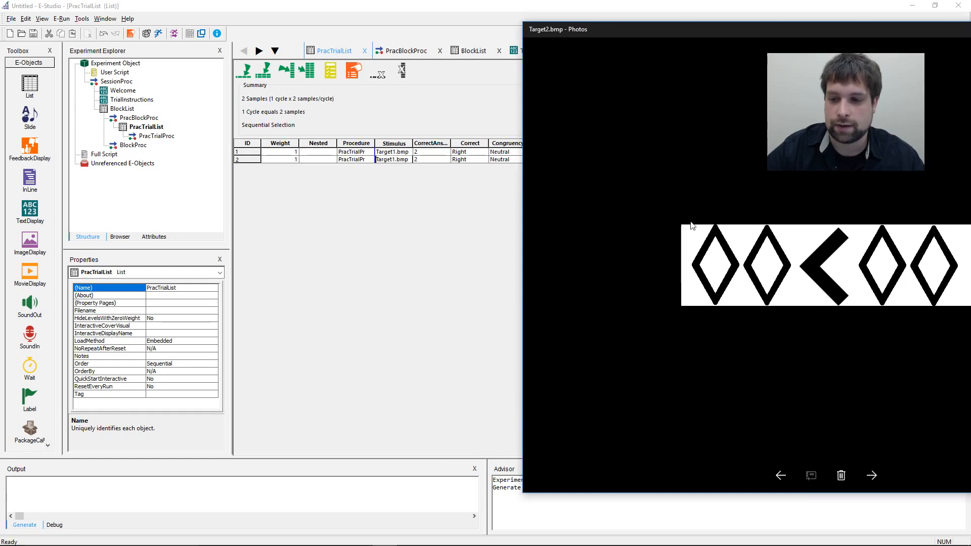
pyautogui.click(394, 159)
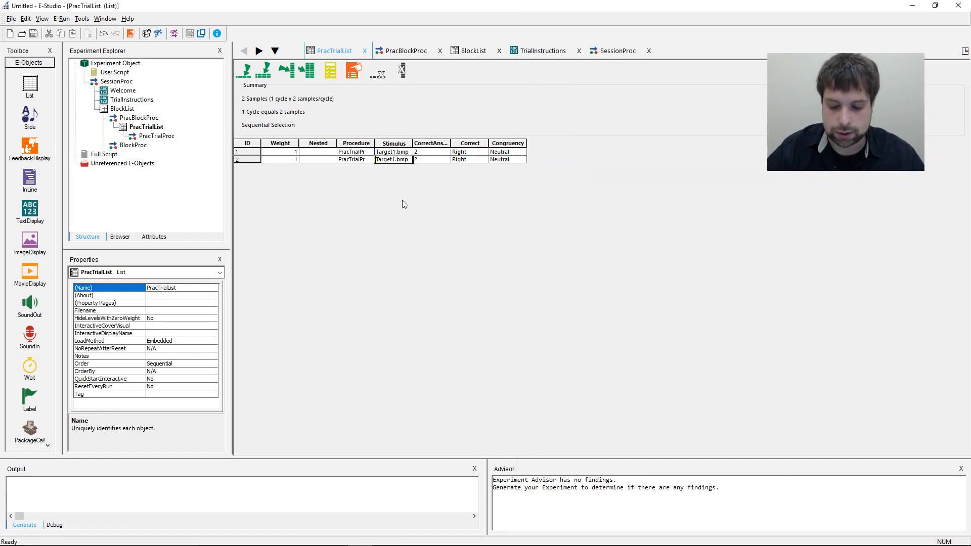
pyautogui.press('BackSpace')
pyautogui.write('2')
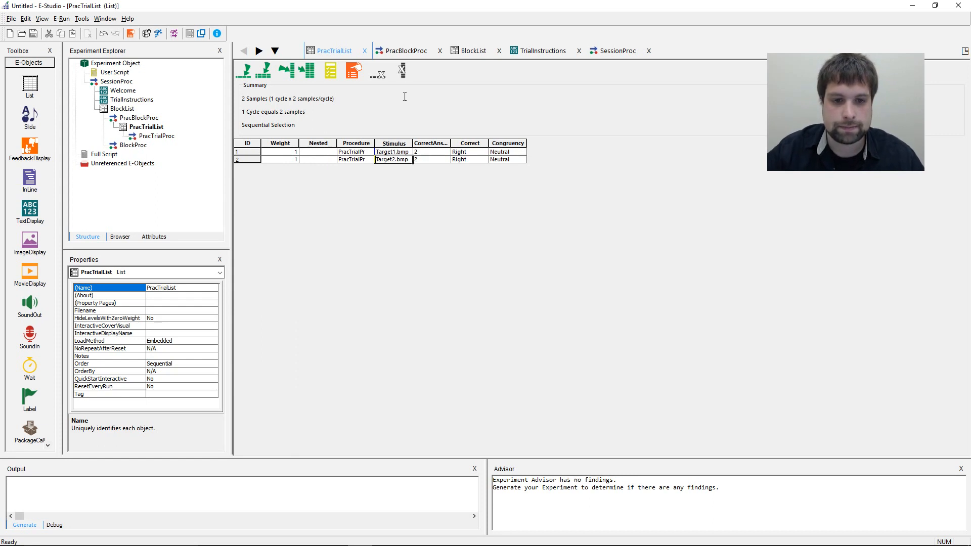
pyautogui.click(420, 160)
pyautogui.write('1')
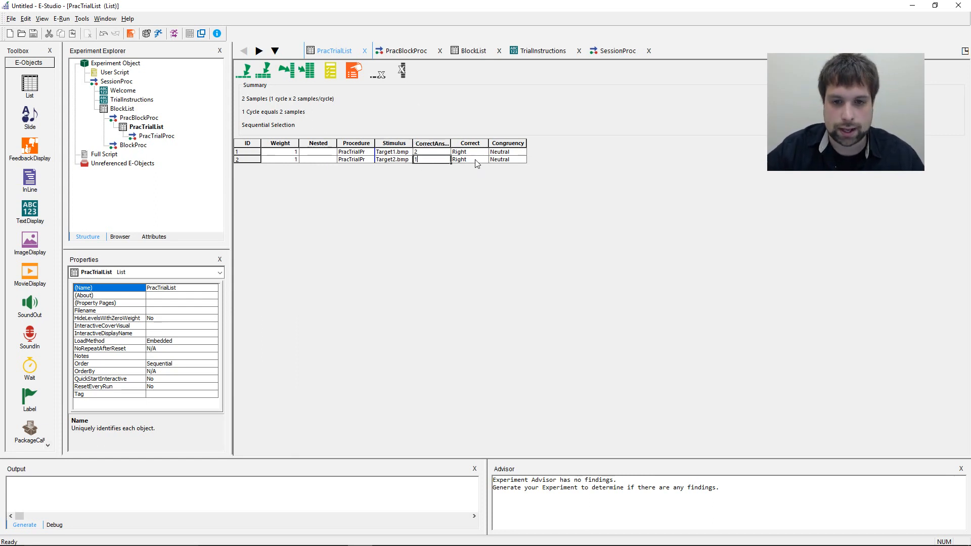
# - Set the second level's Correct value to Left and check it against Target2.bmp in Photos
pyautogui.press('Tab')
pyautogui.write('Left')
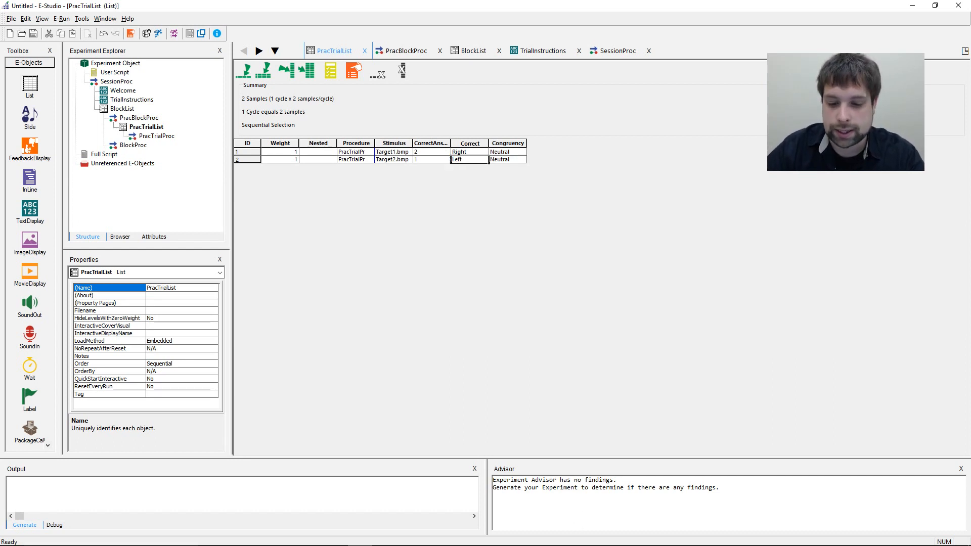
pyautogui.click(384, 536)
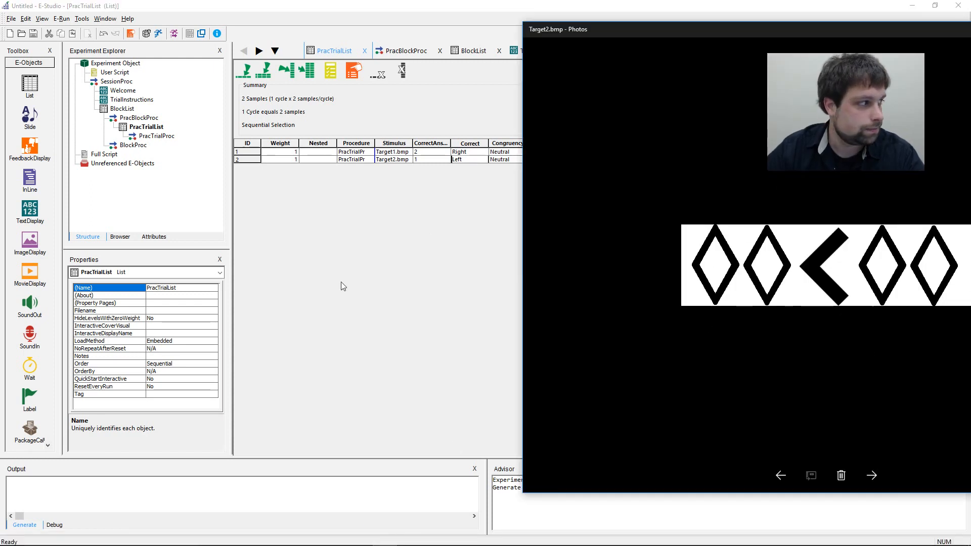
pyautogui.click(333, 343)
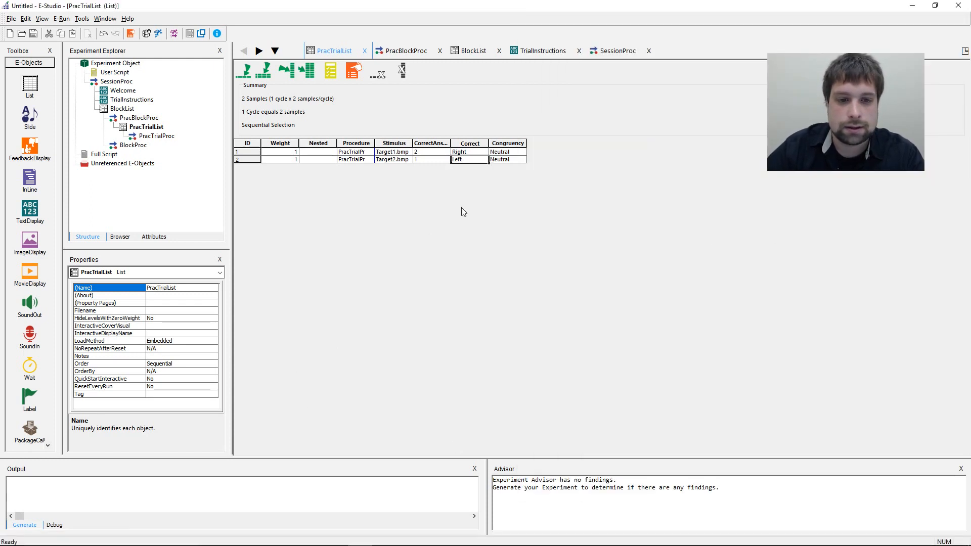
pyautogui.click(440, 127)
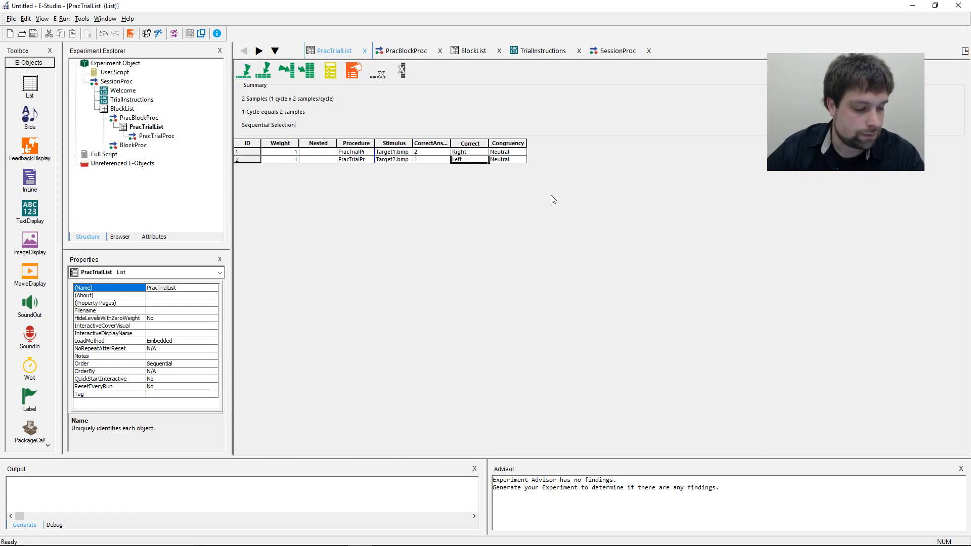
# - Add four more levels to PracTrialList at once
pyautogui.click(264, 74)
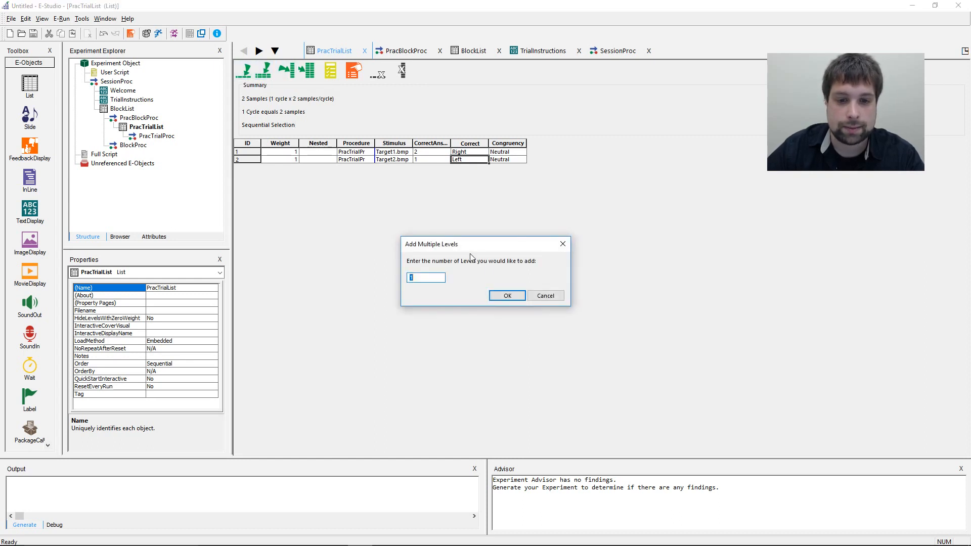
pyautogui.write('4')
pyautogui.press('Return')
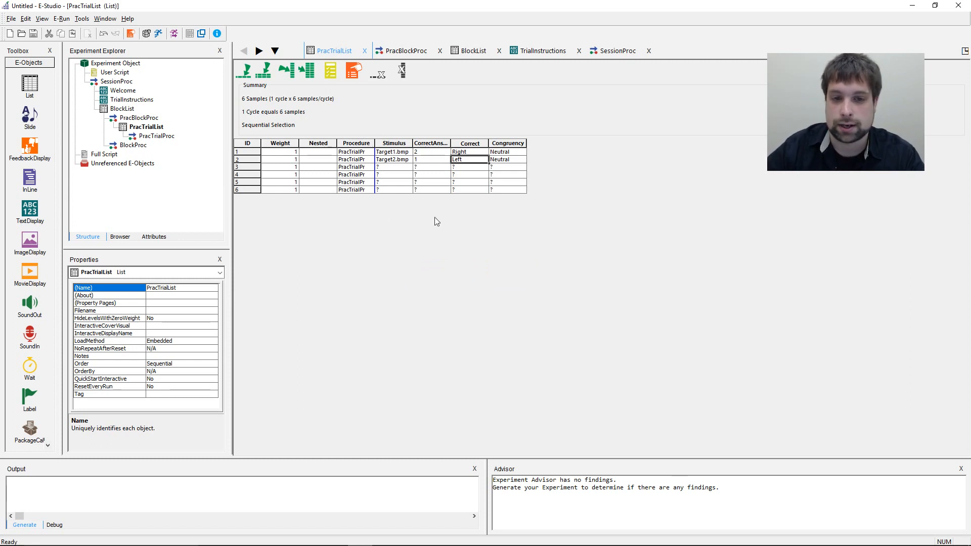
# - Set the third level's Stimulus in PracTrialList to Target3.bmp
pyautogui.click(395, 151)
pyautogui.click(391, 166)
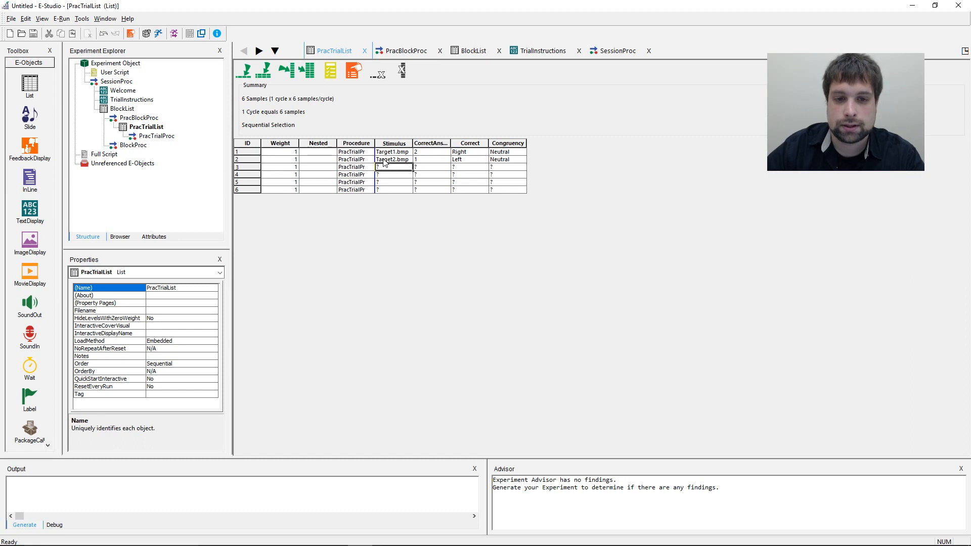
pyautogui.write('Target2.bmp')
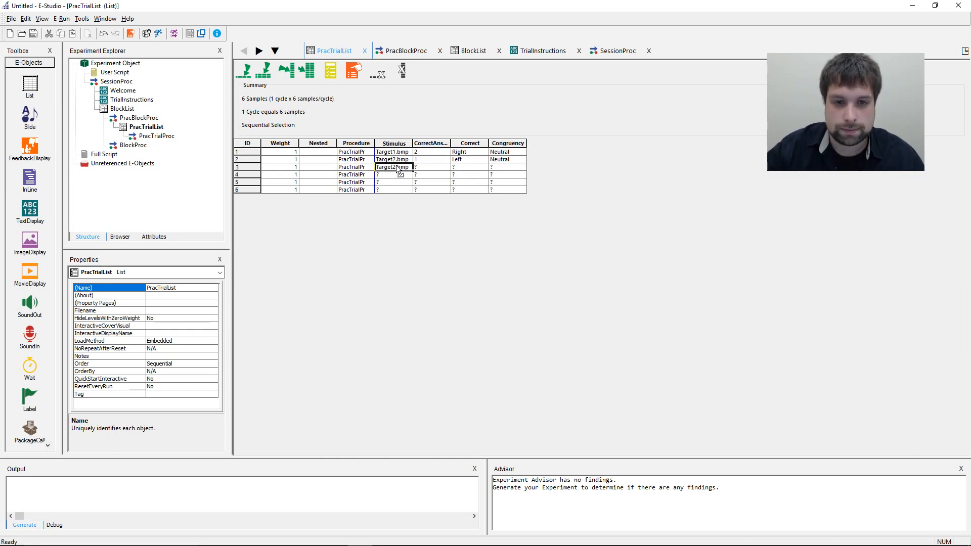
pyautogui.press('BackSpace')
pyautogui.press('BackSpace')
pyautogui.press('BackSpace')
pyautogui.press('BackSpace')
pyautogui.press('BackSpace')
pyautogui.write('3.bmp')
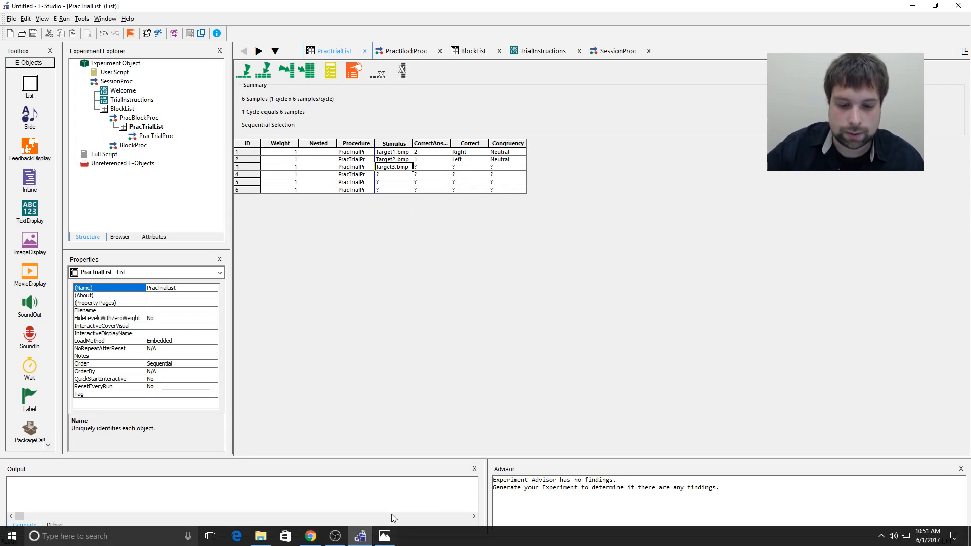
# - Check Target3.bmp in Photos, and set the third level's CorrectAnswer to 1, Correct to Left and Congruency to Incongruent
pyautogui.click(384, 536)
pyautogui.click(871, 474)
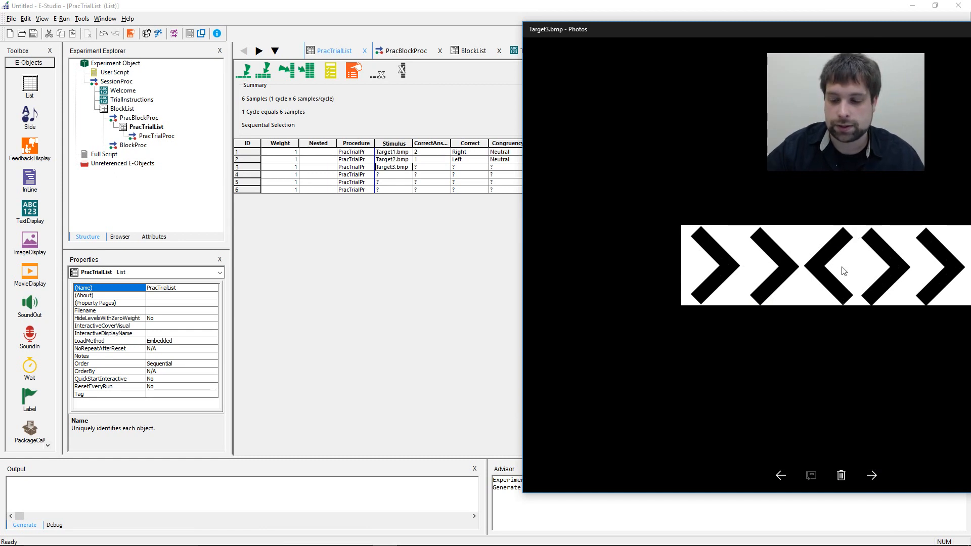
pyautogui.click(507, 308)
pyautogui.click(429, 169)
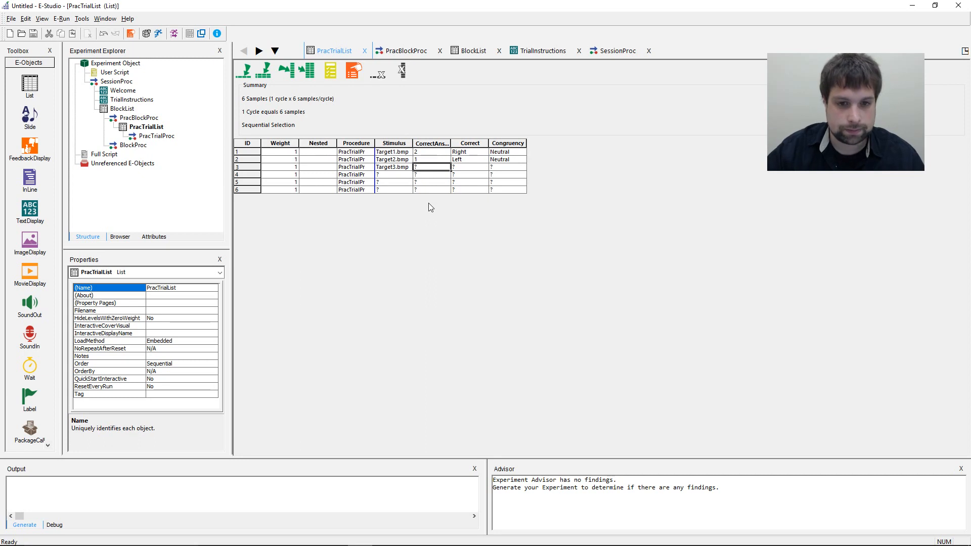
pyautogui.write('1')
pyautogui.press('Tab')
pyautogui.write('Left')
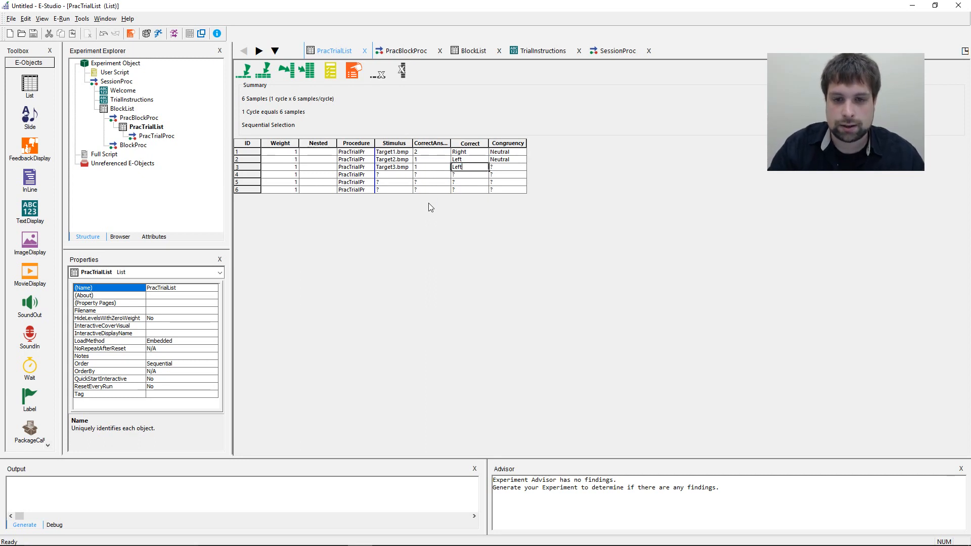
pyautogui.press('Tab')
pyautogui.write('In')
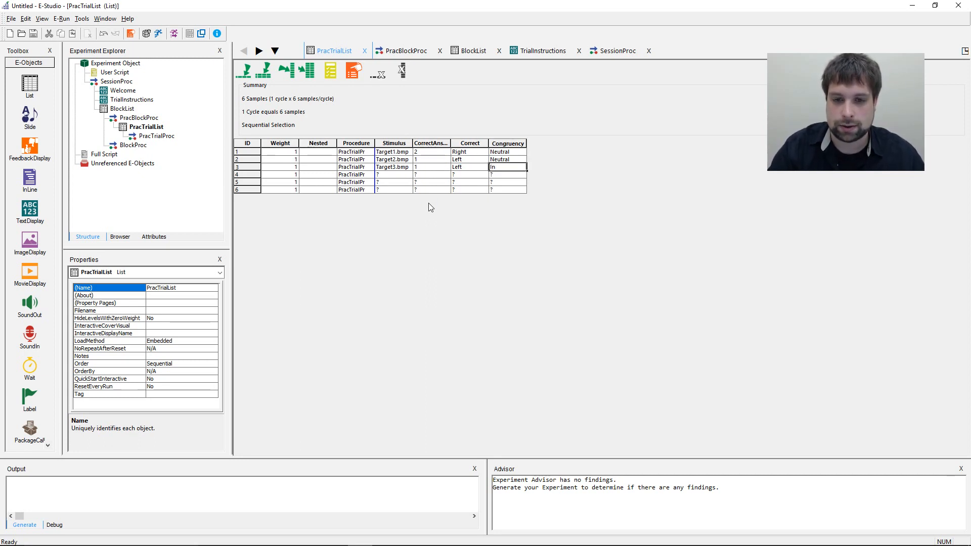
pyautogui.write('congruent')
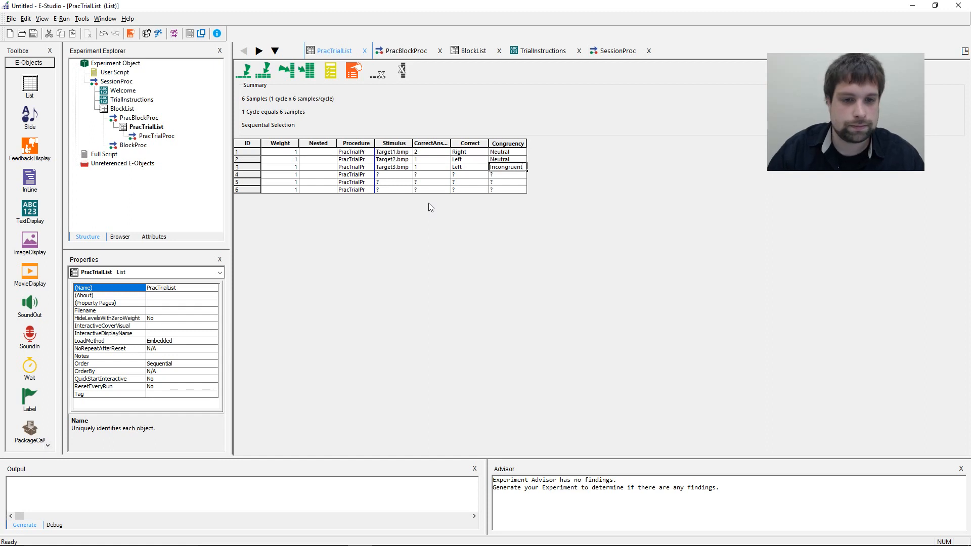
pyautogui.press('Return')
# - Check Target4.bmp in Photos, and copy the third level's Stimulus into the fourth level, changing it to Target4.bmp
pyautogui.press('Down')
pyautogui.press('Left')
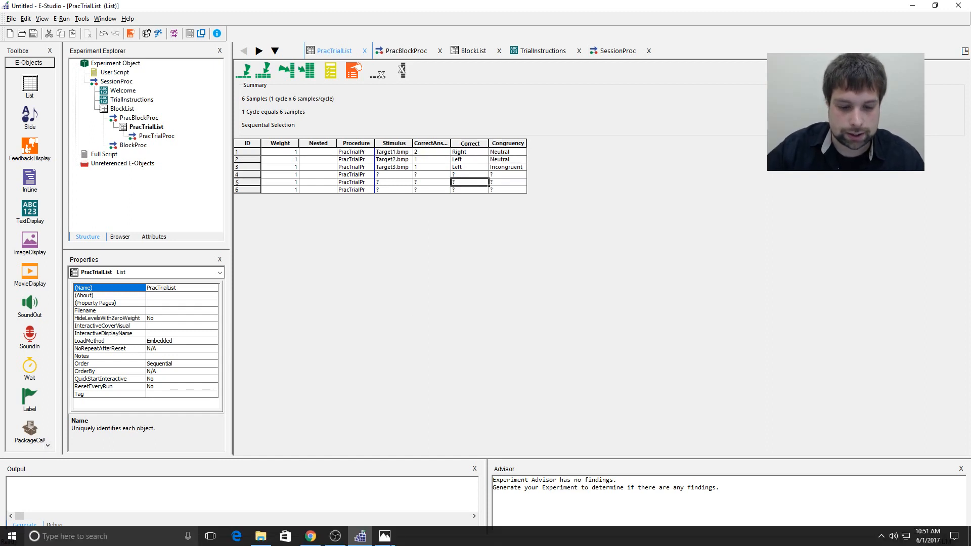
pyautogui.click(385, 536)
pyautogui.click(871, 475)
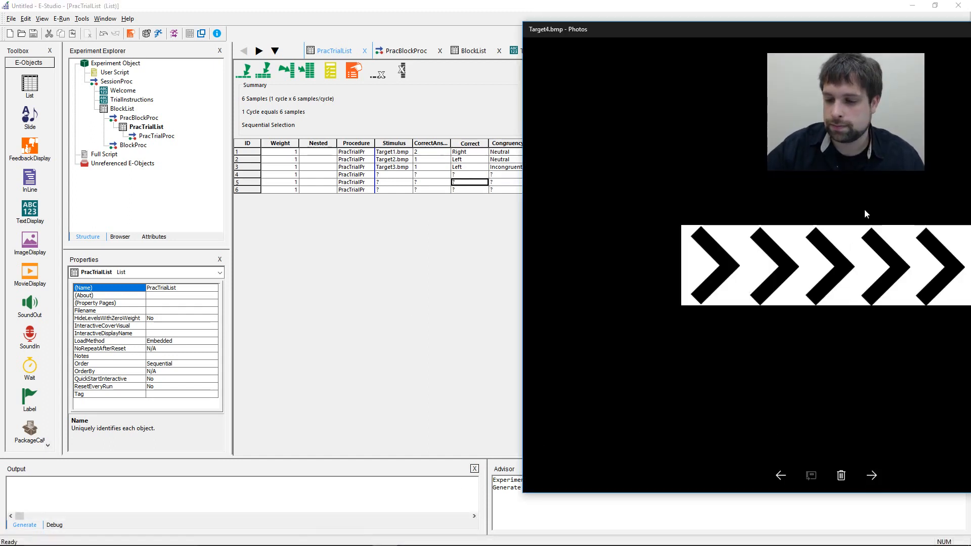
pyautogui.click(417, 275)
pyautogui.click(383, 175)
pyautogui.press('Up')
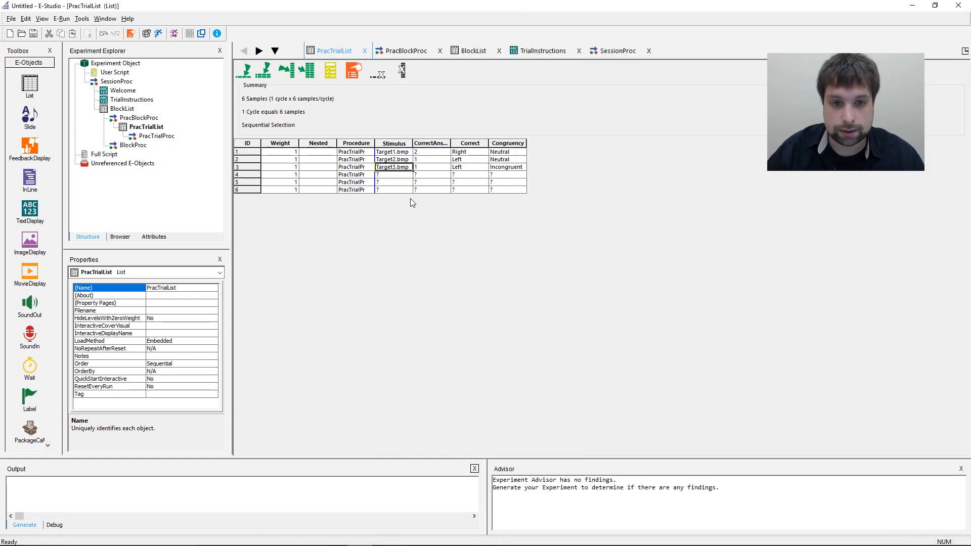
pyautogui.hotkey('ctrl', 'c')
pyautogui.press('Down')
pyautogui.hotkey('ctrl', 'v')
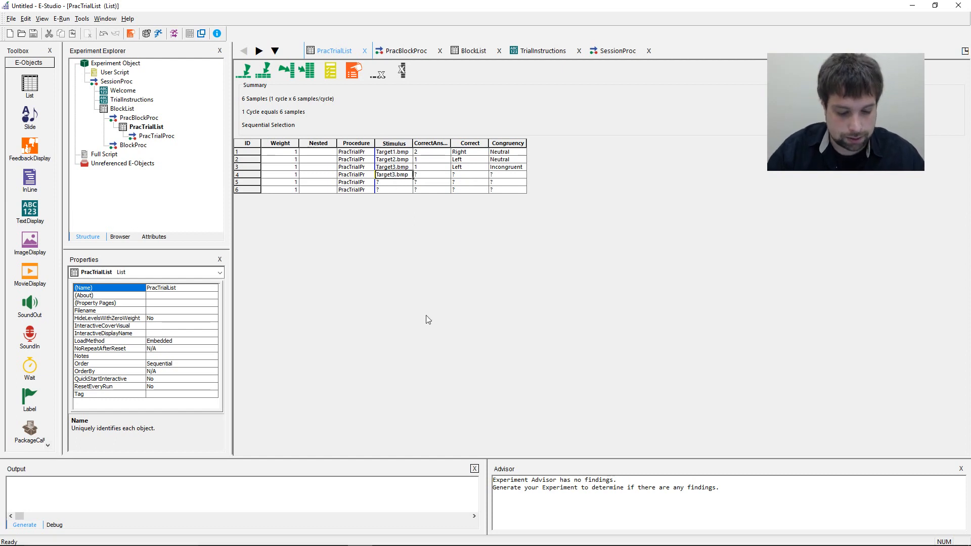
pyautogui.press('BackSpace')
pyautogui.write('4')
pyautogui.press('Tab')
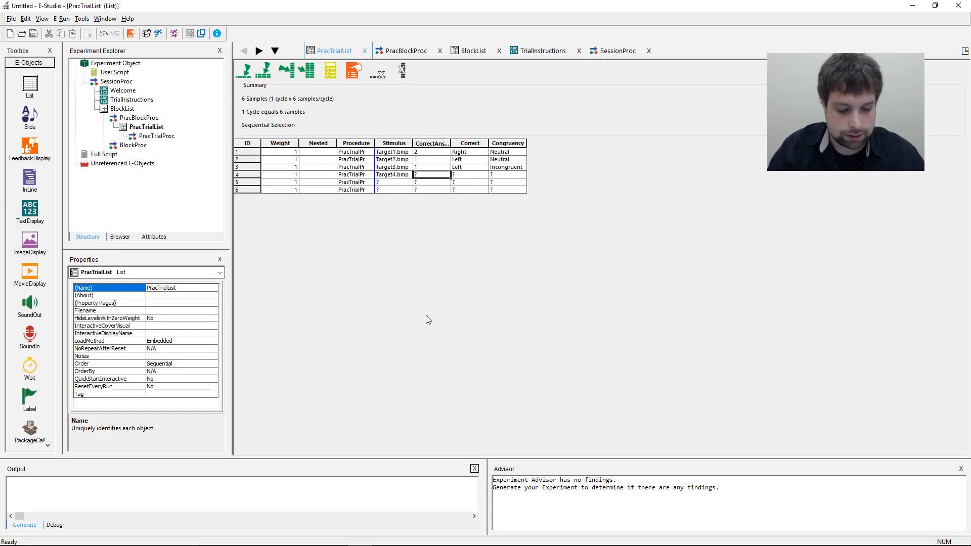
# - Set the fourth level's CorrectAnswer to 2, Correct to Right and Congruency to Congruent
pyautogui.write('2')
pyautogui.press('Tab')
pyautogui.write('Right')
pyautogui.press('Tab')
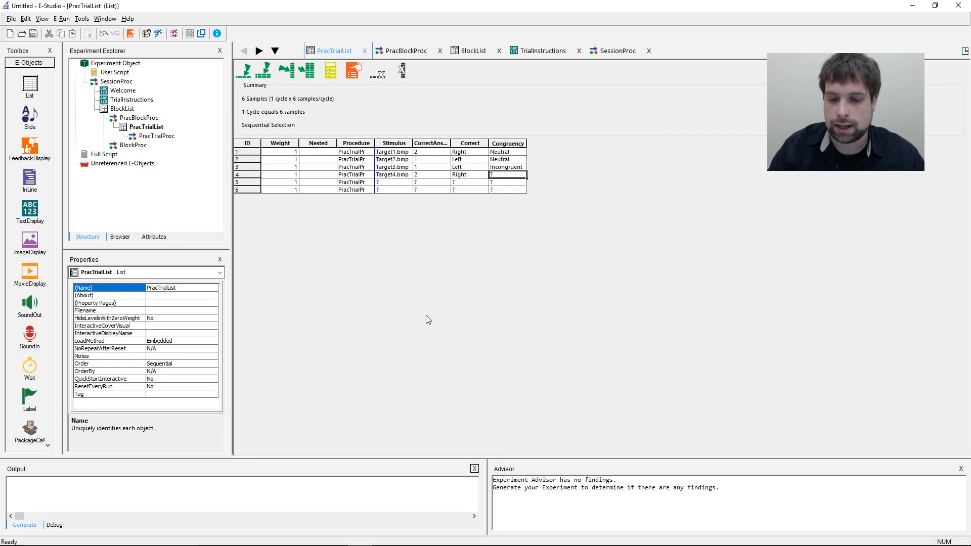
pyautogui.write('Cong')
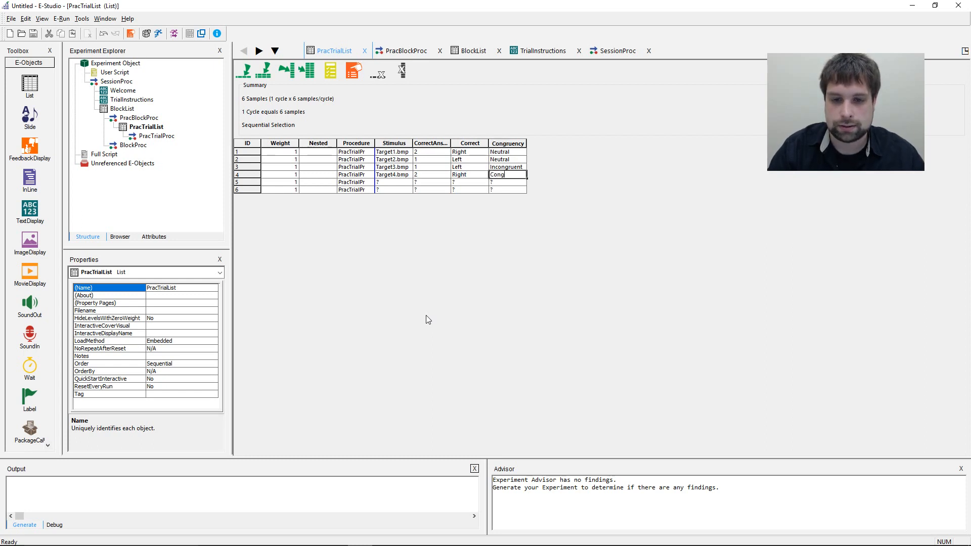
pyautogui.write('ruent')
# - Copy the fourth level's Stimulus into the fifth level and change it to Target5.bmp
pyautogui.press('Down')
pyautogui.press('Left')
pyautogui.press('Left')
pyautogui.press('Left')
pyautogui.press('Left')
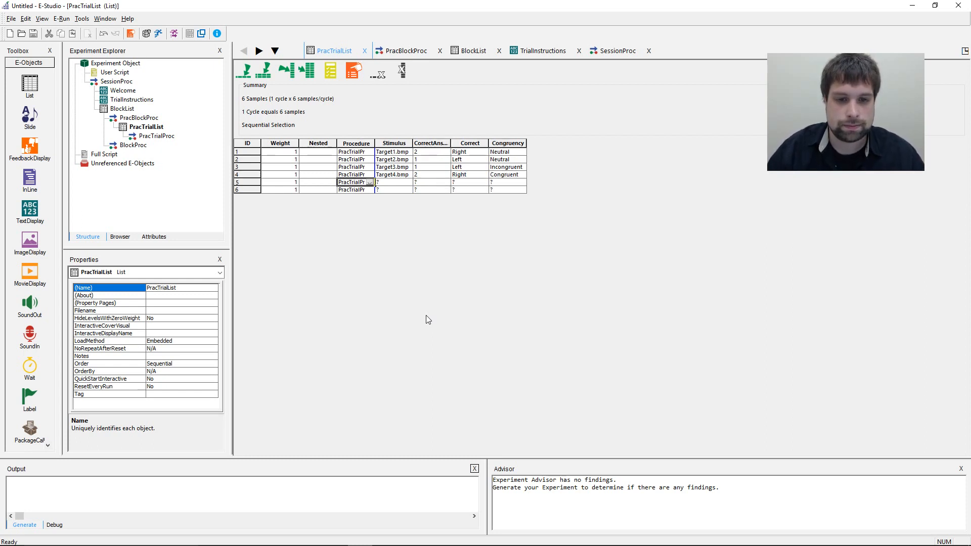
pyautogui.press('Right')
pyautogui.press('Up')
pyautogui.hotkey('ctrl', 'c')
pyautogui.press('Down')
pyautogui.hotkey('ctrl', 'v')
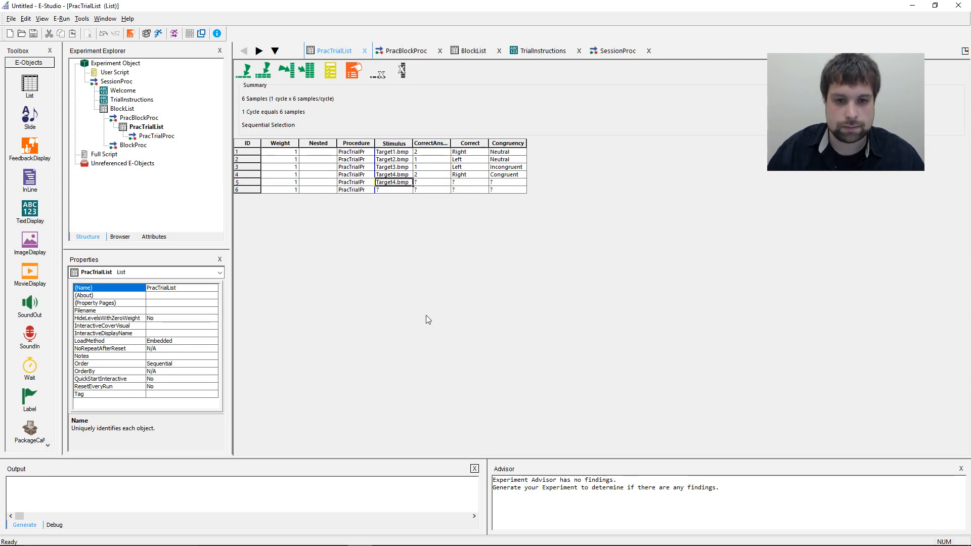
pyautogui.press('Right')
pyautogui.press('Left')
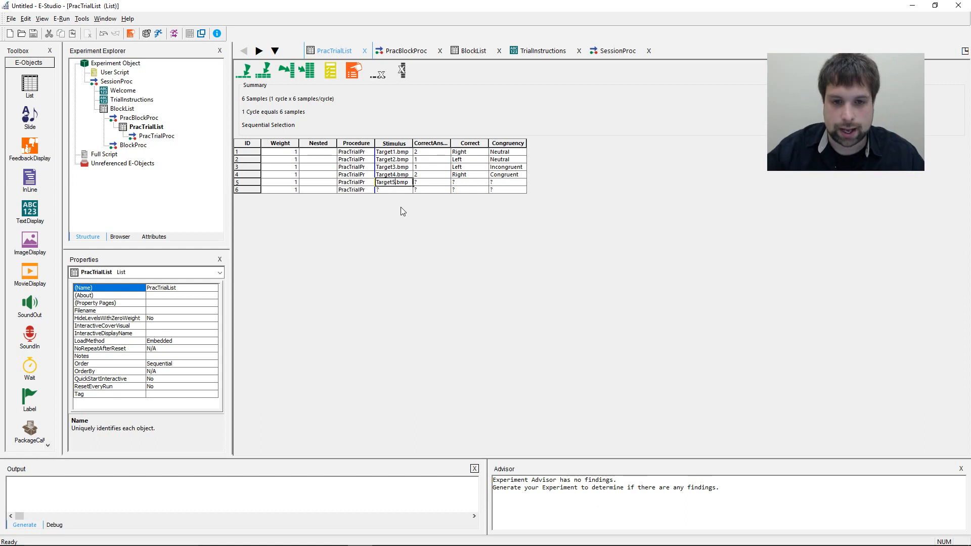
# - Check Target5.bmp in Photos, and set the fifth level's CorrectAnswer to 1, Correct to Left and Congruency to Congruent
pyautogui.click(386, 536)
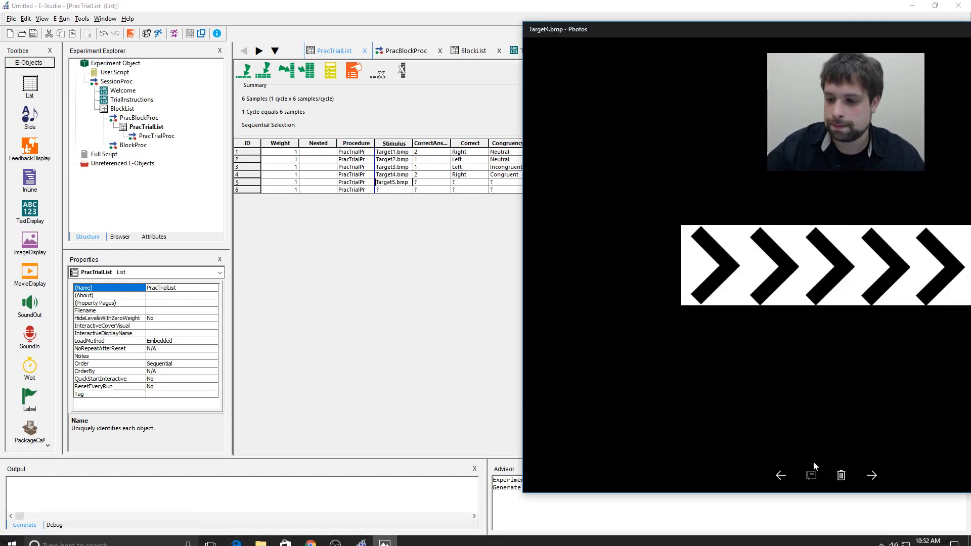
pyautogui.click(863, 476)
pyautogui.click(440, 306)
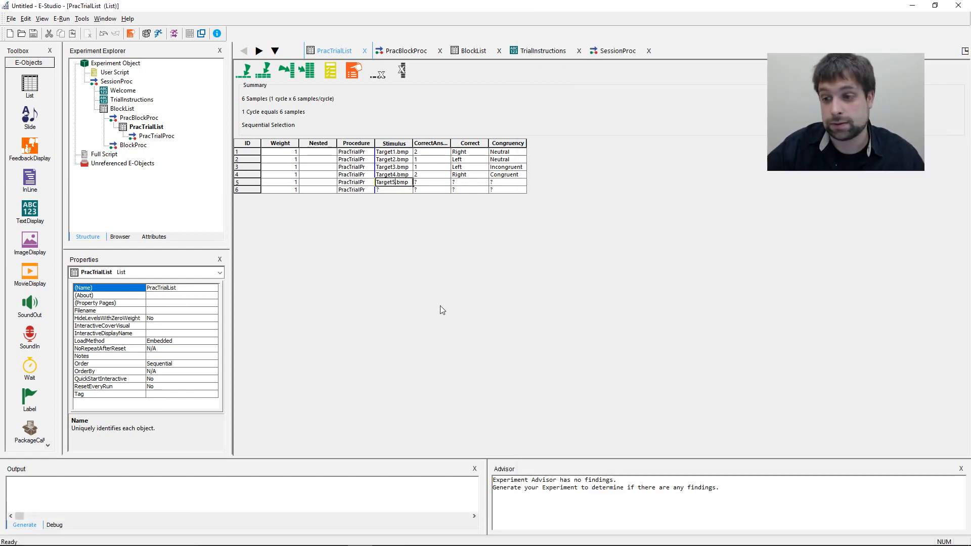
pyautogui.click(429, 183)
pyautogui.write('1')
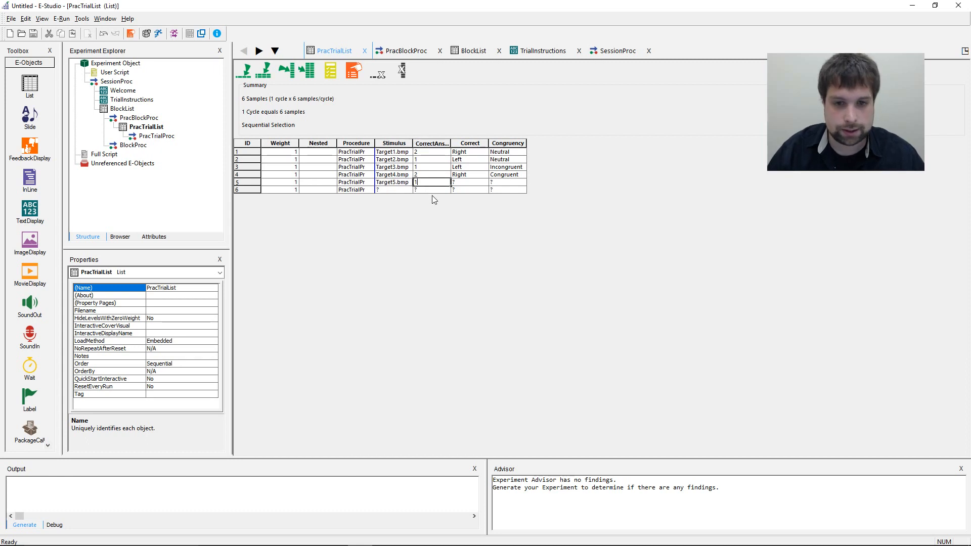
pyautogui.press('Tab')
pyautogui.write('Left')
pyautogui.press('Tab')
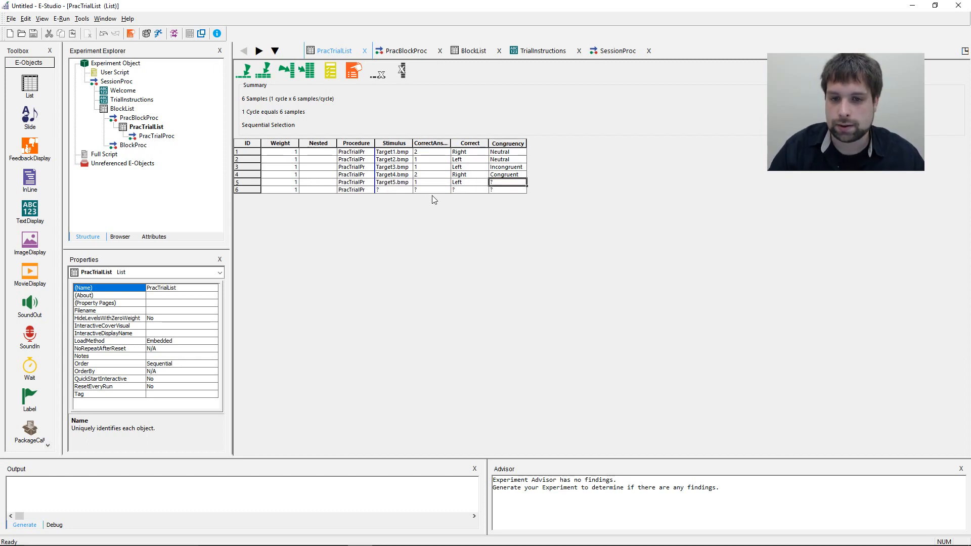
pyautogui.write('Congruent')
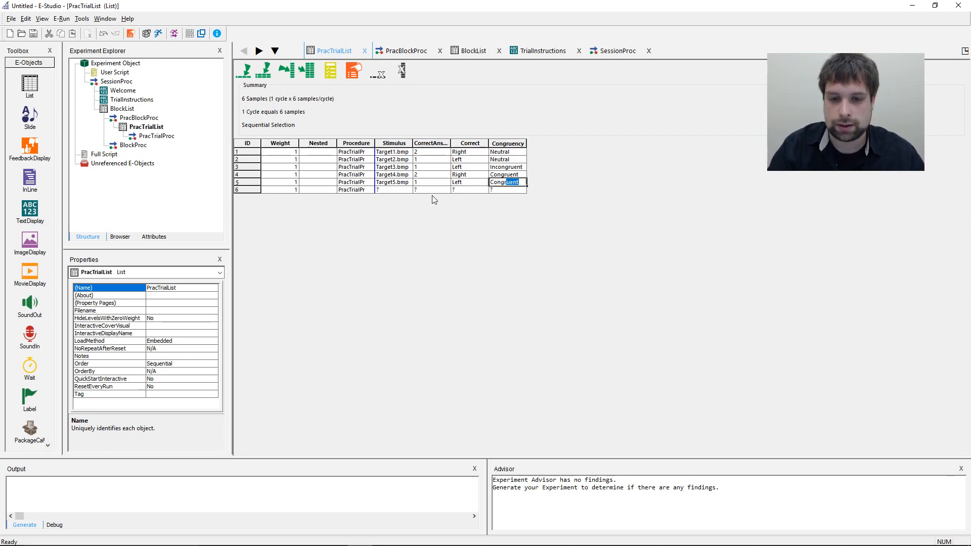
# - Copy the fifth level's Stimulus into the sixth level and change it to Target6.bmp
pyautogui.hotkey('shift', 'Tab')
pyautogui.hotkey('shift', 'Tab')
pyautogui.hotkey('shift', 'Tab')
pyautogui.hotkey('shift', 'Tab')
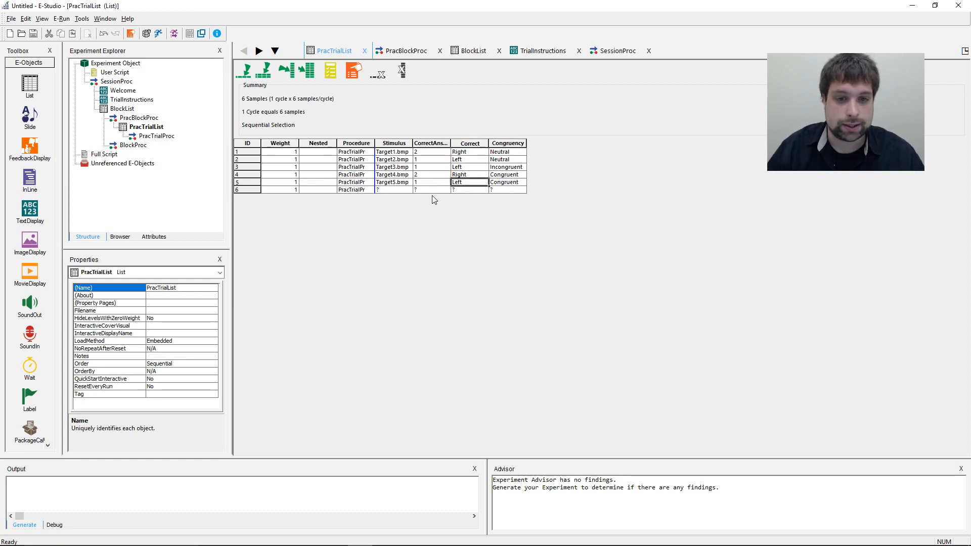
pyautogui.press('Right')
pyautogui.hotkey('ctrl', 'c')
pyautogui.press('Down')
pyautogui.hotkey('ctrl', 'v')
pyautogui.press('Right')
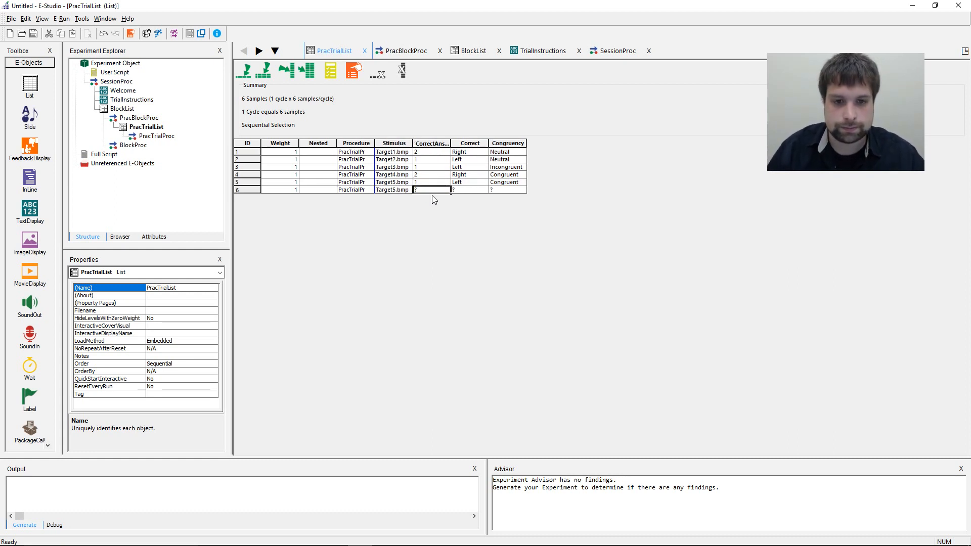
pyautogui.click(397, 190)
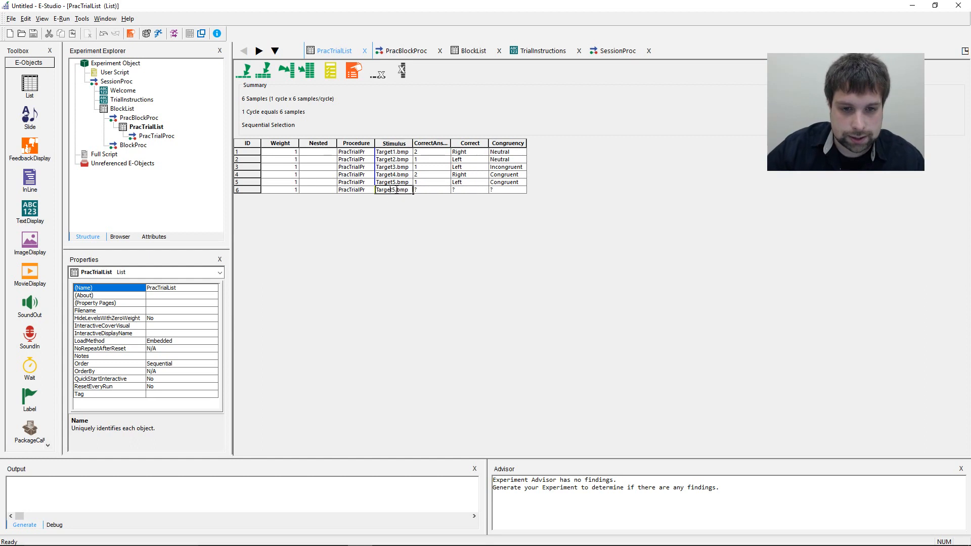
pyautogui.press('BackSpace')
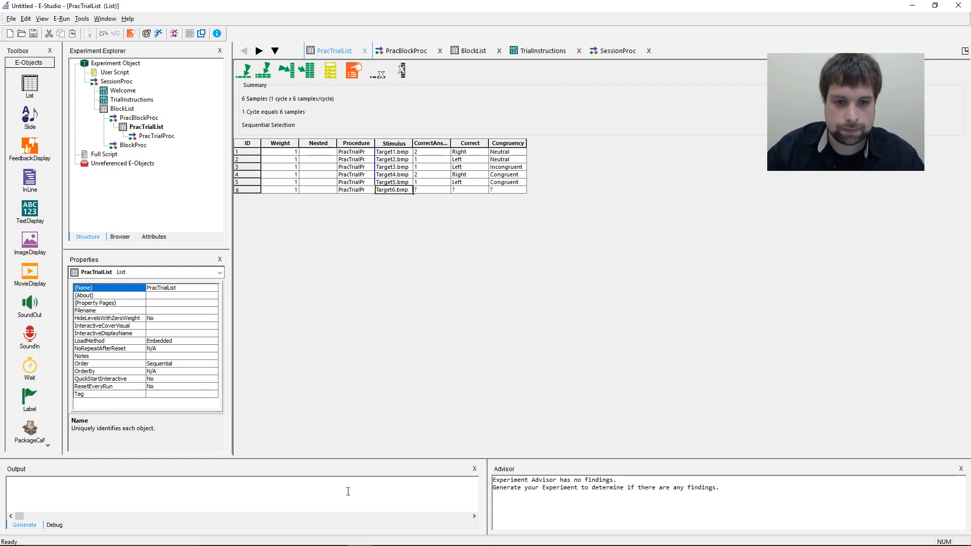
# - Check Target6.bmp in Photos, and set the sixth level's CorrectAnswer to 2, Correct to Right and Congruency to Incongruent
pyautogui.click(386, 538)
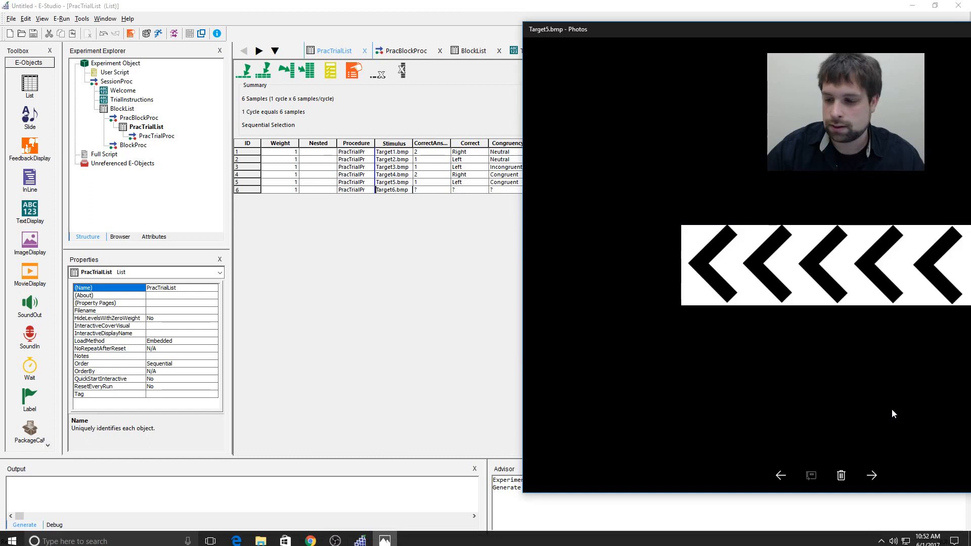
pyautogui.click(873, 474)
pyautogui.click(421, 191)
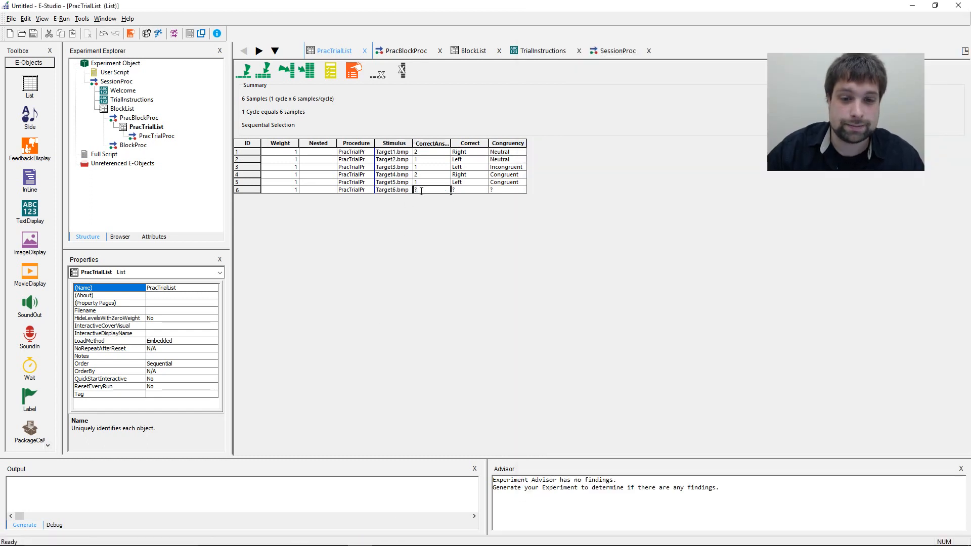
pyautogui.write('2')
pyautogui.press('Tab')
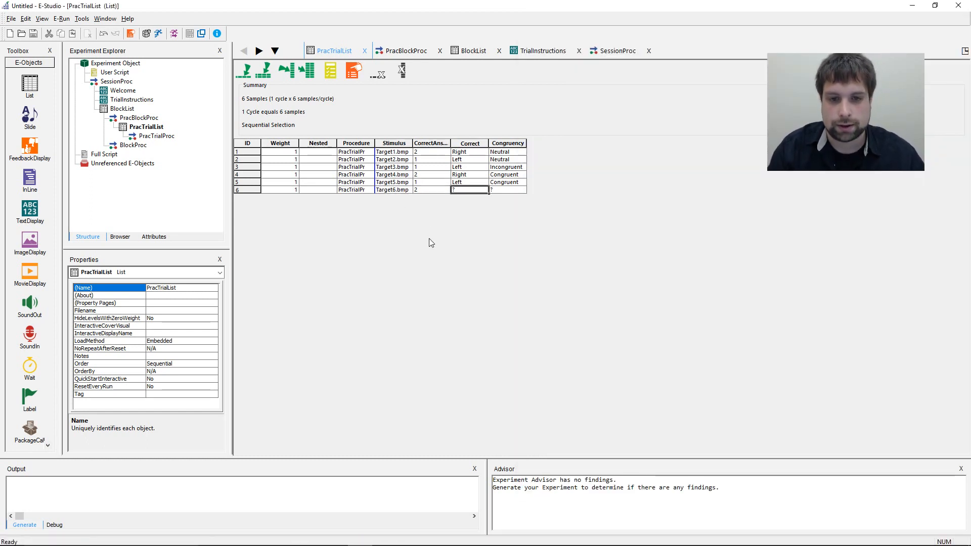
pyautogui.write('Right')
pyautogui.press('Tab')
pyautogui.write('In')
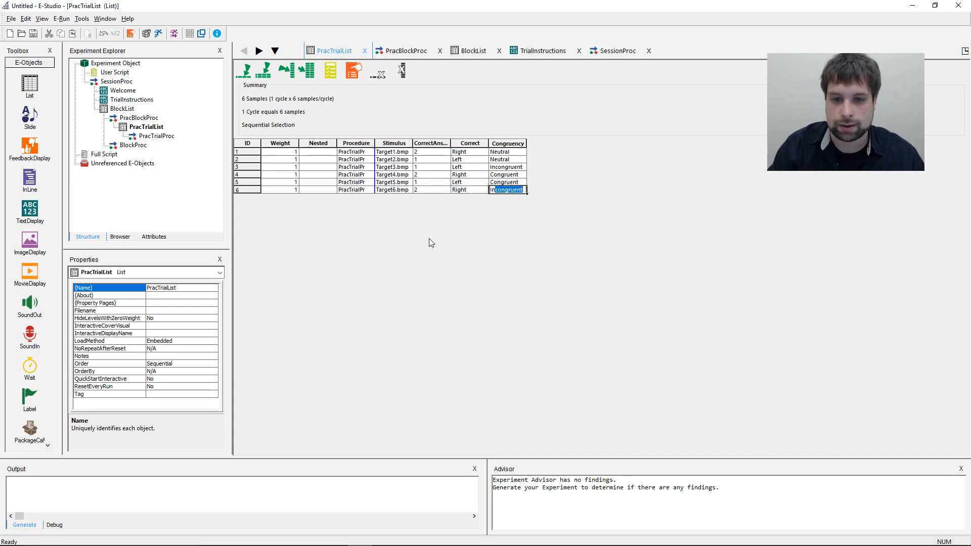
pyautogui.write('cong')
pyautogui.press('Return')
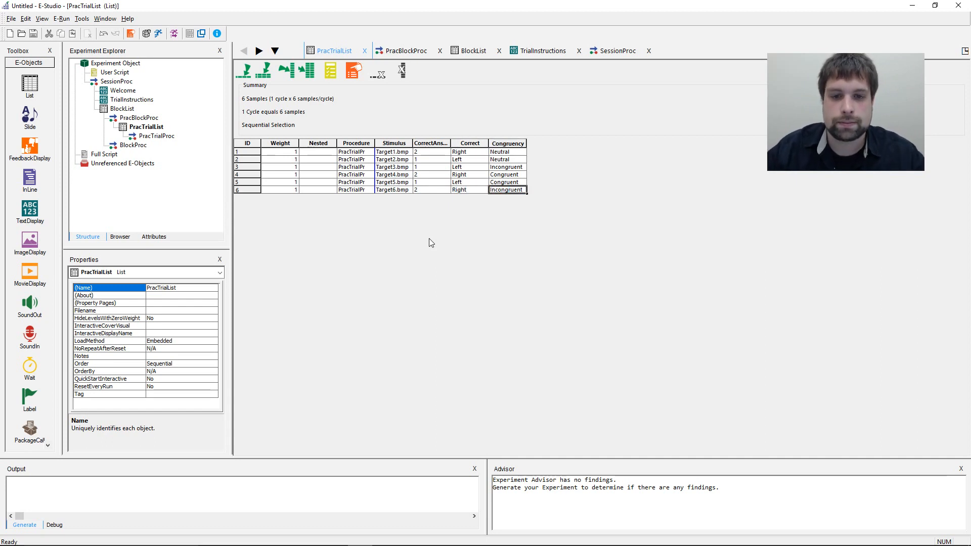
pyautogui.moveTo(495, 191); pyautogui.dragTo(520, 191)
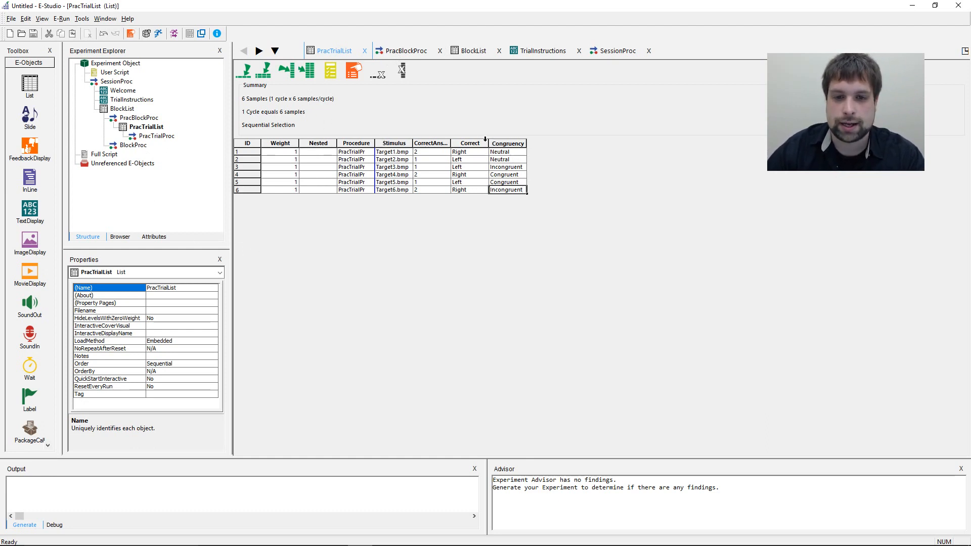
pyautogui.moveTo(385, 141); pyautogui.dragTo(508, 144)
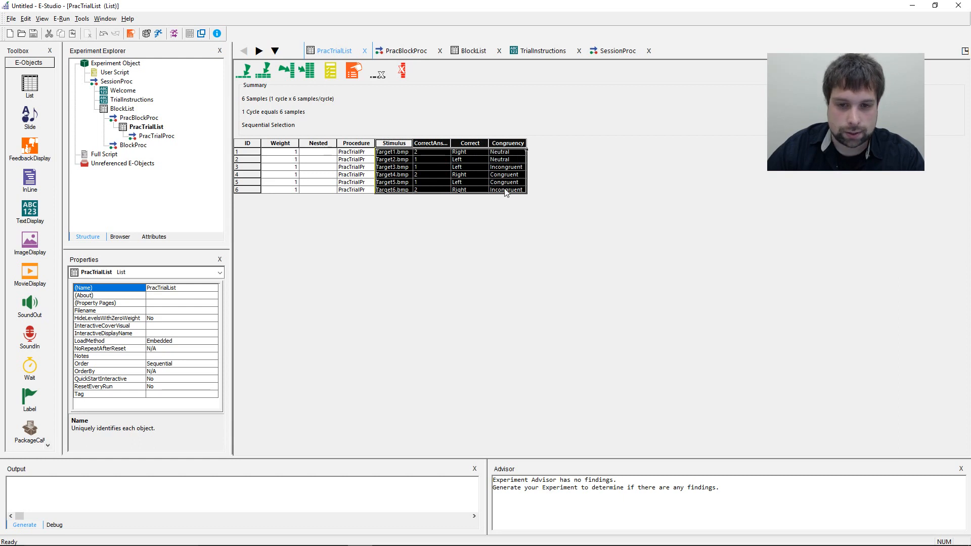
pyautogui.click(453, 244)
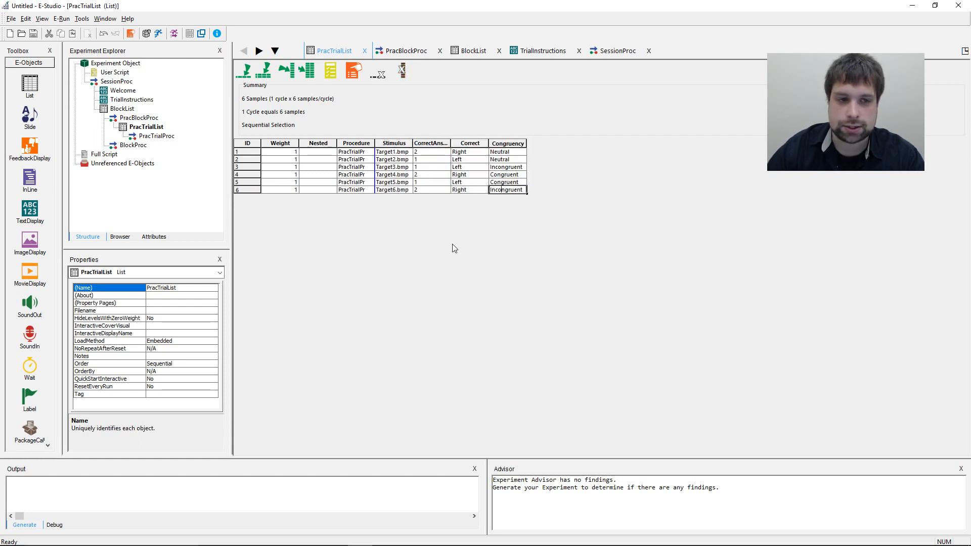
pyautogui.moveTo(296, 124); pyautogui.dragTo(242, 125)
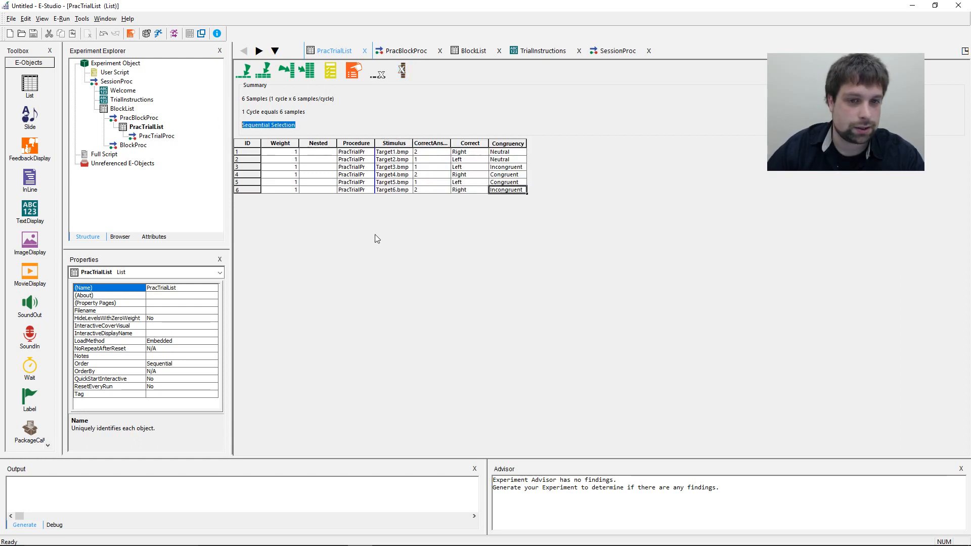
pyautogui.click(356, 143)
pyautogui.click(415, 167)
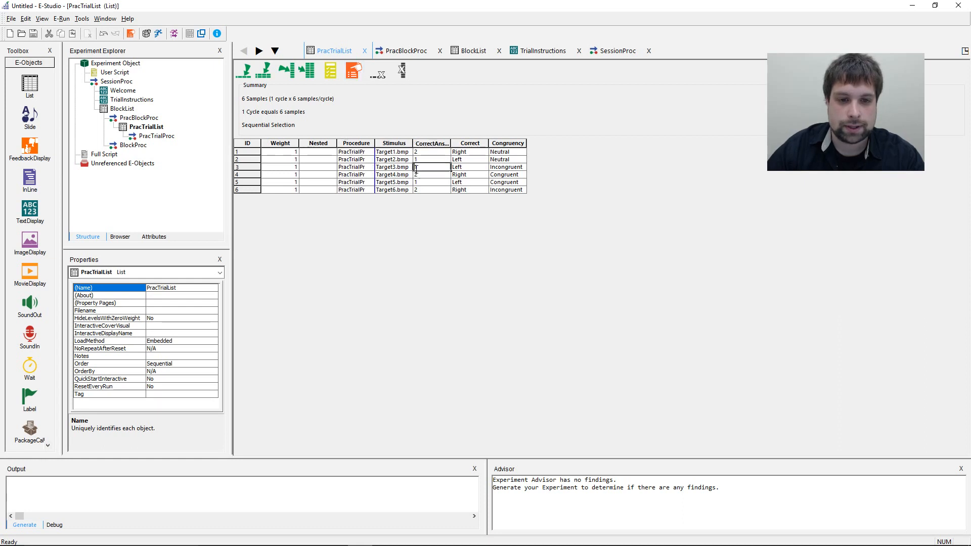
# - Set the selection order of PracTrialList to Random and apply the change
pyautogui.click(353, 71)
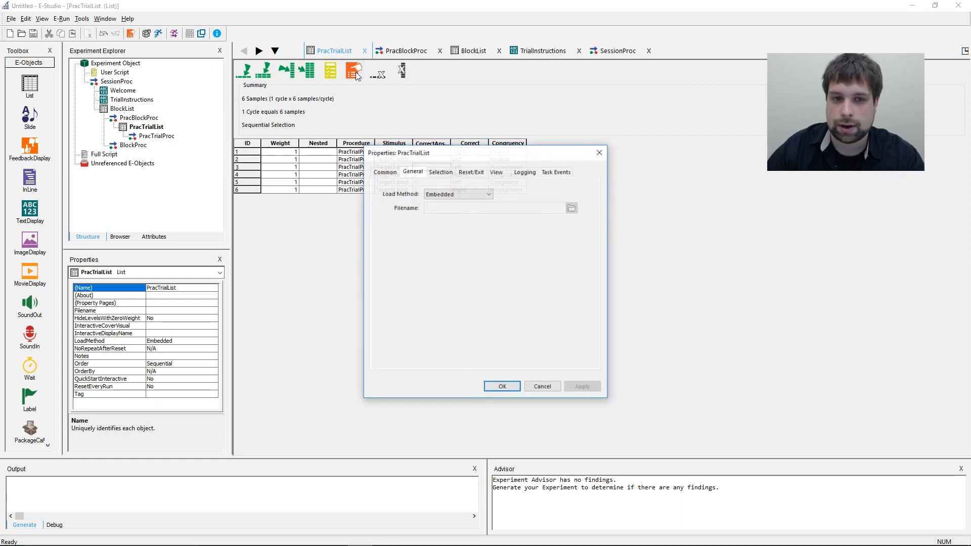
pyautogui.click(440, 171)
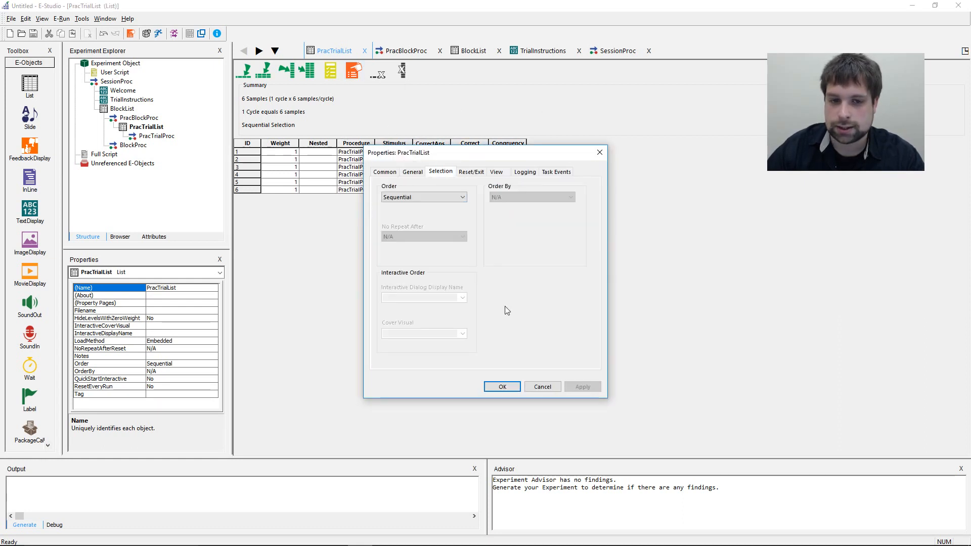
pyautogui.click(448, 198)
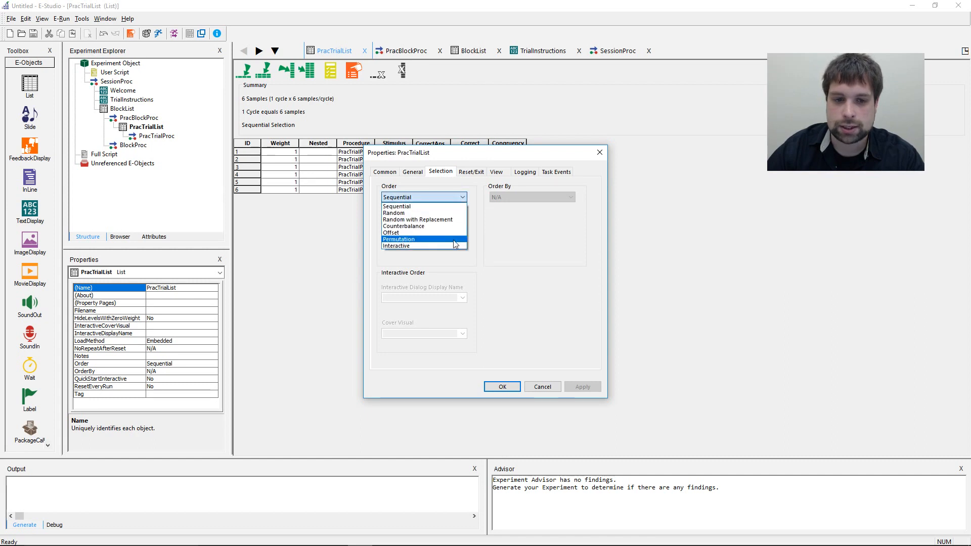
pyautogui.click(445, 213)
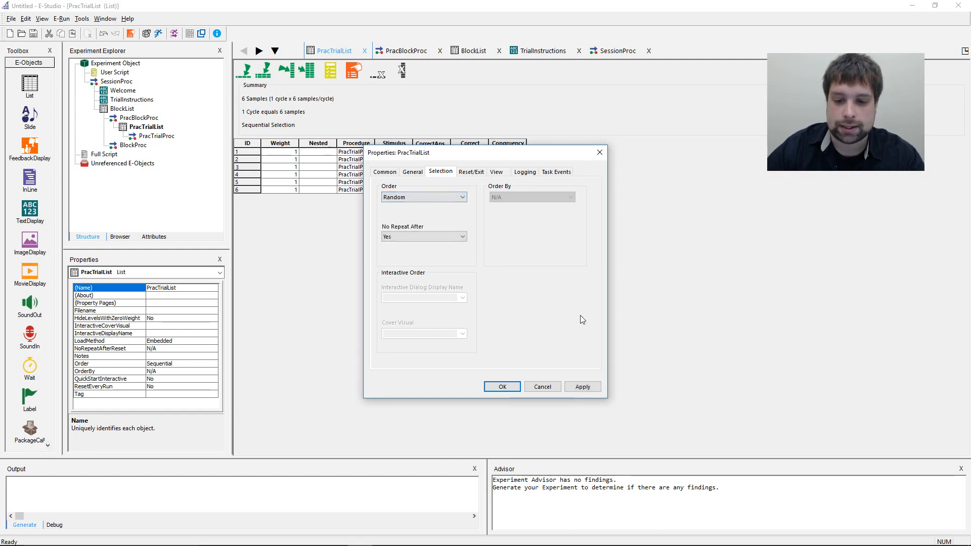
pyautogui.click(582, 387)
pyautogui.click(513, 387)
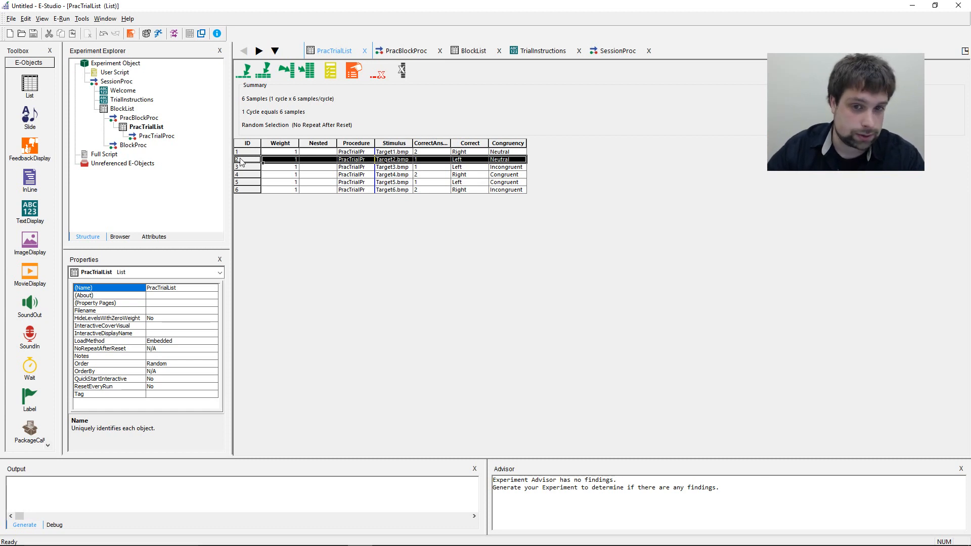
pyautogui.click(409, 160)
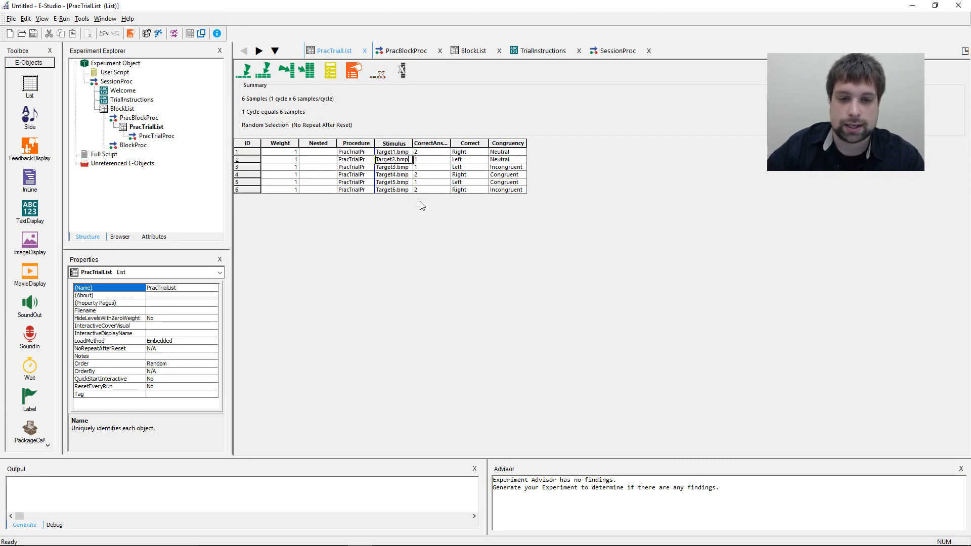
pyautogui.press('Down')
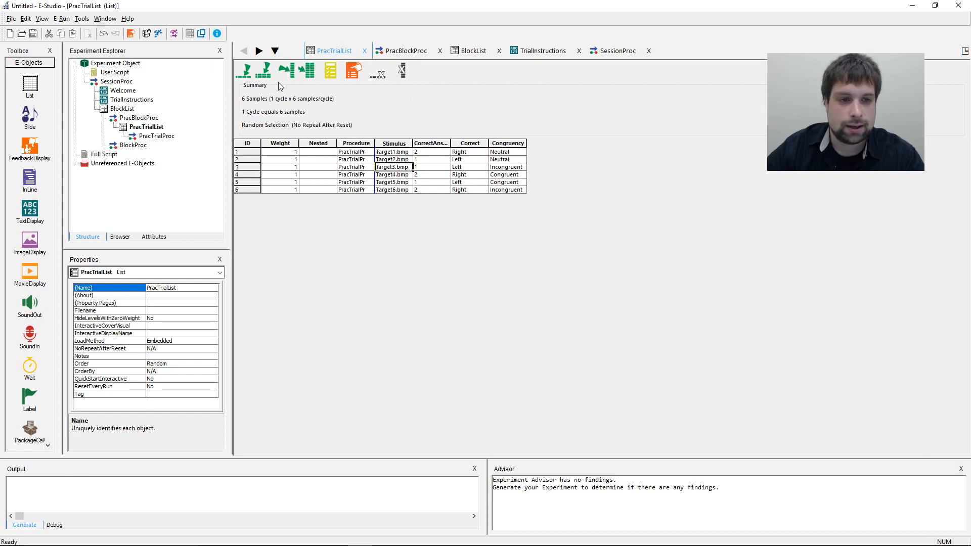
pyautogui.moveTo(407, 152); pyautogui.dragTo(404, 191)
pyautogui.click(454, 175)
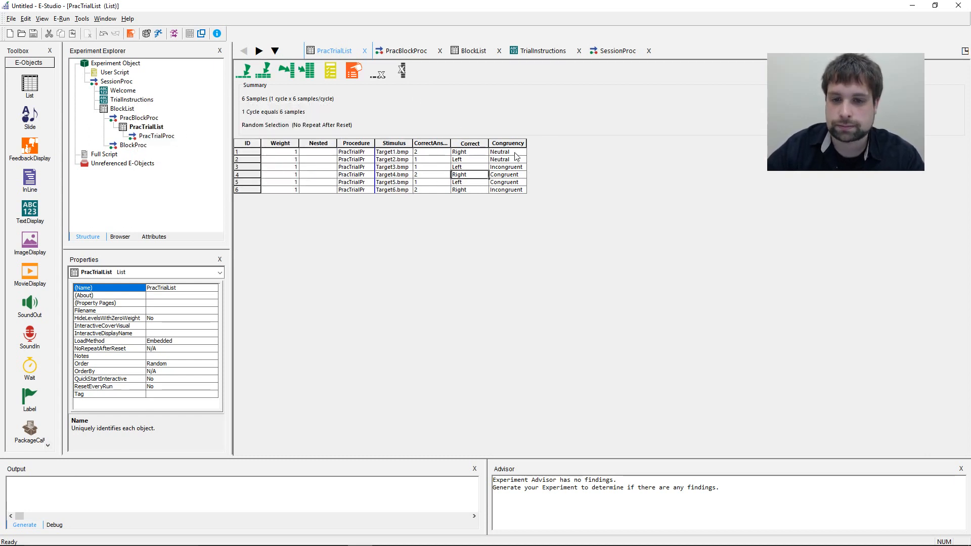
pyautogui.moveTo(515, 153); pyautogui.dragTo(522, 183)
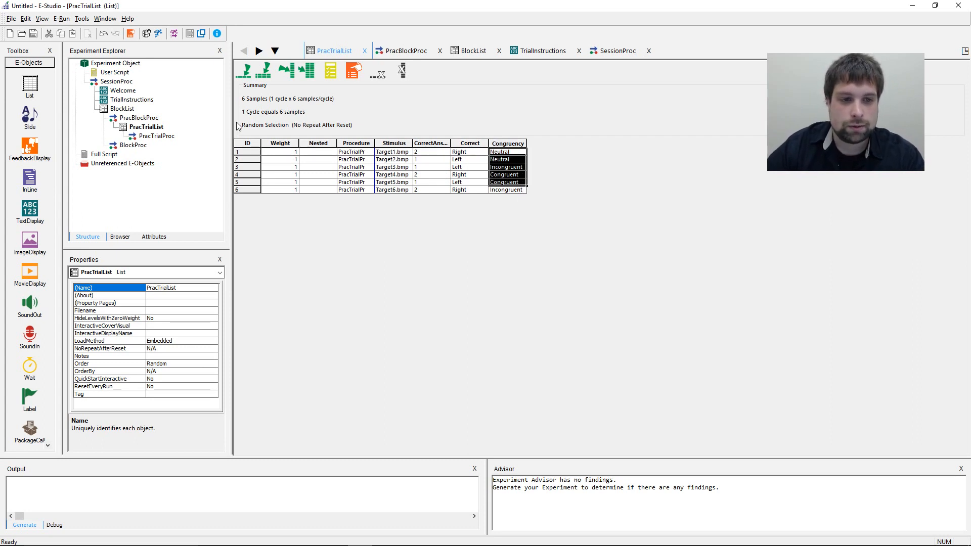
pyautogui.click(490, 160)
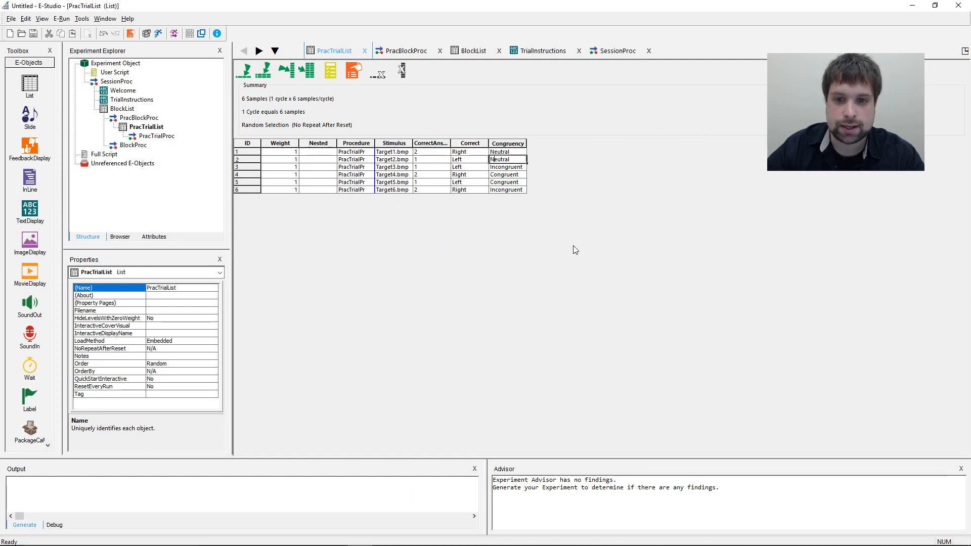
pyautogui.click(397, 167)
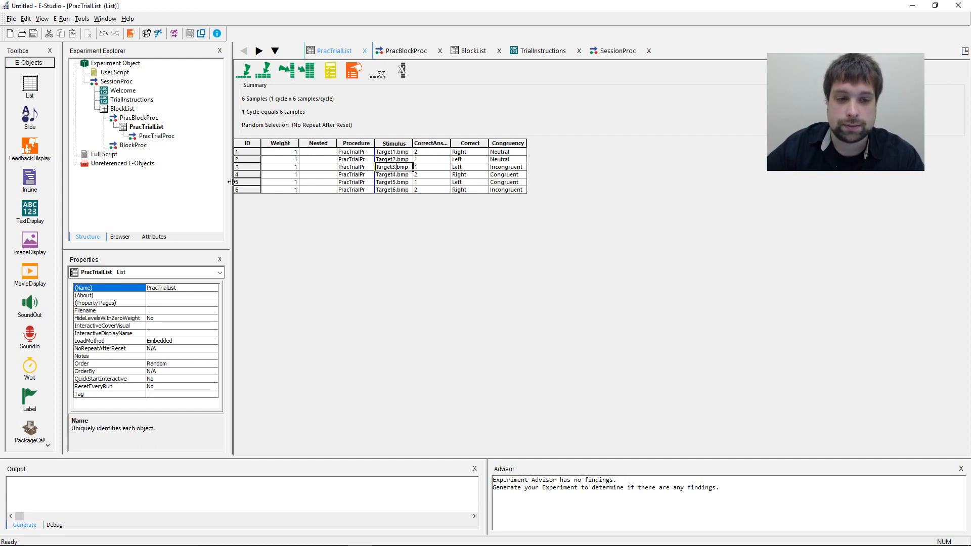
# - Set the Weight of the first level in PracTrialList to 2
pyautogui.click(296, 152)
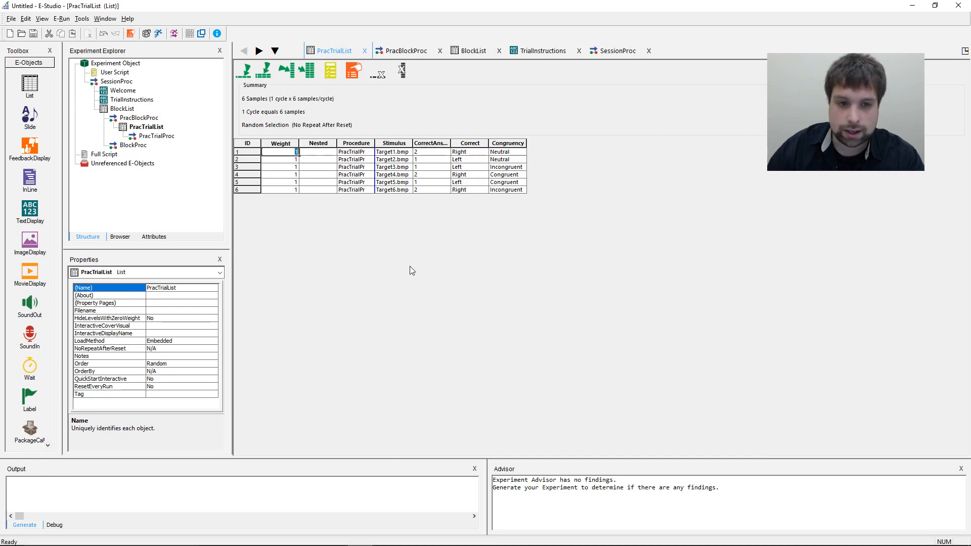
pyautogui.write('2')
pyautogui.press('Return')
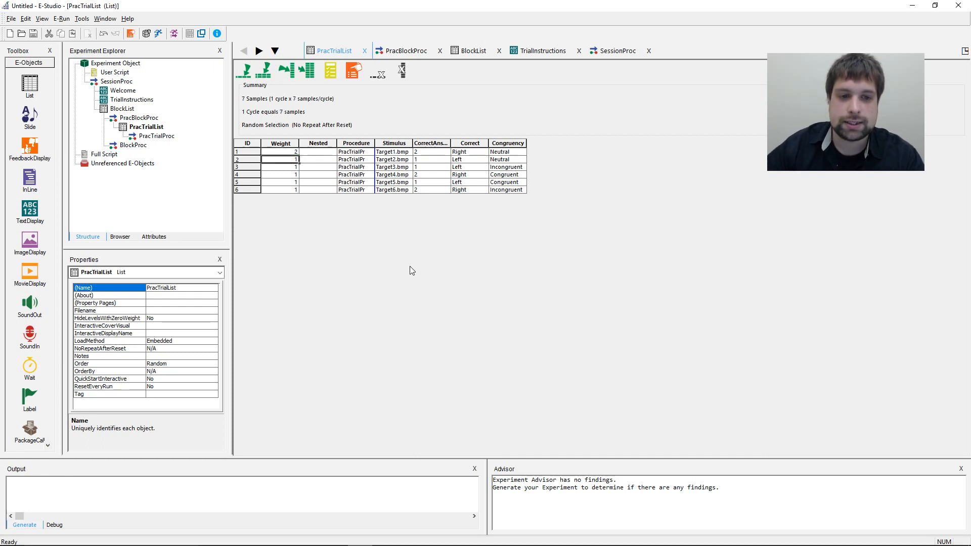
pyautogui.click(257, 148)
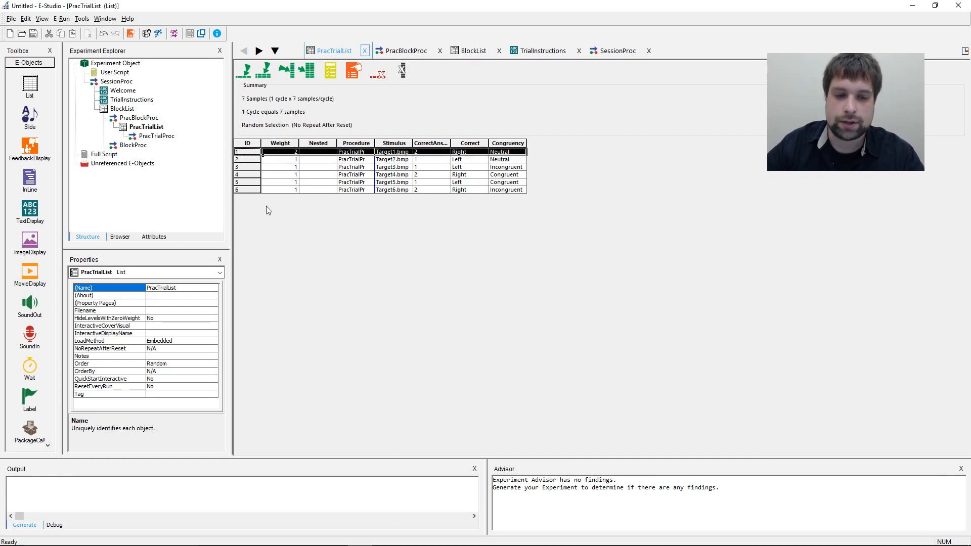
pyautogui.click(287, 153)
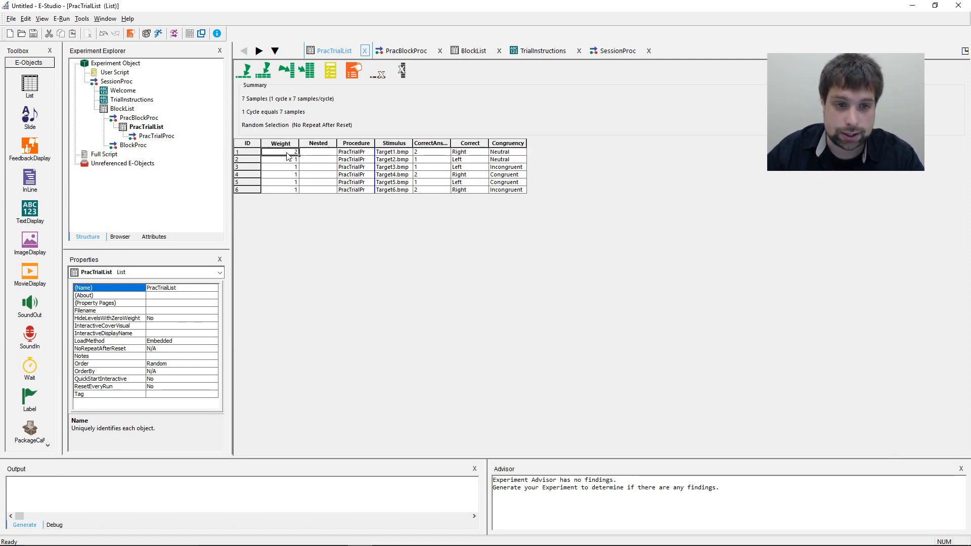
# - Restore the first level's Weight to 1
pyautogui.doubleClick(294, 152)
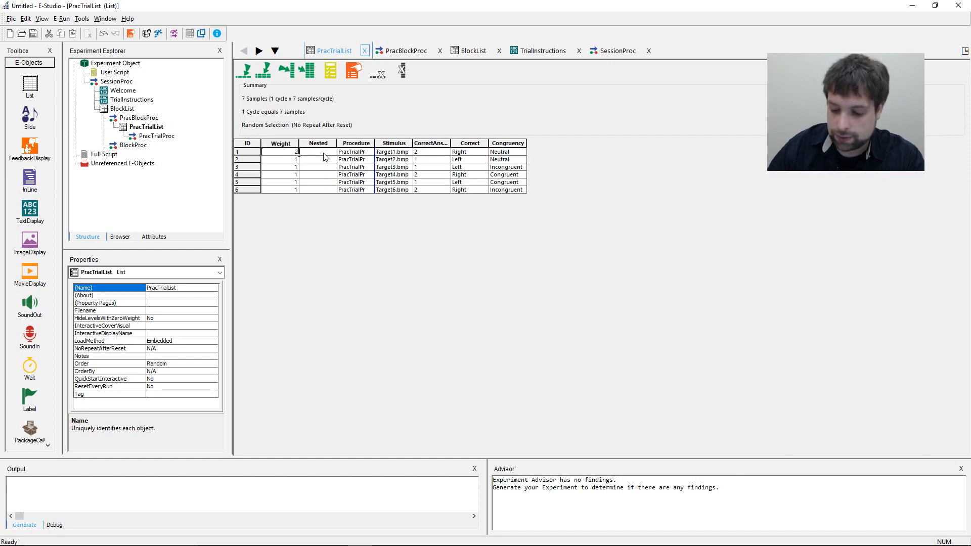
pyautogui.press('BackSpace')
pyautogui.write('1')
pyautogui.press('Return')
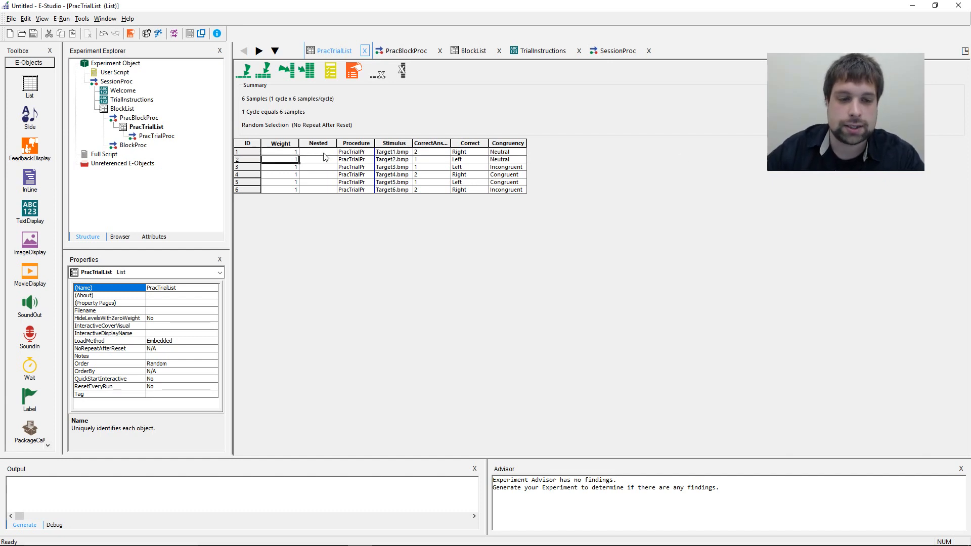
# - Add six levels to PracTrialList and copy the first six levels' Stimulus, CorrectAnswer, Correct and Congruency values into them
pyautogui.click(265, 70)
pyautogui.write('6')
pyautogui.press('Return')
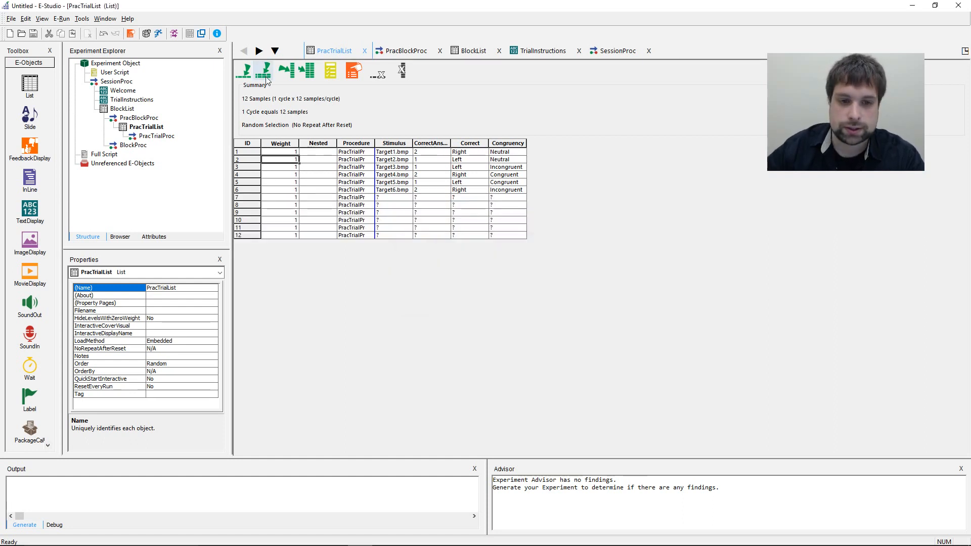
pyautogui.moveTo(393, 152); pyautogui.dragTo(505, 190)
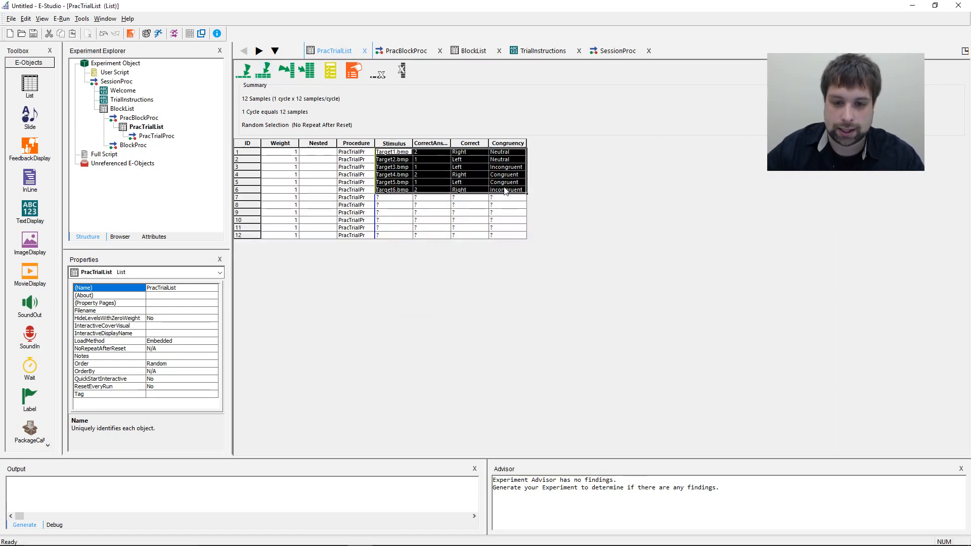
pyautogui.hotkey('ctrl', 'c')
pyautogui.click(402, 197)
pyautogui.hotkey('ctrl', 'v')
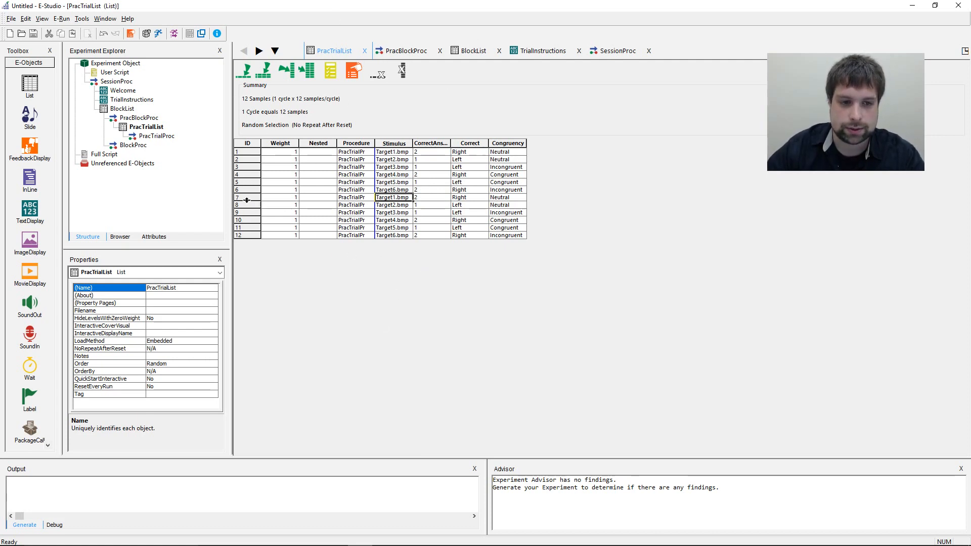
# - Remove the duplicated levels 7 through 12 from PracTrialList
pyautogui.moveTo(248, 200); pyautogui.dragTo(253, 260)
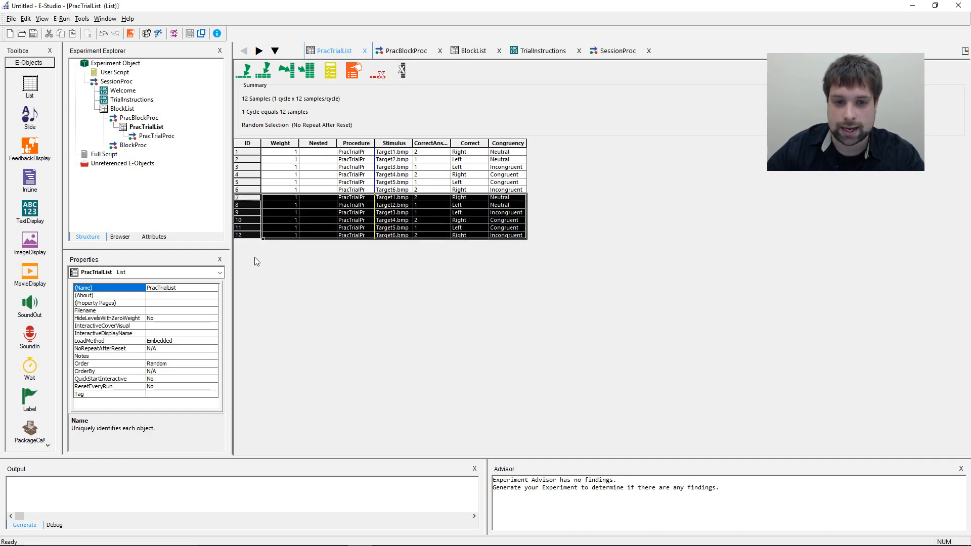
pyautogui.click(377, 73)
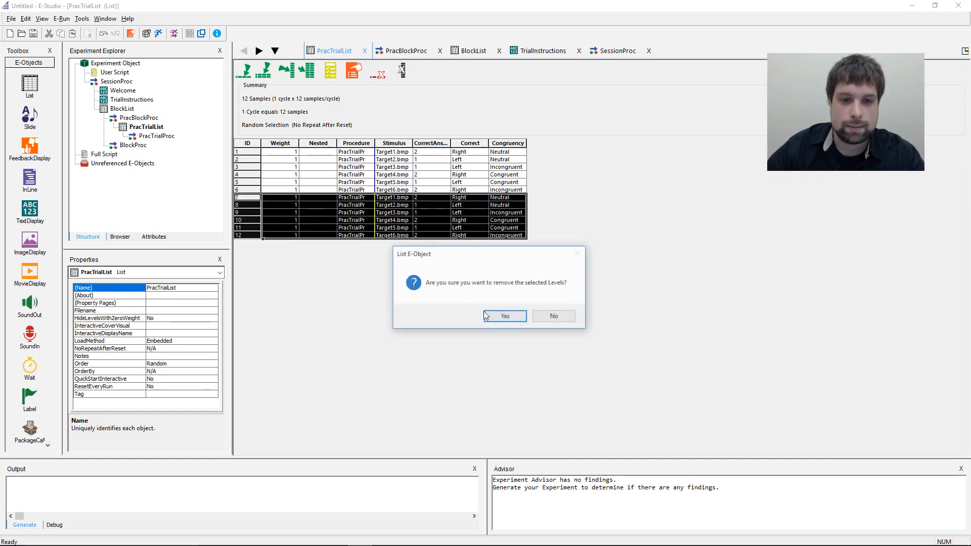
pyautogui.click(517, 318)
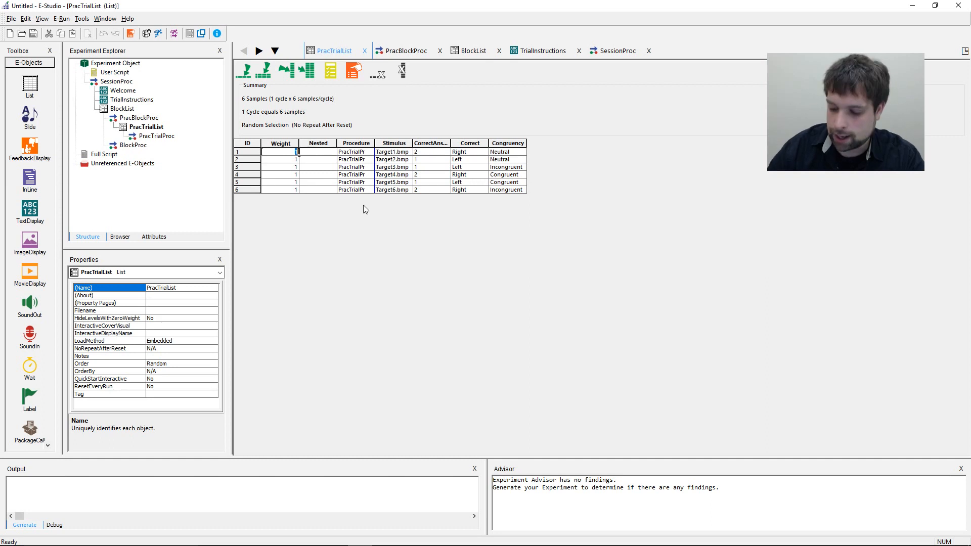
# - Set the Weight of all six levels in PracTrialList to 2
pyautogui.write('2')
pyautogui.press('Return')
pyautogui.moveTo(284, 153); pyautogui.dragTo(304, 203)
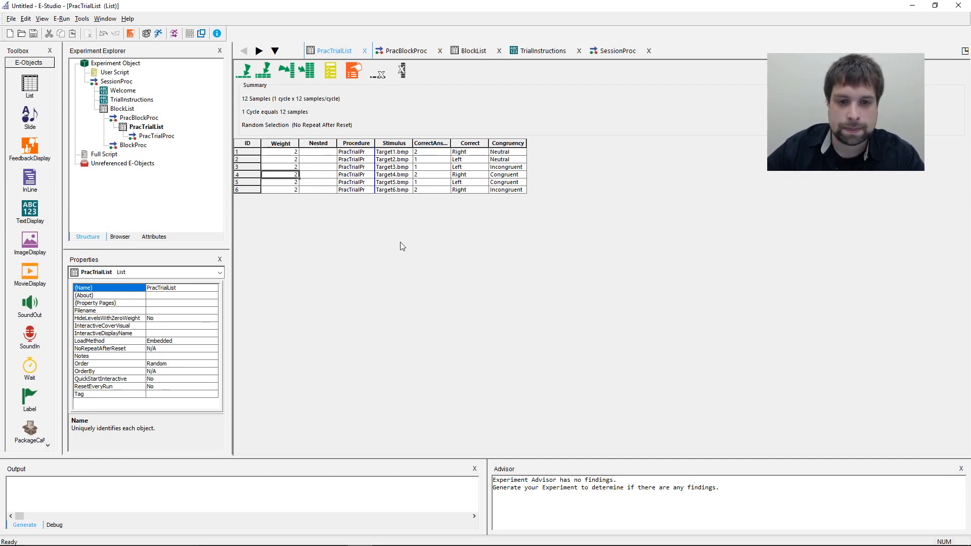
pyautogui.click(272, 152)
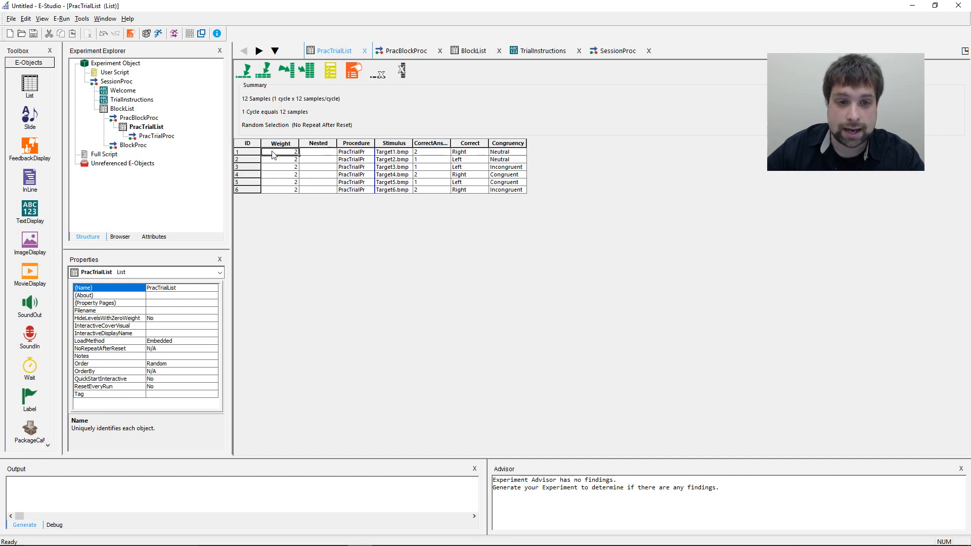
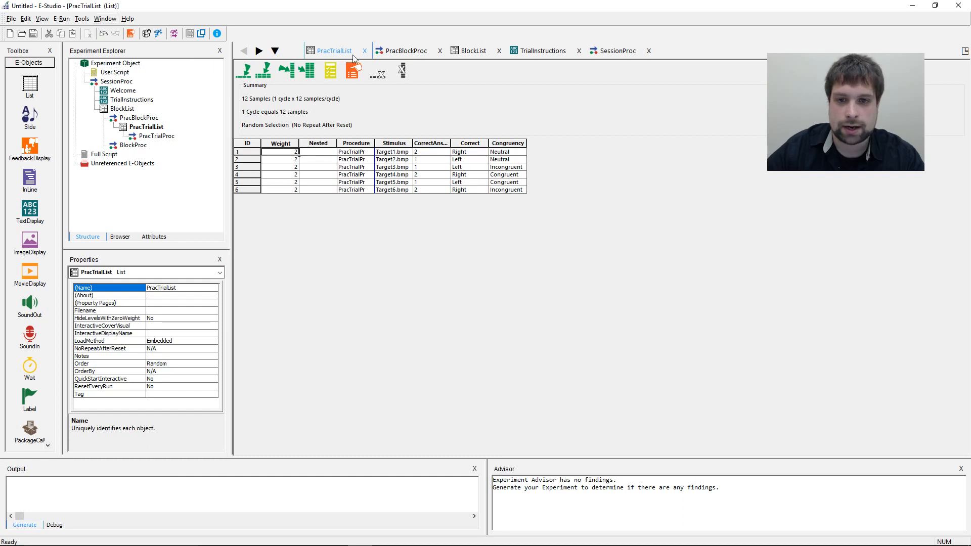
# - Close all open object windows in the workspace
pyautogui.click(406, 51)
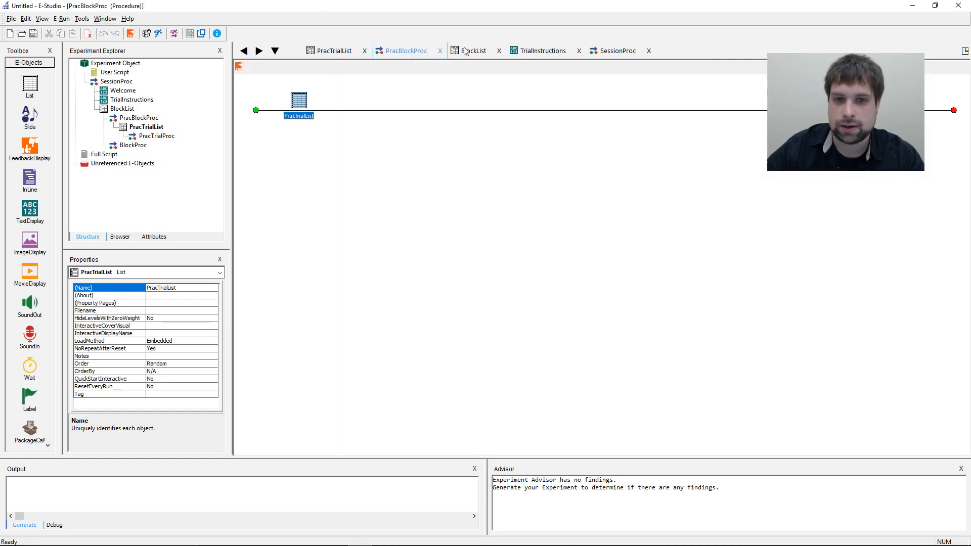
pyautogui.click(471, 51)
pyautogui.click(529, 52)
pyautogui.click(610, 51)
pyautogui.click(321, 52)
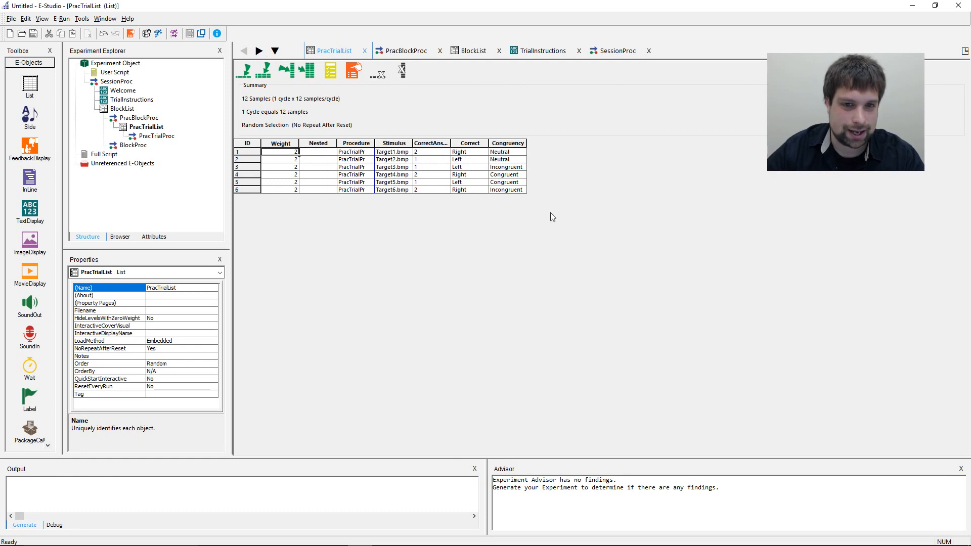
pyautogui.click(105, 19)
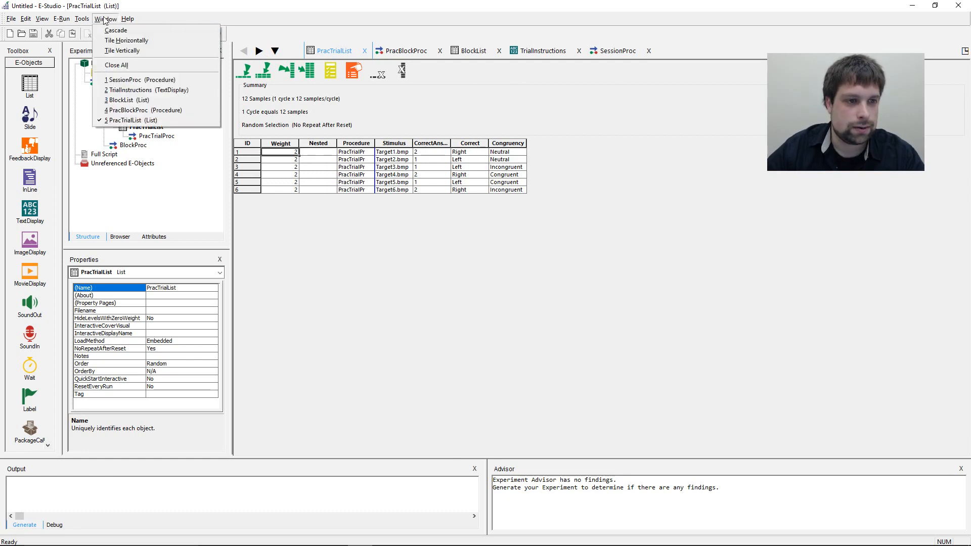
pyautogui.click(116, 65)
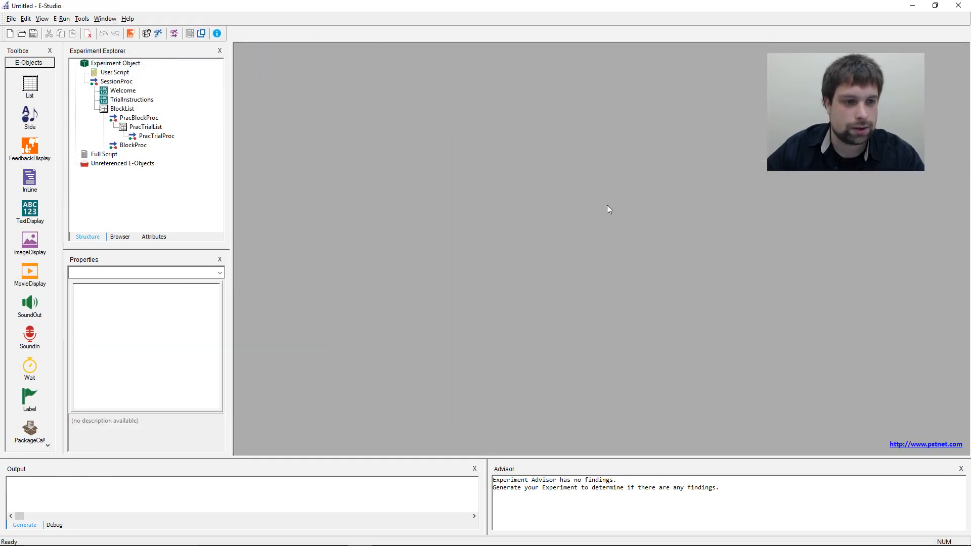
# - Add a TextDisplay named Fixation to PracTrialProc and enter "+" as its display text
pyautogui.doubleClick(157, 136)
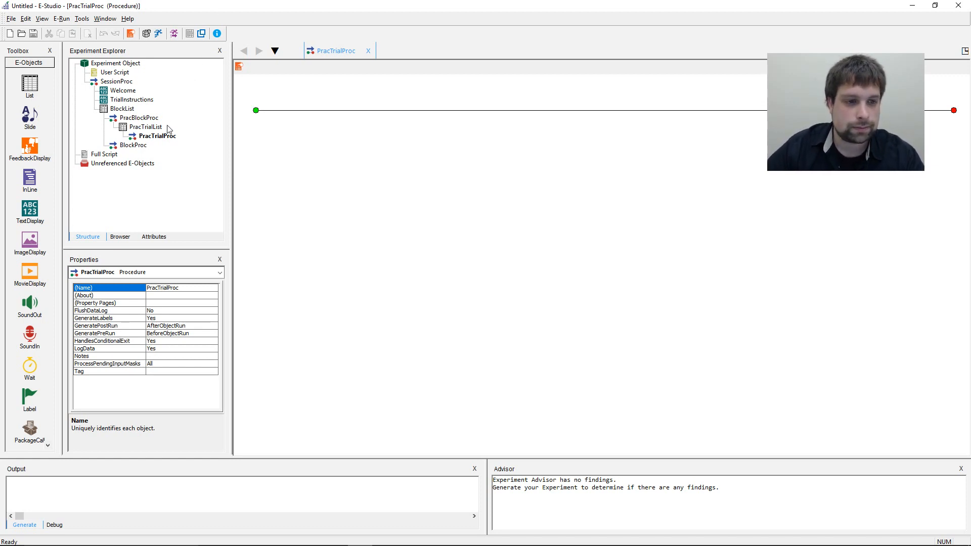
pyautogui.moveTo(35, 213); pyautogui.dragTo(279, 101)
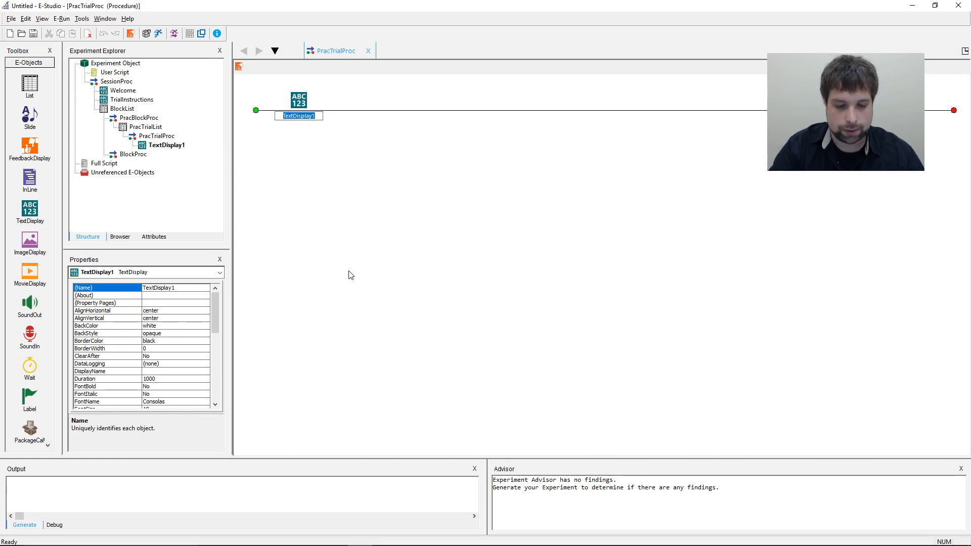
pyautogui.write('Fixation')
pyautogui.press('Return')
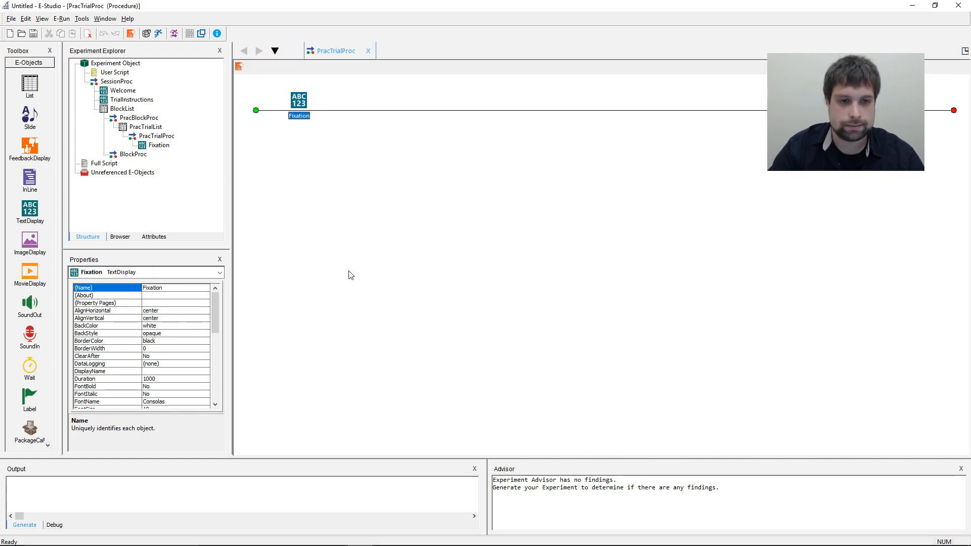
pyautogui.click(321, 229)
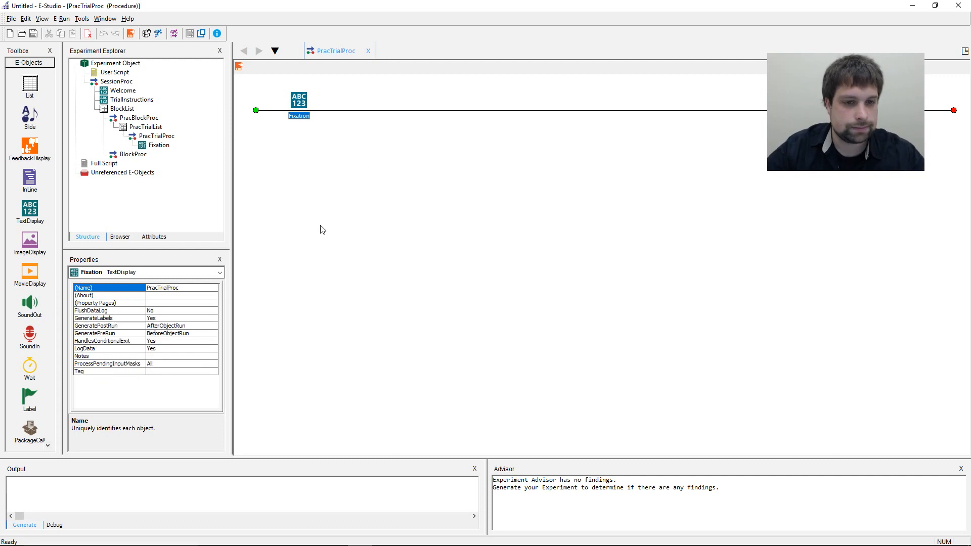
pyautogui.doubleClick(301, 104)
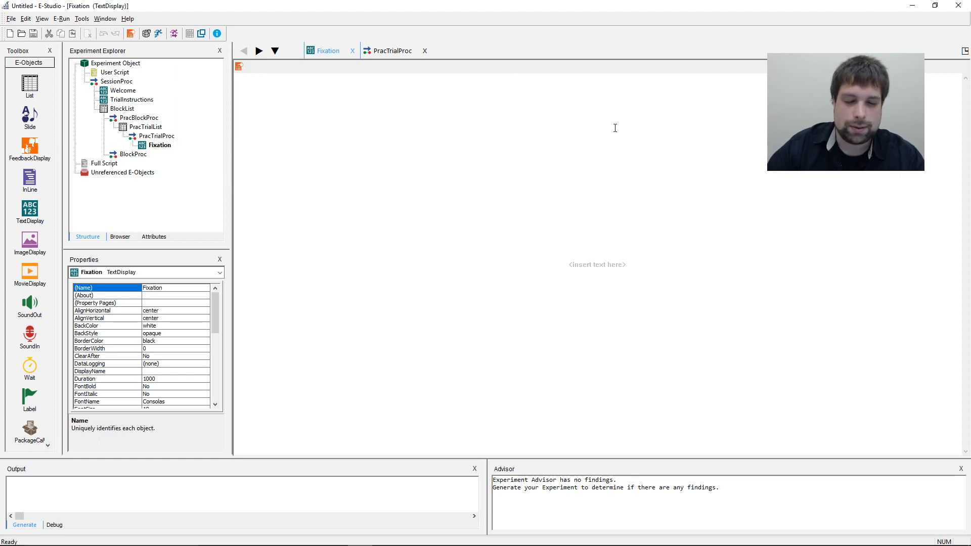
pyautogui.write('+')
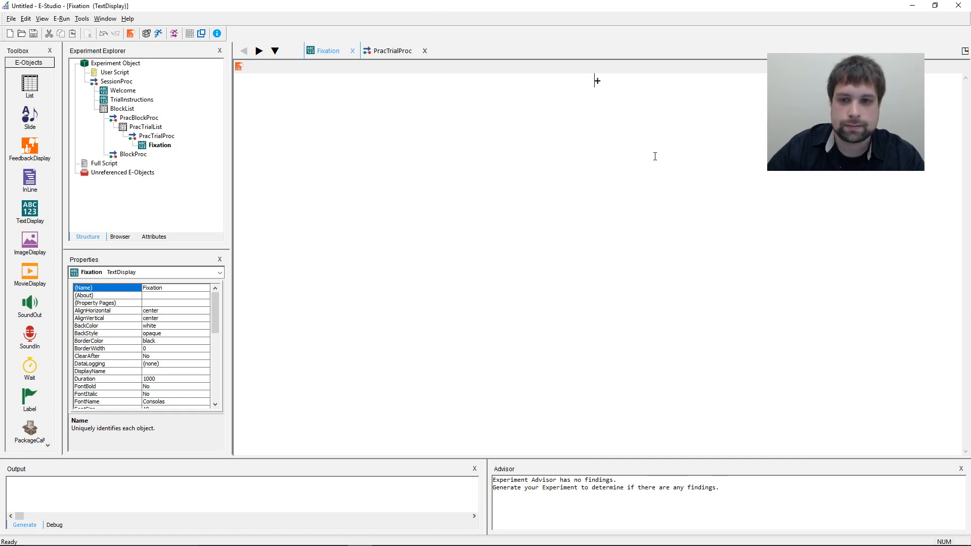
# - Set the Fixation display's Duration to 500 and its Data Logging to Time Audit Only
pyautogui.click(239, 66)
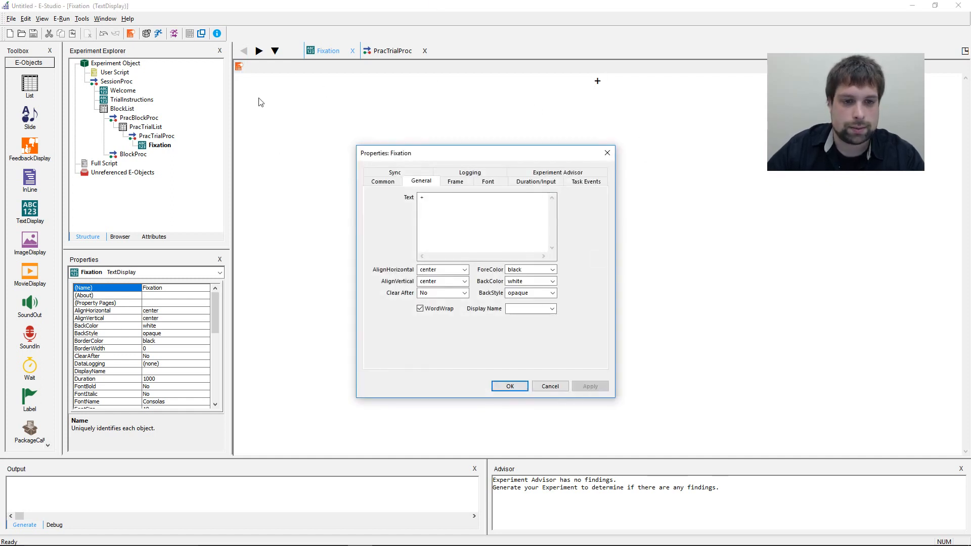
pyautogui.click(527, 182)
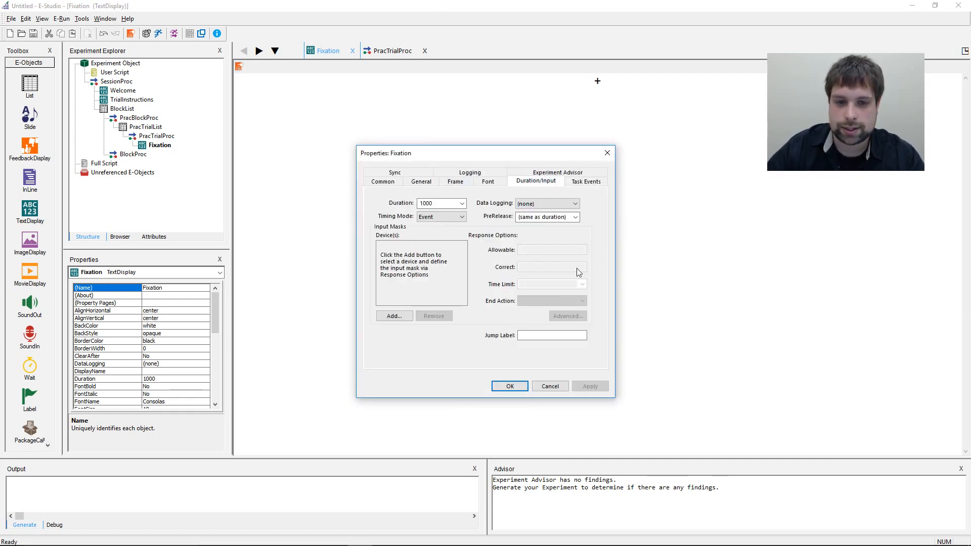
pyautogui.doubleClick(432, 203)
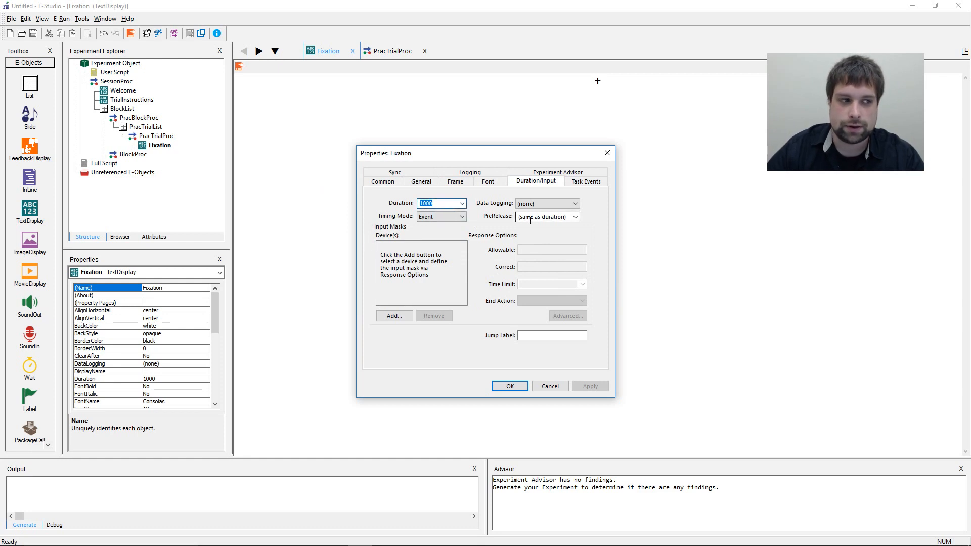
pyautogui.write('500')
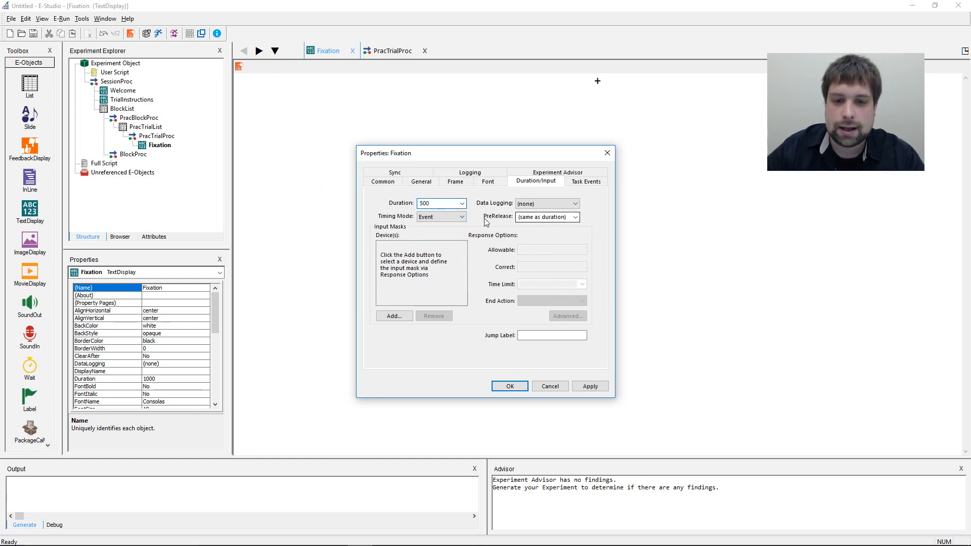
pyautogui.click(436, 203)
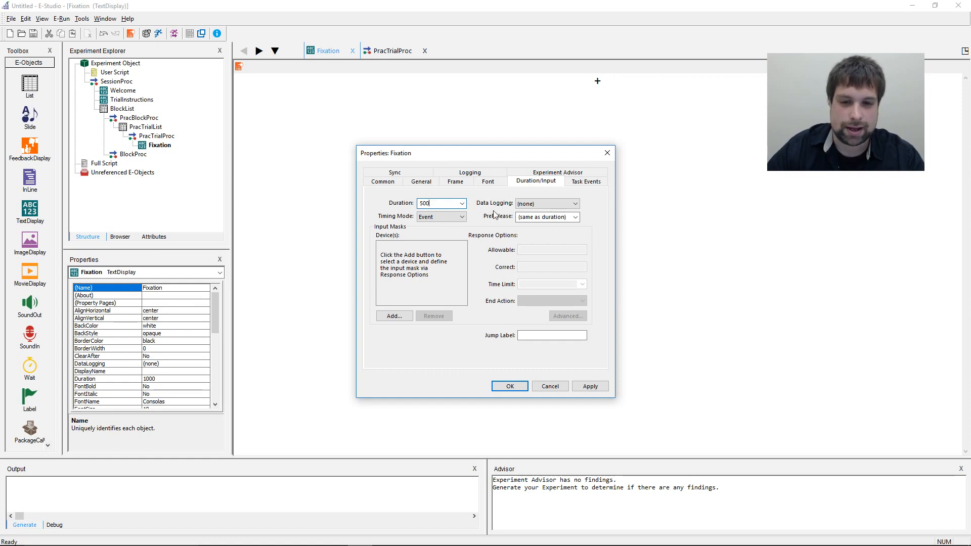
pyautogui.click(544, 204)
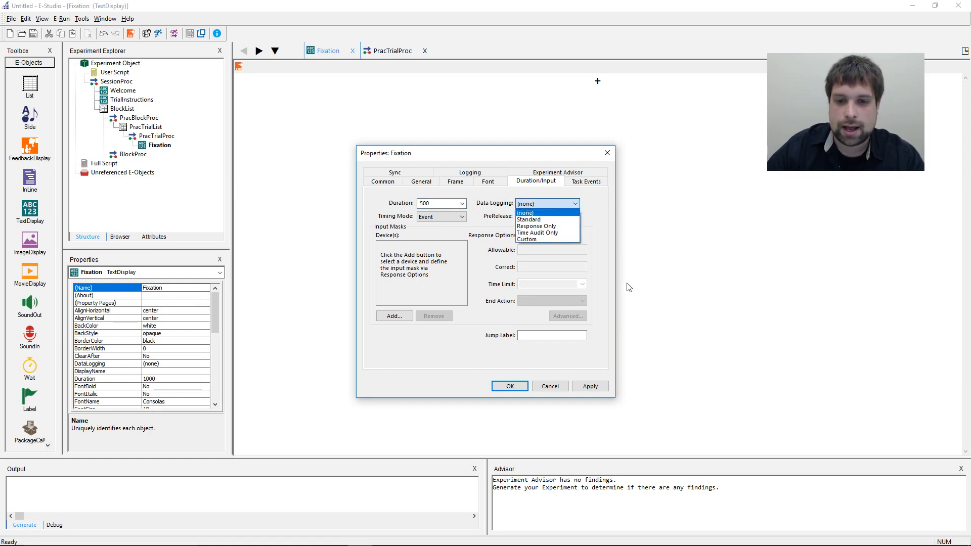
pyautogui.click(546, 233)
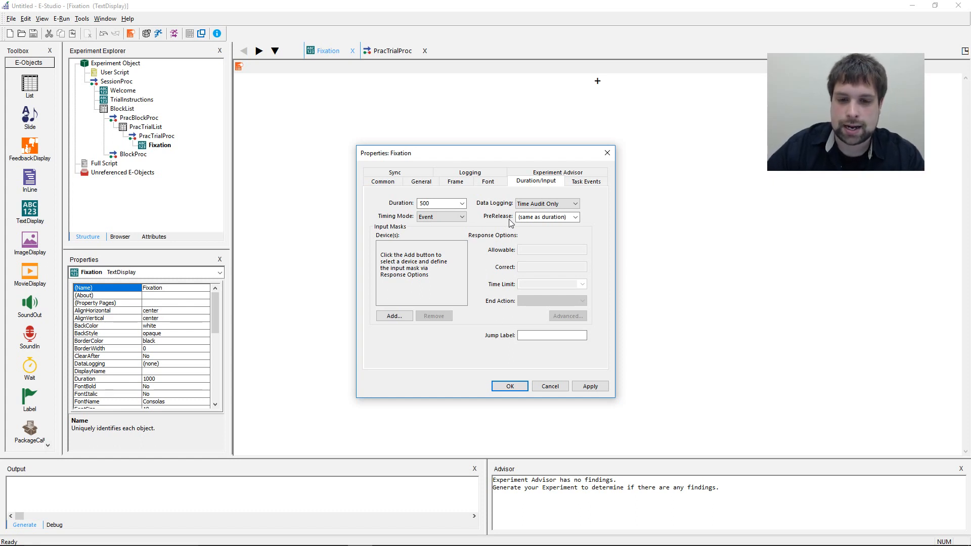
pyautogui.moveTo(491, 152); pyautogui.dragTo(494, 127)
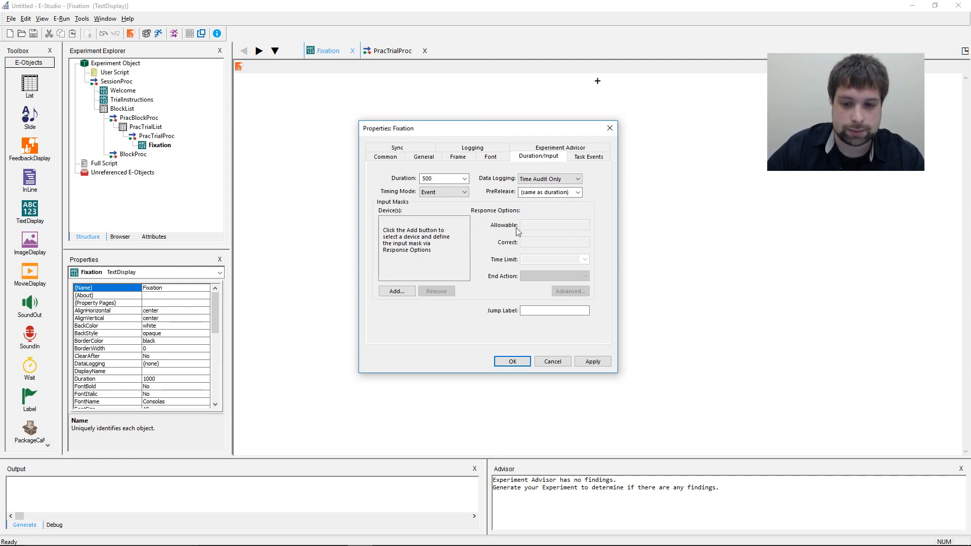
pyautogui.click(512, 362)
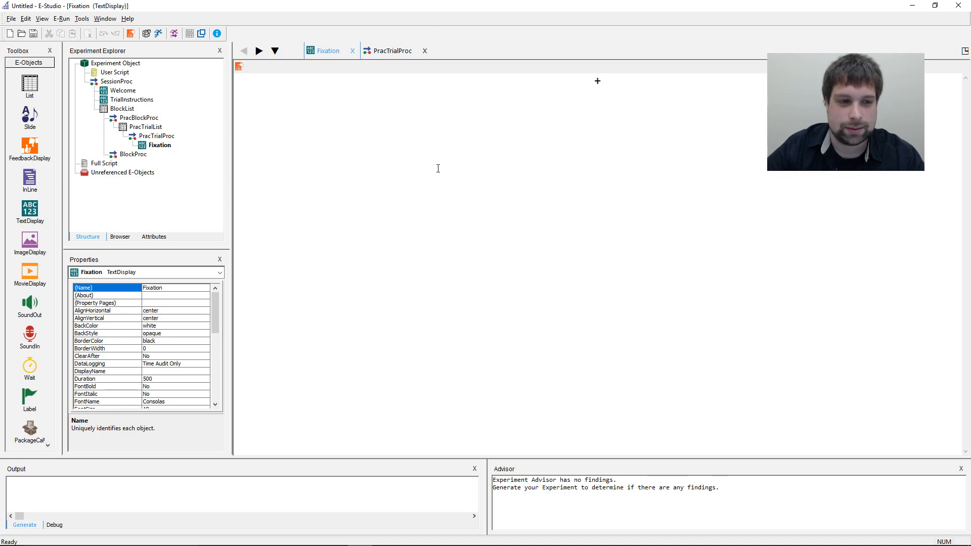
# - Add a Slide object named StimDisplay after Fixation in PracTrialProc
pyautogui.doubleClick(152, 136)
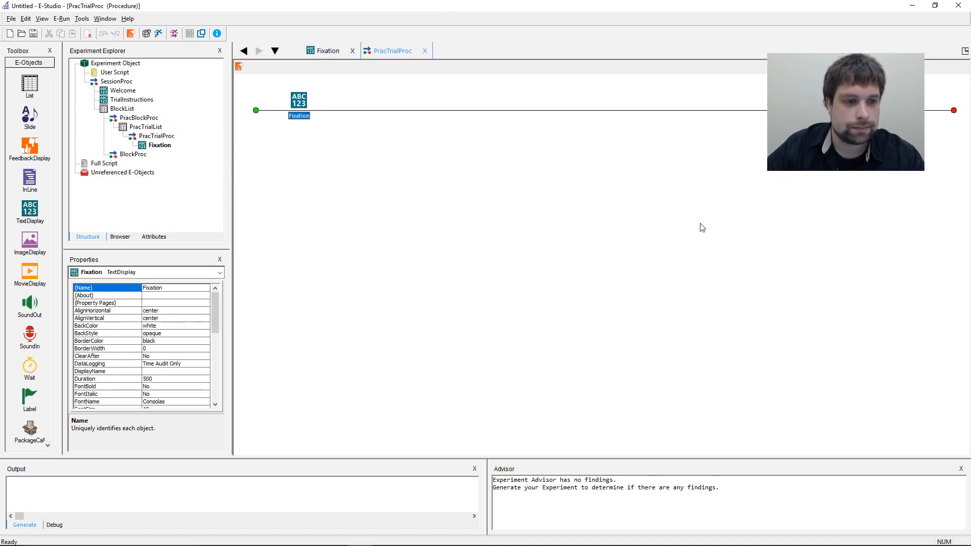
pyautogui.click(459, 210)
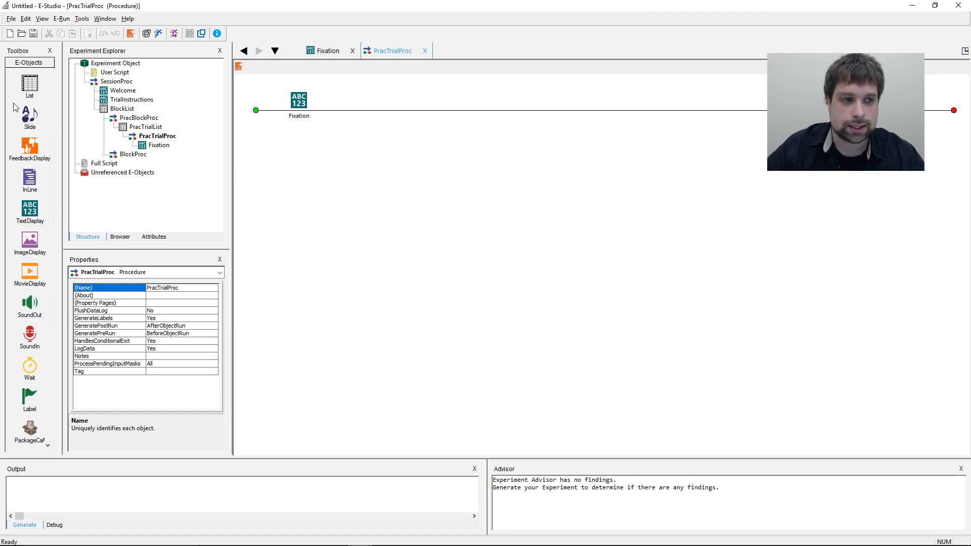
pyautogui.moveTo(29, 122); pyautogui.dragTo(364, 168)
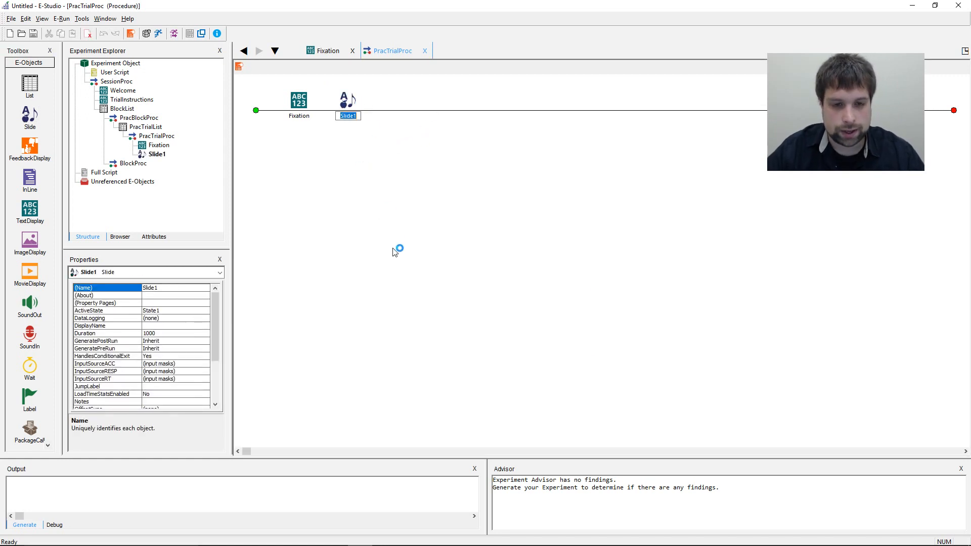
pyautogui.write('StimDisplay')
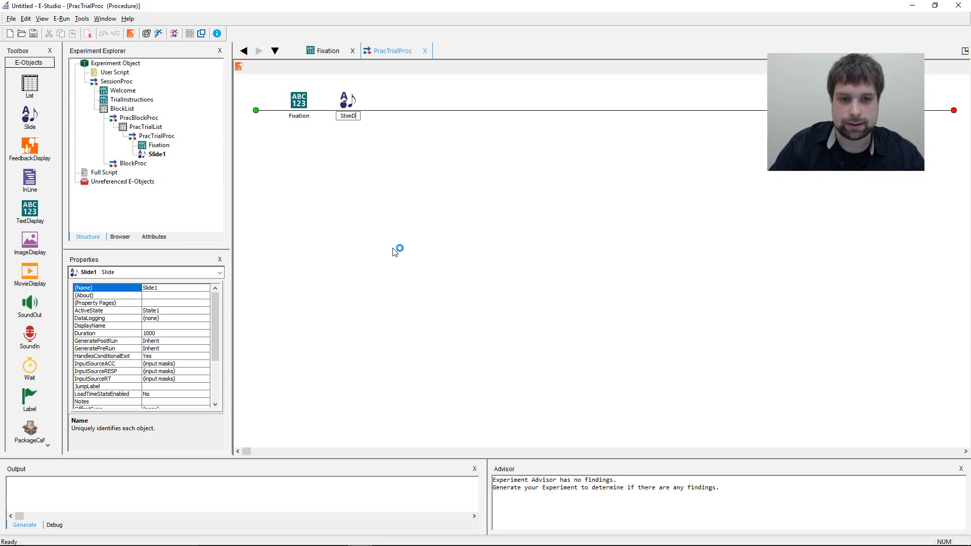
pyautogui.press('Return')
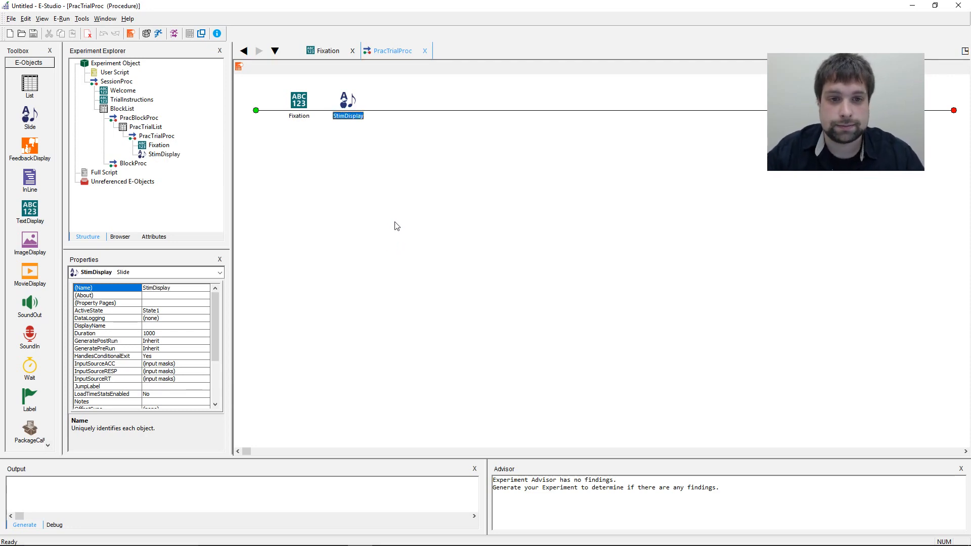
pyautogui.click(396, 220)
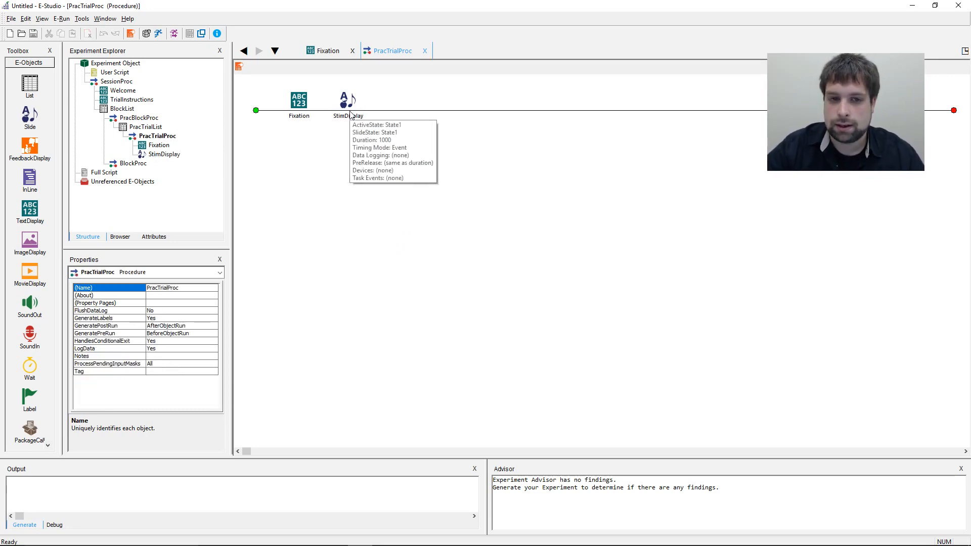
# - Open the StimDisplay slide and place an image sub-object near the centre of its State1 canvas
pyautogui.doubleClick(350, 112)
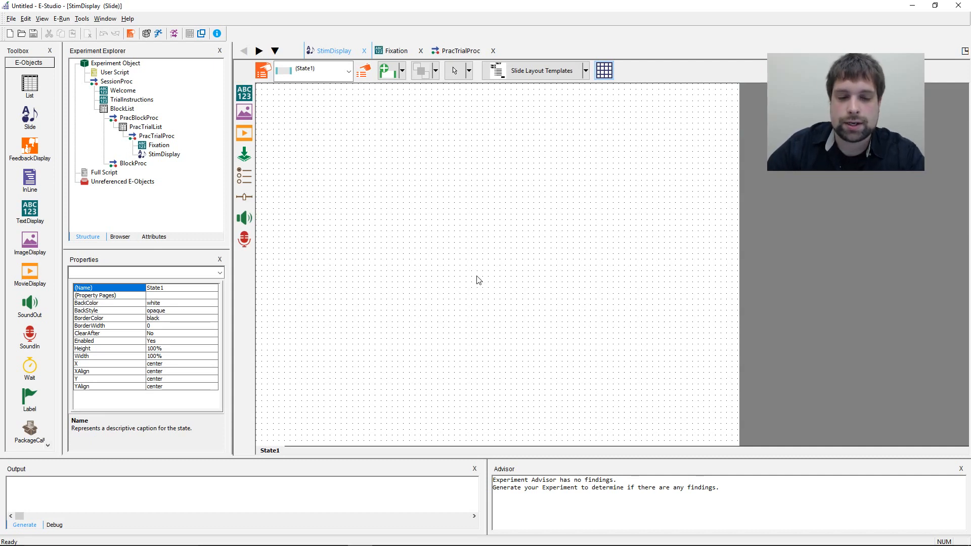
pyautogui.click(146, 129)
pyautogui.click(467, 247)
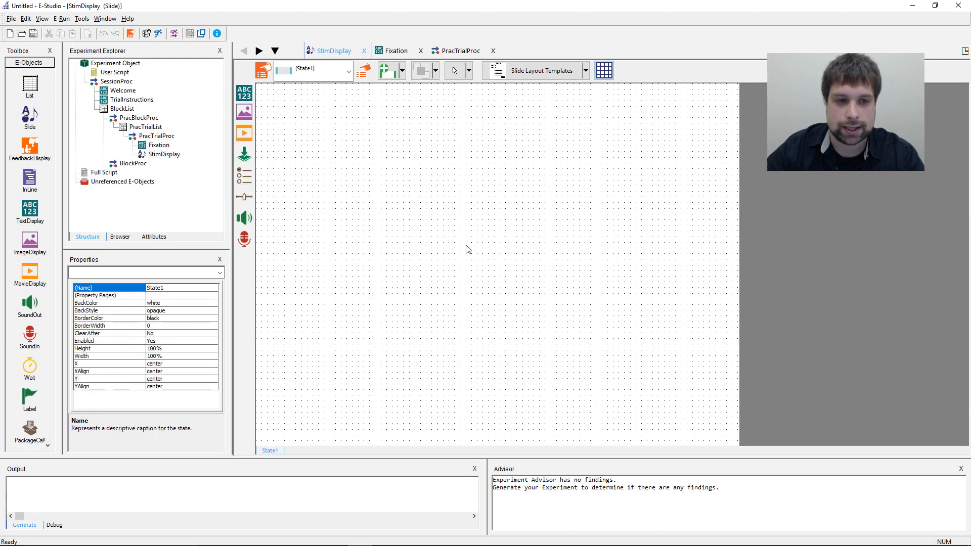
pyautogui.click(246, 116)
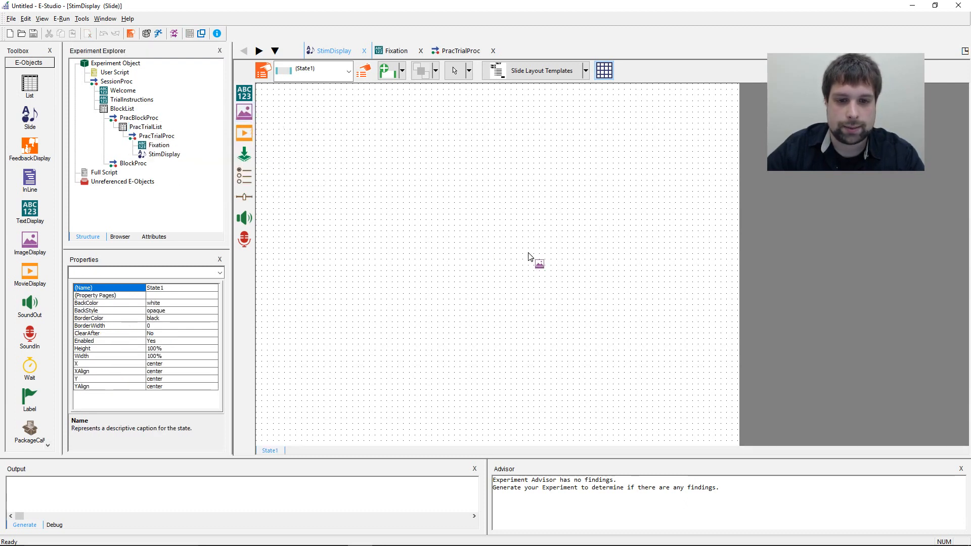
pyautogui.click(475, 255)
pyautogui.moveTo(473, 254); pyautogui.dragTo(495, 259)
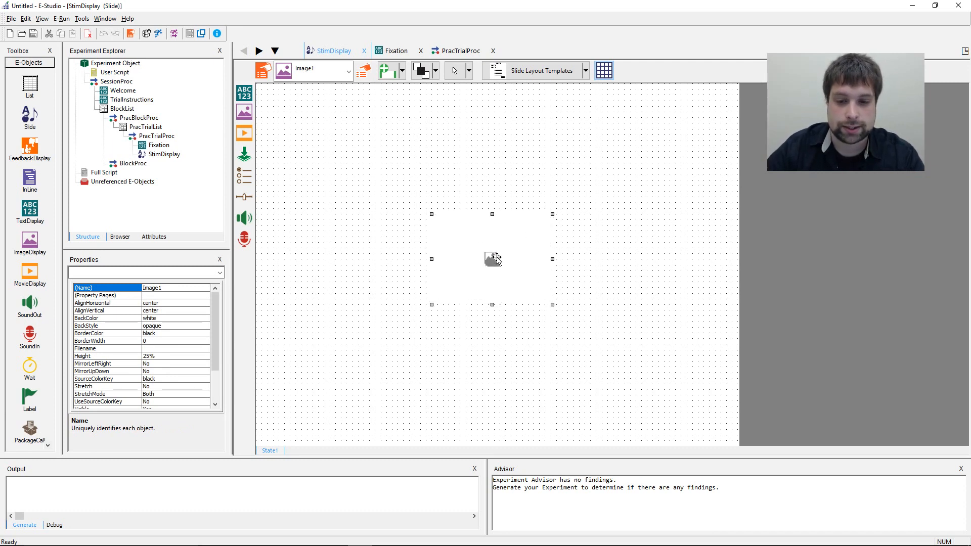
pyautogui.moveTo(496, 259); pyautogui.dragTo(541, 214)
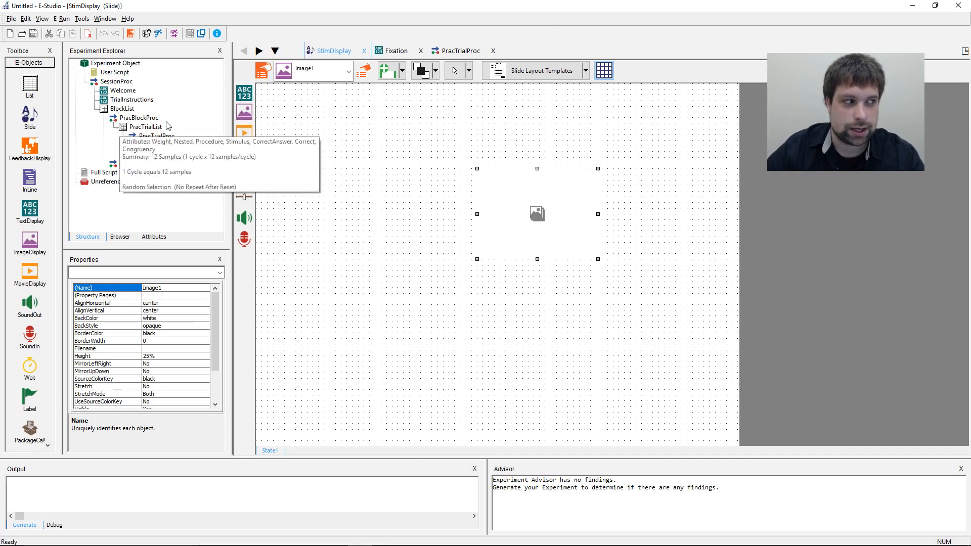
pyautogui.moveTo(541, 204); pyautogui.dragTo(493, 260)
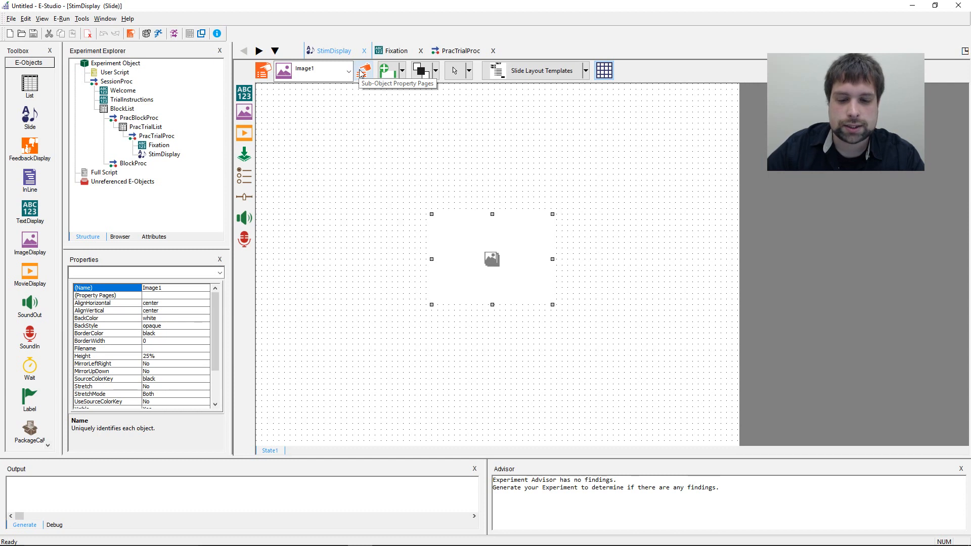
pyautogui.moveTo(494, 262)
pyautogui.mouseDown()
pyautogui.moveTo(496, 273)
pyautogui.moveTo(461, 284)
pyautogui.moveTo(478, 258)
pyautogui.mouseUp()
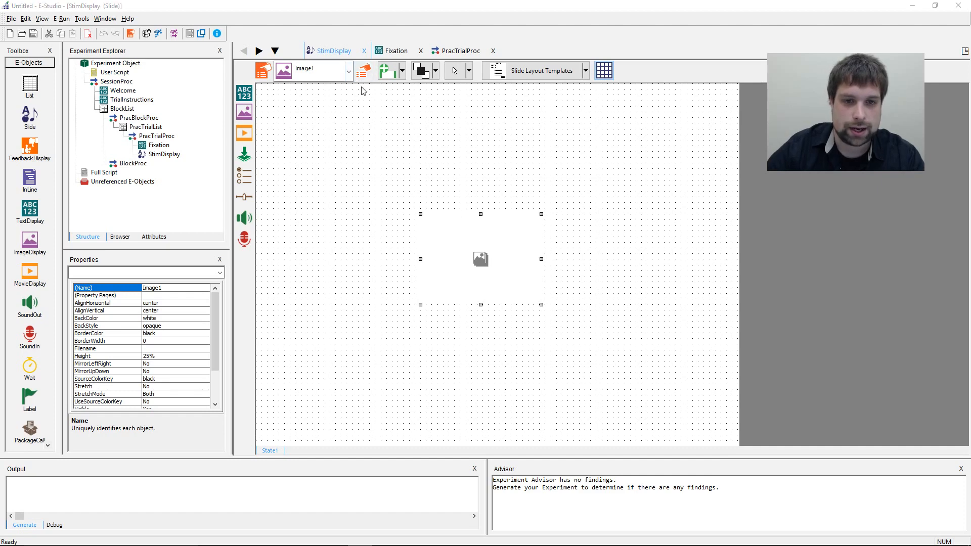
pyautogui.click(364, 72)
pyautogui.moveTo(475, 194); pyautogui.dragTo(491, 159)
pyautogui.click(506, 202)
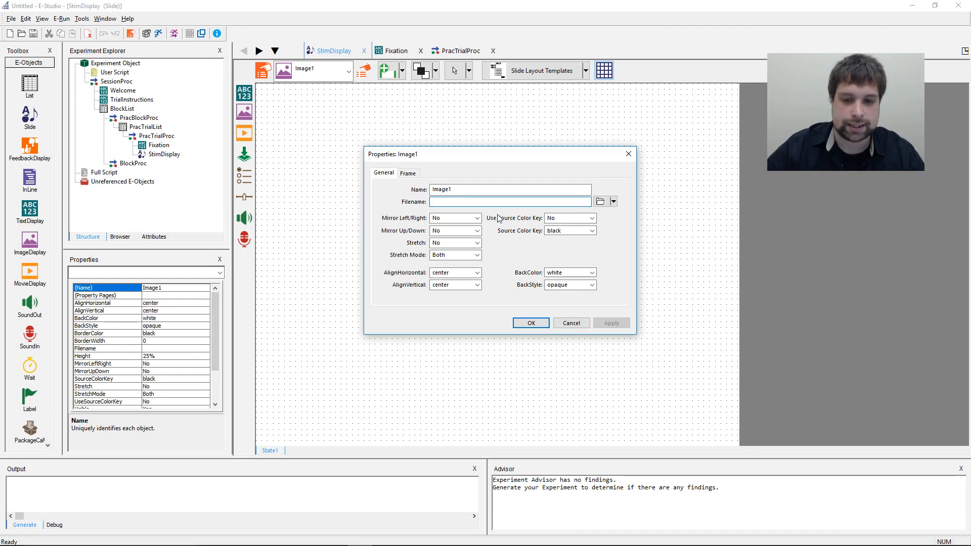
pyautogui.click(571, 323)
# - Check the attribute columns of PracTrialList and return to the StimDisplay slide
pyautogui.click(133, 128)
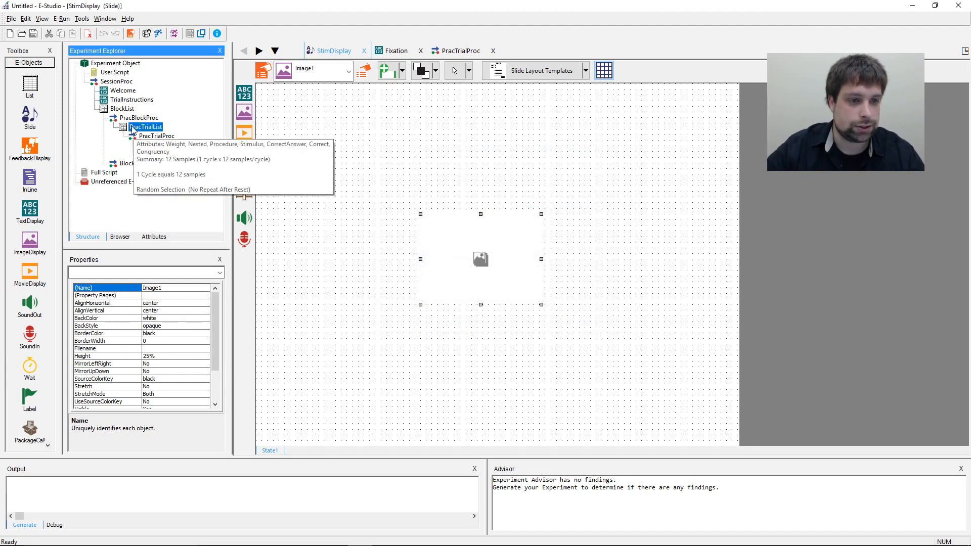
pyautogui.doubleClick(132, 128)
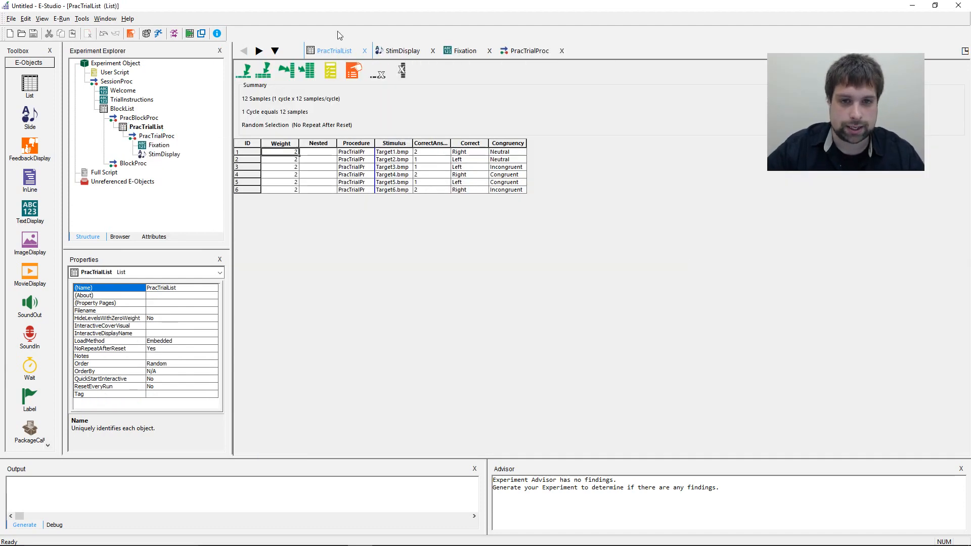
pyautogui.click(403, 50)
pyautogui.click(480, 236)
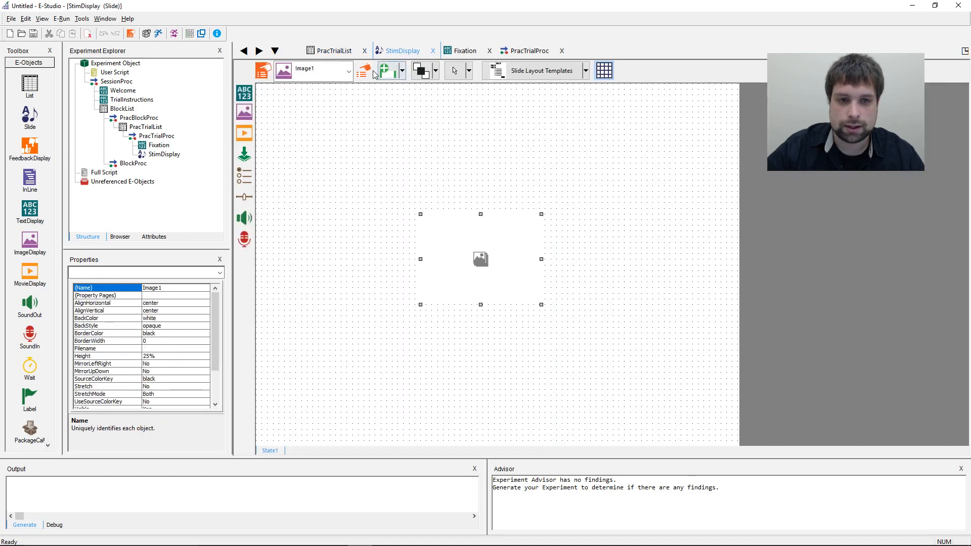
pyautogui.click(373, 72)
pyautogui.click(418, 233)
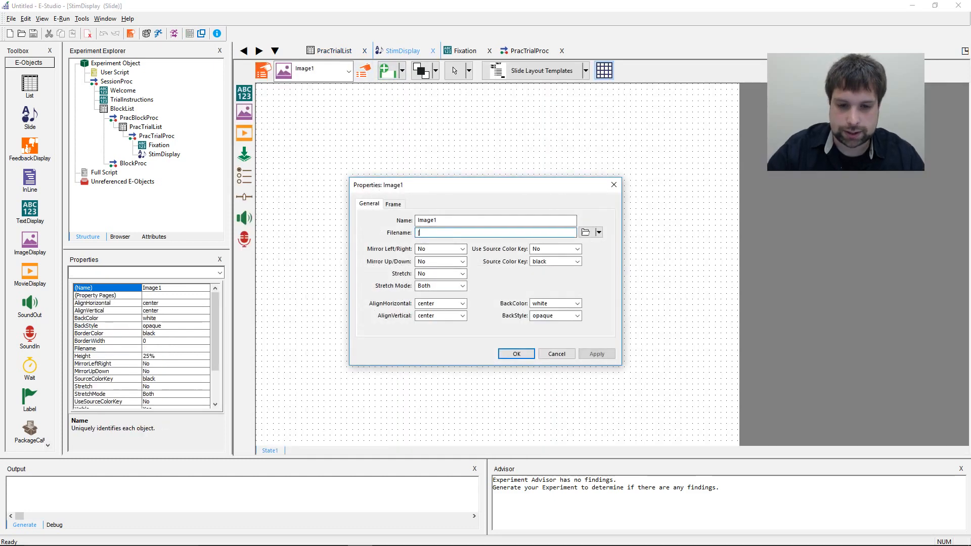
pyautogui.write('[Stimulus')
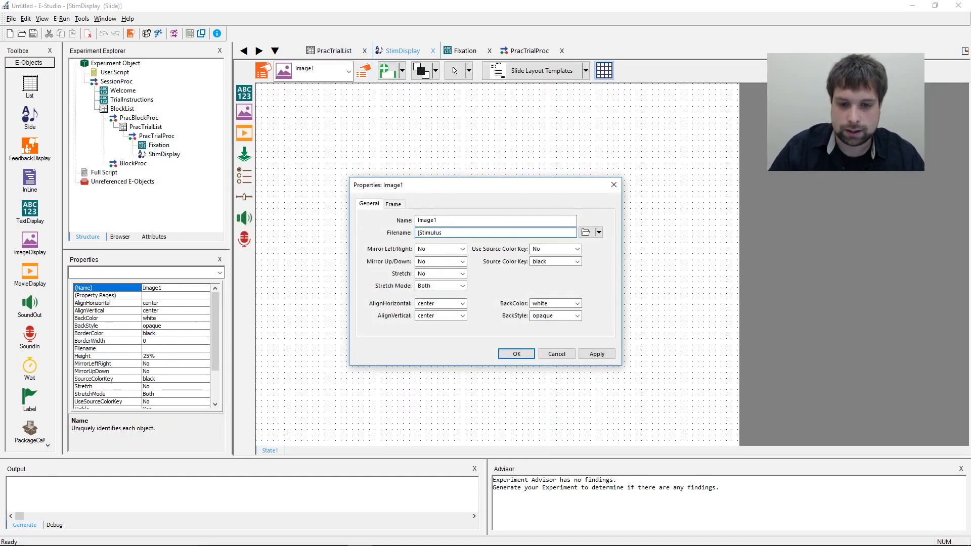
pyautogui.write(']')
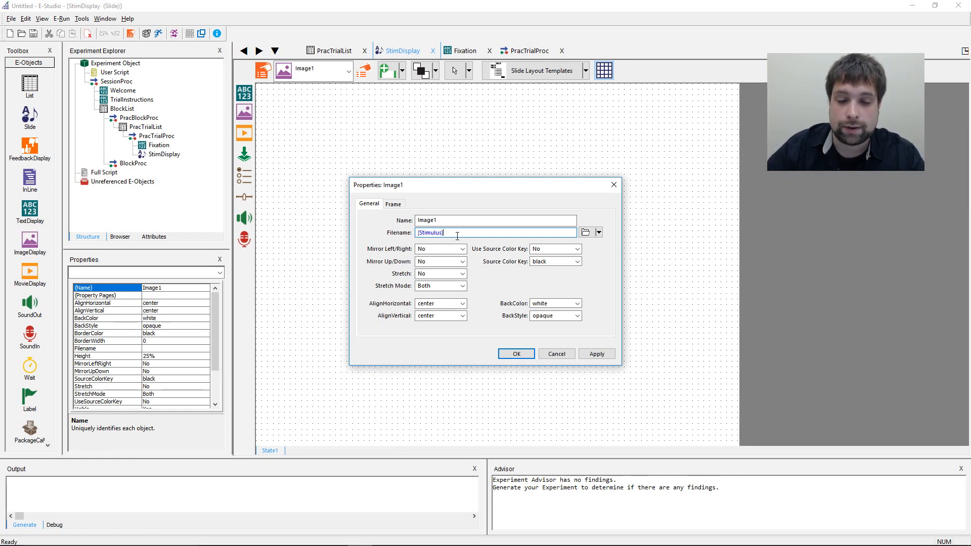
pyautogui.moveTo(457, 235); pyautogui.dragTo(415, 236)
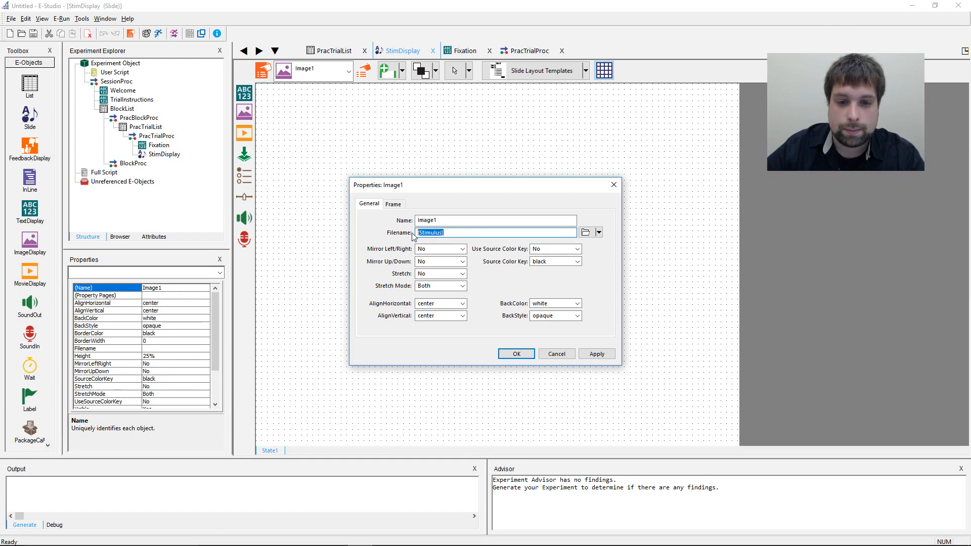
pyautogui.click(467, 233)
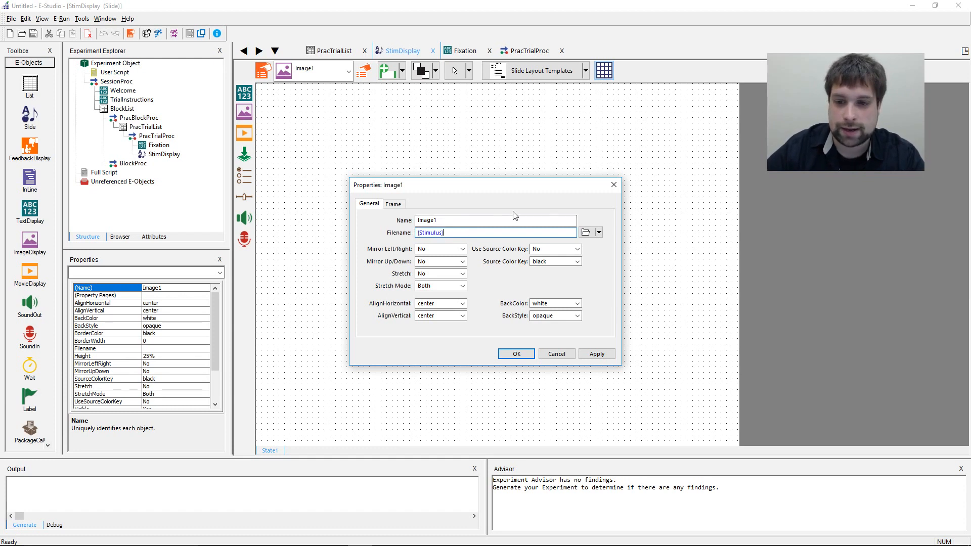
pyautogui.doubleClick(445, 233)
pyautogui.press('Delete')
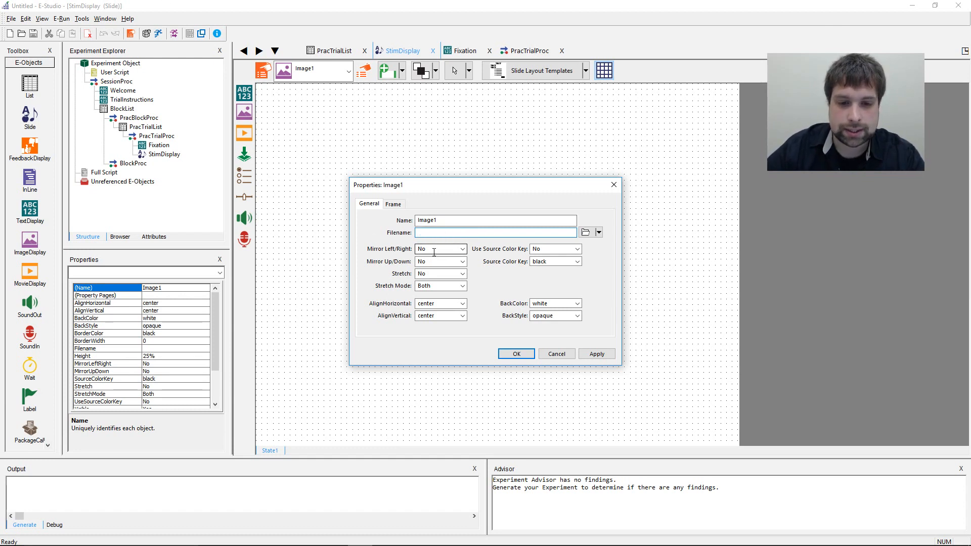
pyautogui.click(556, 354)
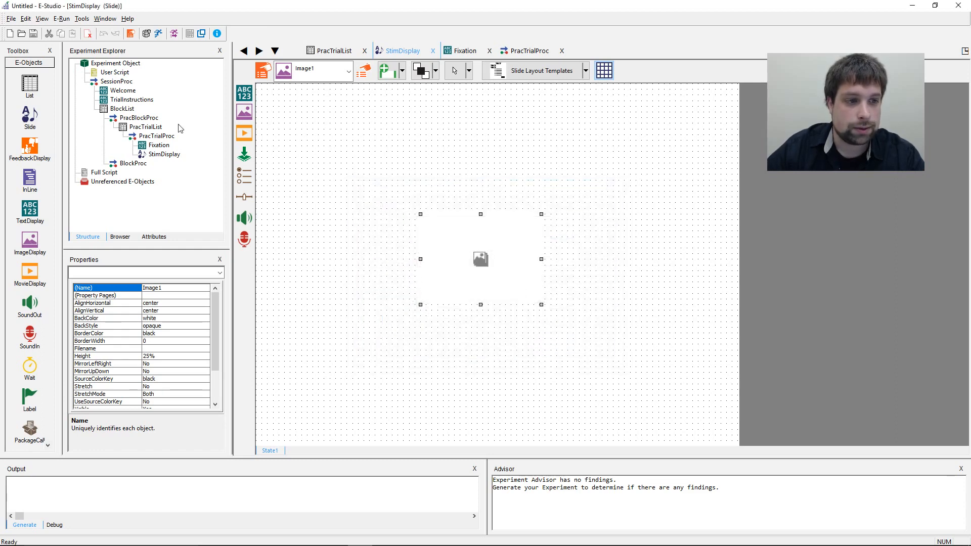
# - Review the image file names in the Stimulus column of PracTrialList and go back to StimDisplay
pyautogui.doubleClick(145, 127)
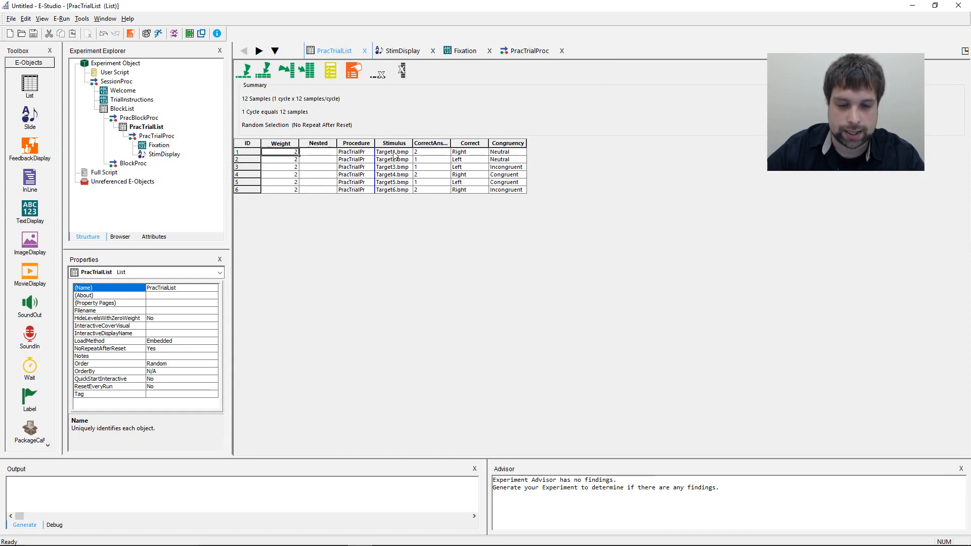
pyautogui.click(377, 153)
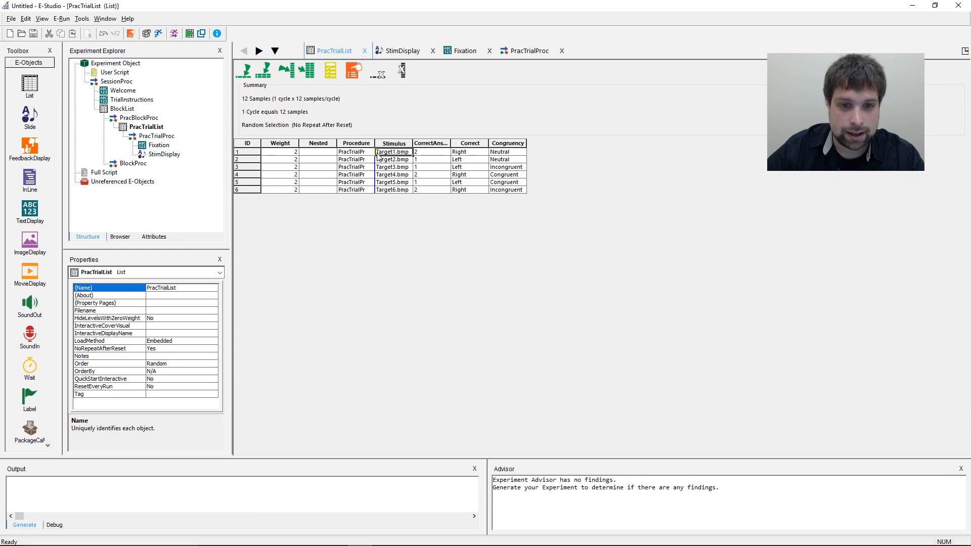
pyautogui.click(405, 167)
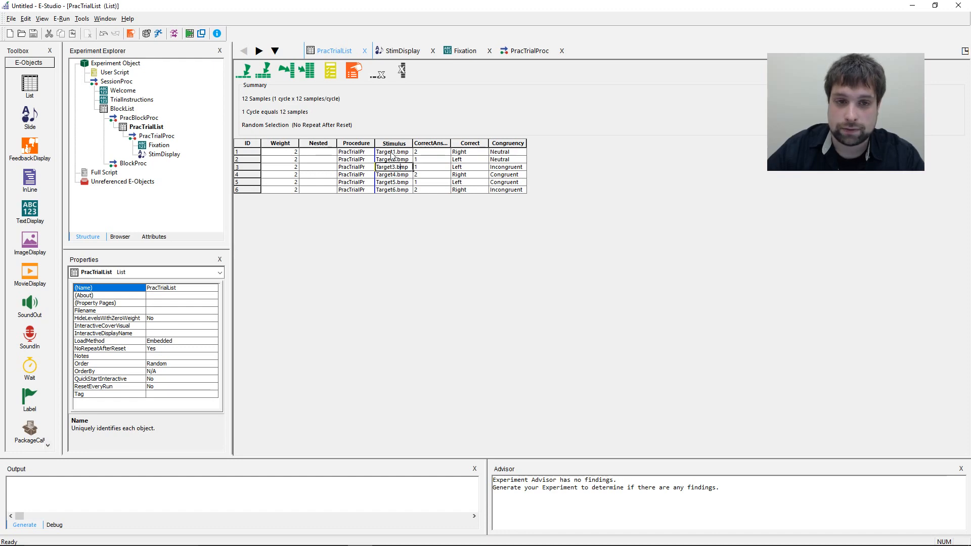
pyautogui.click(395, 52)
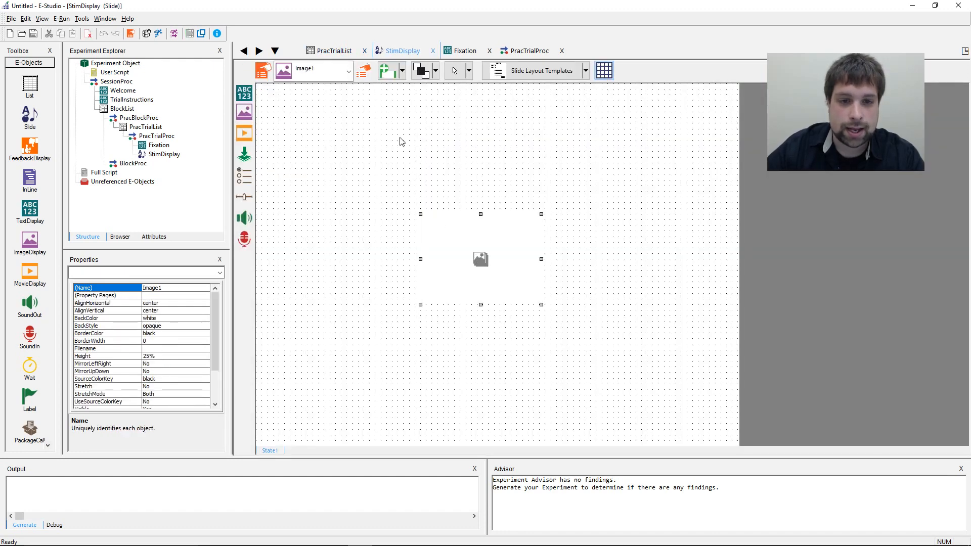
pyautogui.click(363, 71)
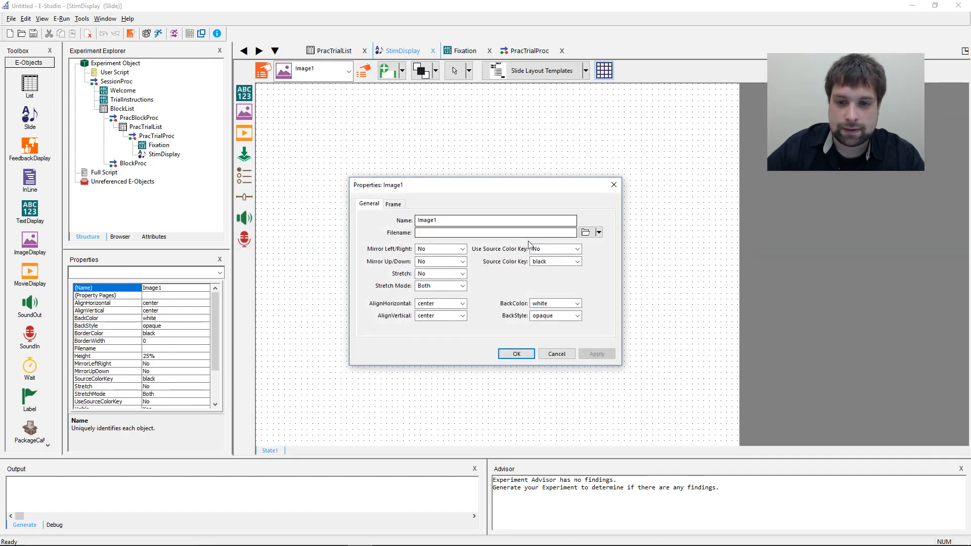
pyautogui.click(586, 232)
pyautogui.moveTo(561, 191); pyautogui.dragTo(562, 135)
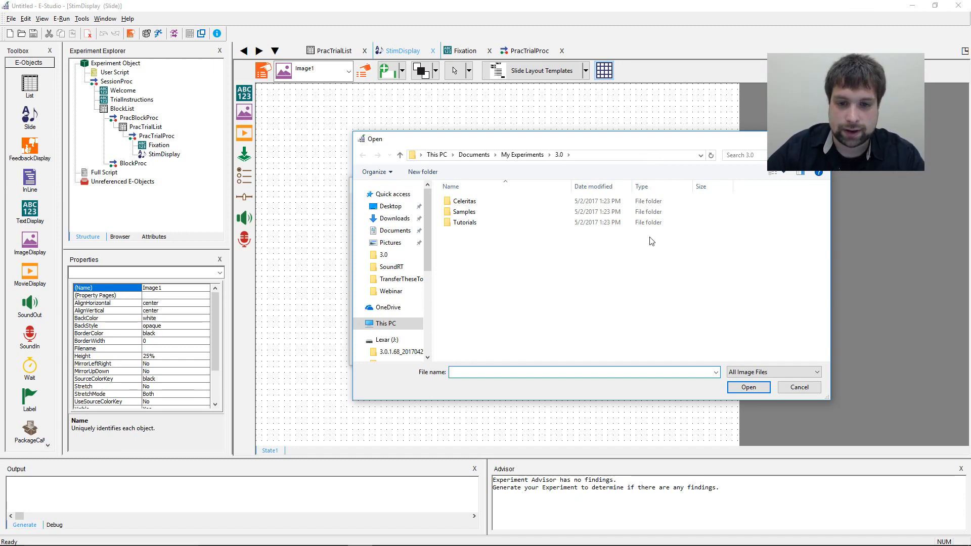
pyautogui.click(799, 387)
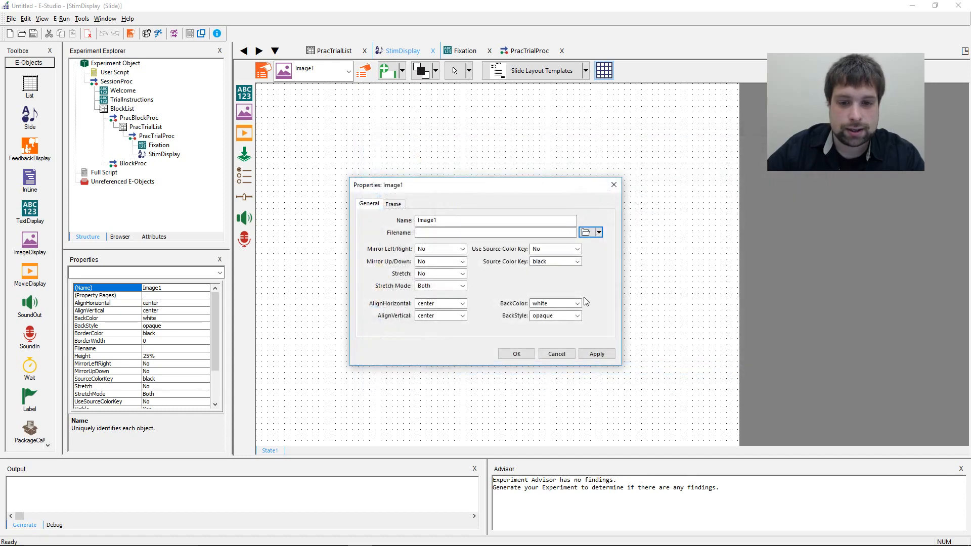
pyautogui.moveTo(514, 187); pyautogui.dragTo(526, 133)
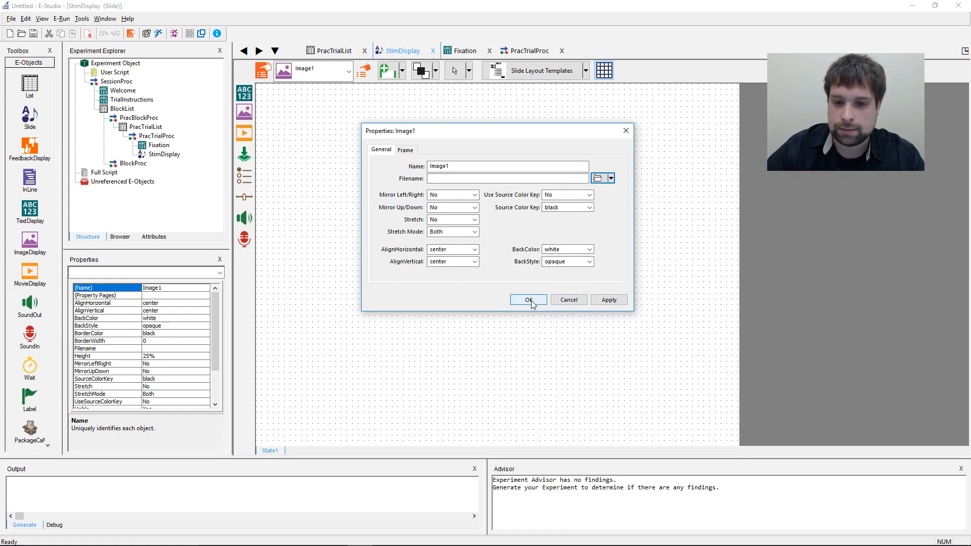
pyautogui.click(572, 301)
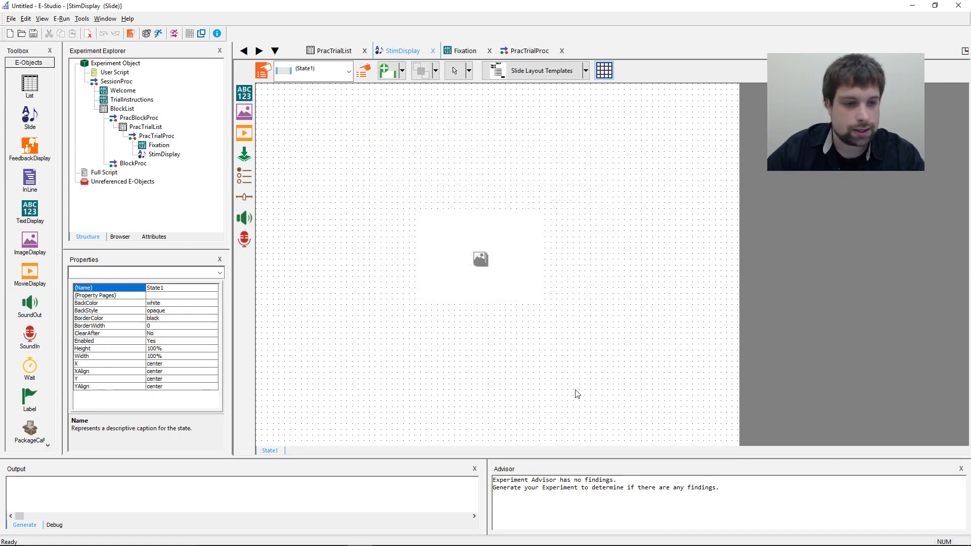
# - Save the experiment as FlankerTask in the My Experiments\3.0 folder
pyautogui.click(10, 19)
pyautogui.click(20, 40)
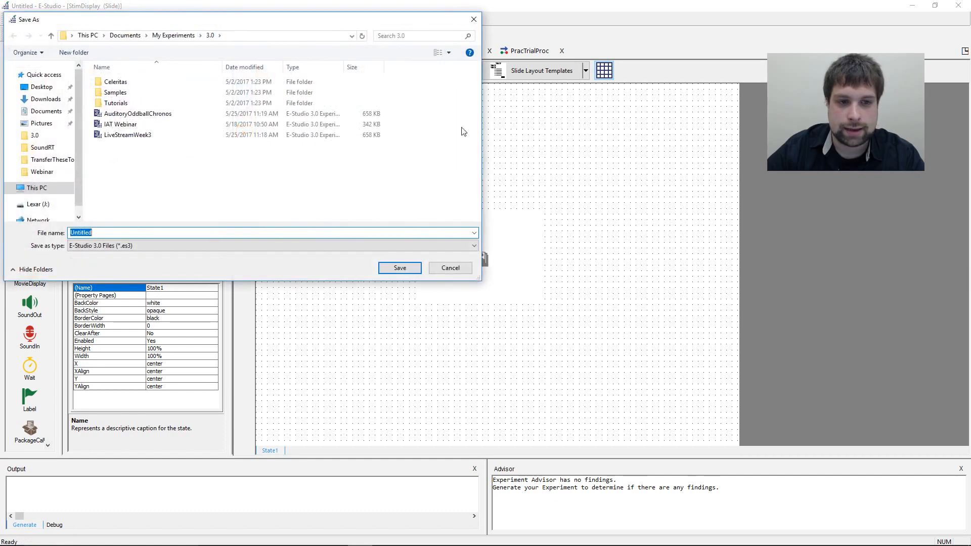
pyautogui.moveTo(230, 21); pyautogui.dragTo(406, 51)
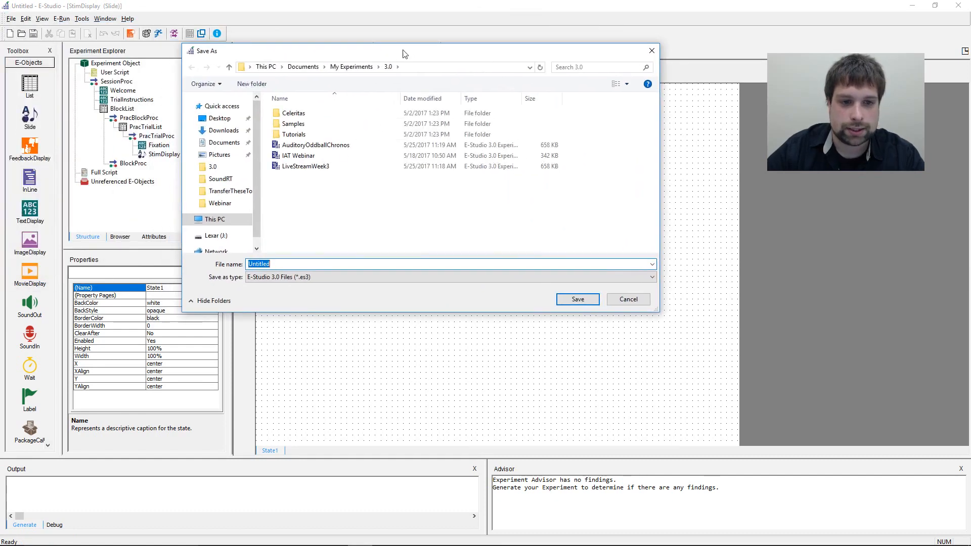
pyautogui.rightClick(358, 200)
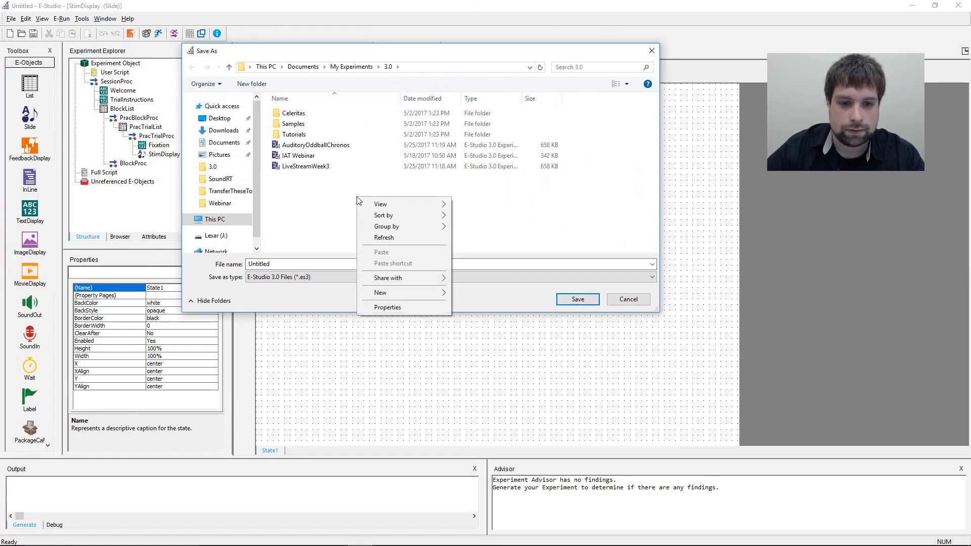
pyautogui.click(486, 246)
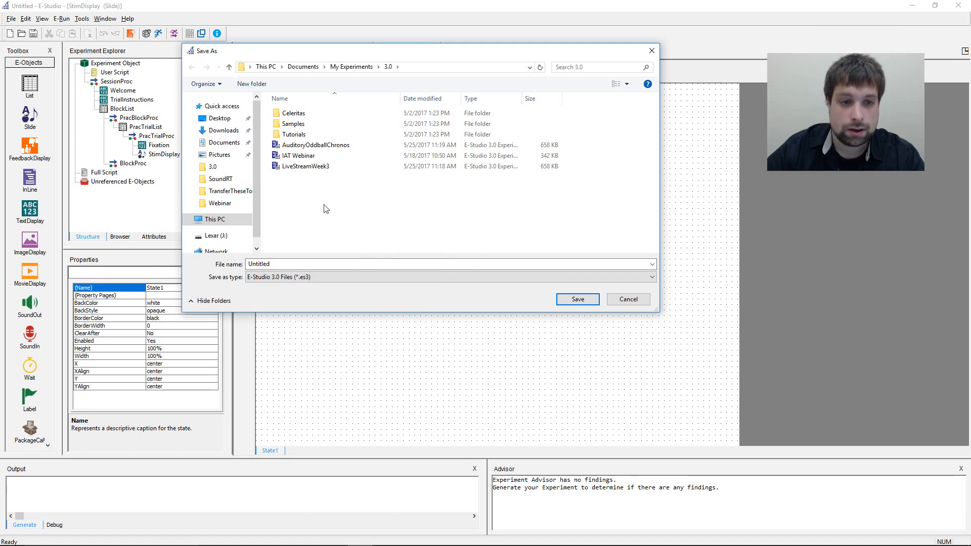
pyautogui.doubleClick(309, 263)
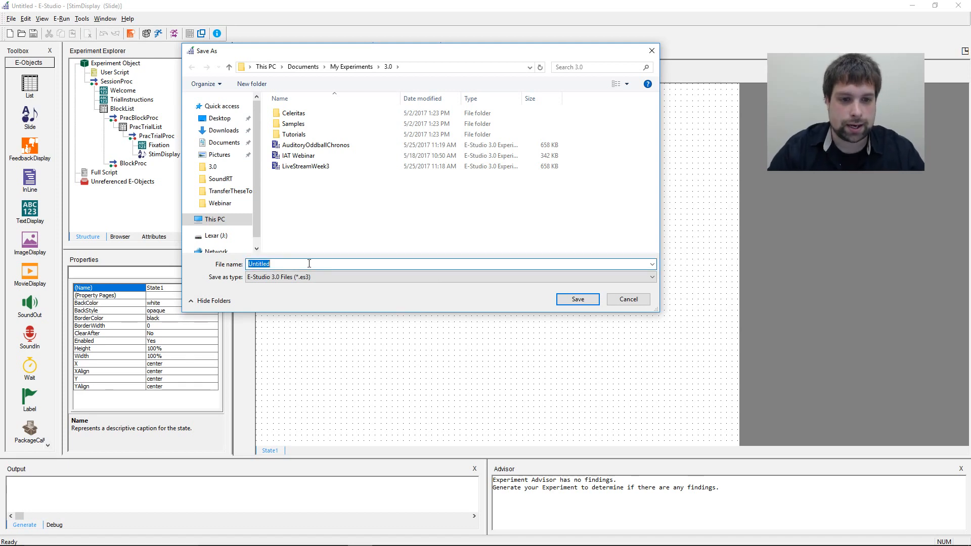
pyautogui.write('Fl')
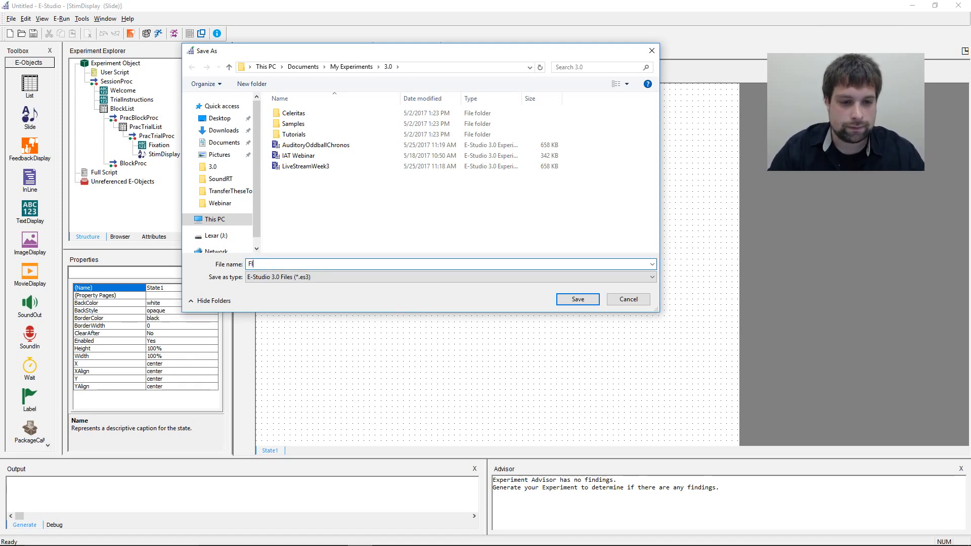
pyautogui.write('ankerTask')
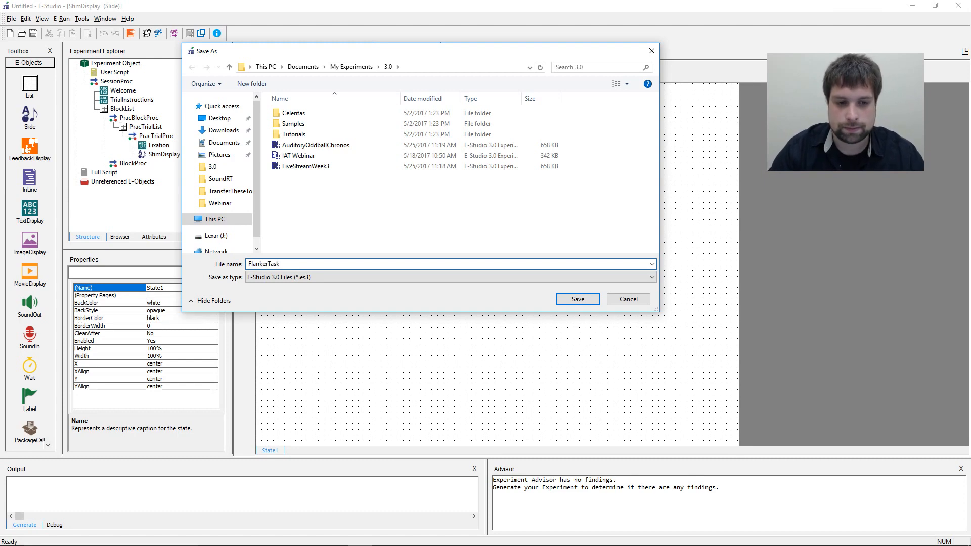
pyautogui.press('Return')
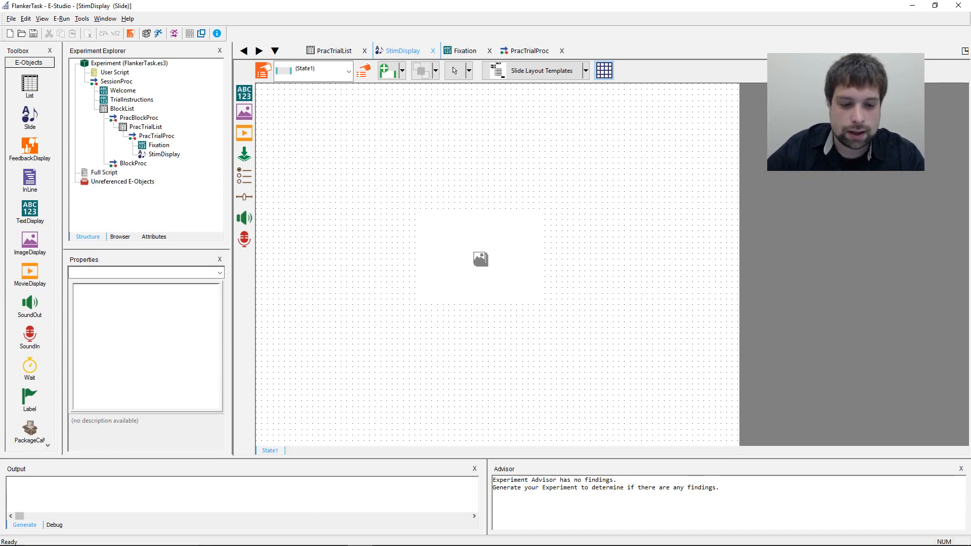
# - Switch to Photos to view the Target6.bmp arrow image, and close the viewer
pyautogui.moveTo(174, 545)
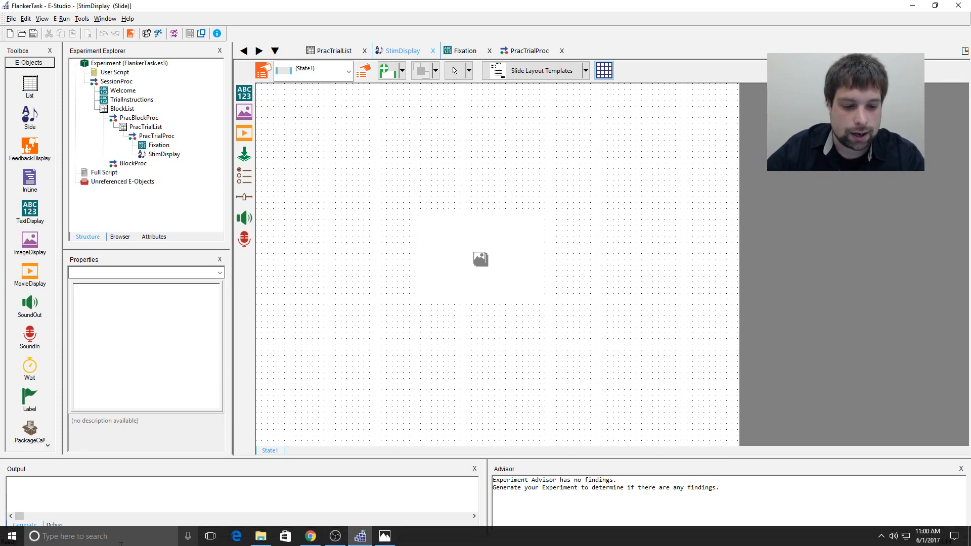
pyautogui.click(385, 537)
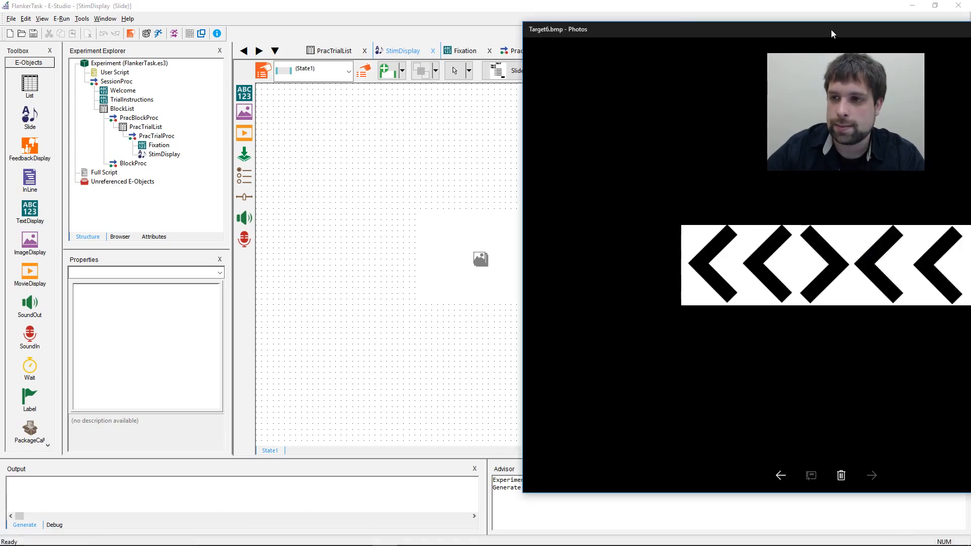
pyautogui.moveTo(830, 31); pyautogui.dragTo(649, 30)
pyautogui.click(934, 31)
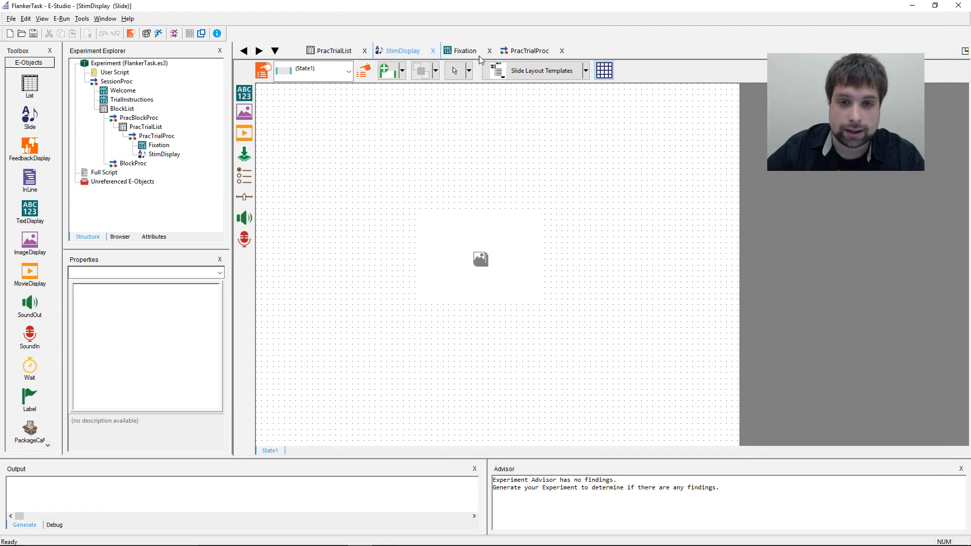
# - Compare the Target1.bmp to Target6.bmp entries in PracTrialList with the image files and reopen the StimDisplay slide
pyautogui.doubleClick(144, 127)
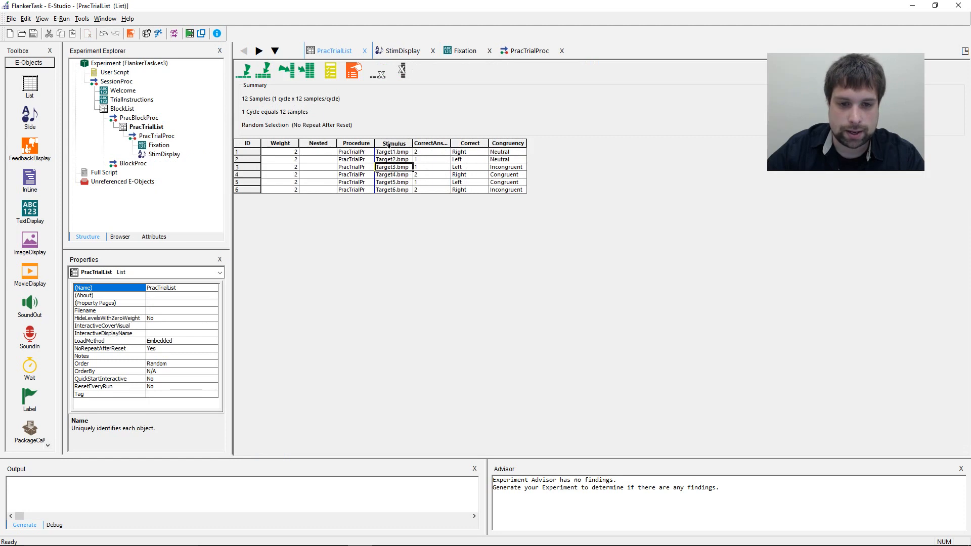
pyautogui.moveTo(393, 152); pyautogui.dragTo(398, 191)
pyautogui.click(397, 190)
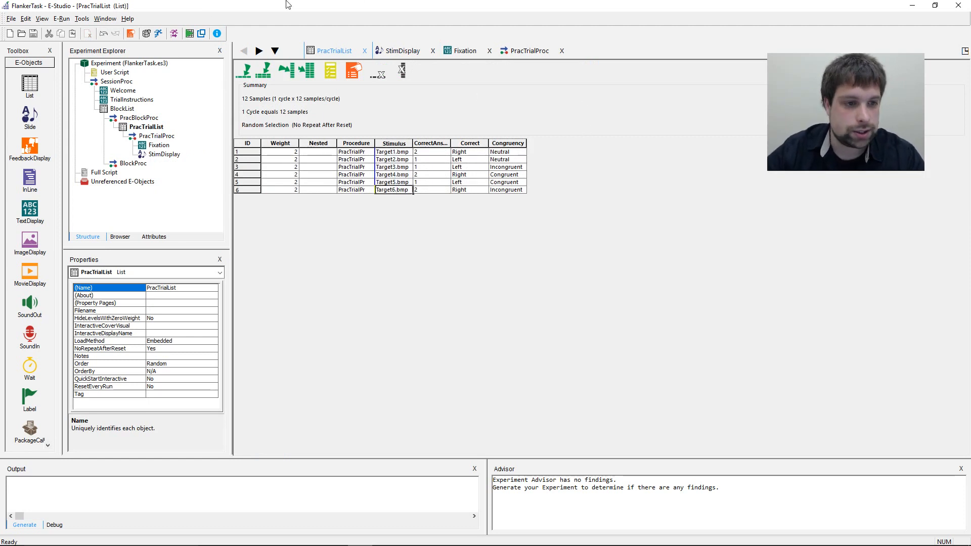
pyautogui.click(164, 153)
pyautogui.doubleClick(164, 152)
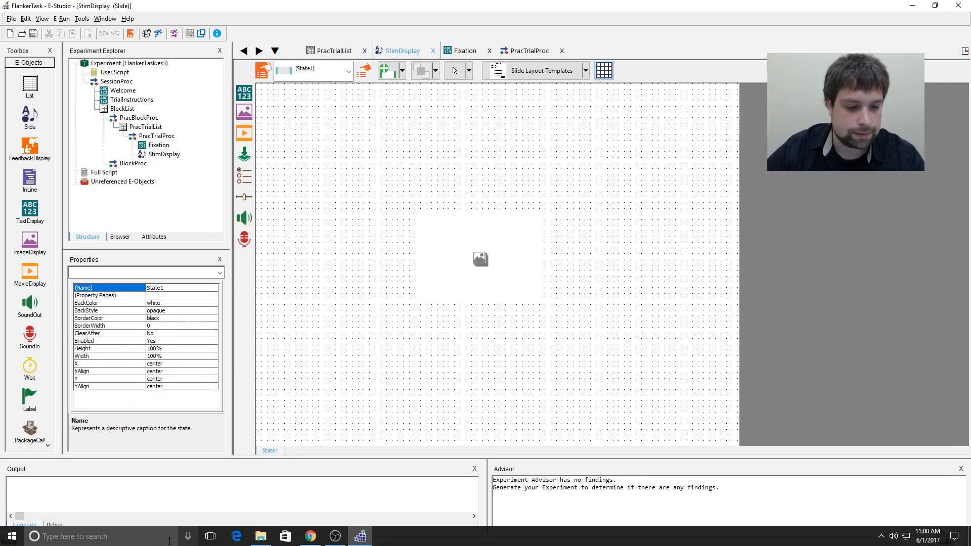
# - In File Explorer, copy the Target1 to Target6 bitmaps from the Flanker folder on the Lexar drive into Documents\My Experiments\3.0
pyautogui.click(261, 536)
pyautogui.moveTo(555, 315); pyautogui.dragTo(551, 235)
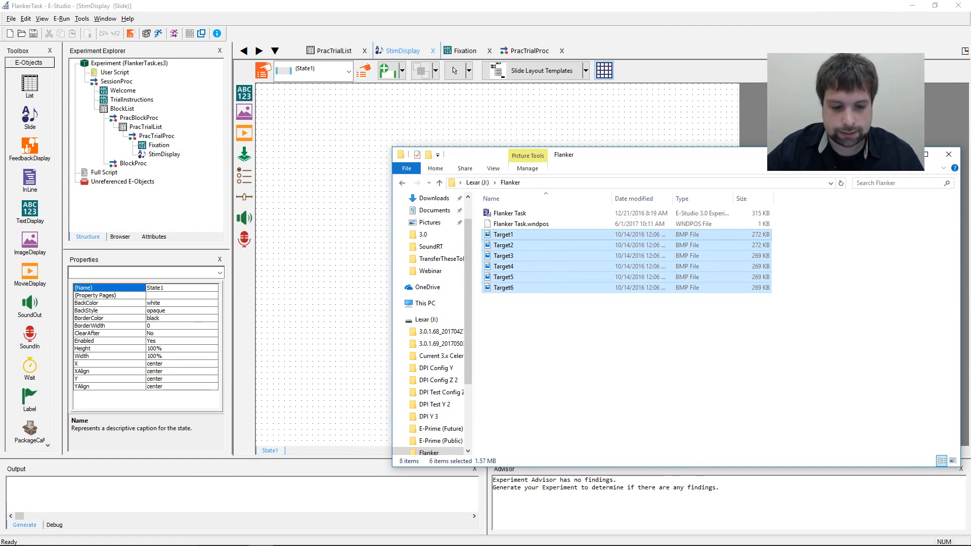
pyautogui.rightClick(260, 536)
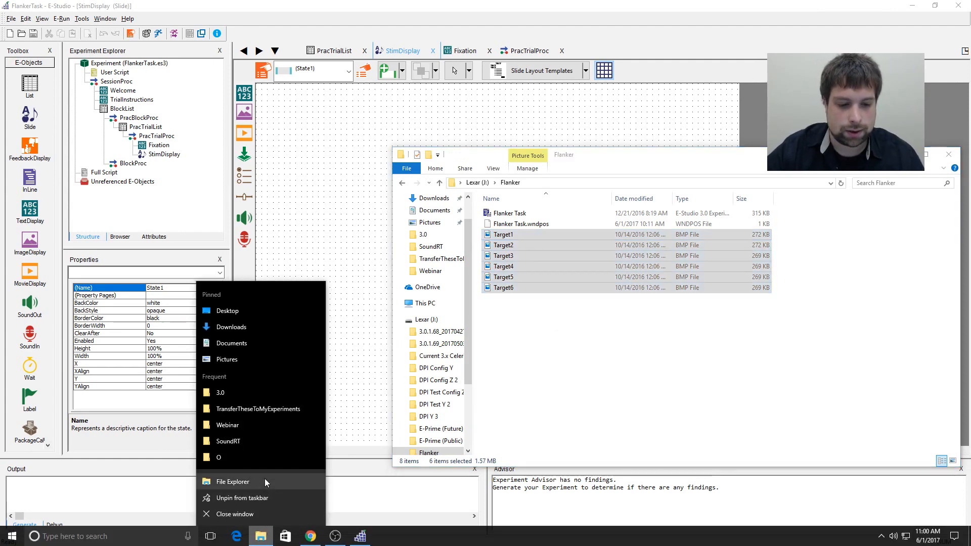
pyautogui.click(265, 481)
pyautogui.click(46, 96)
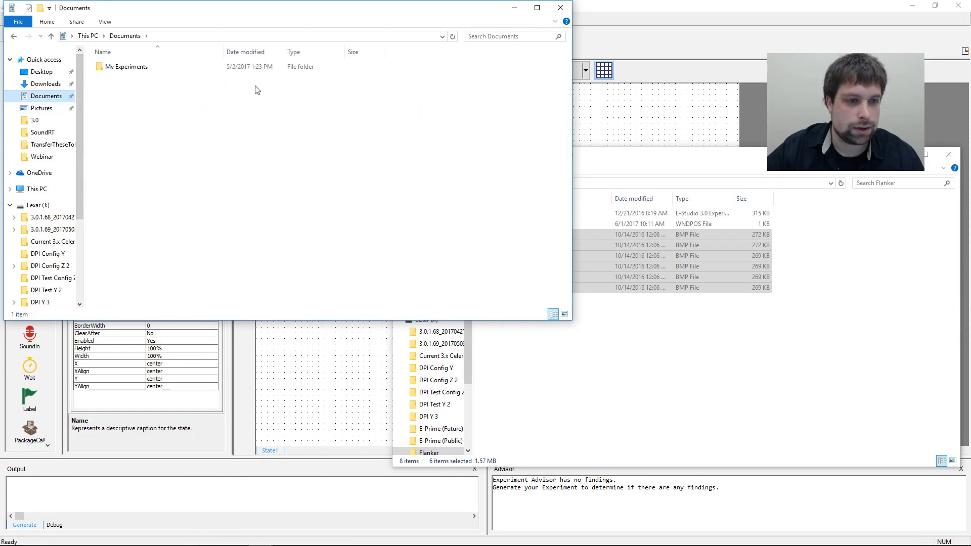
pyautogui.moveTo(248, 19); pyautogui.dragTo(331, 41)
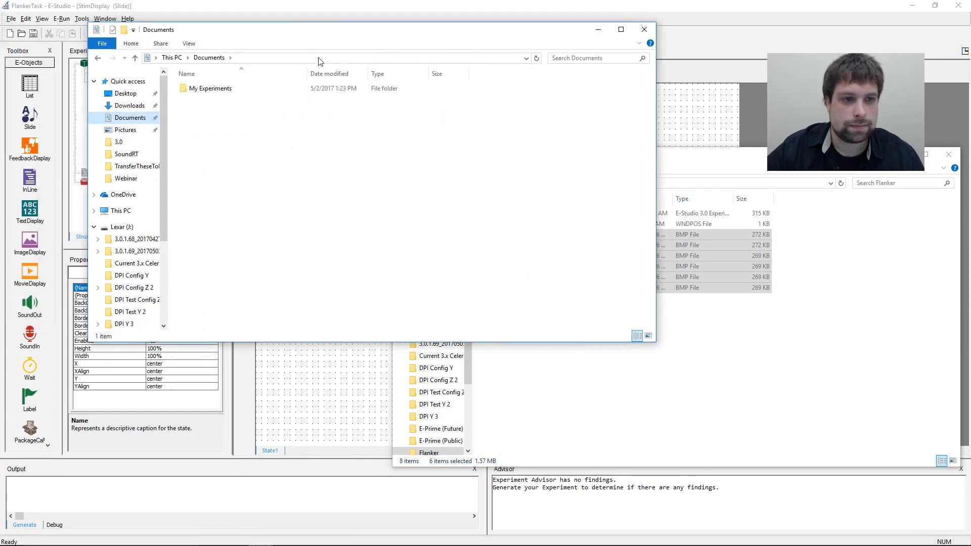
pyautogui.doubleClick(255, 88)
pyautogui.click(254, 89)
pyautogui.doubleClick(255, 88)
pyautogui.hotkey('ctrl', 'v')
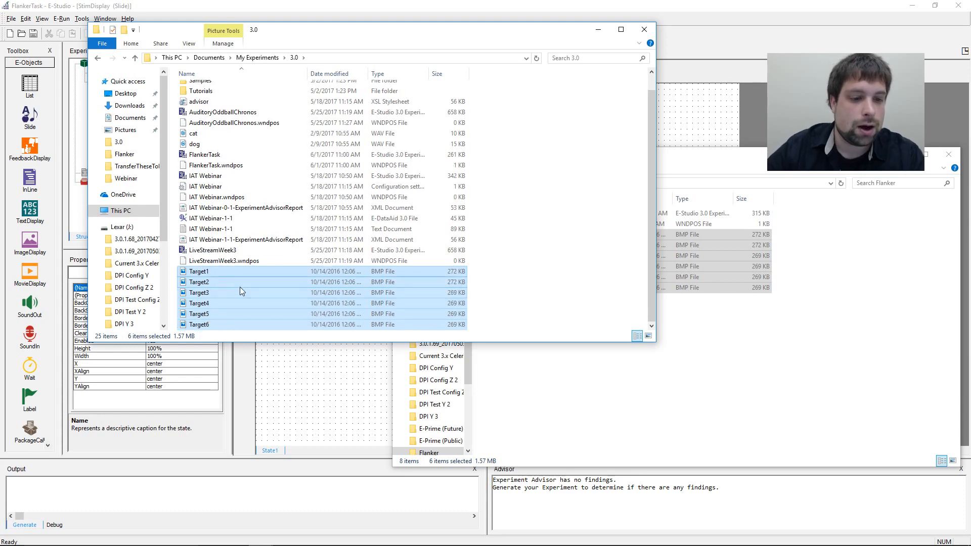
# - Check that the FlankerTask experiment file sits beside the Target images in the 3.0 folder, and close that folder window
pyautogui.click(217, 155)
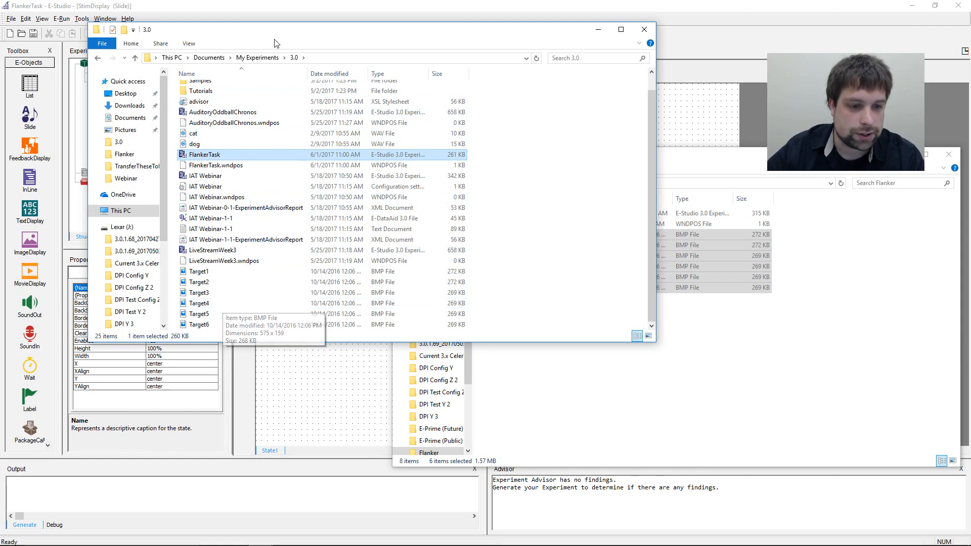
pyautogui.click(231, 251)
pyautogui.click(208, 176)
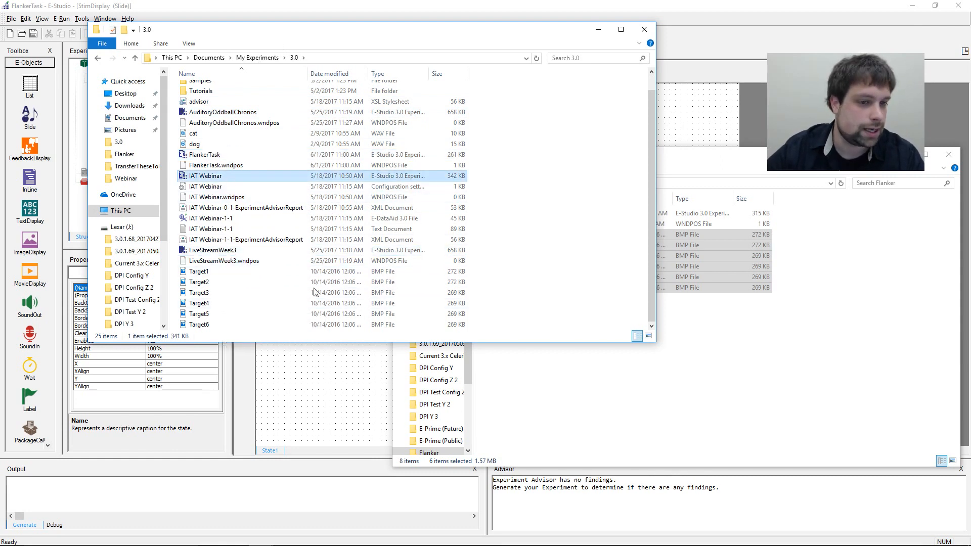
pyautogui.click(237, 155)
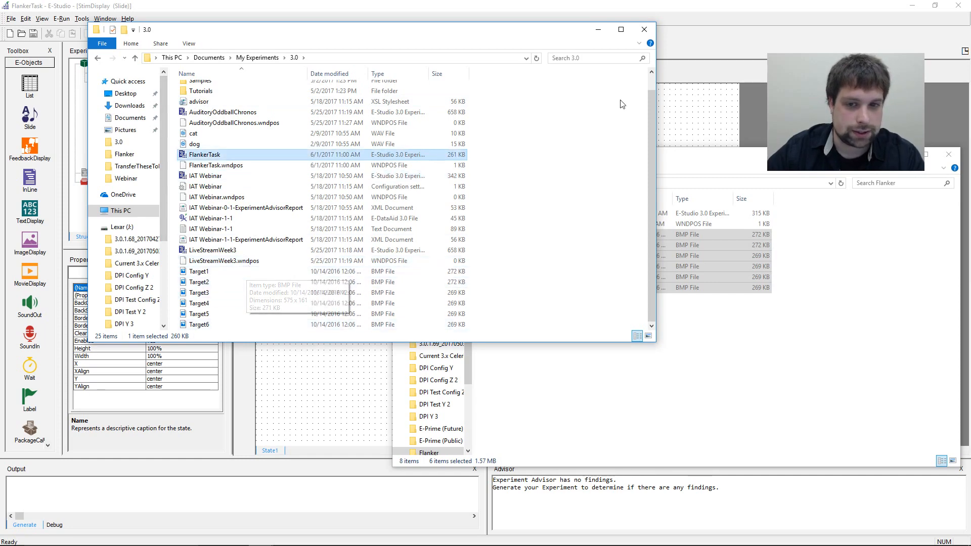
pyautogui.click(645, 32)
pyautogui.click(850, 265)
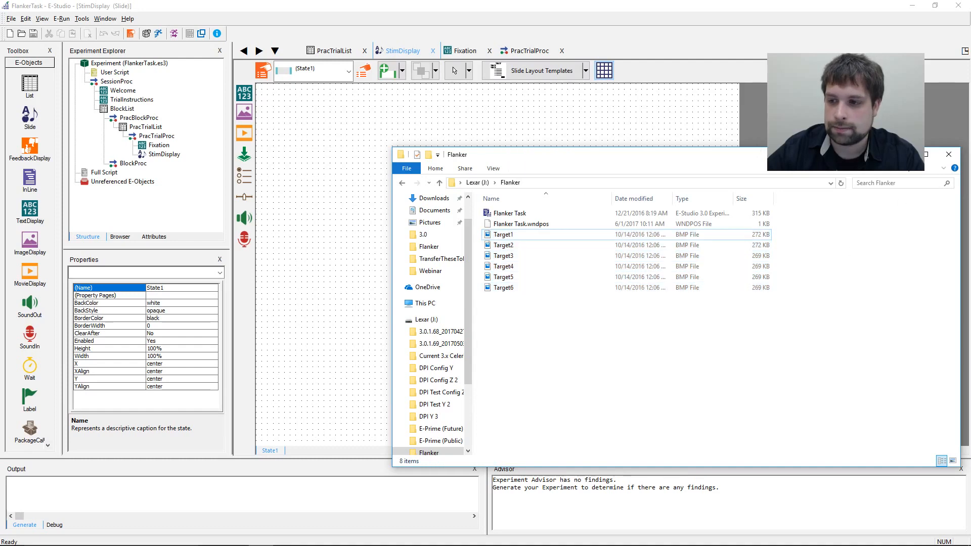
# - Switch back to E-Studio and add an image object near the center of the StimDisplay slide
pyautogui.click(375, 210)
pyautogui.click(480, 263)
pyautogui.click(354, 167)
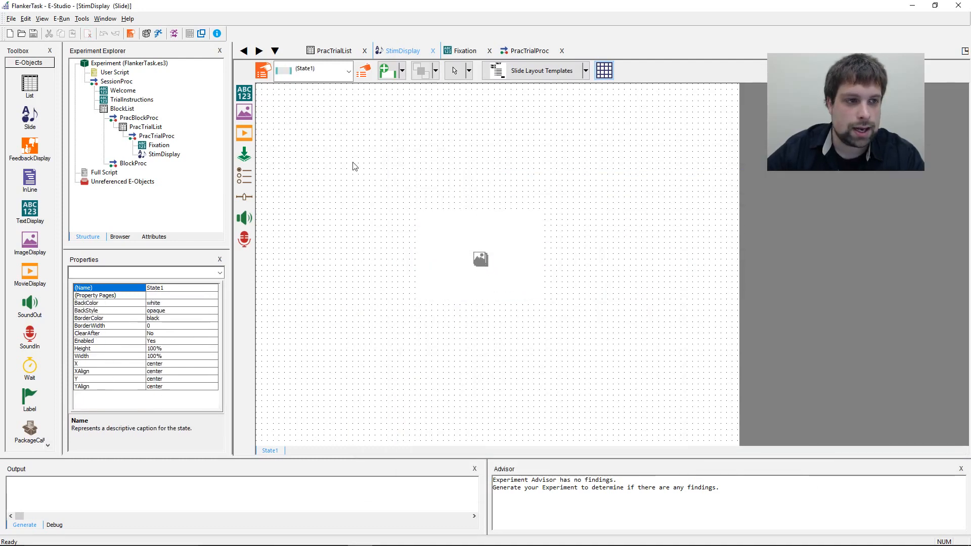
# - Set the image object's file to Target1.bmp from the 3.0 experiment folder and apply it
pyautogui.click(427, 251)
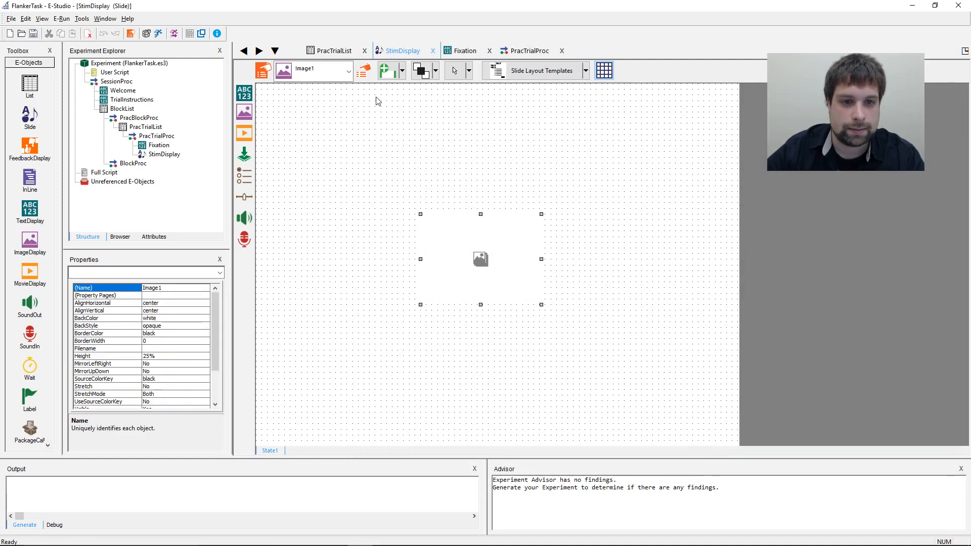
pyautogui.click(363, 73)
pyautogui.click(591, 231)
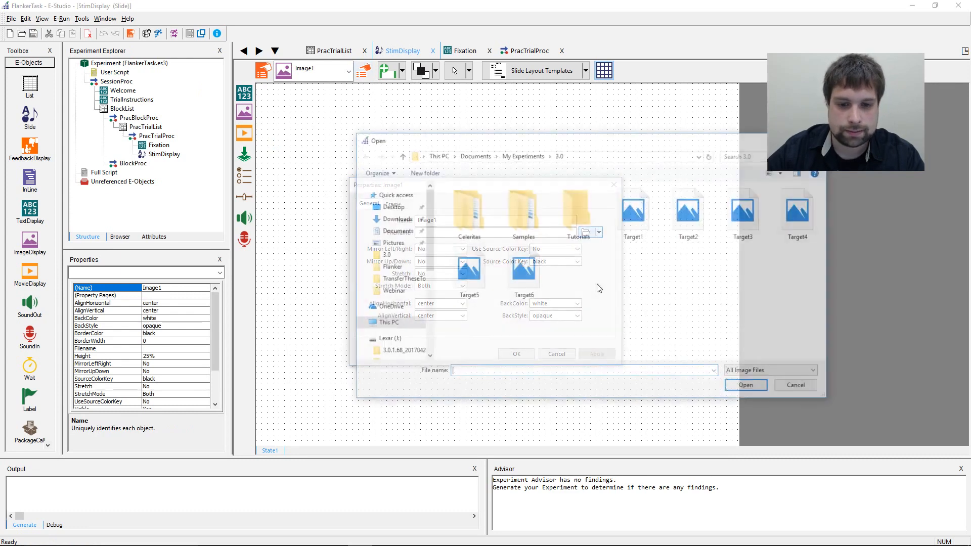
pyautogui.click(630, 225)
pyautogui.press('Right')
pyautogui.press('Right')
pyautogui.press('Right')
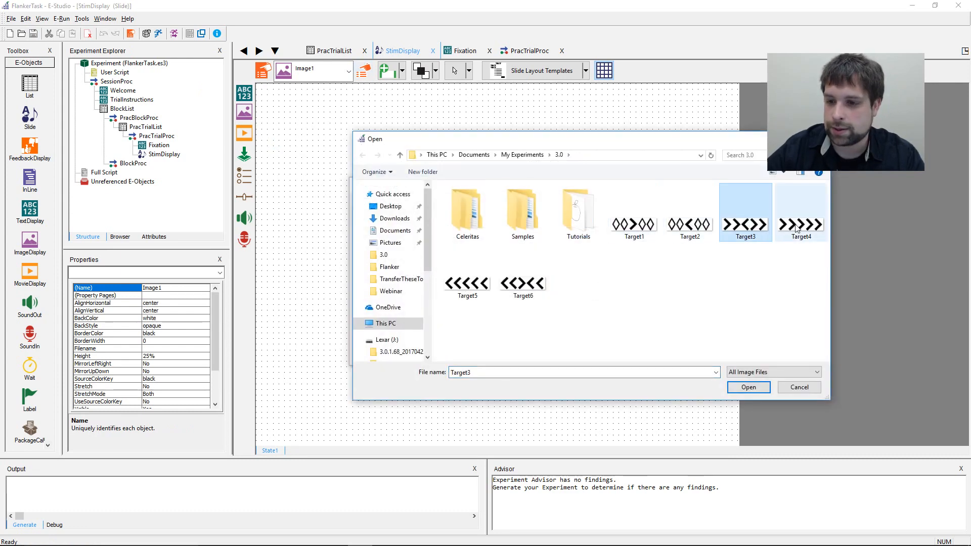
pyautogui.press('Right')
pyautogui.press('Right')
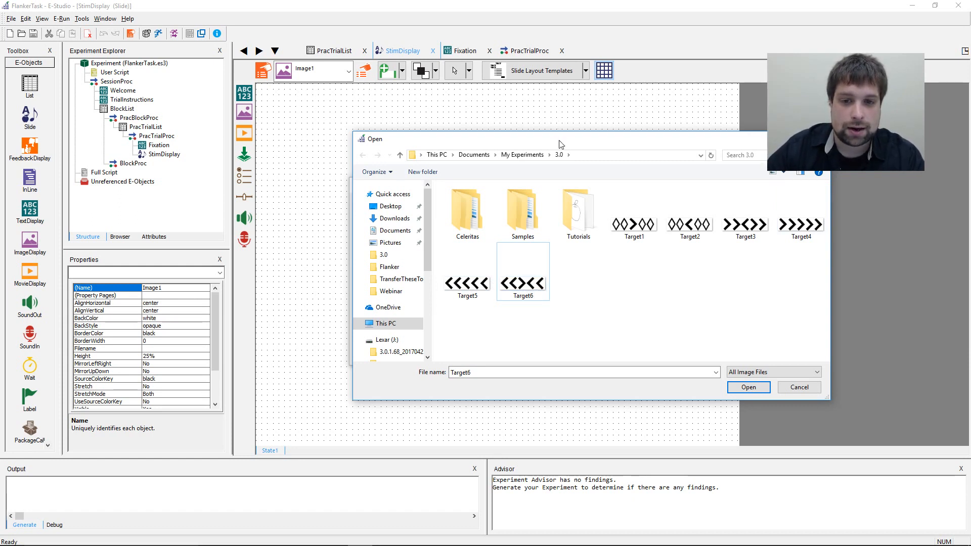
pyautogui.moveTo(560, 144); pyautogui.dragTo(660, 258)
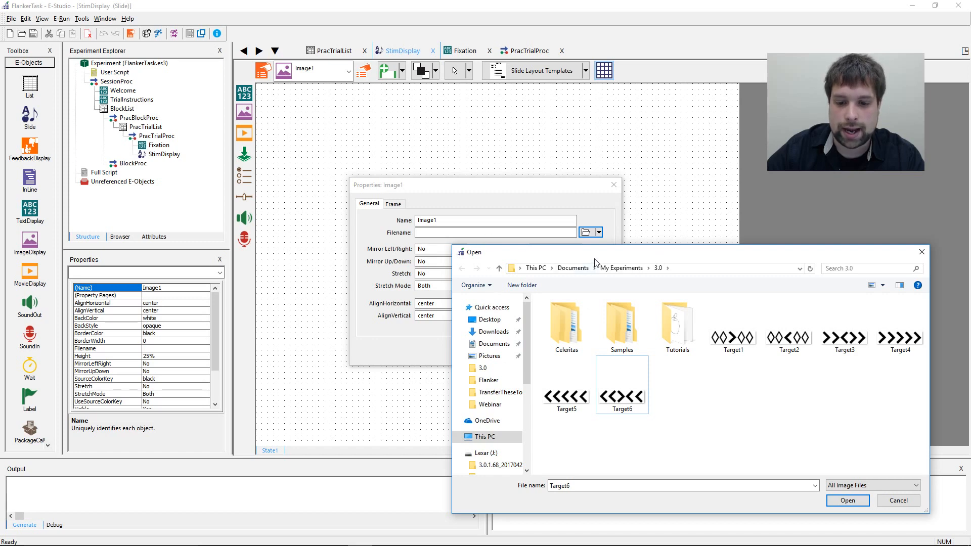
pyautogui.moveTo(594, 259); pyautogui.dragTo(535, 201)
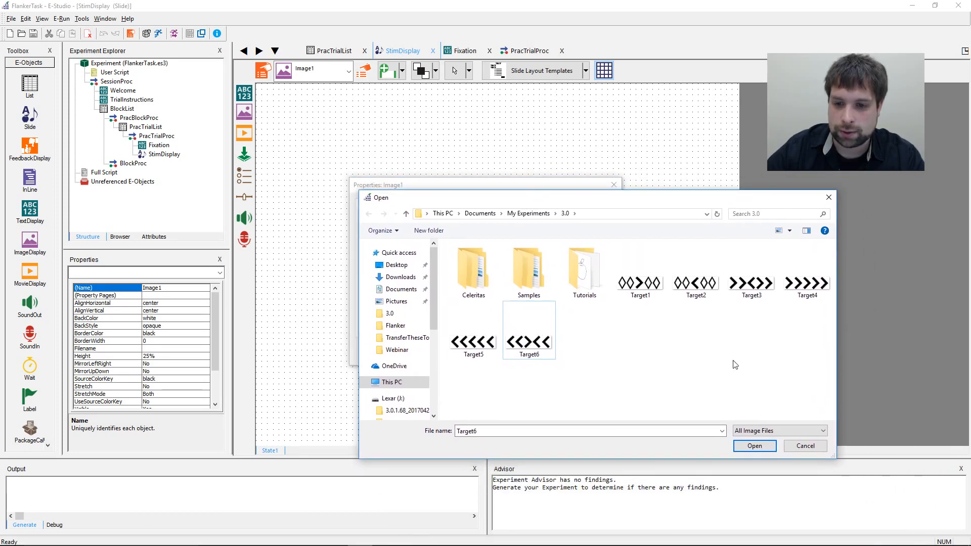
pyautogui.doubleClick(639, 283)
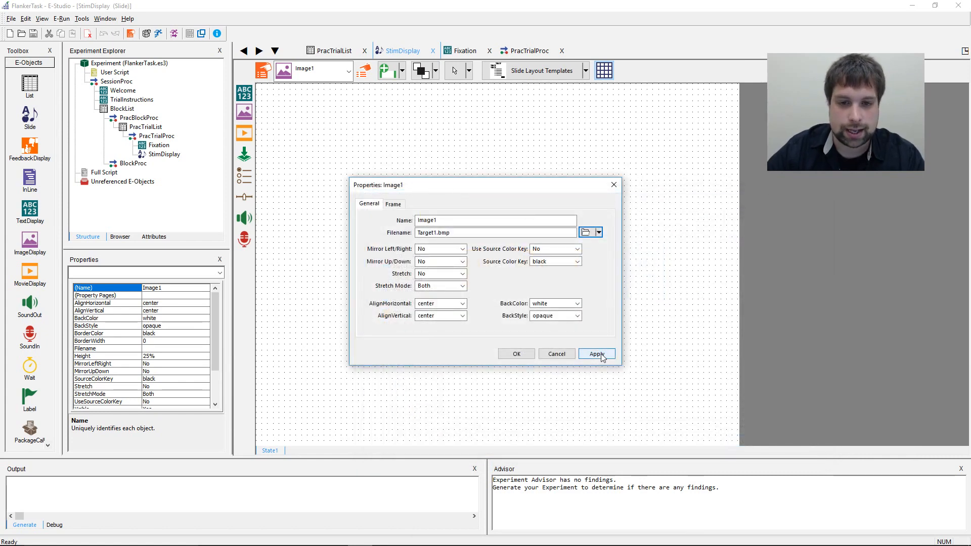
pyautogui.click(598, 354)
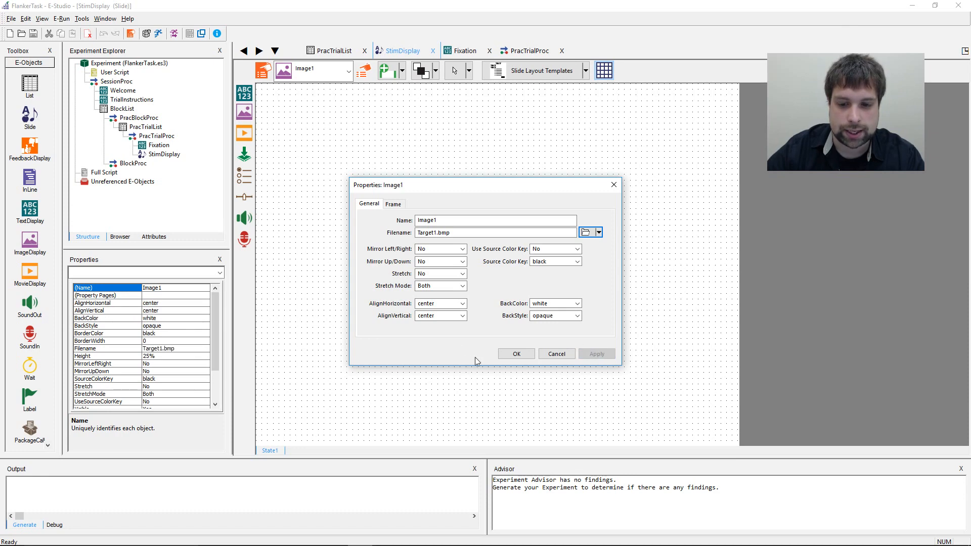
pyautogui.click(516, 354)
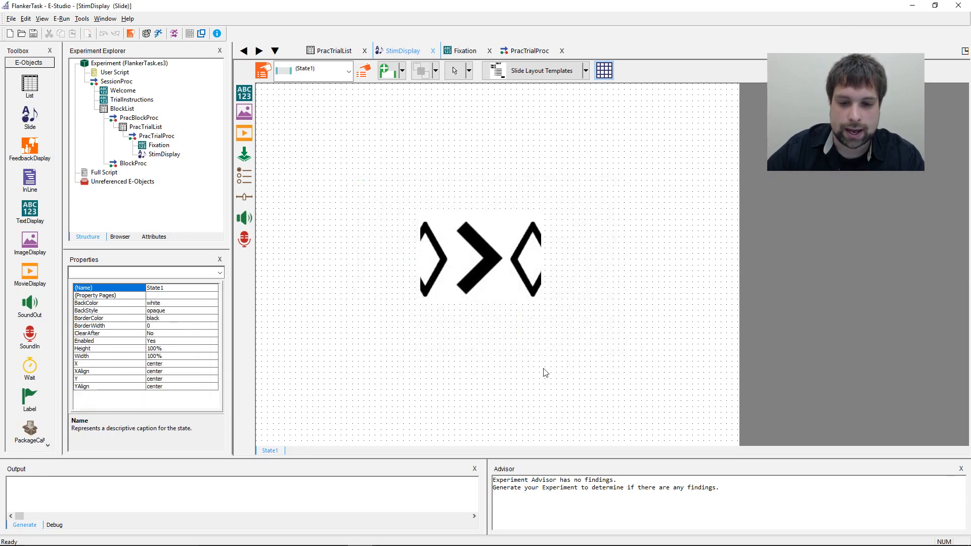
# - Resize the image frame to about 28% of the slide height and reposition it near the slide's center
pyautogui.click(480, 248)
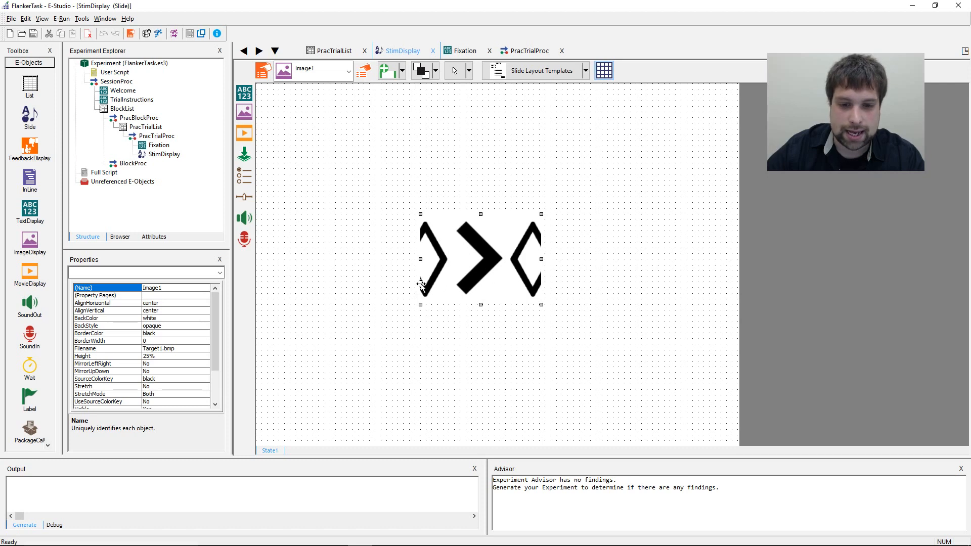
pyautogui.moveTo(487, 271)
pyautogui.mouseDown()
pyautogui.moveTo(515, 269)
pyautogui.moveTo(493, 264)
pyautogui.mouseUp()
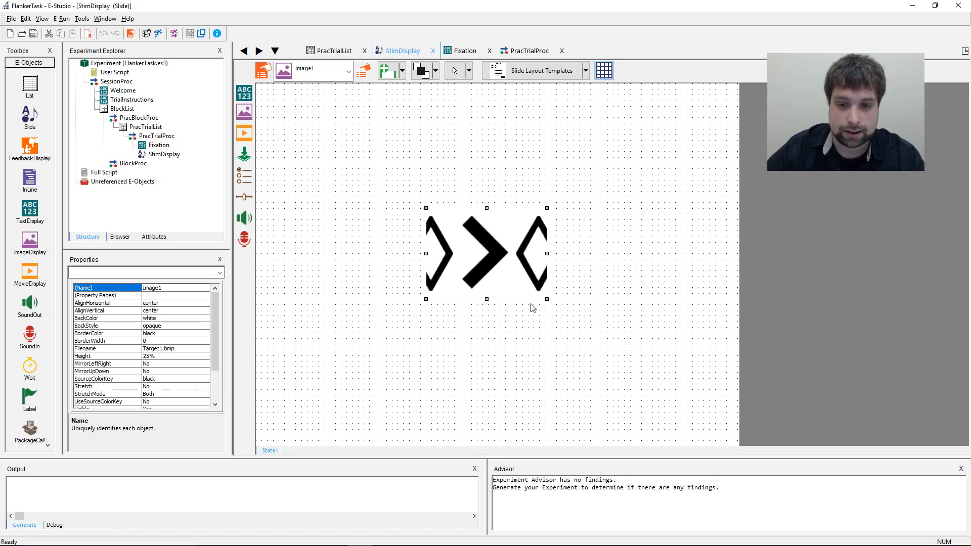
pyautogui.moveTo(546, 300); pyautogui.dragTo(715, 341)
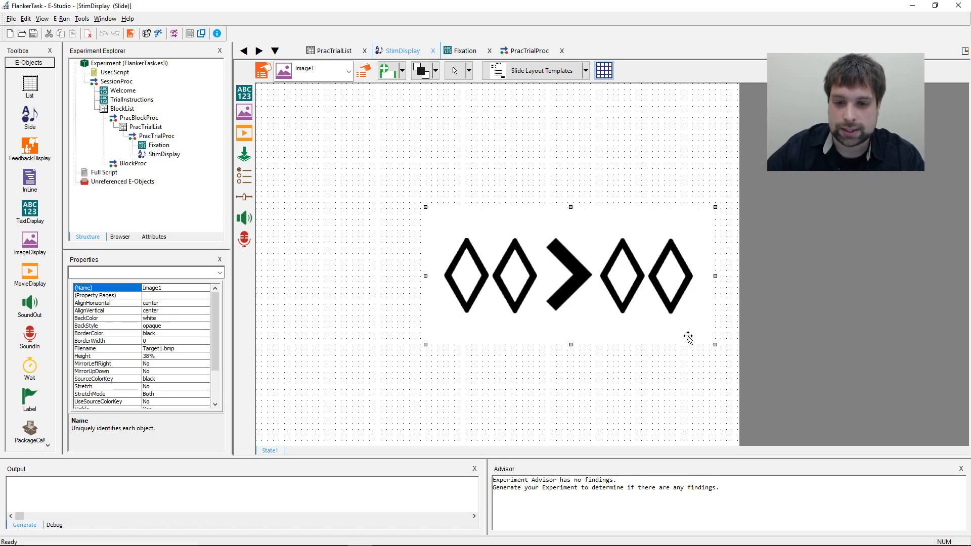
pyautogui.moveTo(633, 315); pyautogui.dragTo(563, 320)
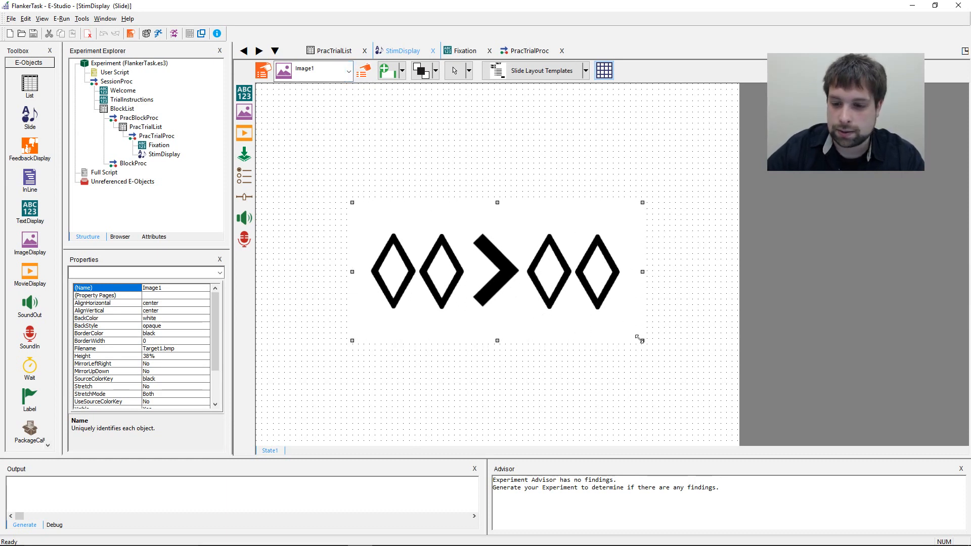
pyautogui.moveTo(643, 341); pyautogui.dragTo(604, 314)
pyautogui.moveTo(546, 278)
pyautogui.mouseDown()
pyautogui.moveTo(531, 277)
pyautogui.moveTo(539, 291)
pyautogui.mouseUp()
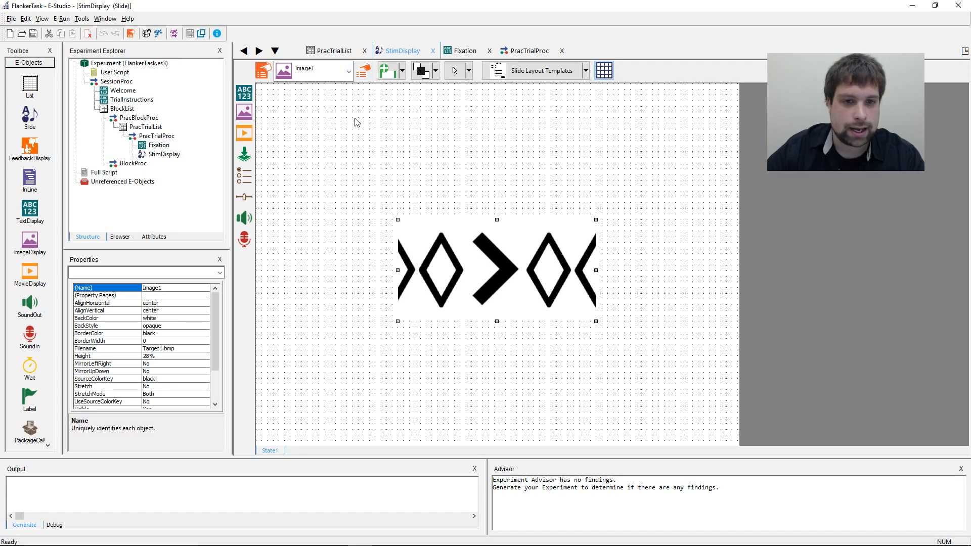
# - Set the image's Stretch property to Yes and apply the change
pyautogui.click(363, 71)
pyautogui.moveTo(482, 184); pyautogui.dragTo(759, 134)
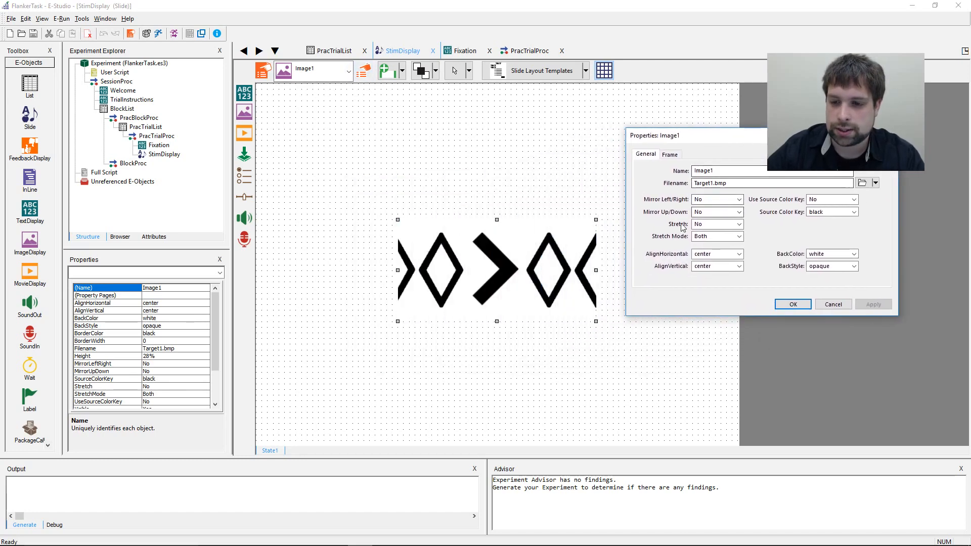
pyautogui.click(725, 224)
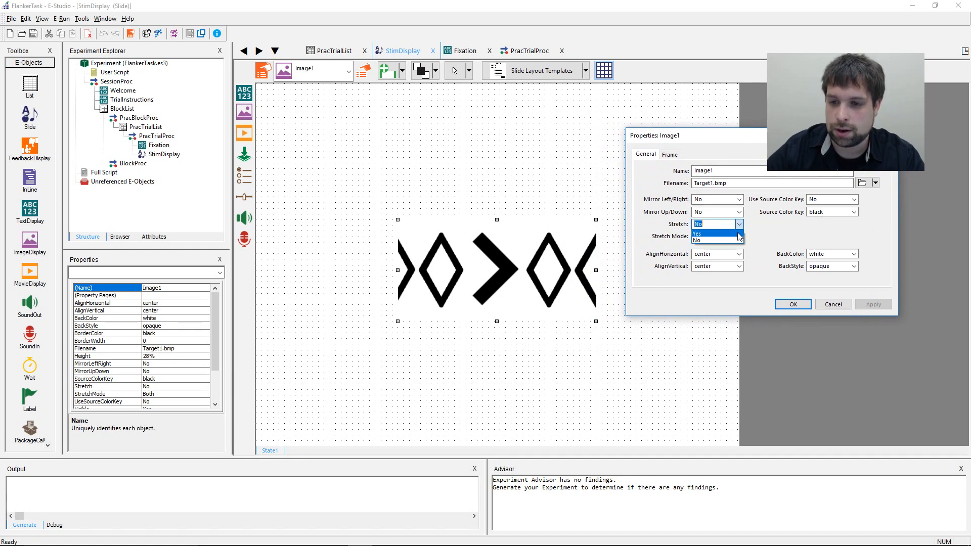
pyautogui.click(718, 239)
pyautogui.click(867, 305)
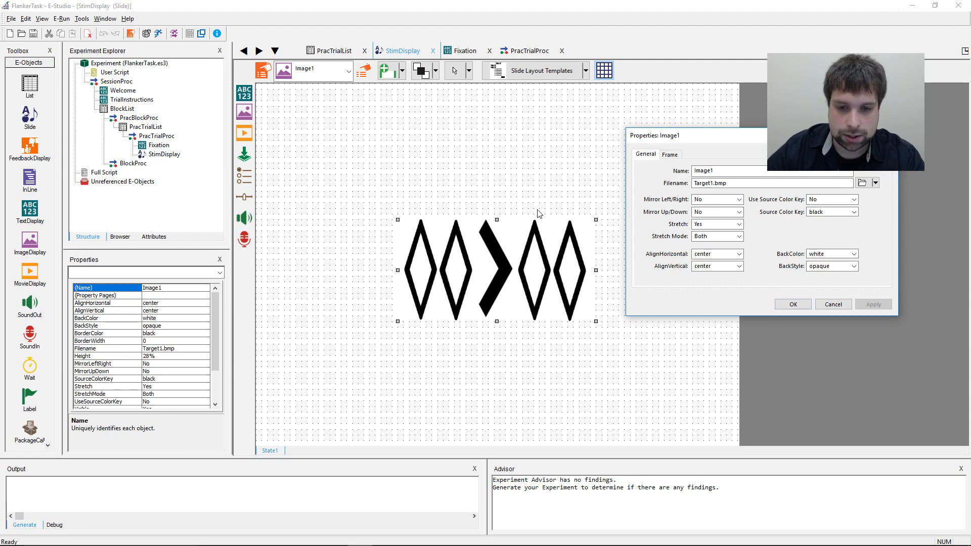
pyautogui.click(793, 304)
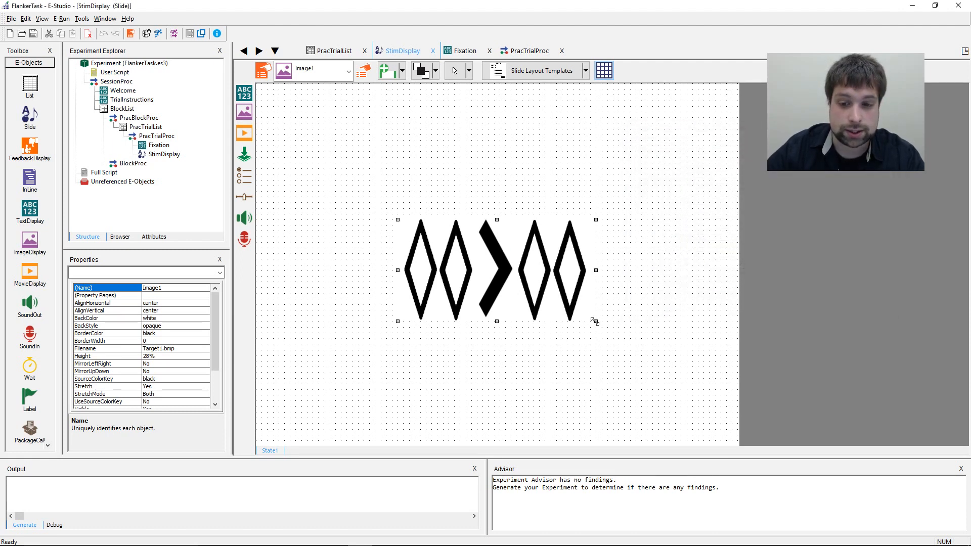
# - Make the stretched image frame wider and flatter, about 20% high, and place it near the slide's center
pyautogui.moveTo(596, 321); pyautogui.dragTo(653, 300)
pyautogui.moveTo(573, 267); pyautogui.dragTo(555, 260)
pyautogui.moveTo(635, 296); pyautogui.dragTo(639, 290)
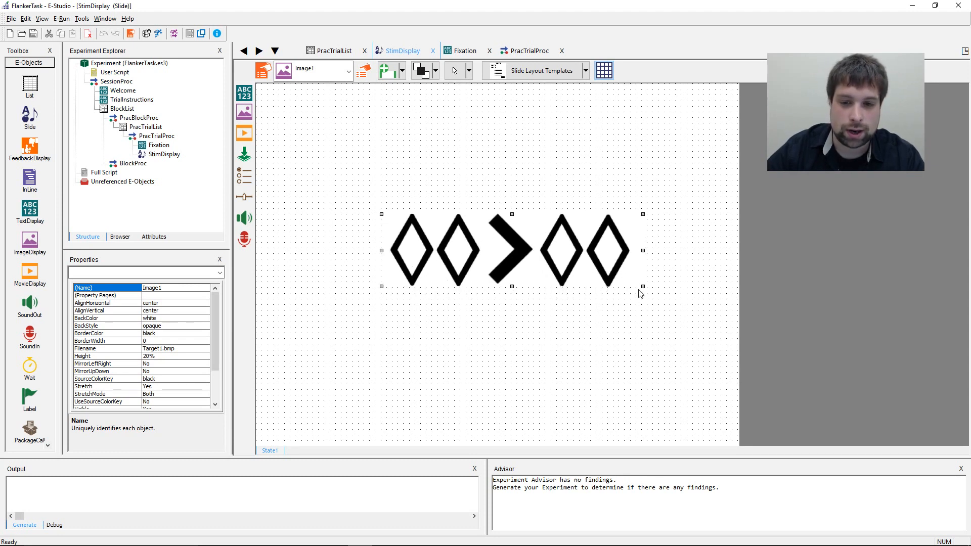
pyautogui.moveTo(559, 255); pyautogui.dragTo(552, 267)
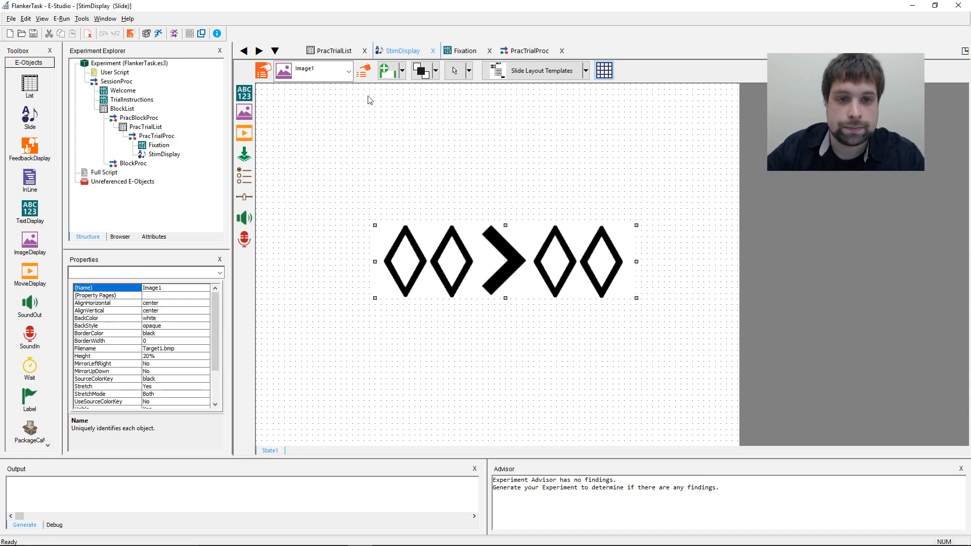
# - Set the image's Stretch Mode to LeftRight and enlarge its frame slightly to about 21% height
pyautogui.click(363, 71)
pyautogui.moveTo(475, 175); pyautogui.dragTo(764, 126)
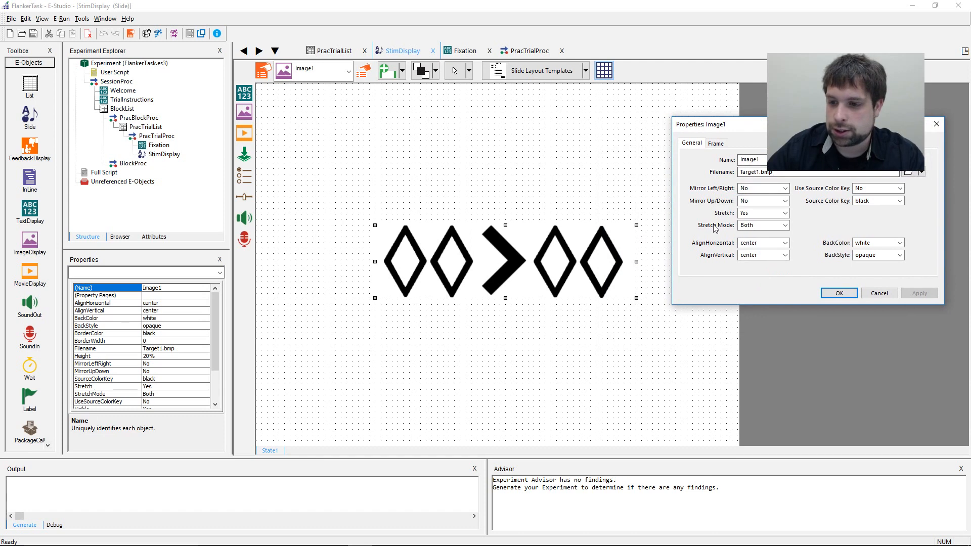
pyautogui.click(785, 225)
pyautogui.click(755, 242)
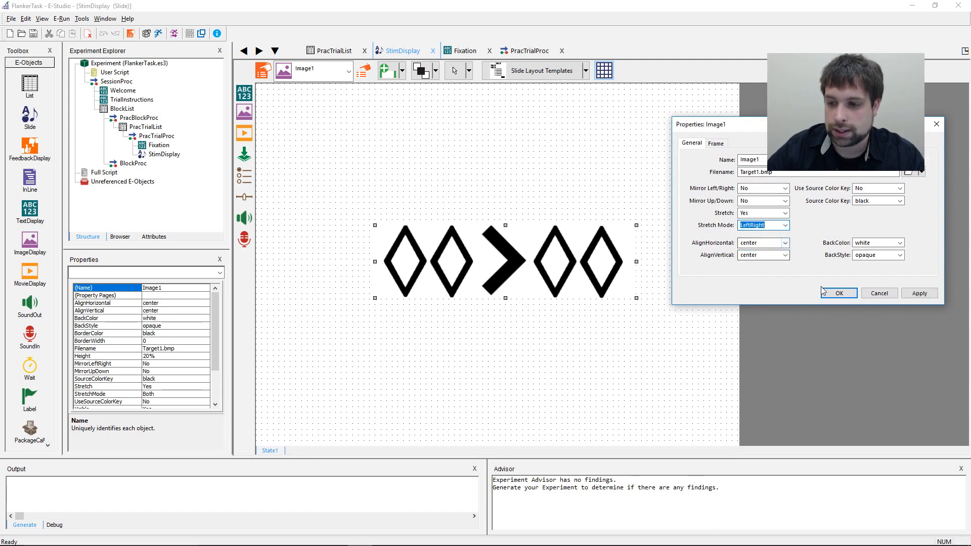
pyautogui.click(916, 293)
pyautogui.click(839, 293)
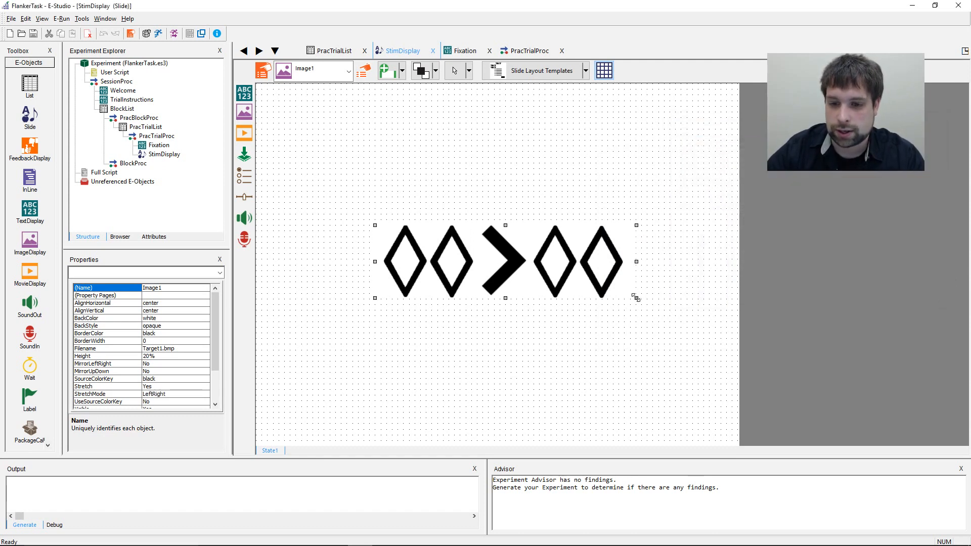
pyautogui.moveTo(569, 299); pyautogui.dragTo(637, 306)
# - Set the image's Stretch Mode to UpDown in its properties
pyautogui.click(365, 76)
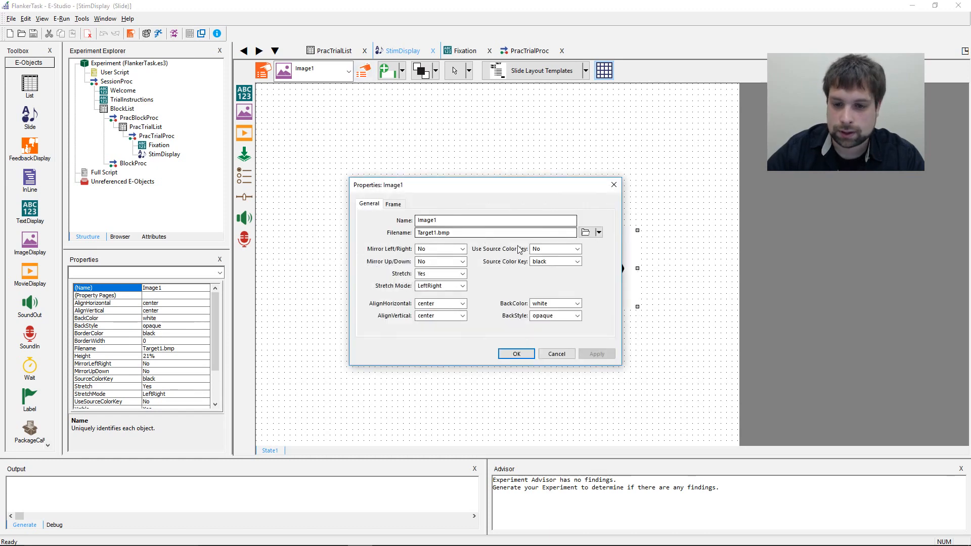
pyautogui.click(462, 285)
pyautogui.click(462, 286)
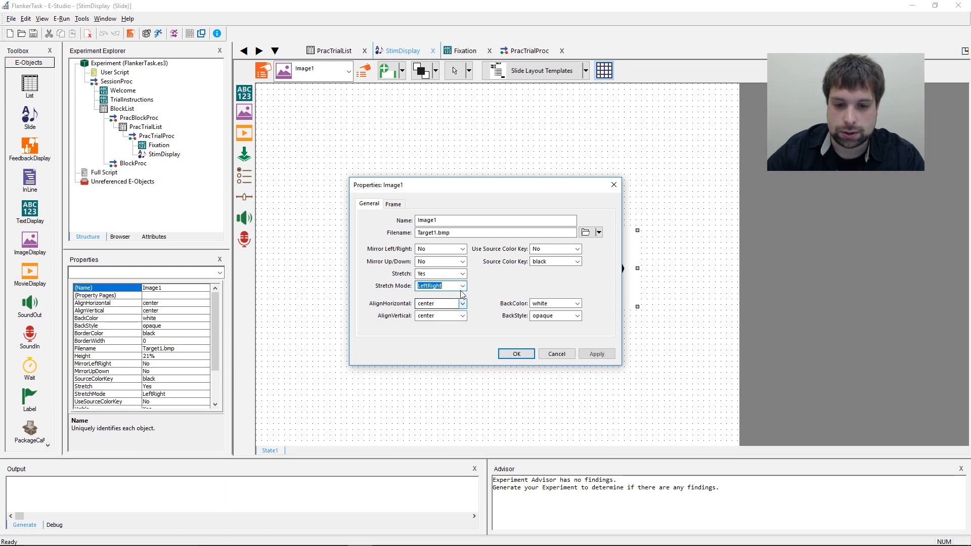
pyautogui.click(462, 286)
pyautogui.click(439, 308)
pyautogui.click(517, 354)
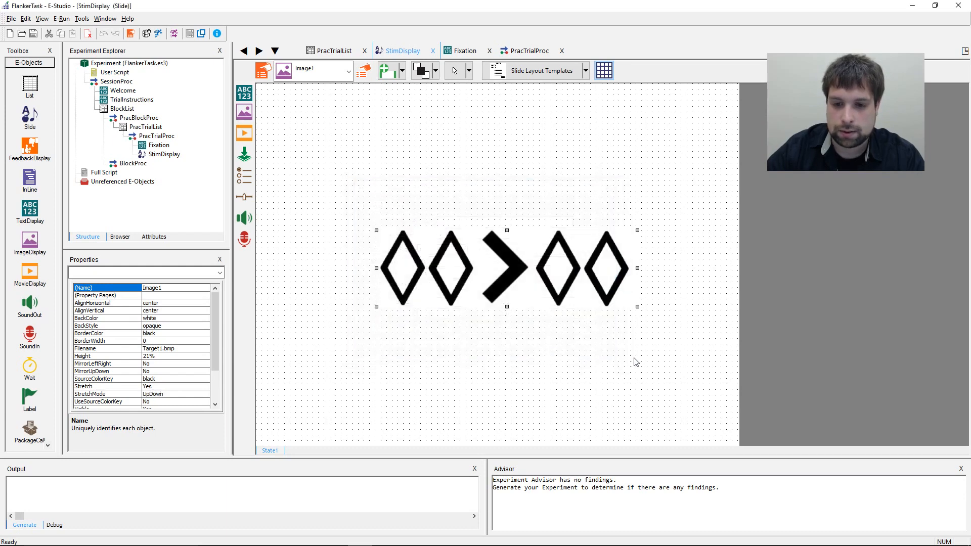
# - Resize the image frame to about 30% of the slide height and reposition it near the slide's center
pyautogui.click(632, 334)
pyautogui.click(636, 303)
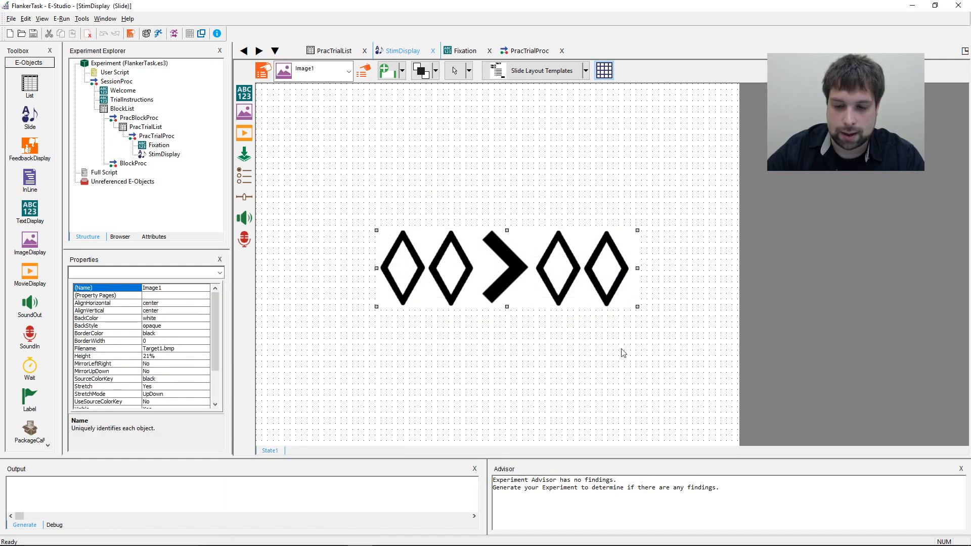
pyautogui.moveTo(636, 306); pyautogui.dragTo(735, 371)
pyautogui.moveTo(599, 299); pyautogui.dragTo(541, 266)
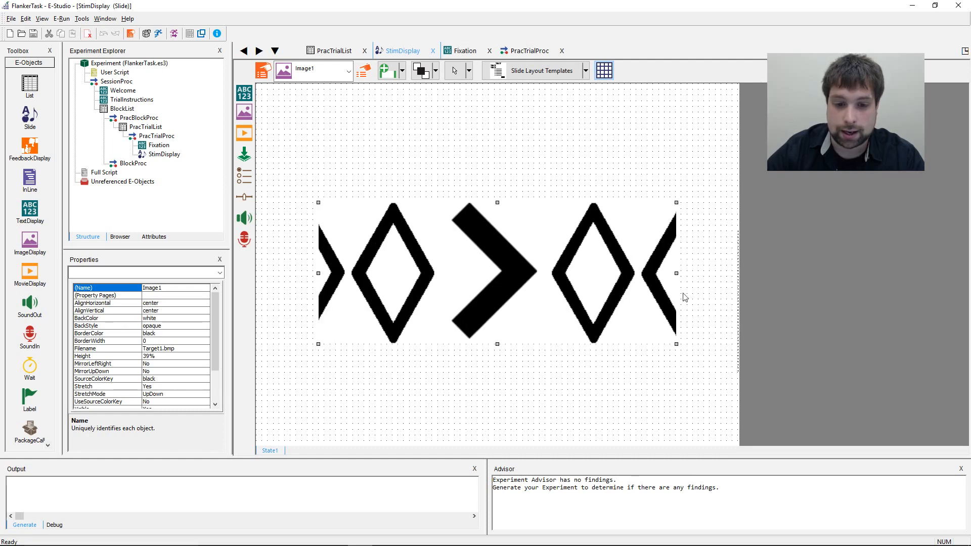
pyautogui.moveTo(676, 346); pyautogui.dragTo(524, 317)
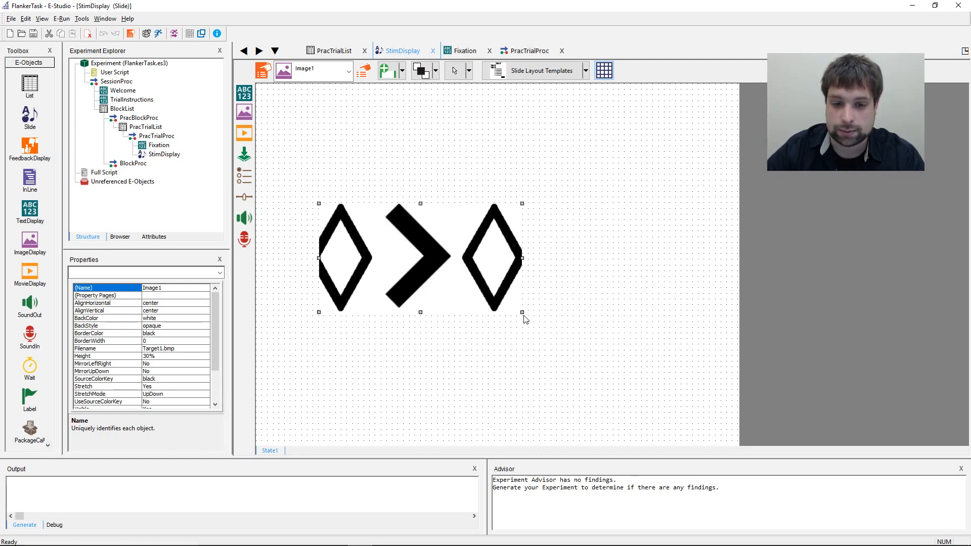
pyautogui.moveTo(480, 278); pyautogui.dragTo(579, 307)
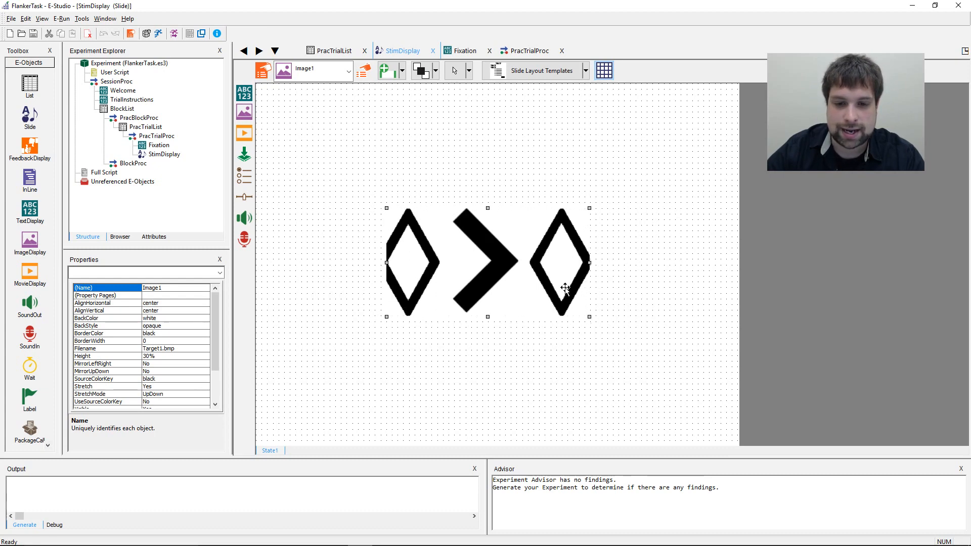
# - Set the image's Stretch Mode to LeftRight and accept the properties
pyautogui.click(364, 71)
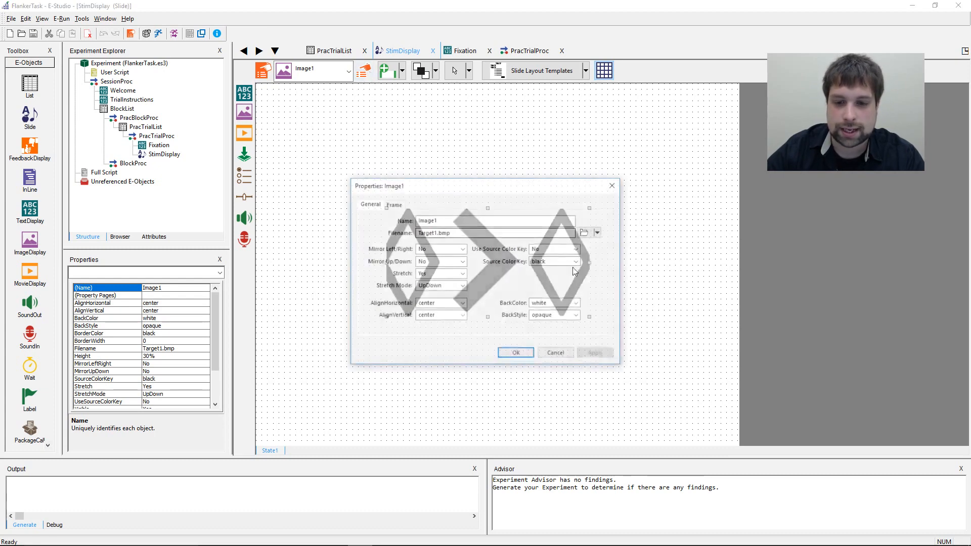
pyautogui.click(462, 286)
pyautogui.click(434, 300)
pyautogui.click(596, 354)
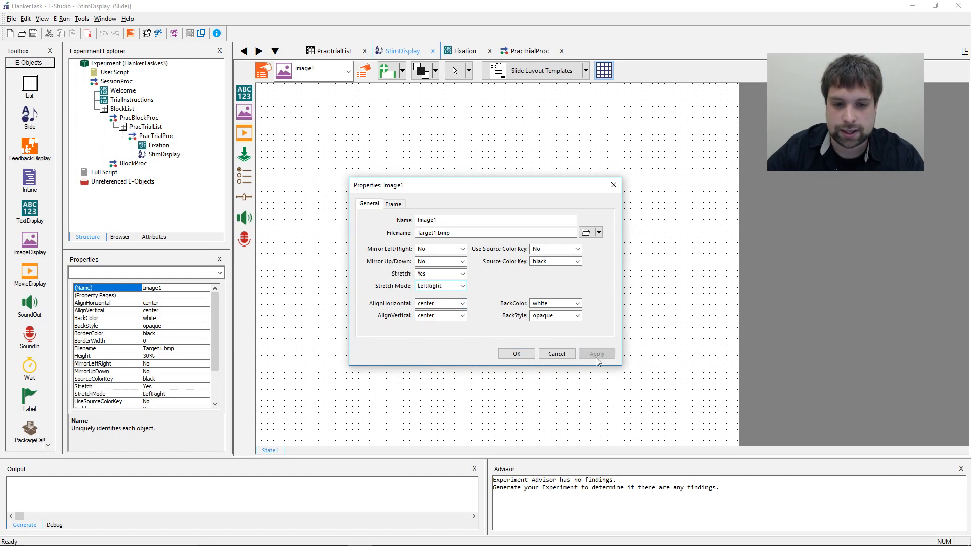
pyautogui.click(516, 354)
# - Widen the image frame to about 48% of the slide width and reposition it near the slide's center
pyautogui.click(530, 272)
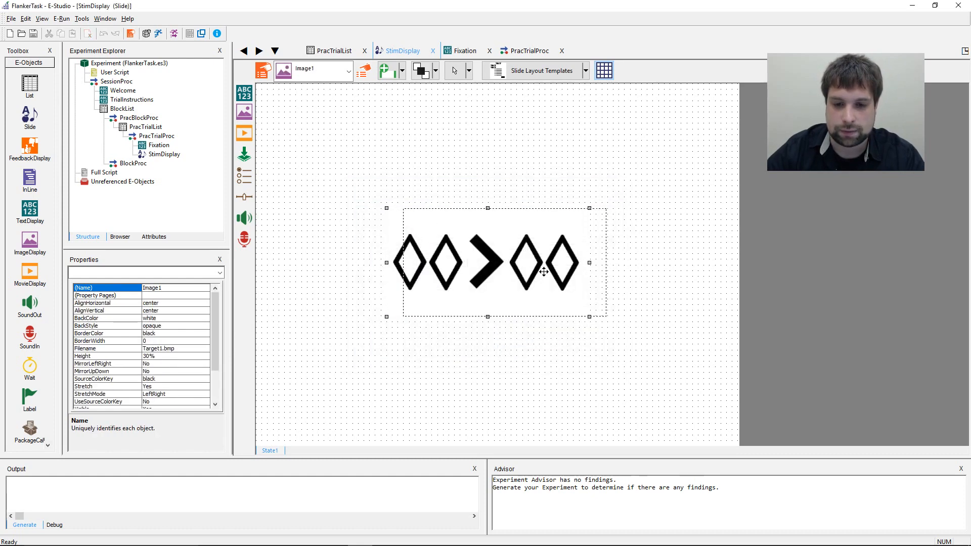
pyautogui.moveTo(606, 315); pyautogui.dragTo(633, 315)
pyautogui.moveTo(530, 272); pyautogui.dragTo(537, 265)
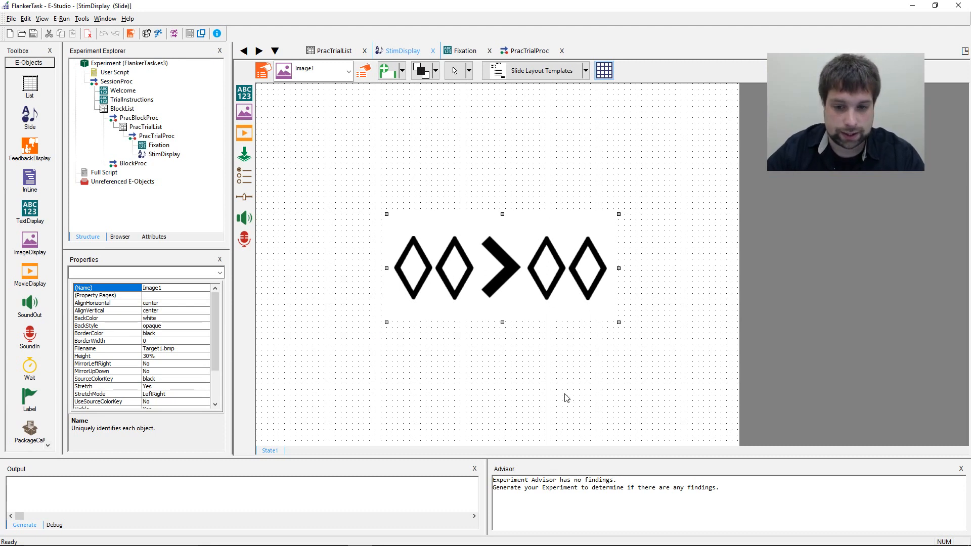
pyautogui.moveTo(520, 269); pyautogui.dragTo(514, 269)
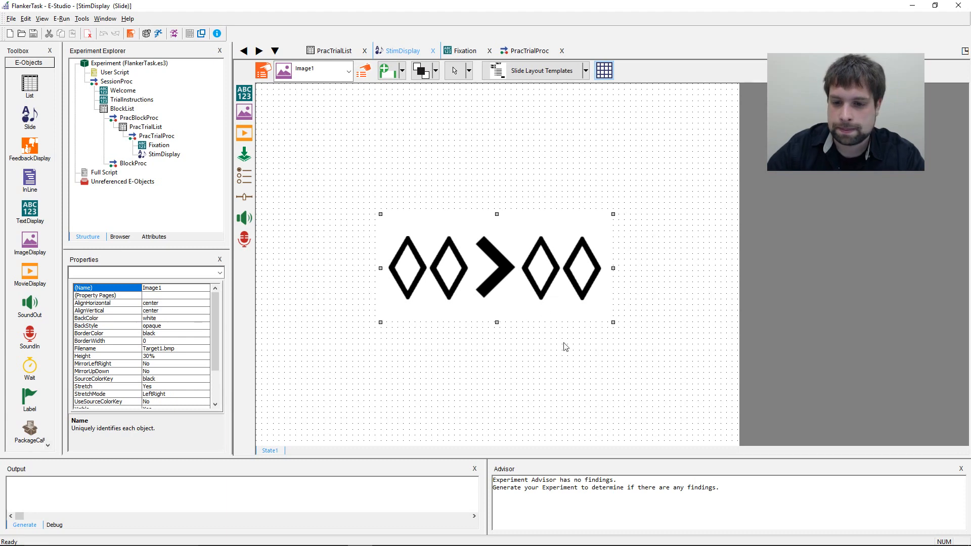
pyautogui.moveTo(565, 269); pyautogui.dragTo(571, 274)
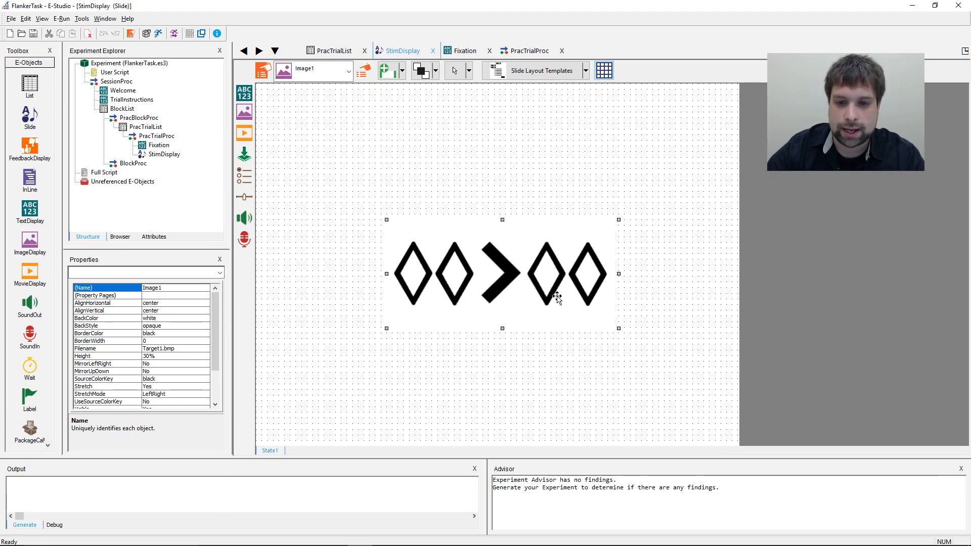
# - Set the image frame's X and Y positions to center and apply them
pyautogui.click(363, 71)
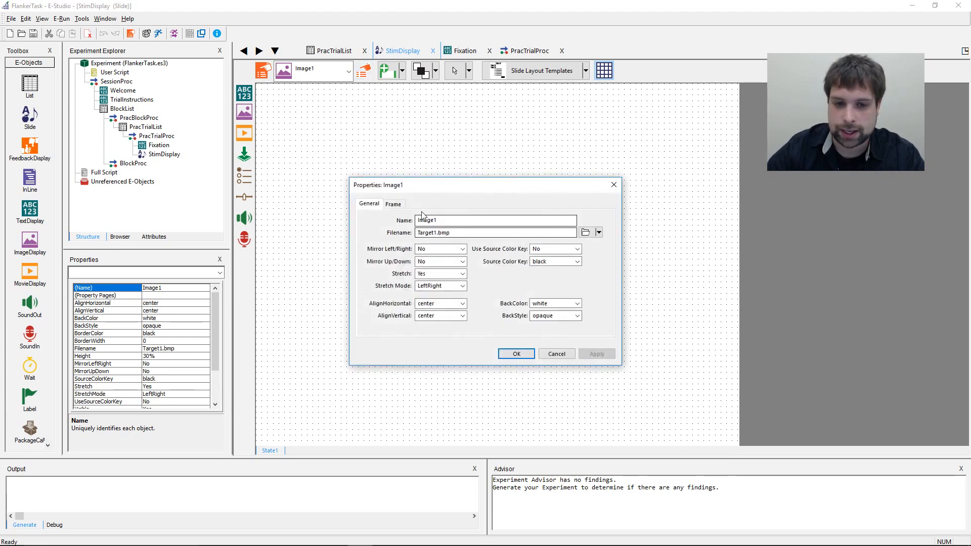
pyautogui.click(401, 205)
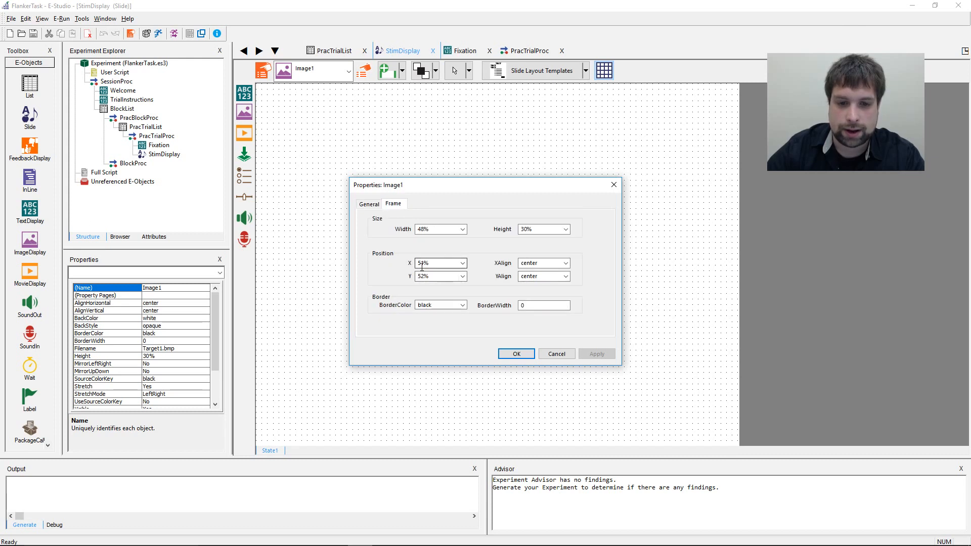
pyautogui.moveTo(475, 198); pyautogui.dragTo(644, 161)
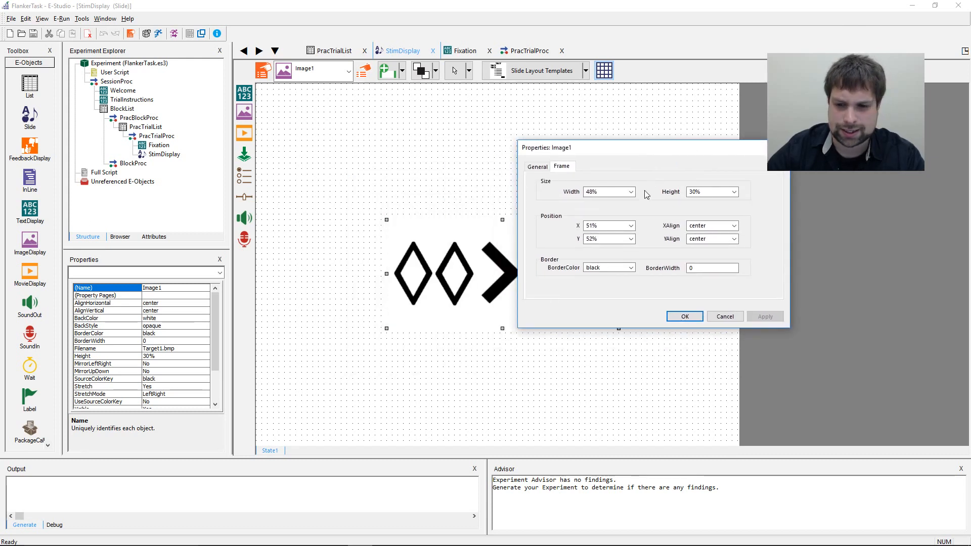
pyautogui.click(631, 225)
pyautogui.click(632, 242)
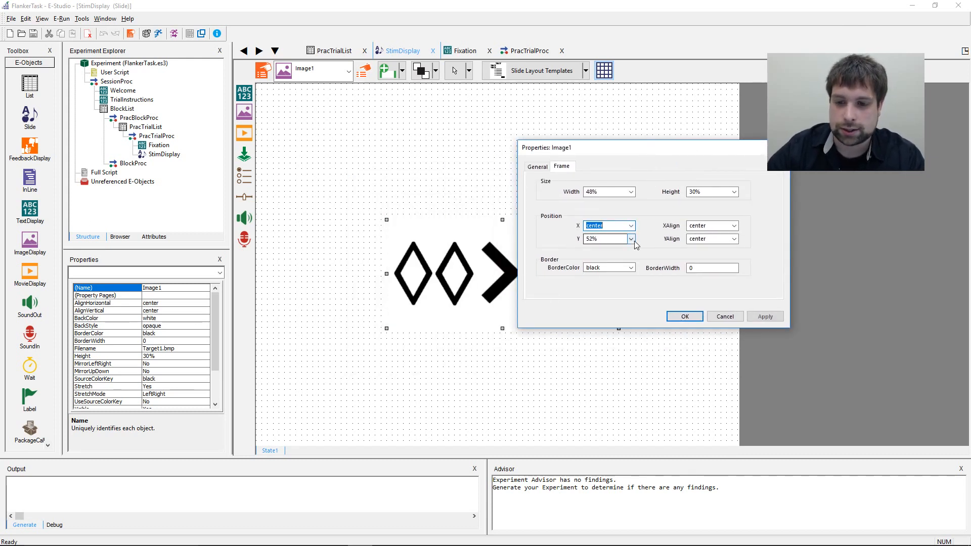
pyautogui.click(631, 239)
pyautogui.click(629, 255)
pyautogui.click(764, 317)
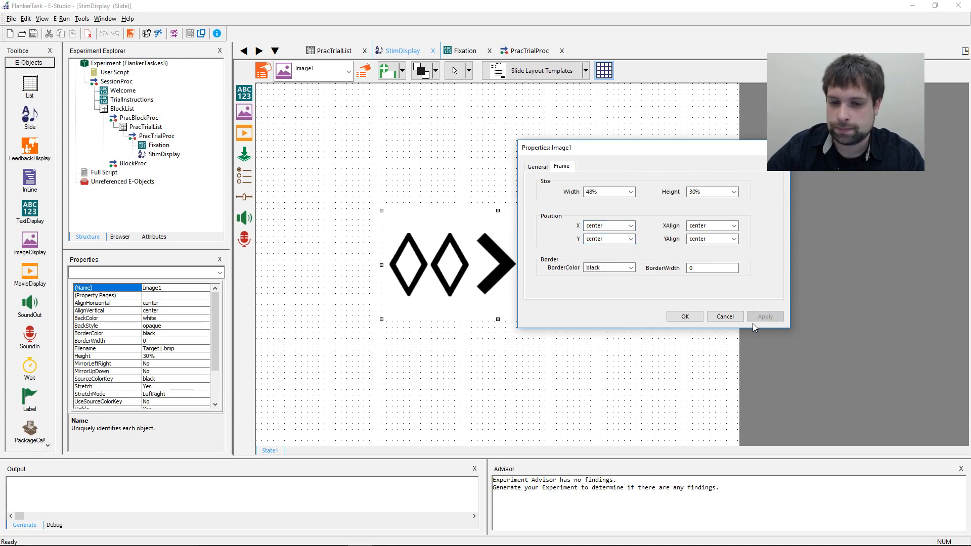
# - Replace the image's Filename with the attribute reference [Stimulus] and accept the properties
pyautogui.click(546, 168)
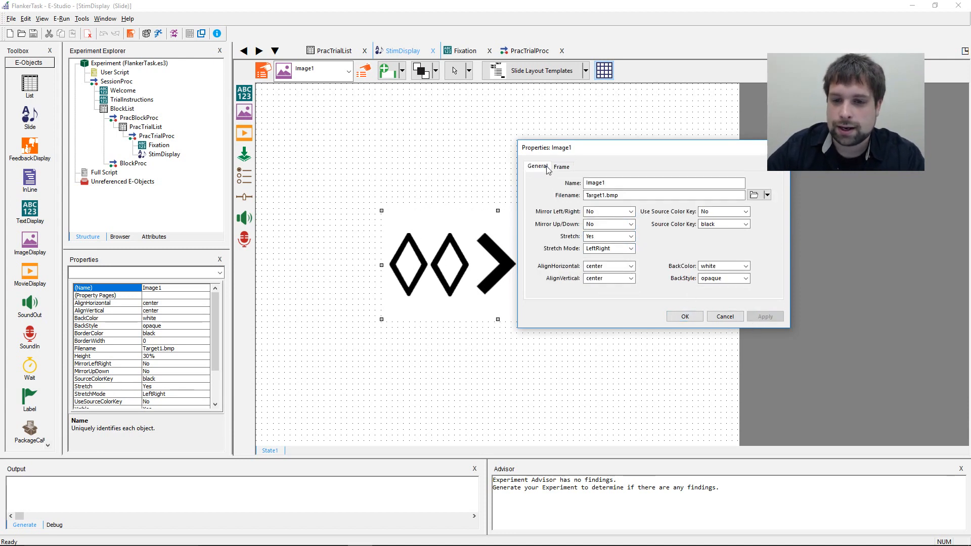
pyautogui.doubleClick(699, 195)
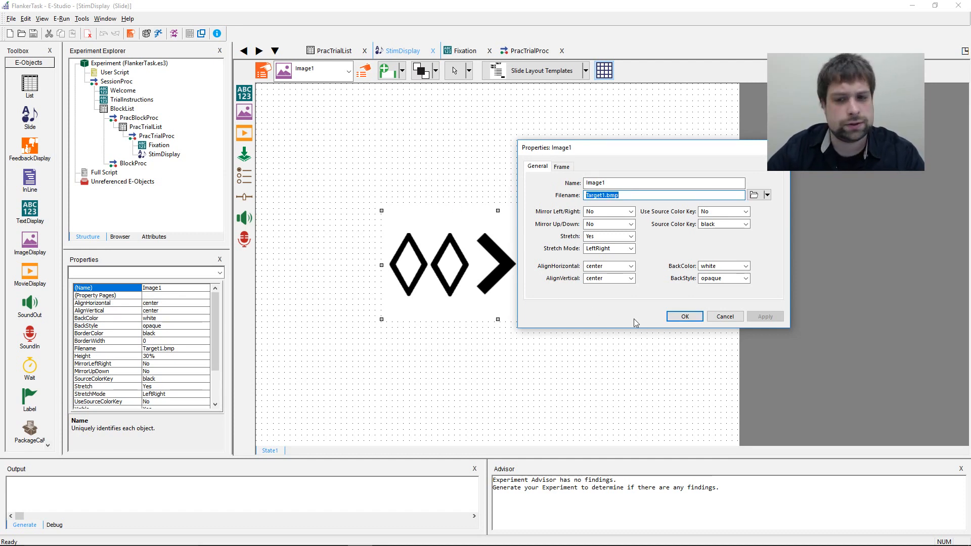
pyautogui.write('[Stimulus')
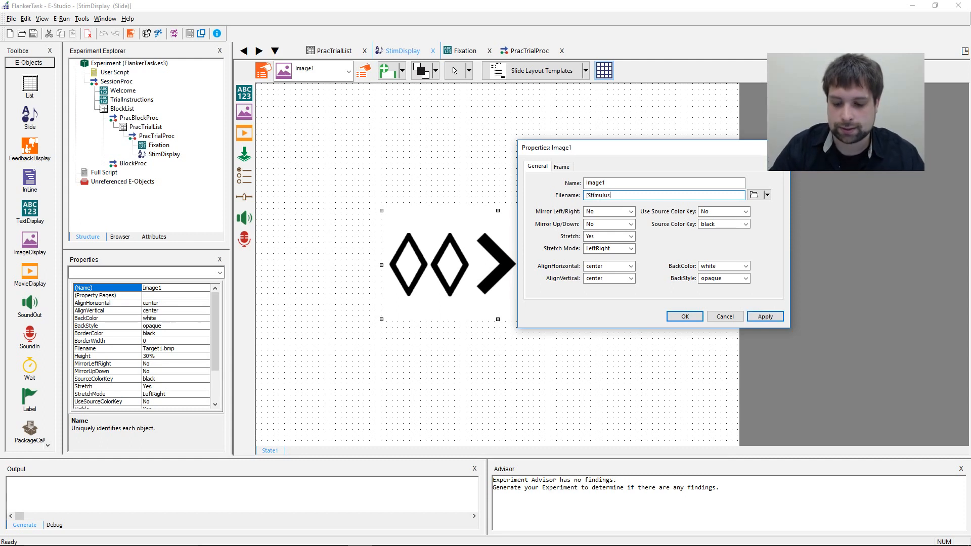
pyautogui.click(763, 315)
pyautogui.click(688, 317)
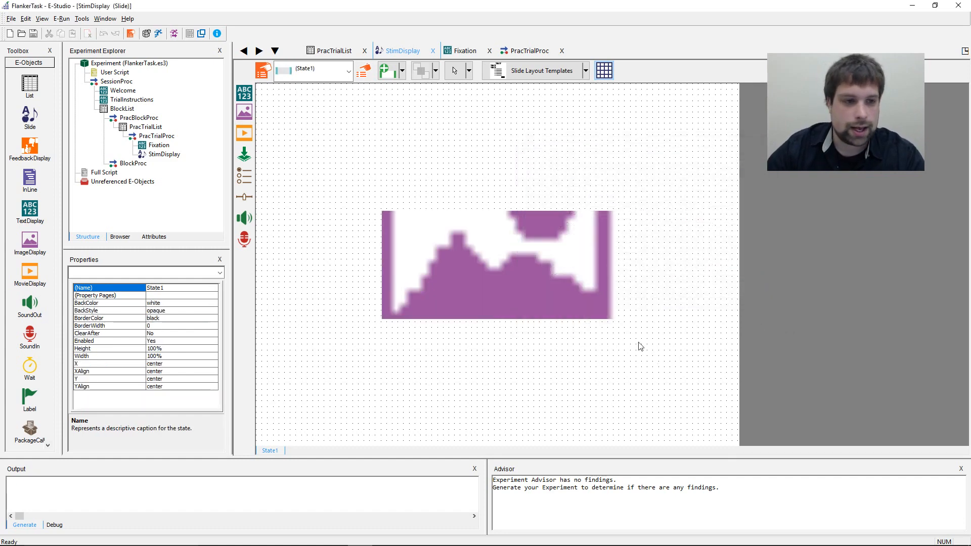
# - Open BlockList and PracTrialList to review the Stimulus attribute and its image file names
pyautogui.click(126, 110)
pyautogui.doubleClick(127, 110)
pyautogui.doubleClick(146, 126)
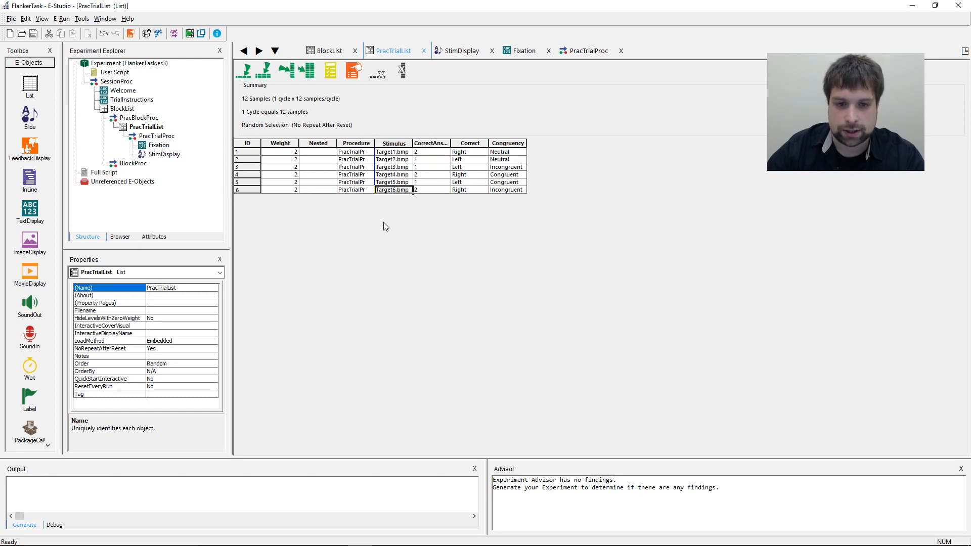
# - Return to the StimDisplay slide and review the image's general properties and Filename reference
pyautogui.click(172, 154)
pyautogui.doubleClick(172, 154)
pyautogui.click(529, 286)
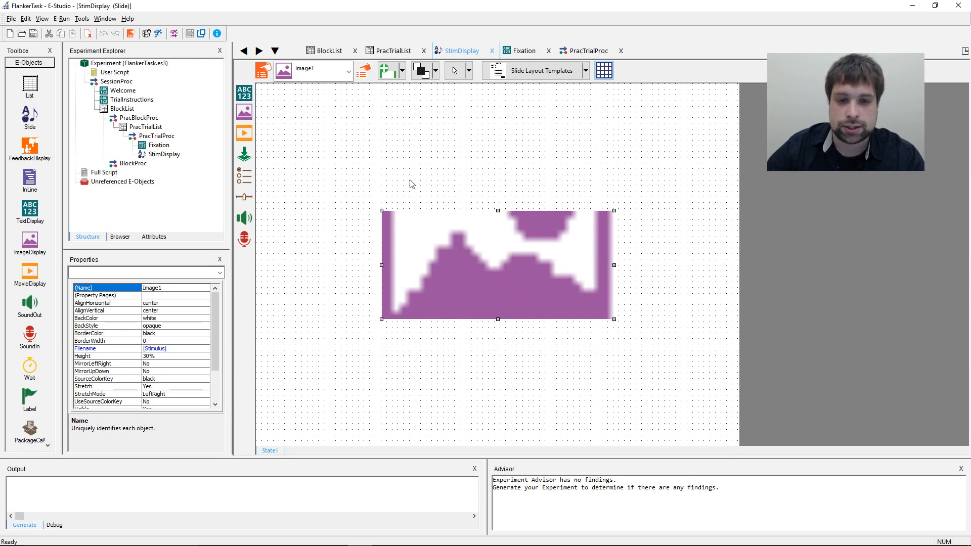
pyautogui.click(364, 74)
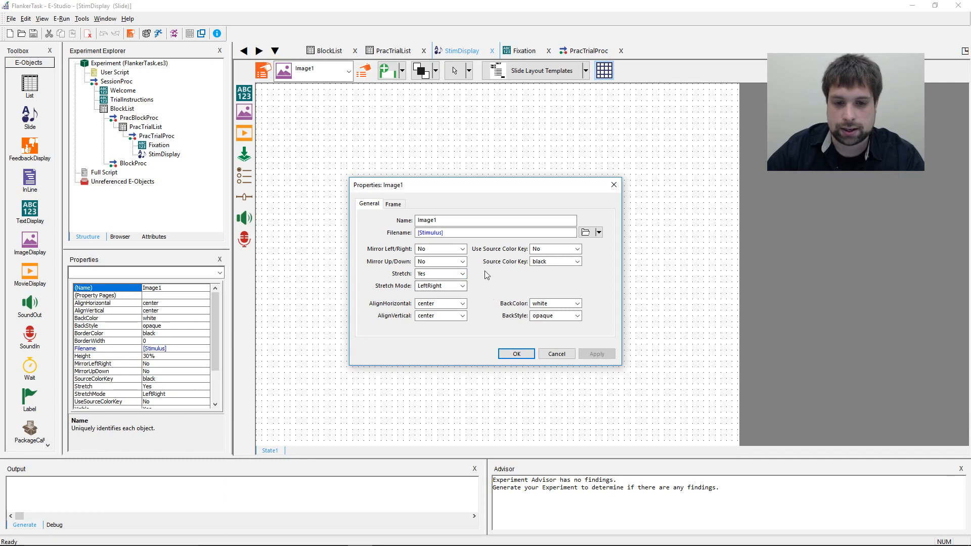
pyautogui.moveTo(511, 185); pyautogui.dragTo(621, 169)
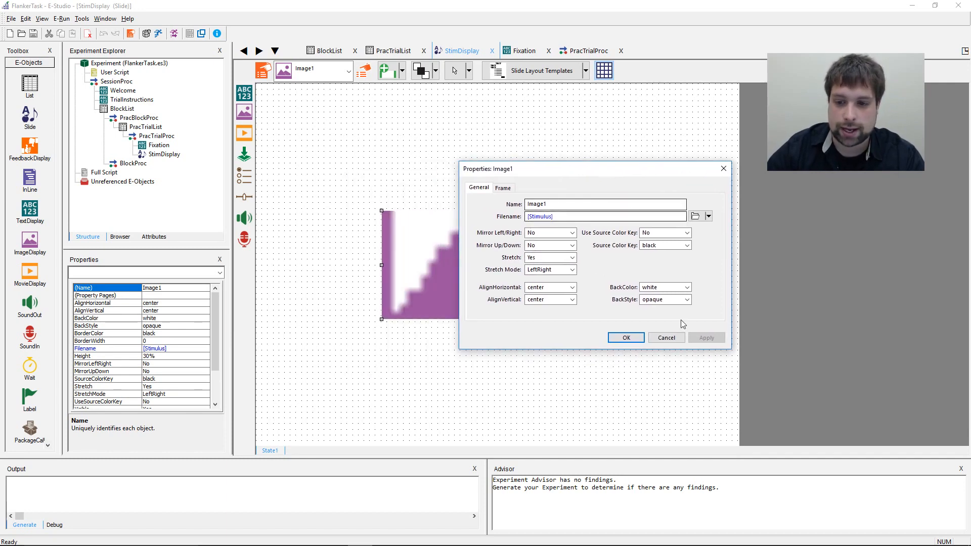
pyautogui.click(627, 338)
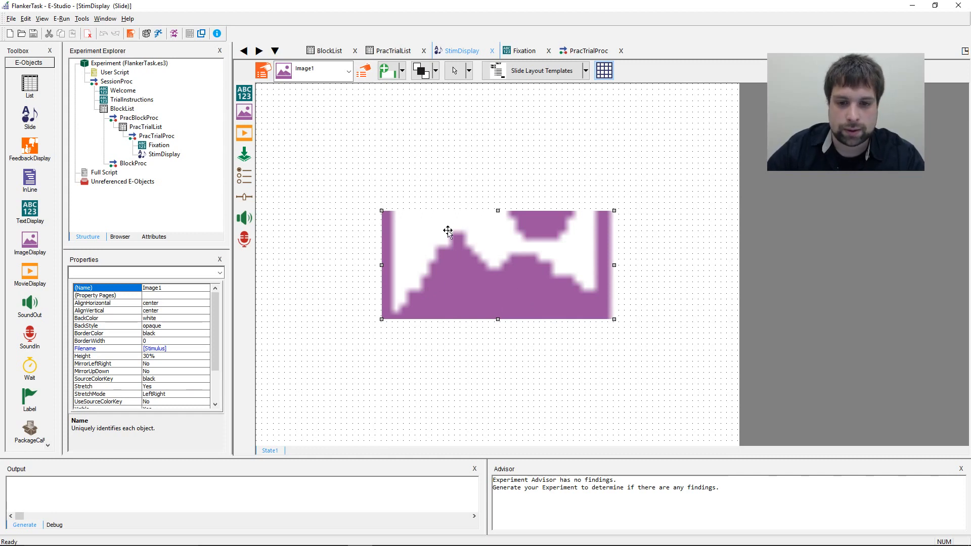
pyautogui.click(362, 155)
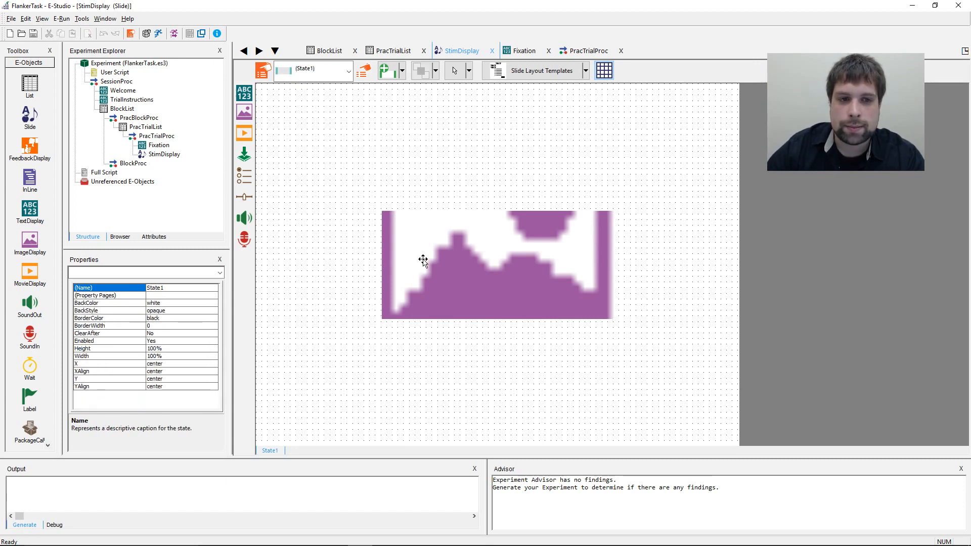
# - Set StimDisplay's Duration to 5000 and its Data Logging to Standard
pyautogui.click(268, 81)
pyautogui.click(512, 183)
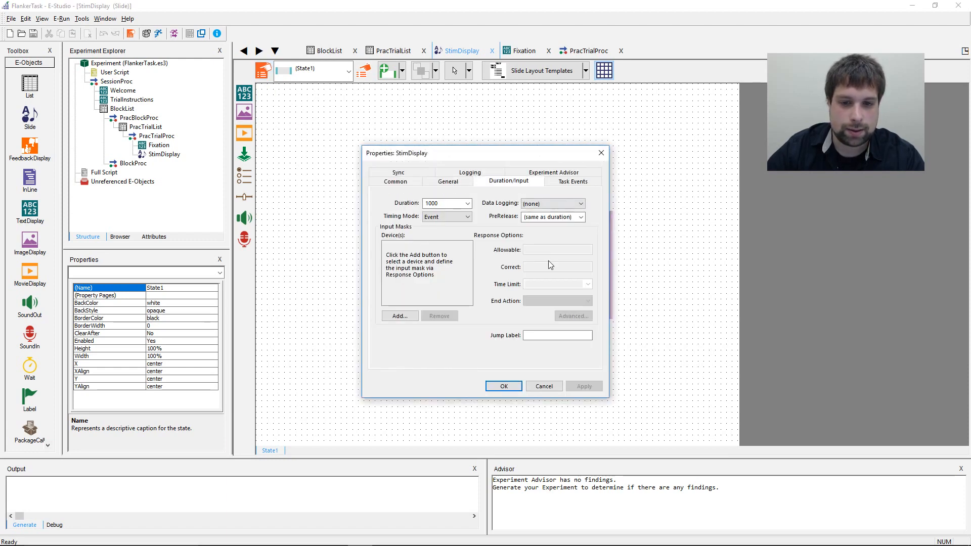
pyautogui.doubleClick(461, 203)
pyautogui.write('5000')
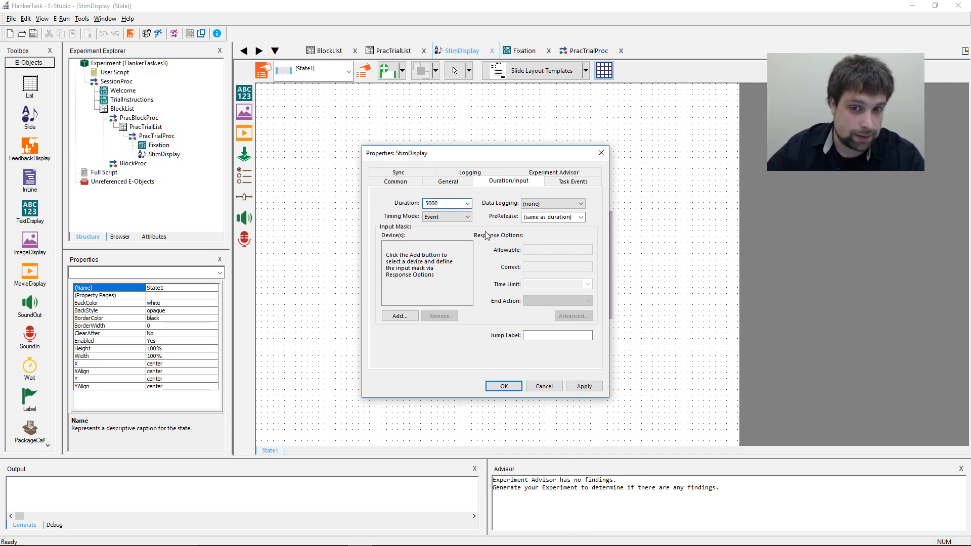
pyautogui.click(563, 204)
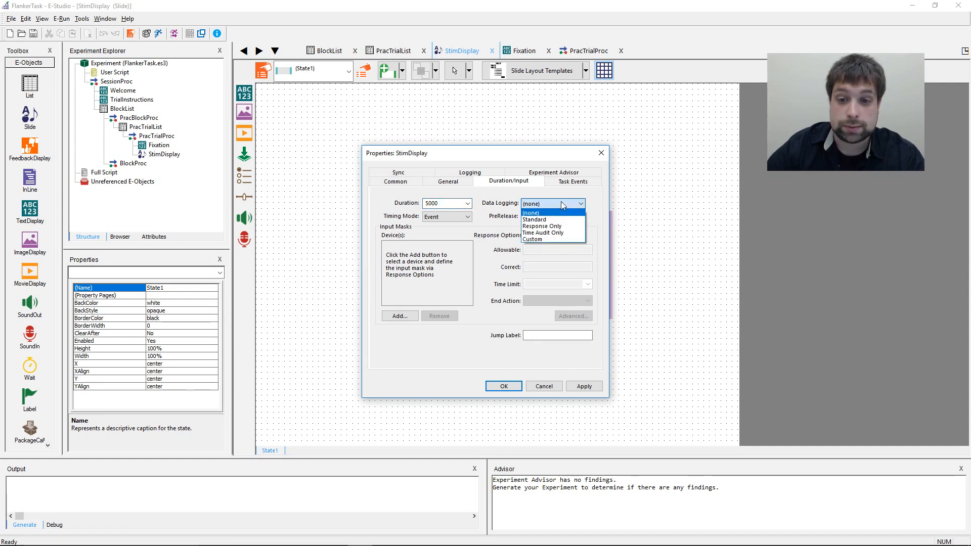
pyautogui.click(556, 213)
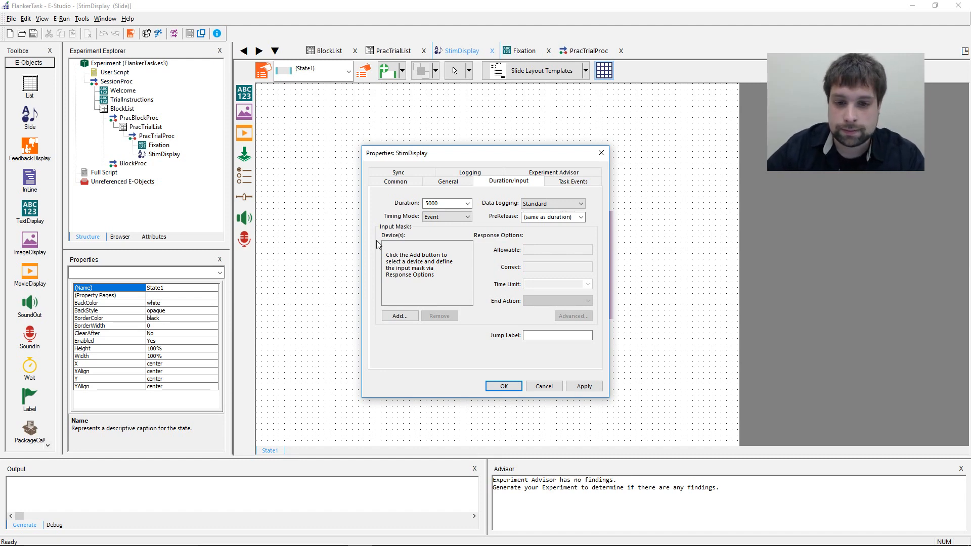
# - Add a Keyboard input device to StimDisplay and set its allowable responses to 12
pyautogui.click(398, 315)
pyautogui.click(422, 243)
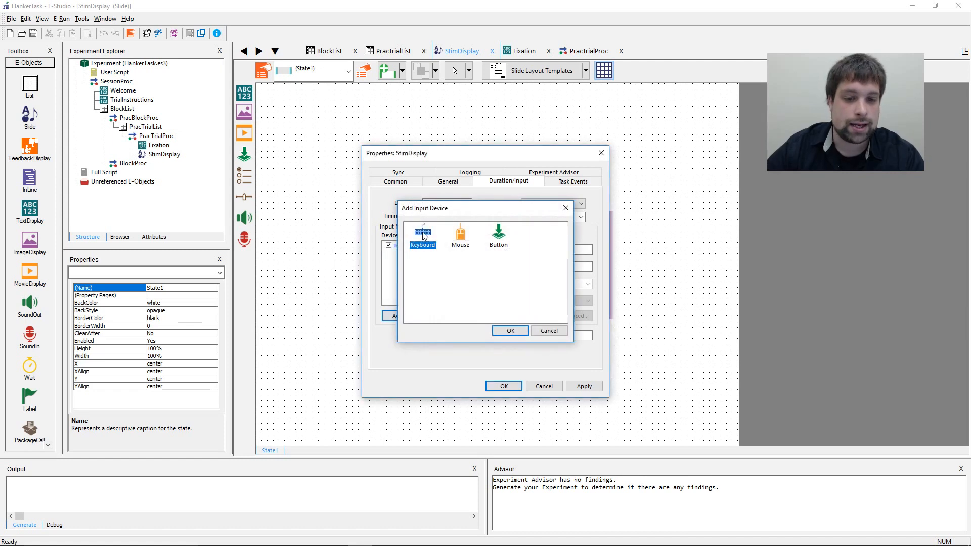
pyautogui.click(507, 329)
pyautogui.click(577, 249)
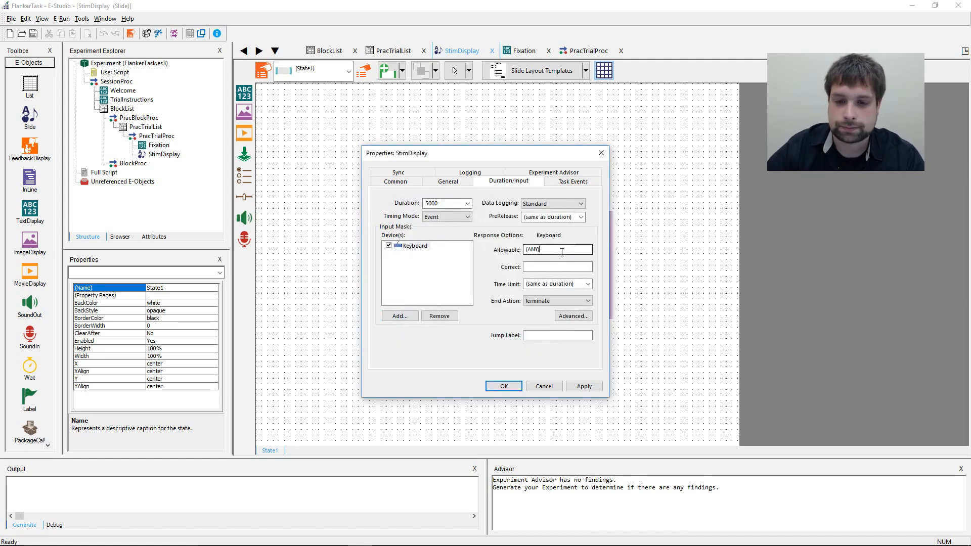
pyautogui.press('BackSpace')
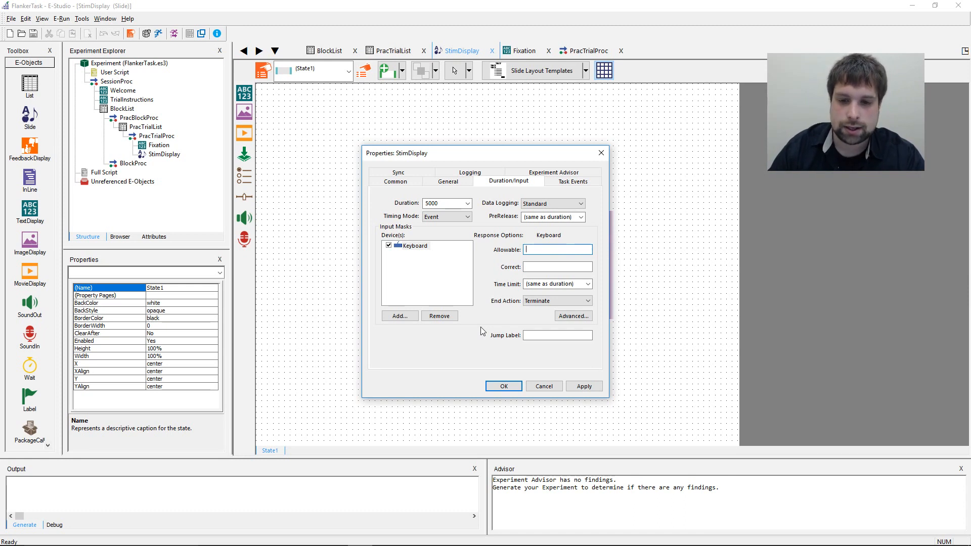
pyautogui.write('12')
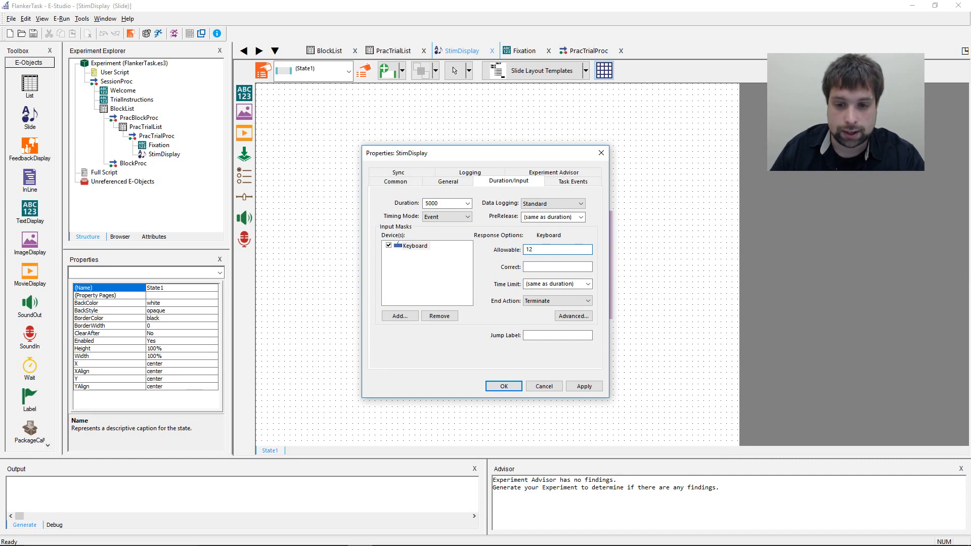
# - Set the keyboard's Correct response to the attribute reference [CorrectAnswer]
pyautogui.press('Tab')
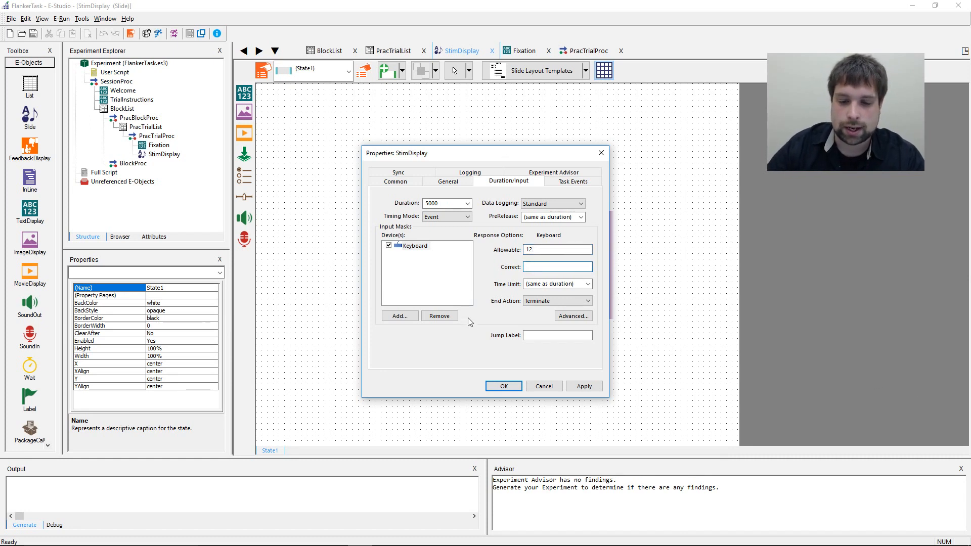
pyautogui.write('[')
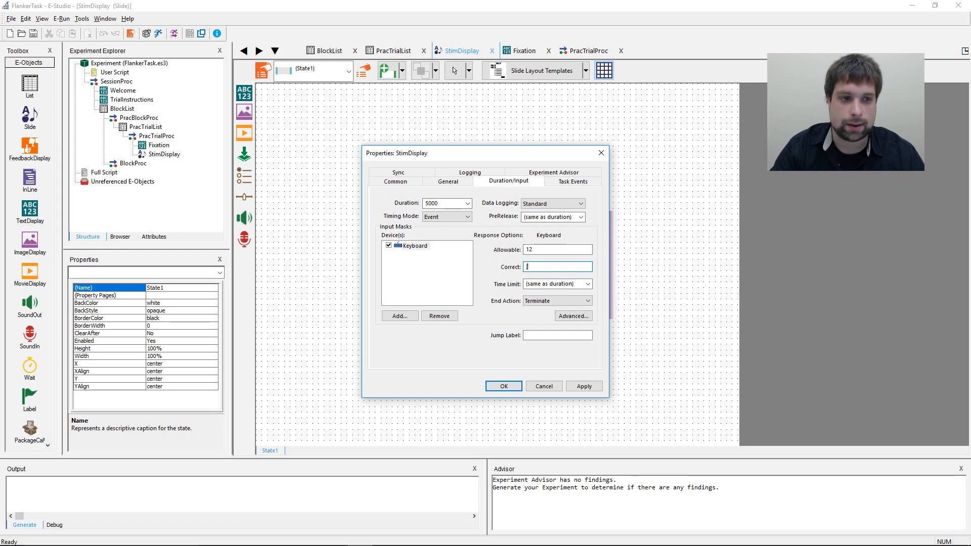
pyautogui.write('CorrectAnswer')
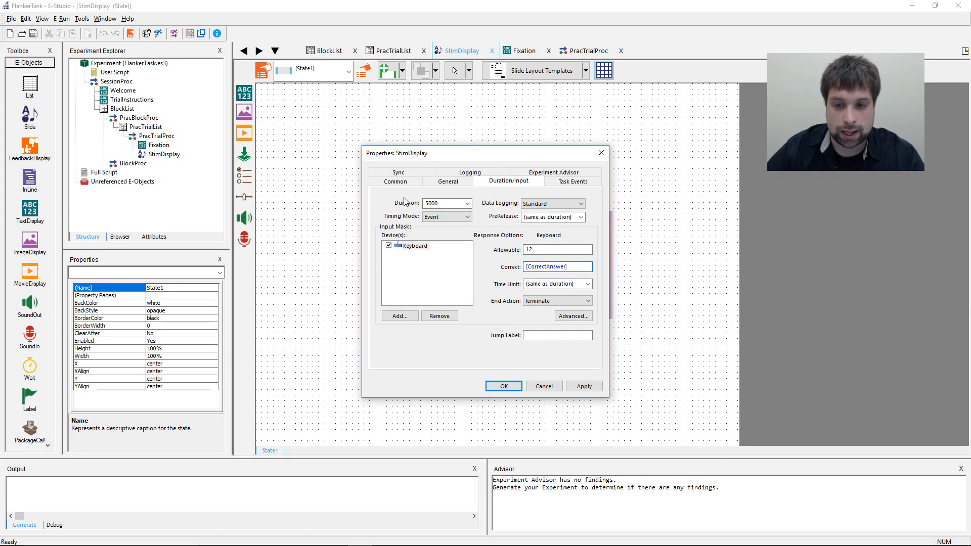
pyautogui.press('Tab')
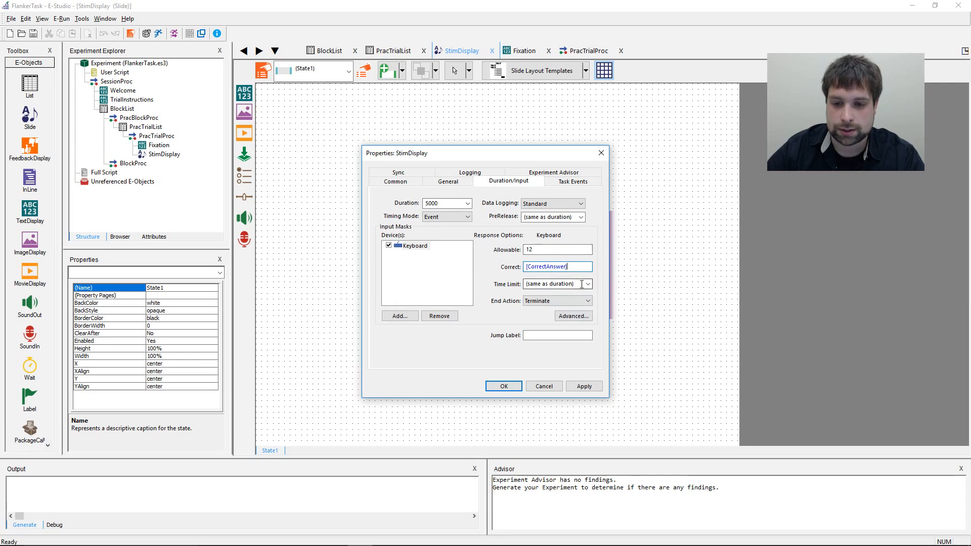
pyautogui.write('10000')
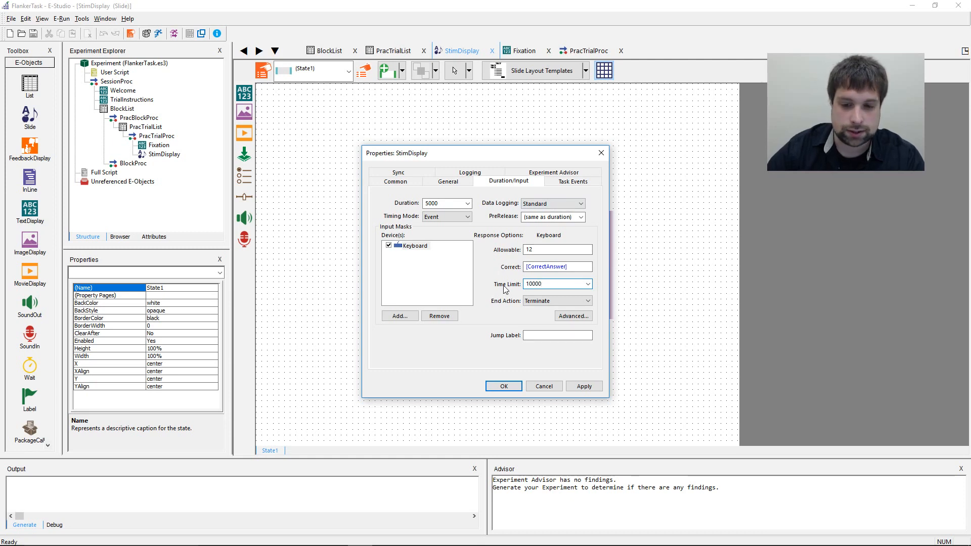
pyautogui.click(588, 284)
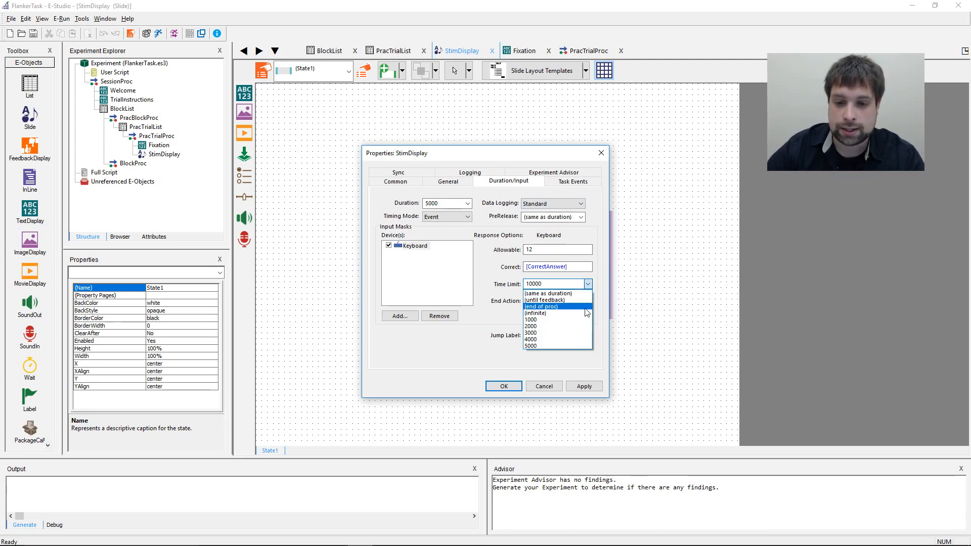
pyautogui.click(588, 300)
pyautogui.click(587, 284)
pyautogui.click(551, 293)
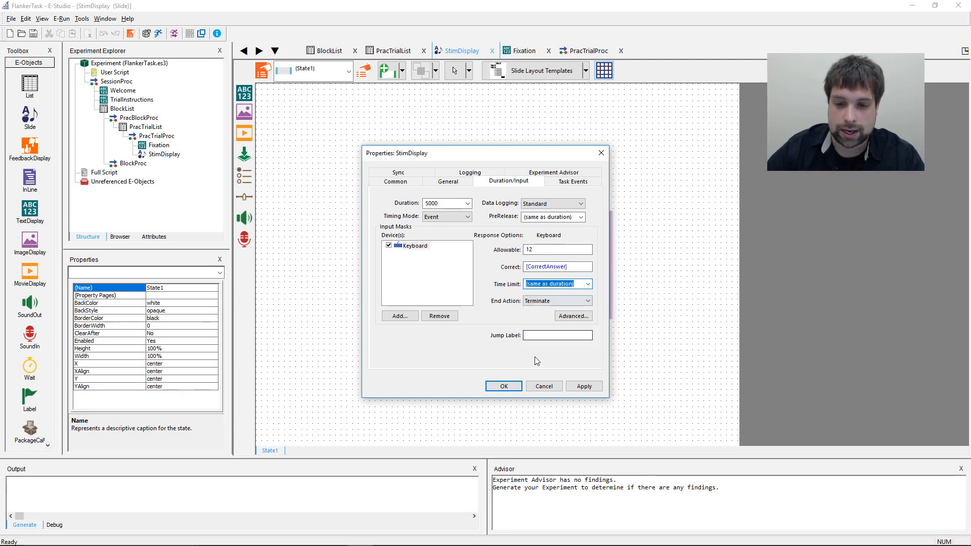
# - Apply StimDisplay's input settings with Terminate kept as the keyboard's End Action, and close its properties
pyautogui.click(584, 387)
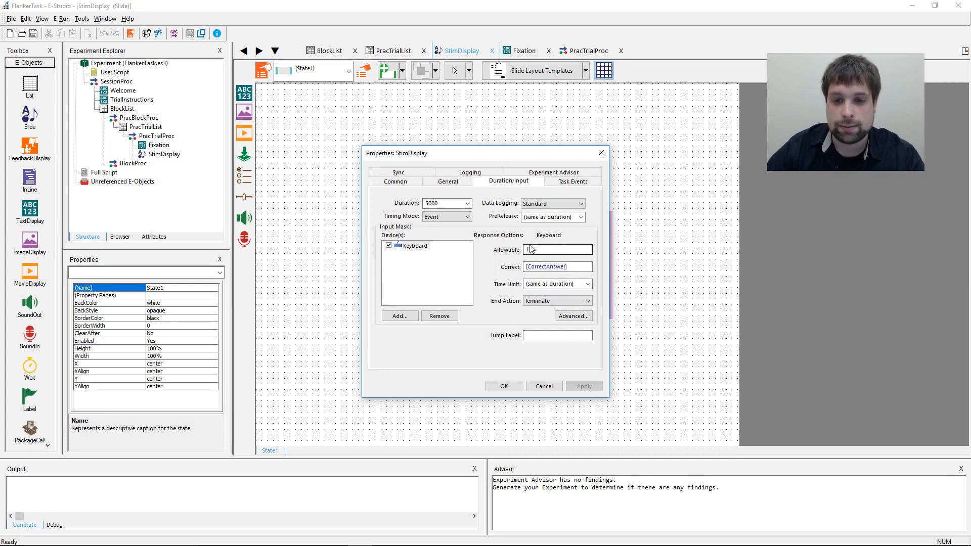
pyautogui.click(553, 301)
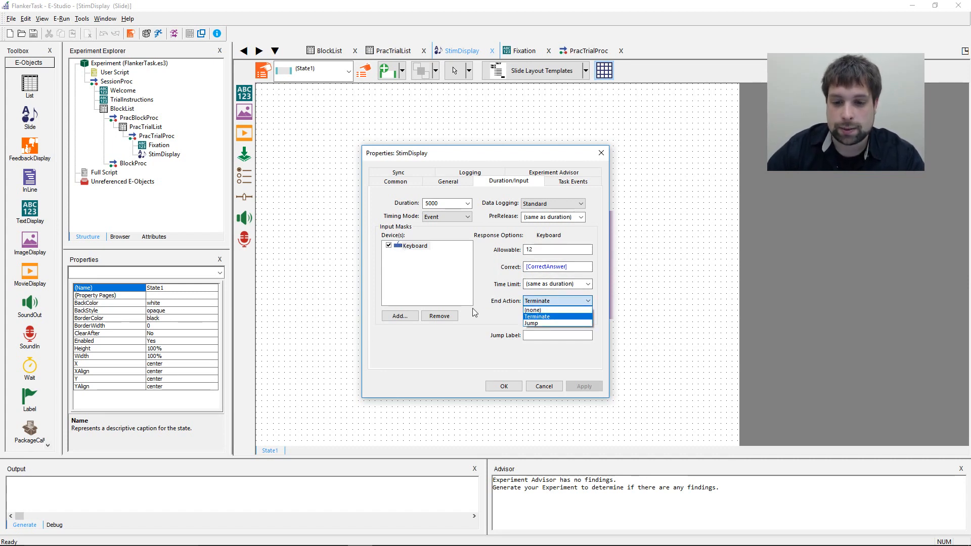
pyautogui.click(472, 309)
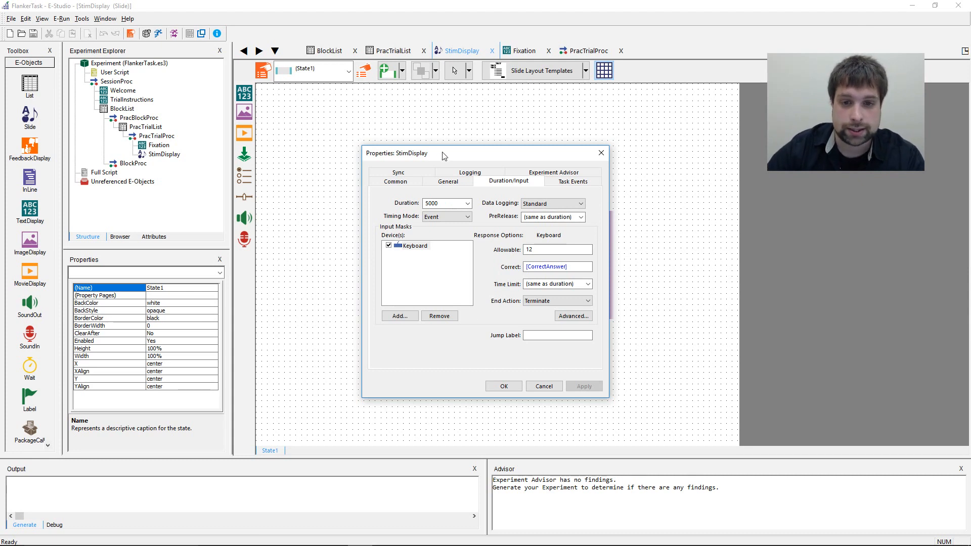
pyautogui.moveTo(444, 155); pyautogui.dragTo(449, 158)
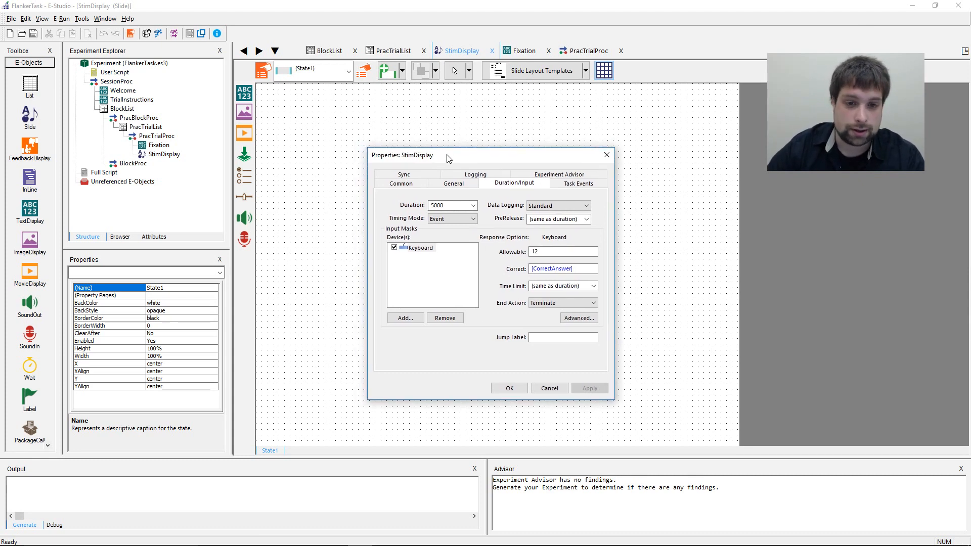
pyautogui.click(451, 207)
pyautogui.click(453, 209)
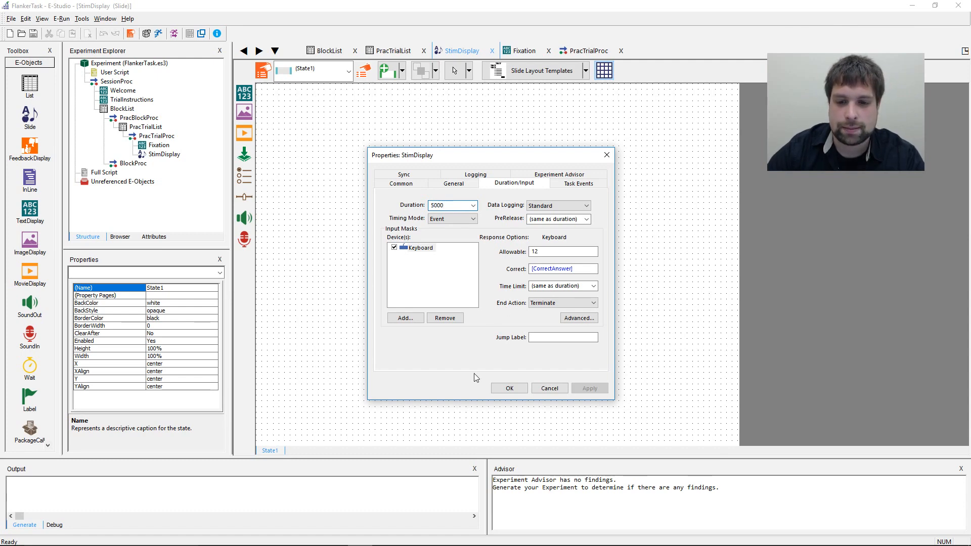
pyautogui.click(509, 388)
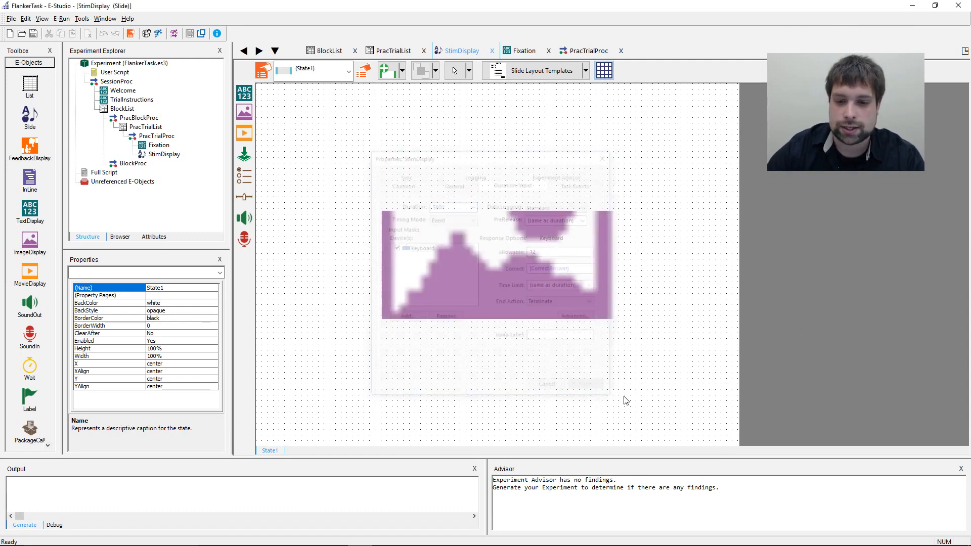
pyautogui.click(474, 229)
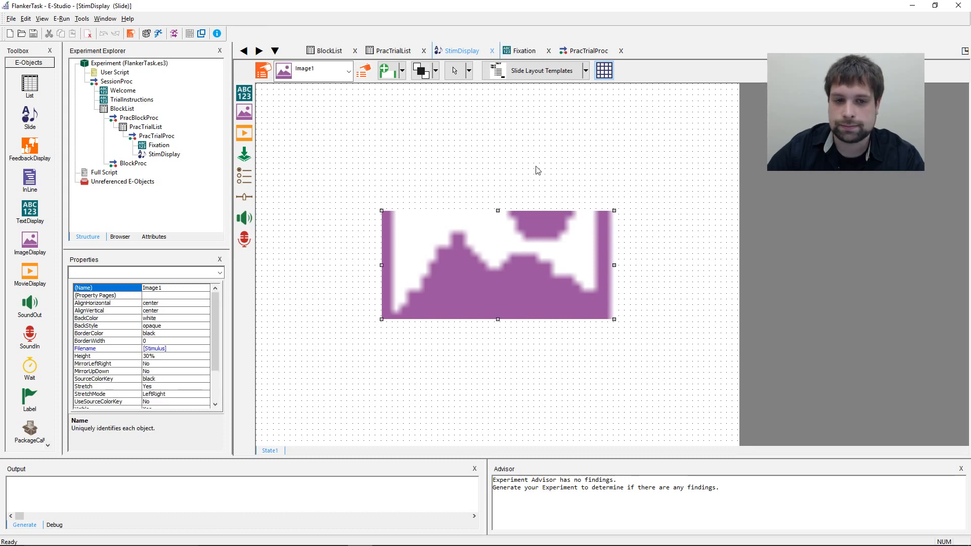
pyautogui.click(536, 170)
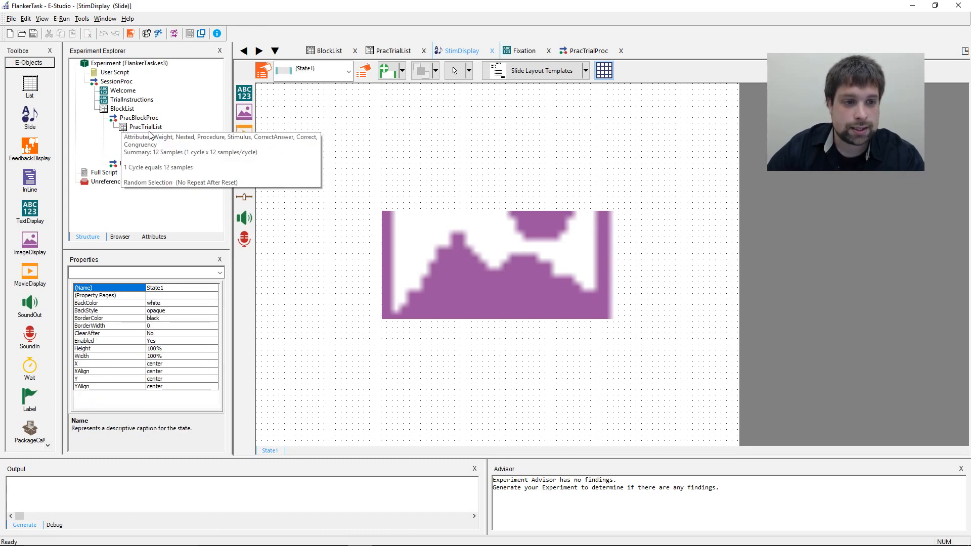
# - Add a FeedbackDisplay object after StimDisplay in the PracTrialProc procedure and rename it Feedback
pyautogui.doubleClick(154, 136)
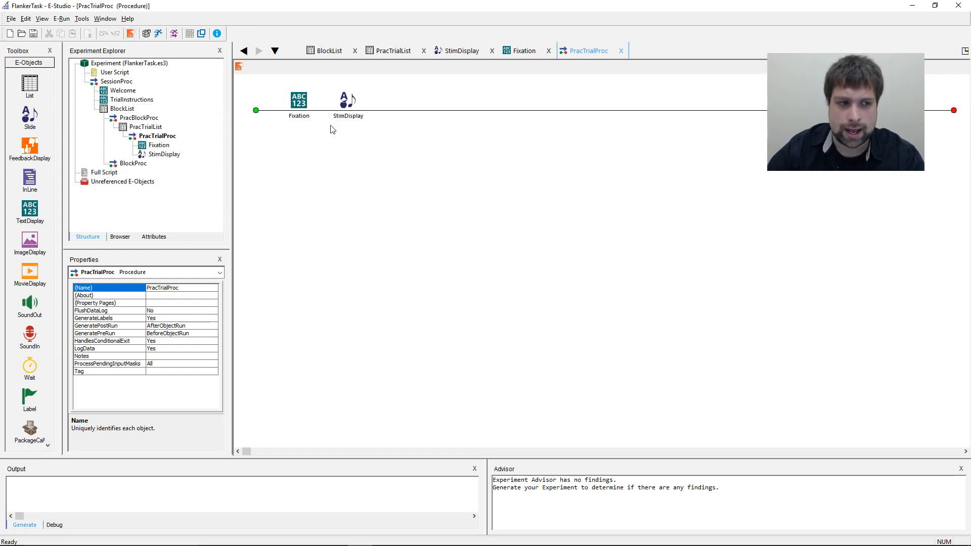
pyautogui.moveTo(29, 145); pyautogui.dragTo(359, 168)
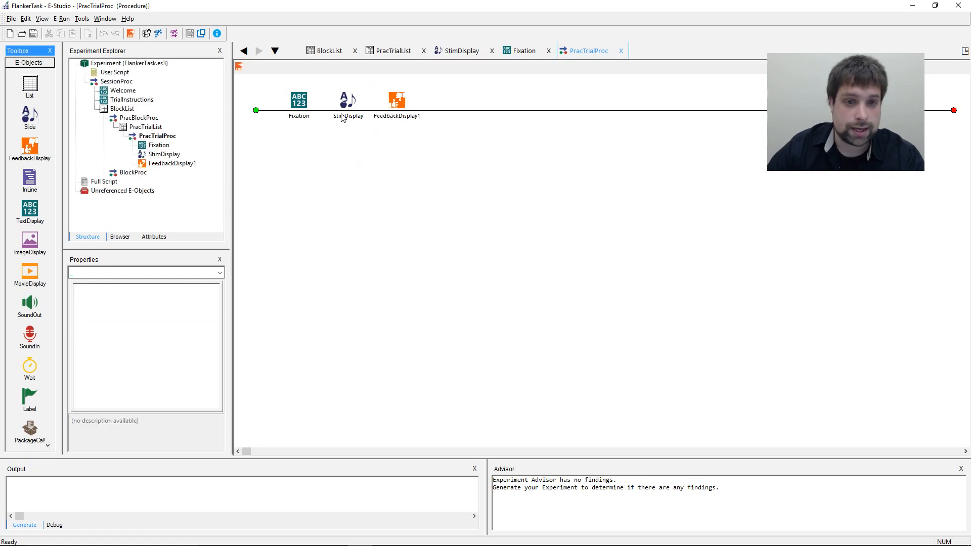
pyautogui.click(396, 105)
pyautogui.press('F2')
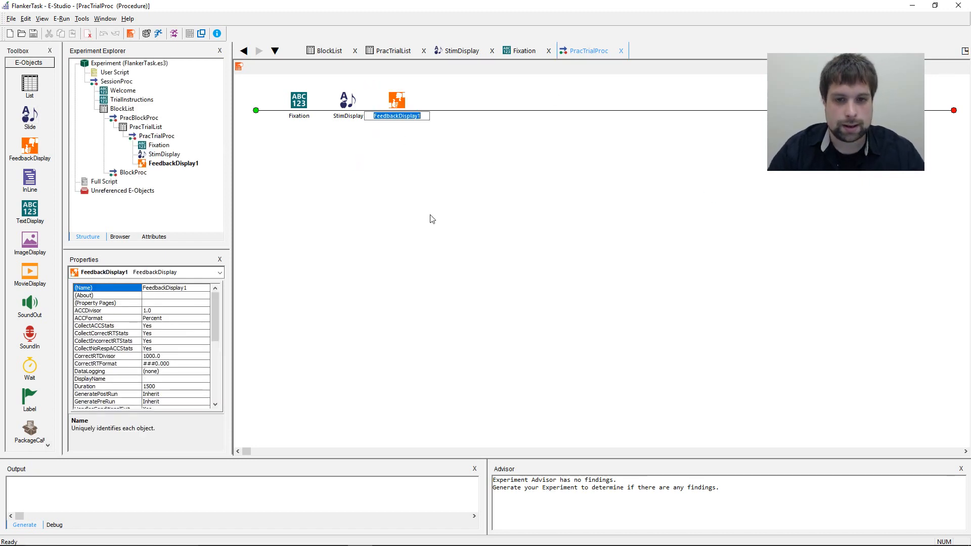
pyautogui.write('Feedback')
pyautogui.press('Return')
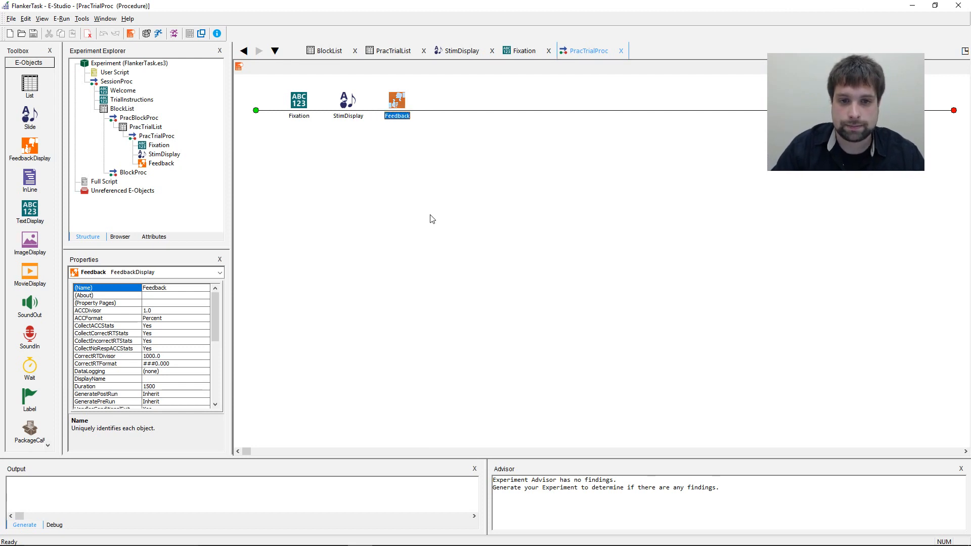
pyautogui.click(441, 204)
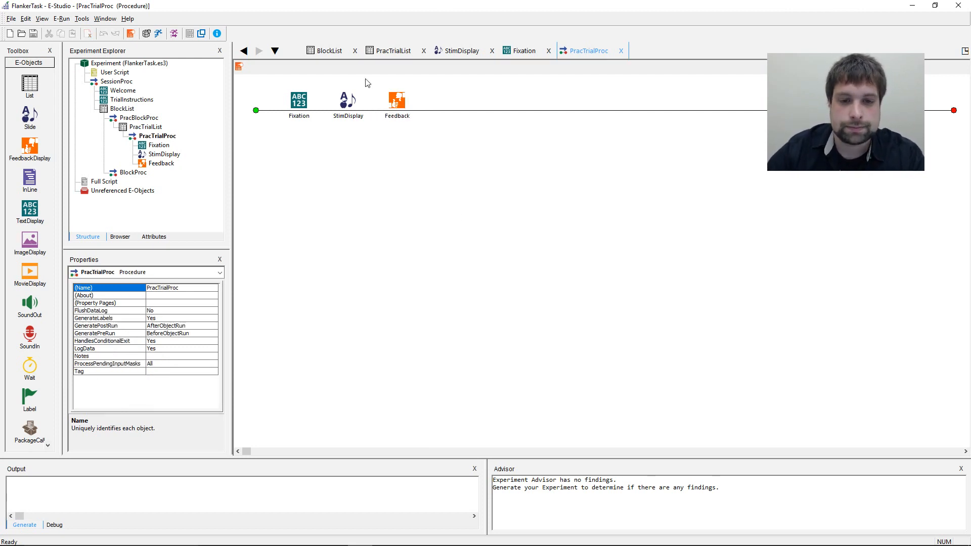
# - Open the Feedback object and examine the response time and accuracy text across its Correct, Incorrect and NoResponse states
pyautogui.doubleClick(397, 101)
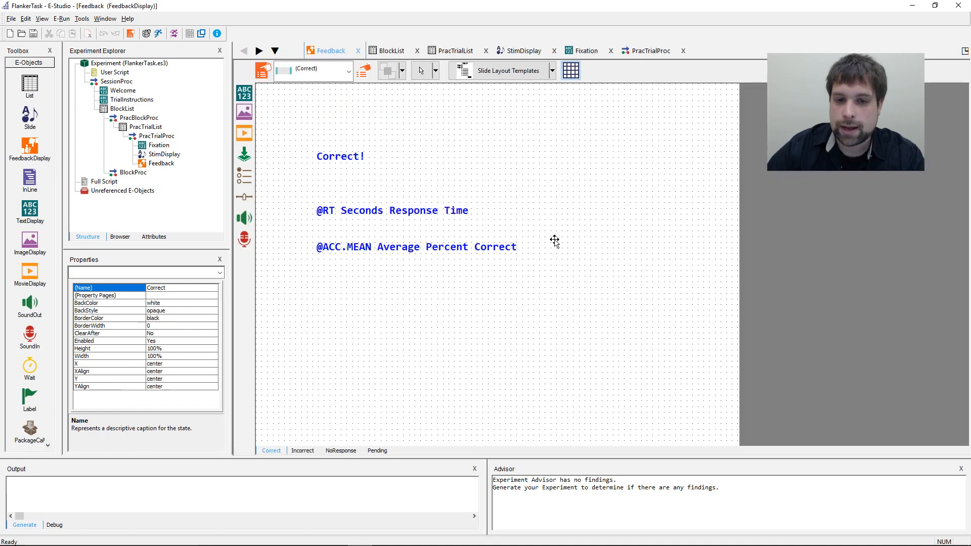
pyautogui.click(311, 450)
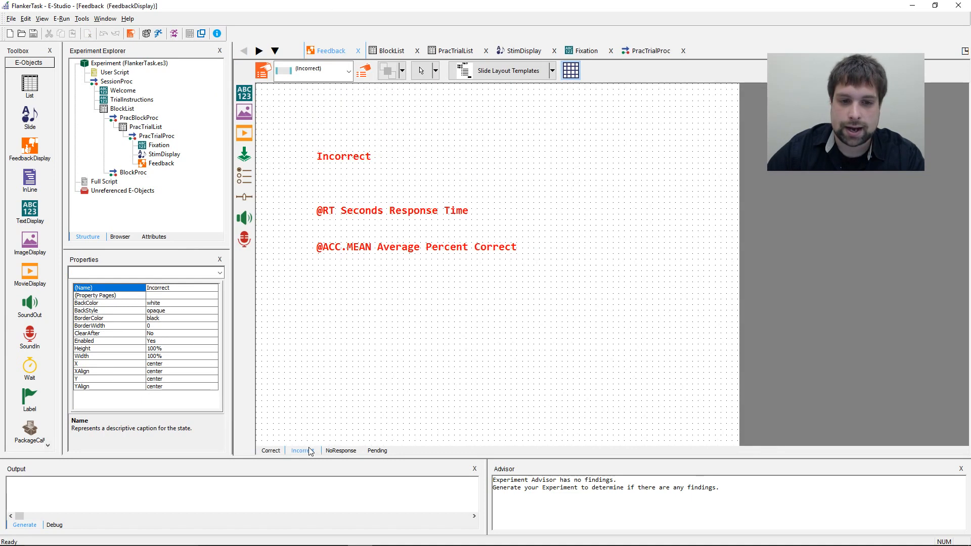
pyautogui.click(272, 451)
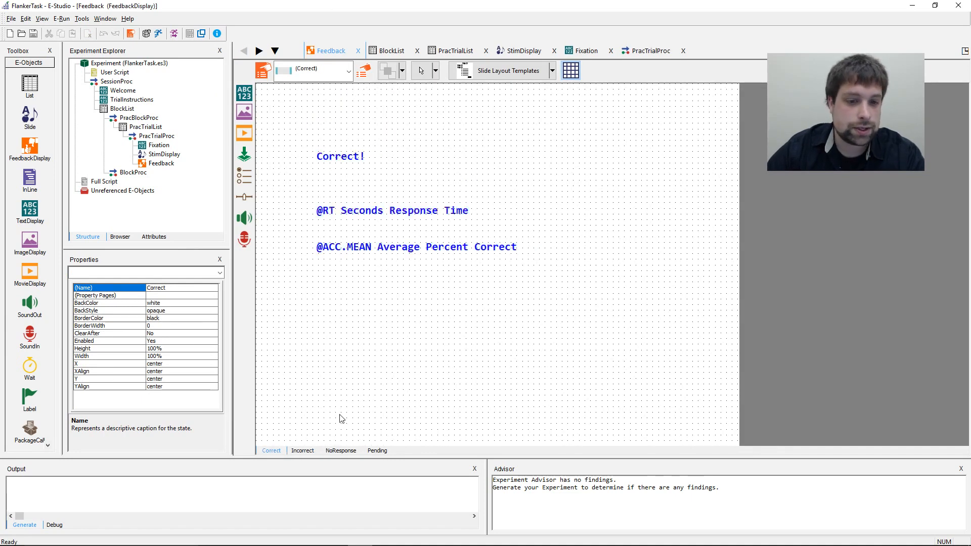
pyautogui.click(321, 210)
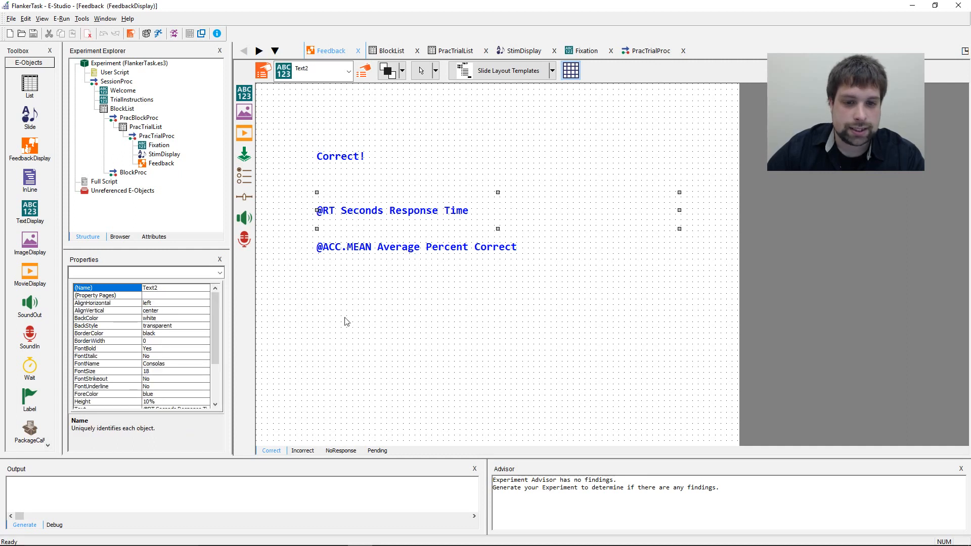
pyautogui.click(342, 249)
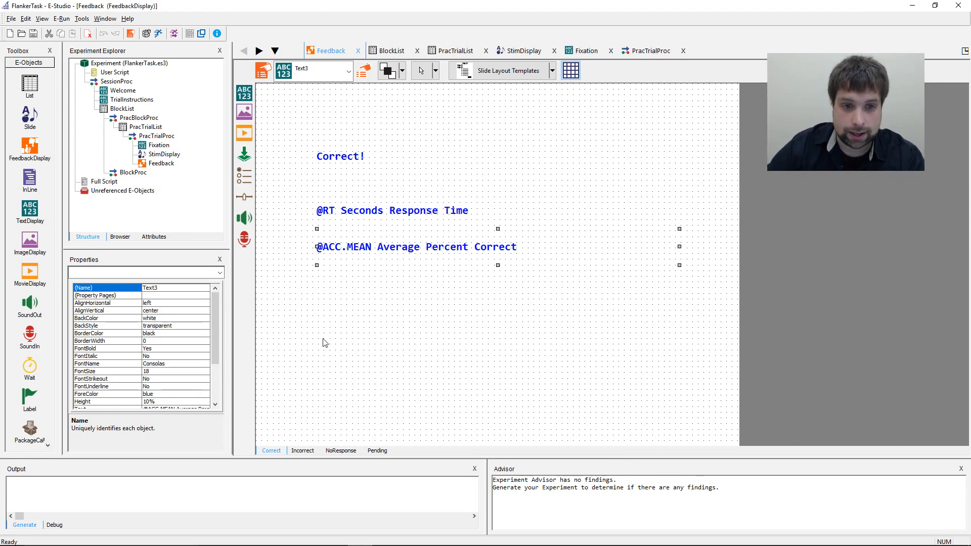
pyautogui.click(350, 212)
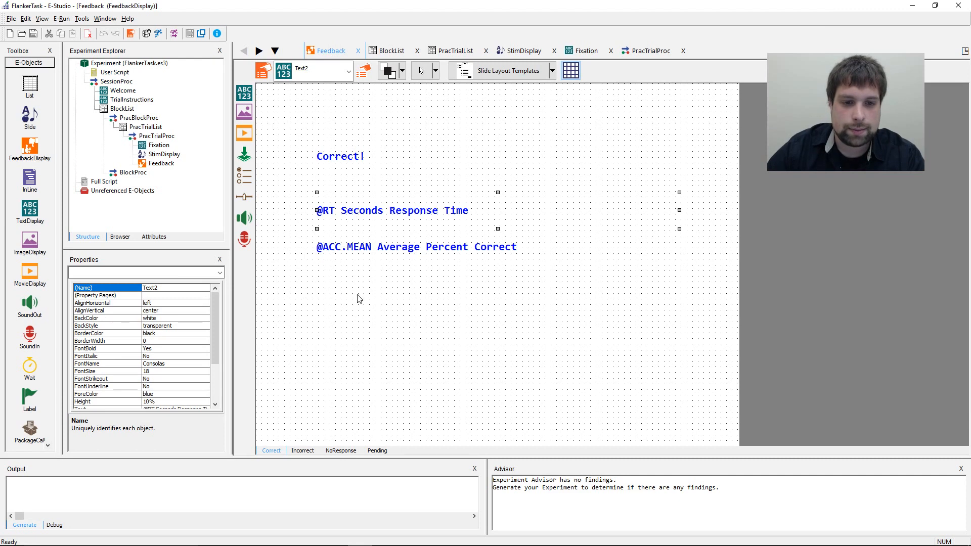
pyautogui.click(325, 249)
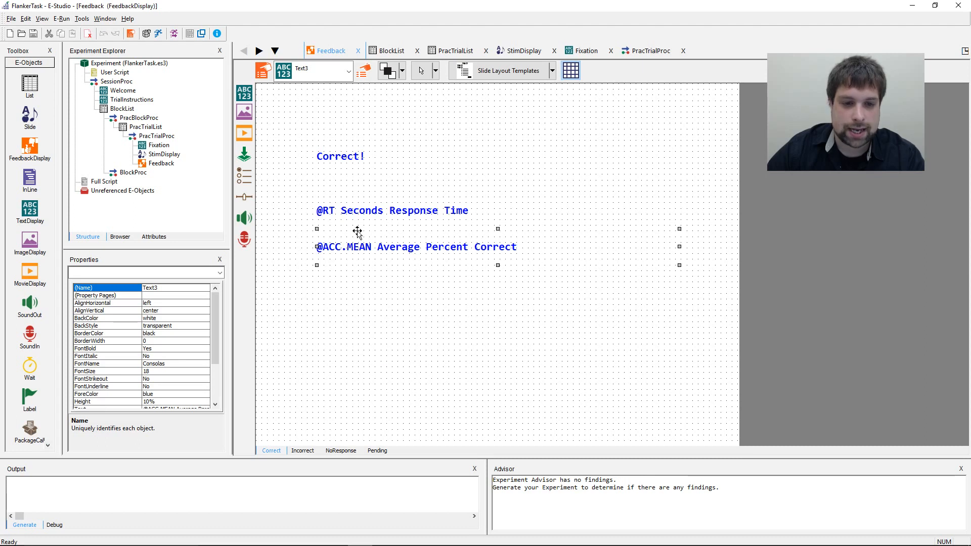
pyautogui.click(360, 210)
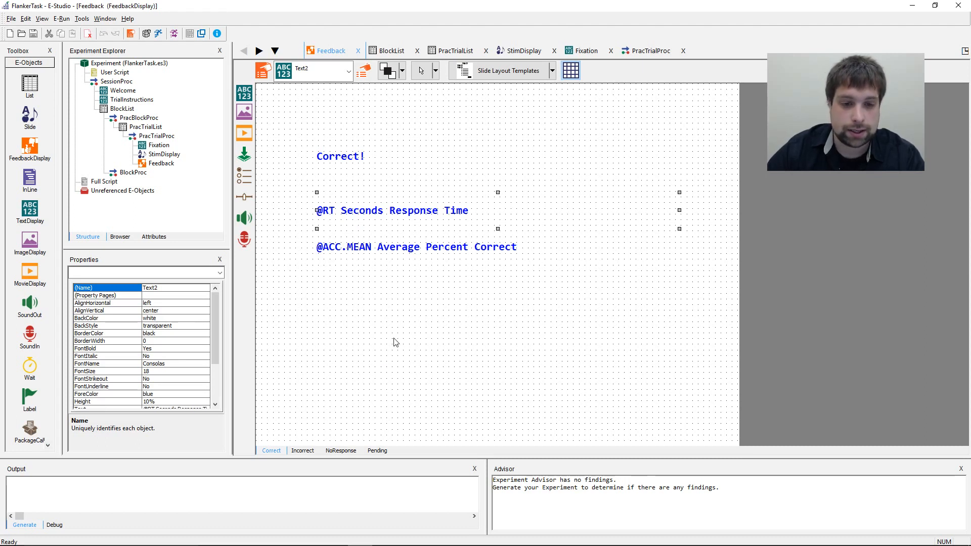
pyautogui.click(302, 451)
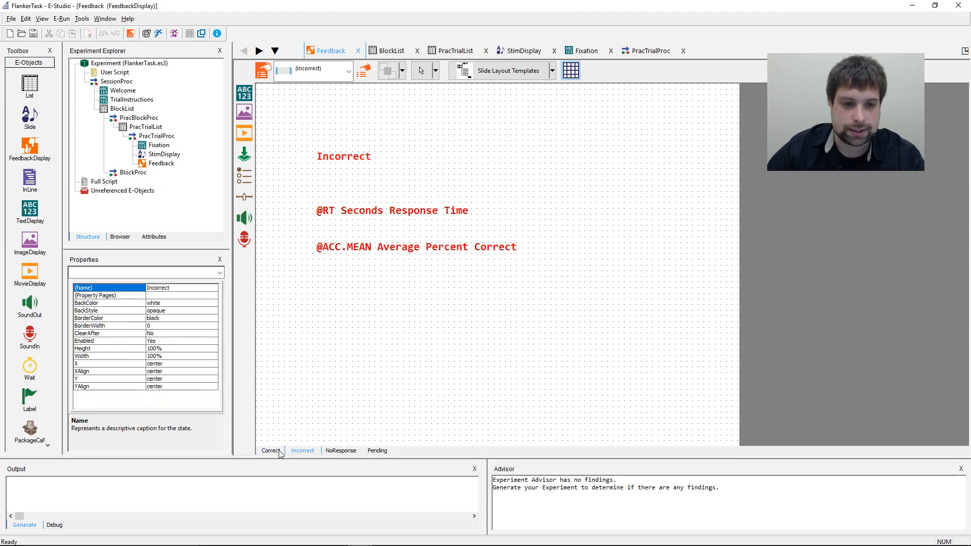
pyautogui.click(278, 451)
pyautogui.click(303, 451)
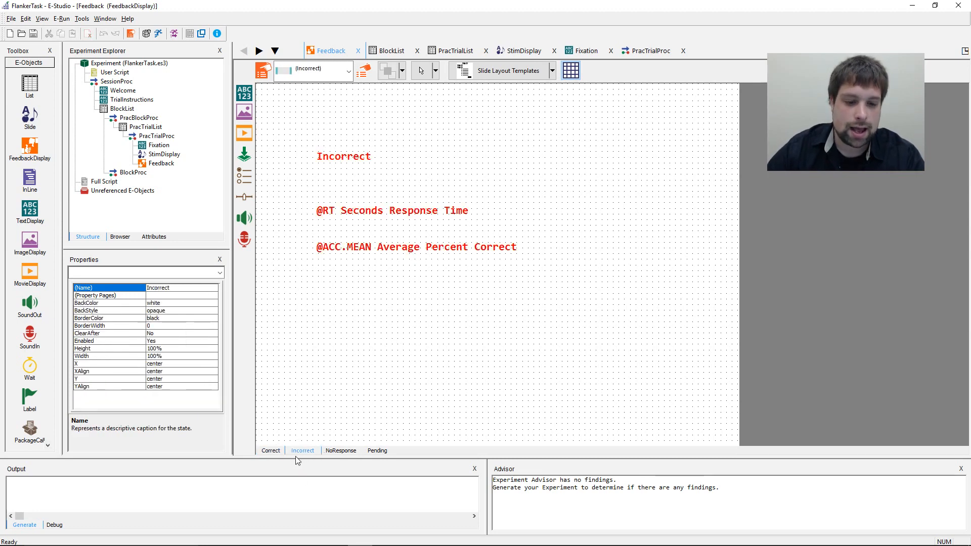
pyautogui.click(341, 452)
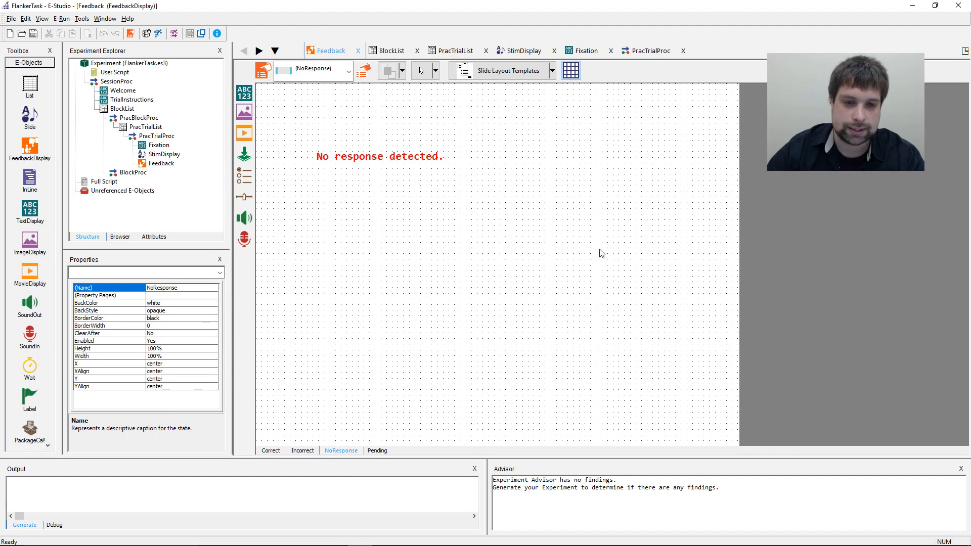
pyautogui.click(271, 450)
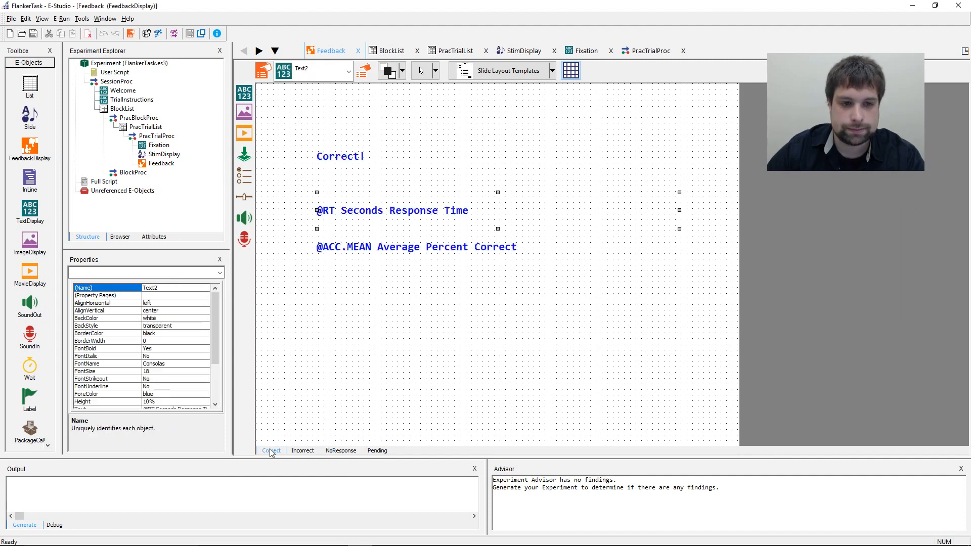
# - Set Feedback's Input Object Name to StimDisplay, disable Collect Correct RT Stats, and apply the properties
pyautogui.click(261, 76)
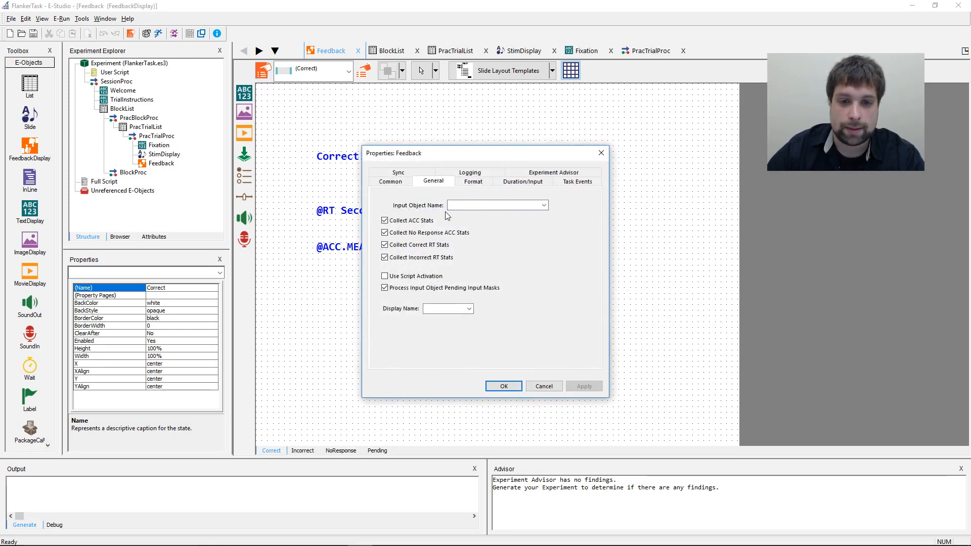
pyautogui.click(544, 206)
pyautogui.click(493, 223)
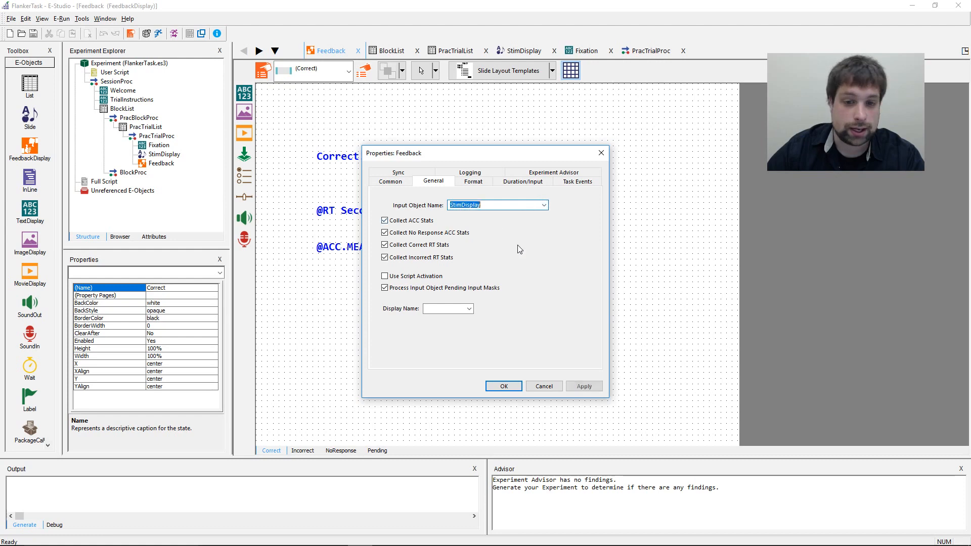
pyautogui.click(384, 245)
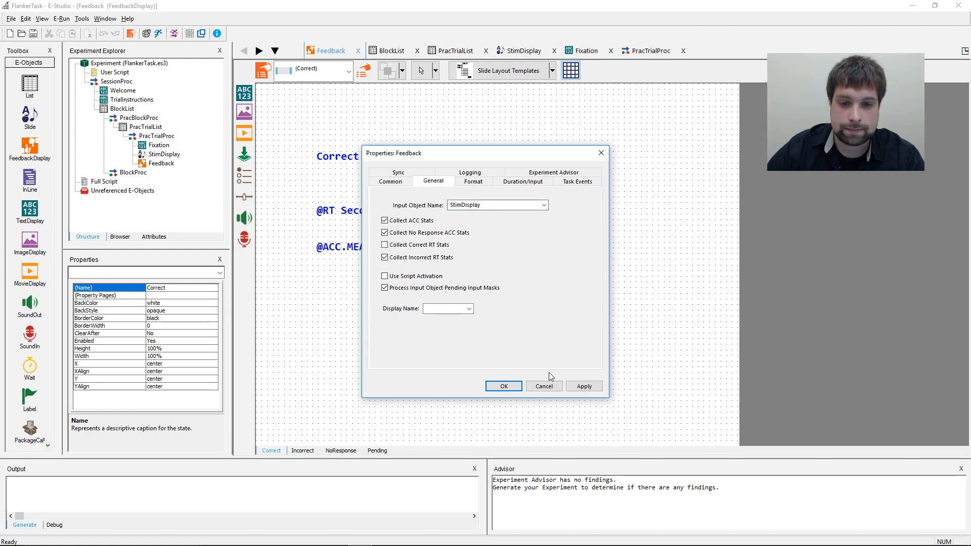
pyautogui.click(583, 386)
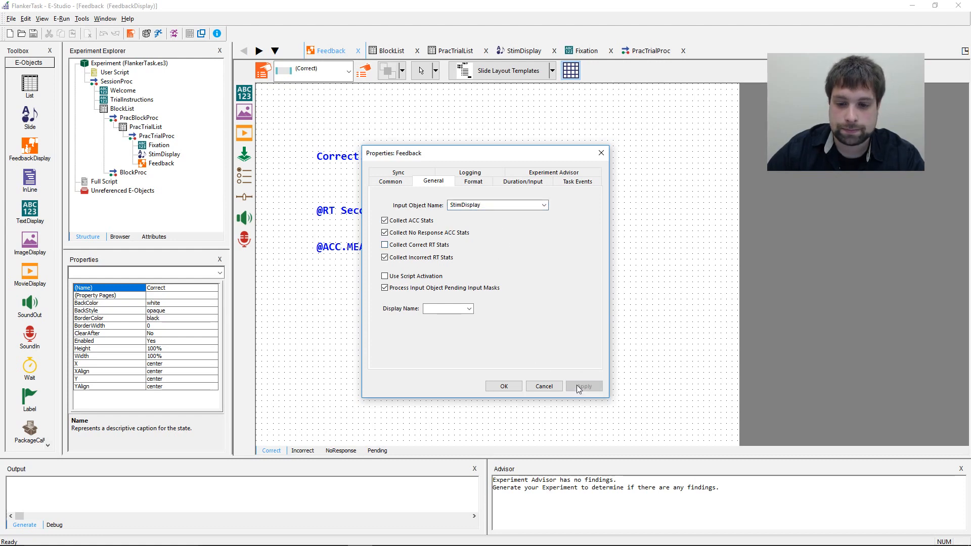
pyautogui.click(504, 386)
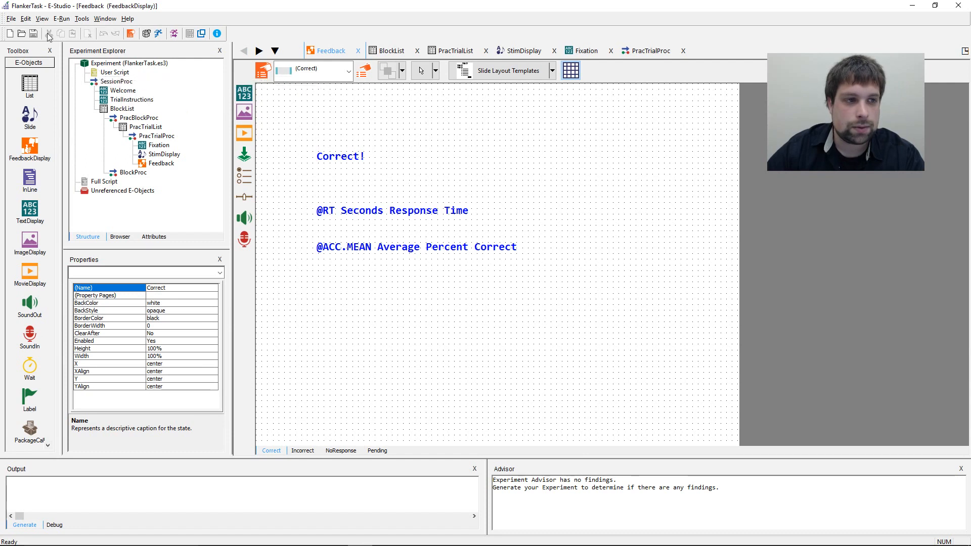
pyautogui.click(348, 305)
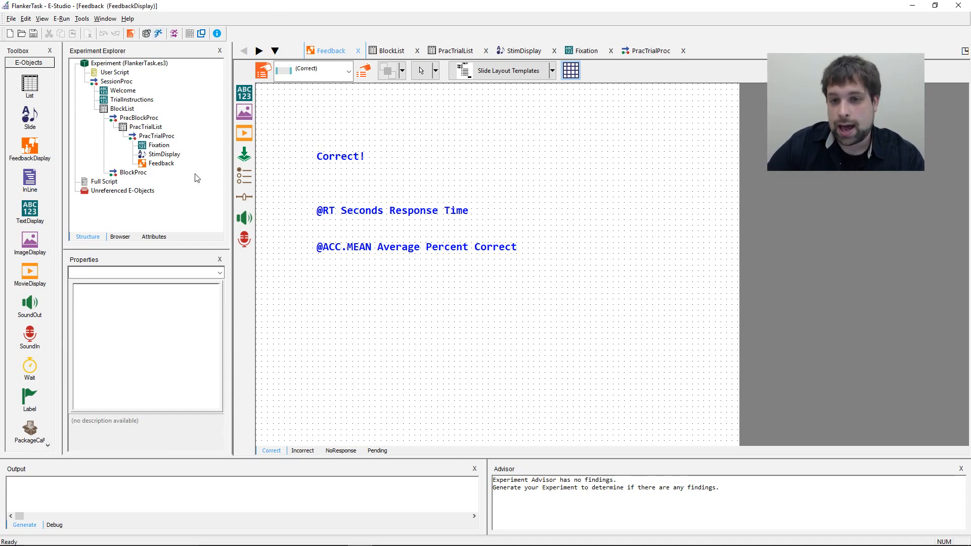
# - Open the Test Manager and keep the option to run the experiment in windowed mode enabled
pyautogui.click(202, 34)
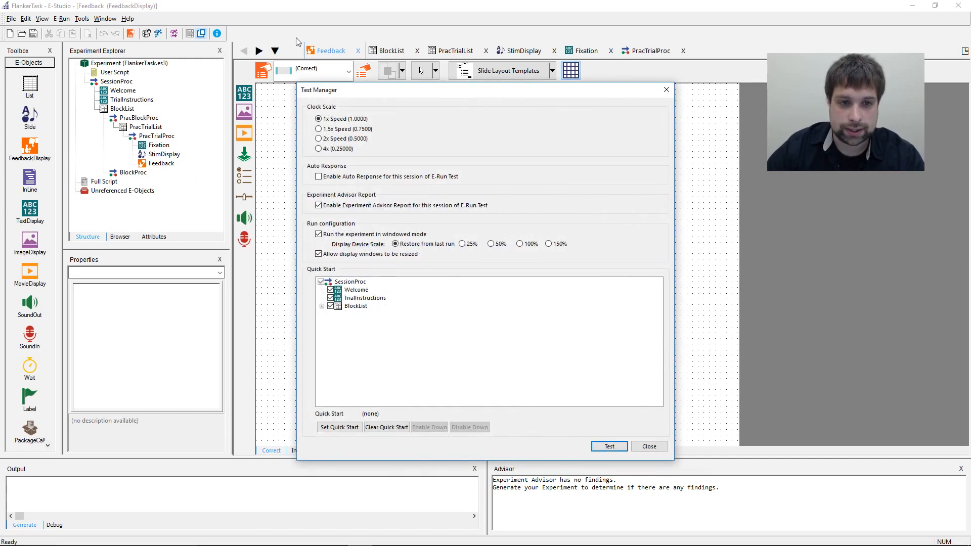
pyautogui.click(666, 90)
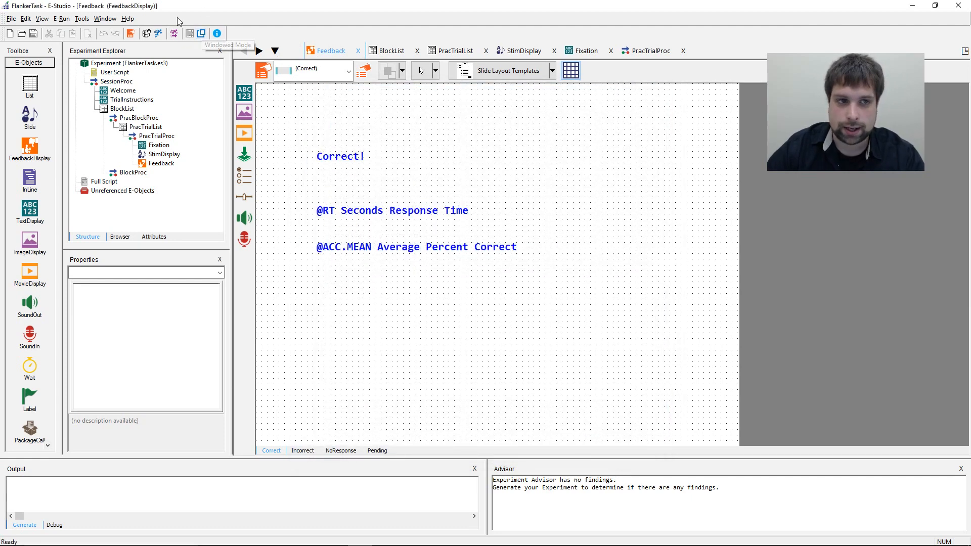
pyautogui.click(174, 32)
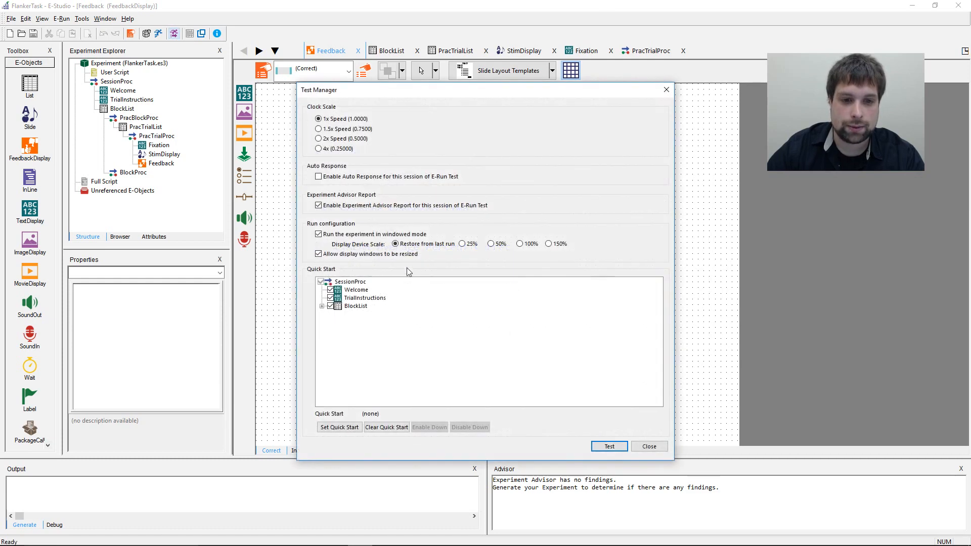
pyautogui.click(319, 235)
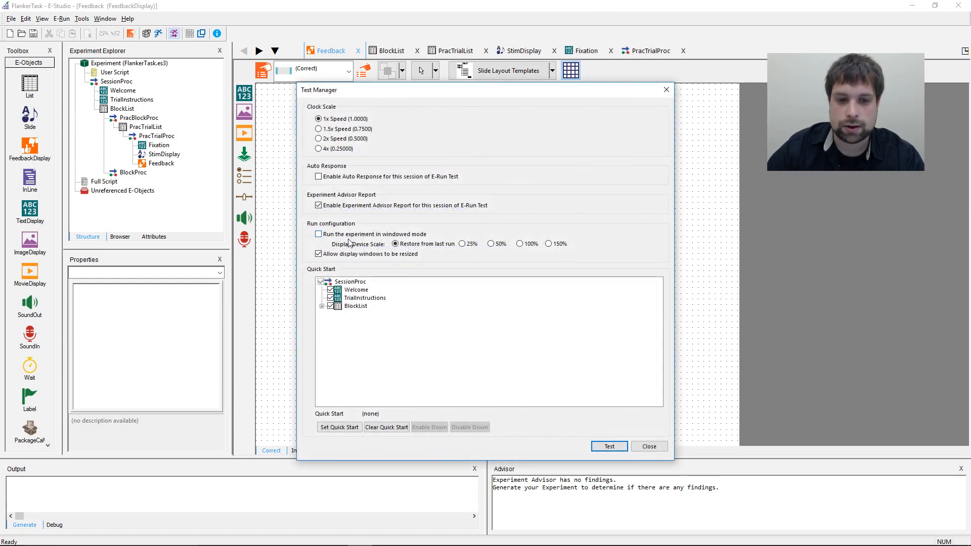
pyautogui.click(319, 234)
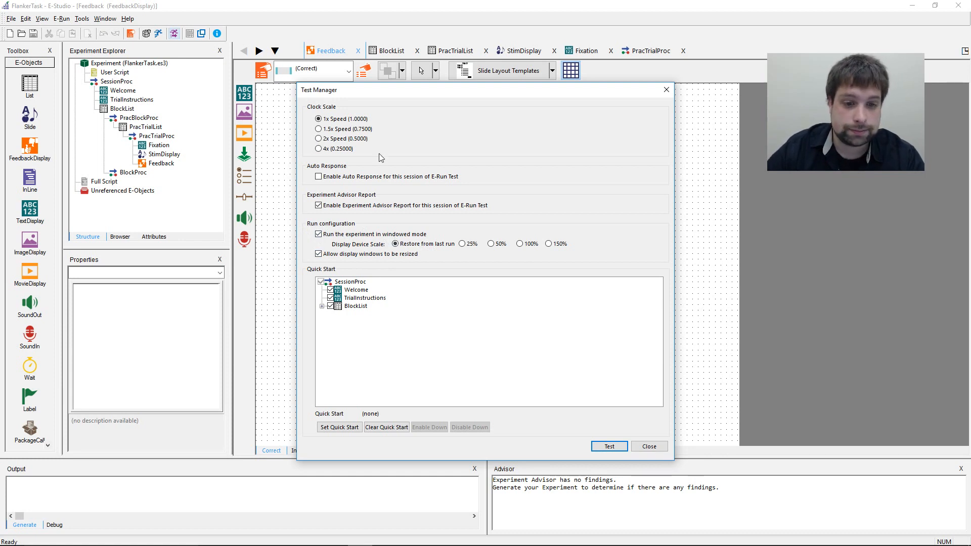
# - Expand the Quick Start tree from BlockList down to the objects inside PracTrialProc
pyautogui.click(321, 307)
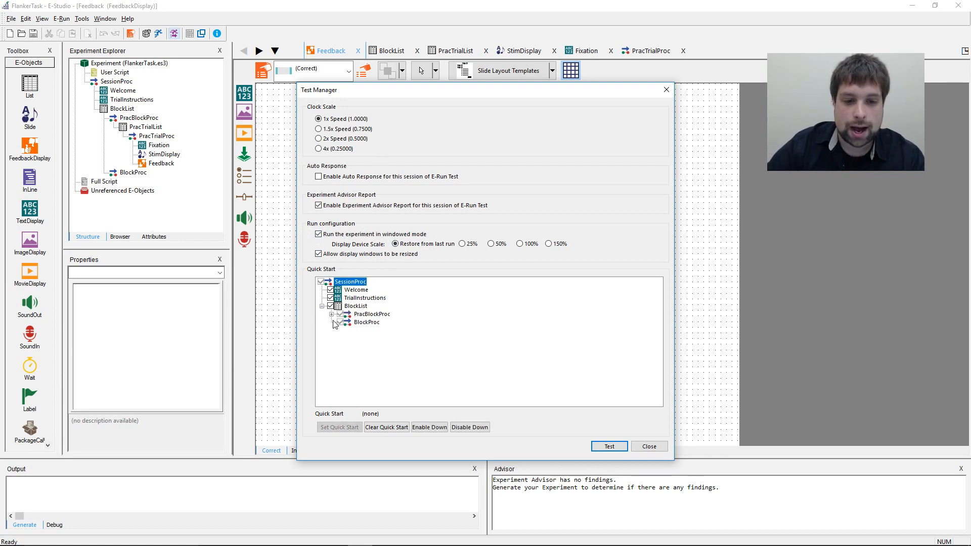
pyautogui.click(331, 314)
pyautogui.click(341, 322)
pyautogui.click(350, 330)
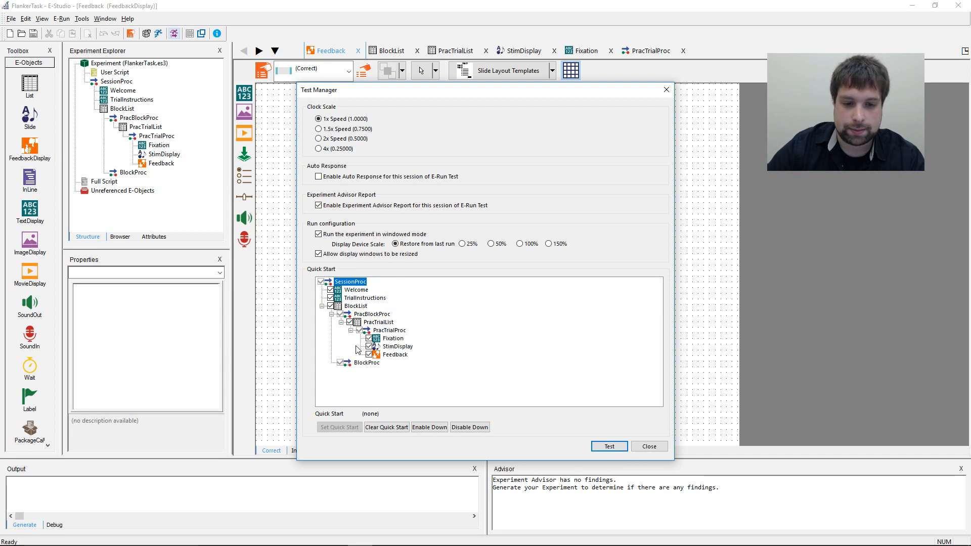
# - Try excluding Welcome, TrialInstructions and BlockList from the Quick Start run, and include them all again
pyautogui.click(331, 289)
pyautogui.click(331, 298)
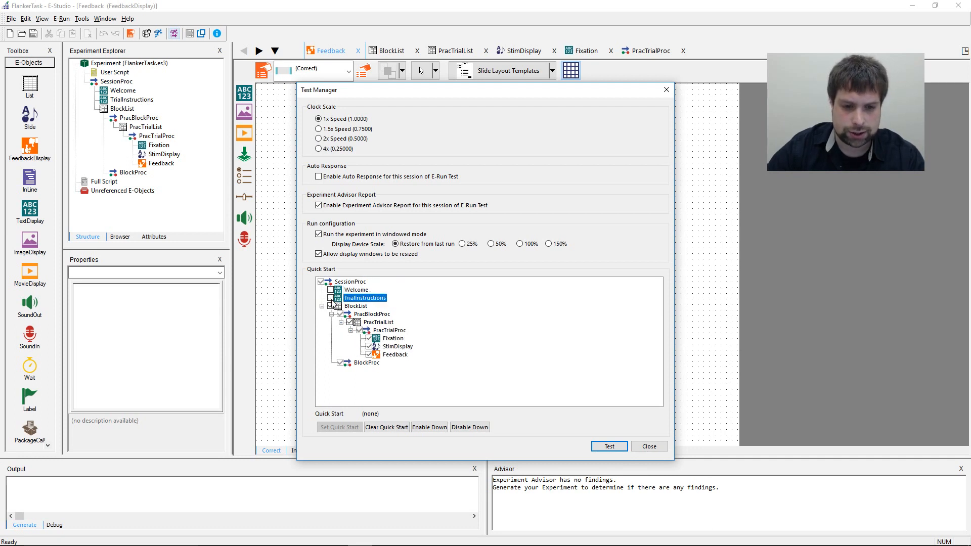
pyautogui.click(330, 290)
pyautogui.click(331, 307)
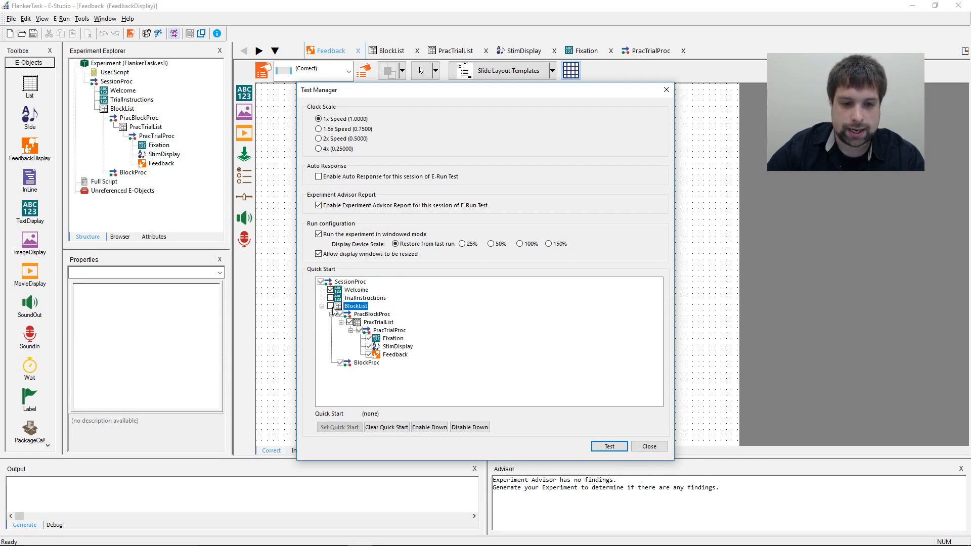
pyautogui.click(332, 298)
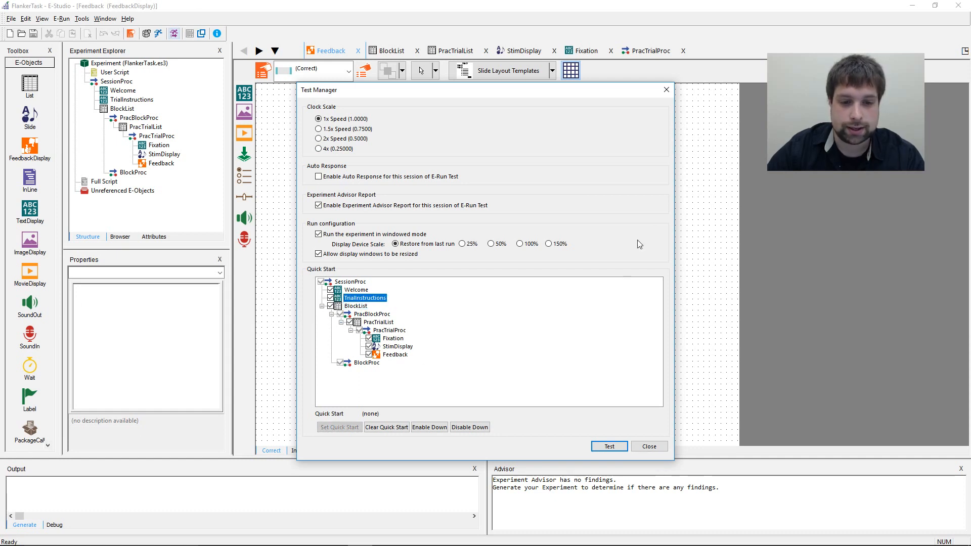
pyautogui.click(355, 306)
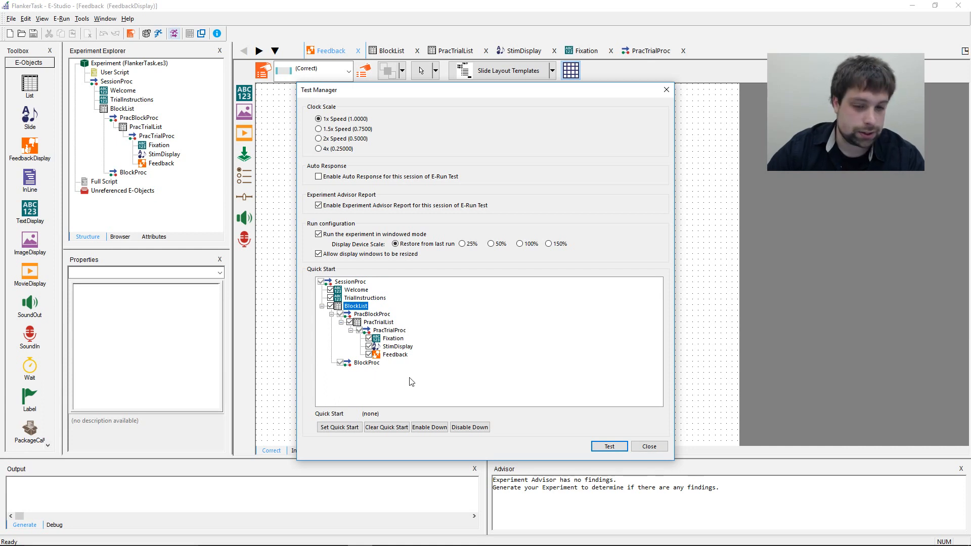
# - Set the test's clock scale to 4x (0.25000) and enable Auto Response for the E-Run Test session
pyautogui.click(320, 150)
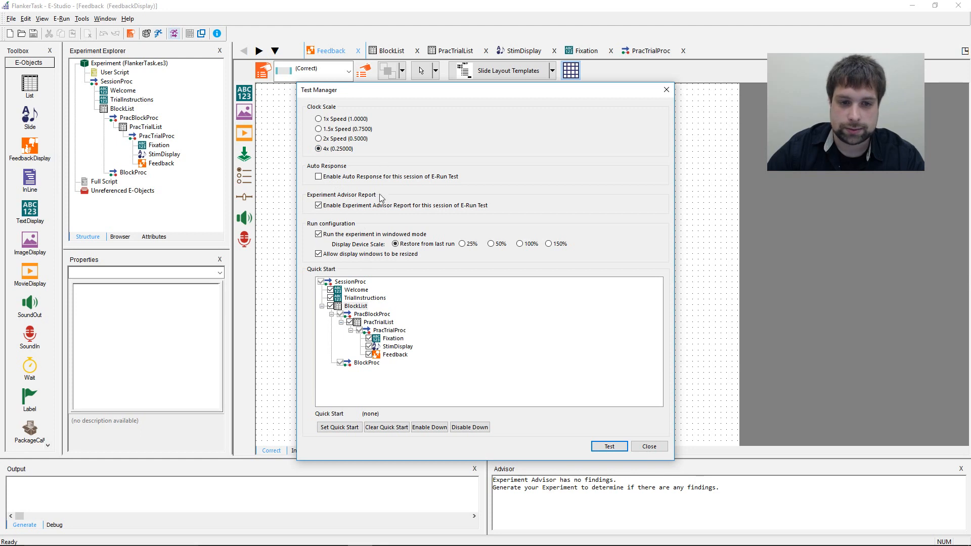
pyautogui.click(319, 176)
pyautogui.click(464, 317)
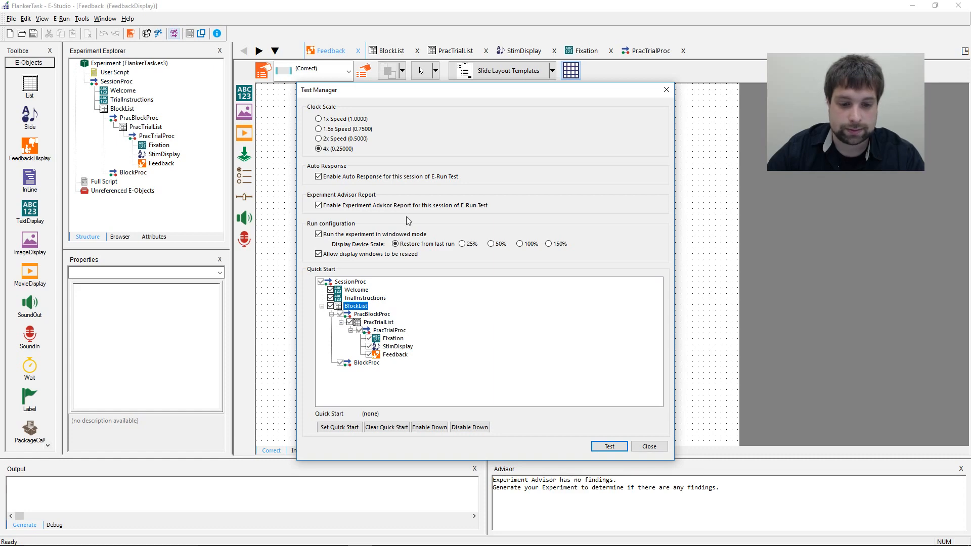
# - Start the test run with subject number 1 and session number 1, accepting the startup prompts
pyautogui.click(610, 447)
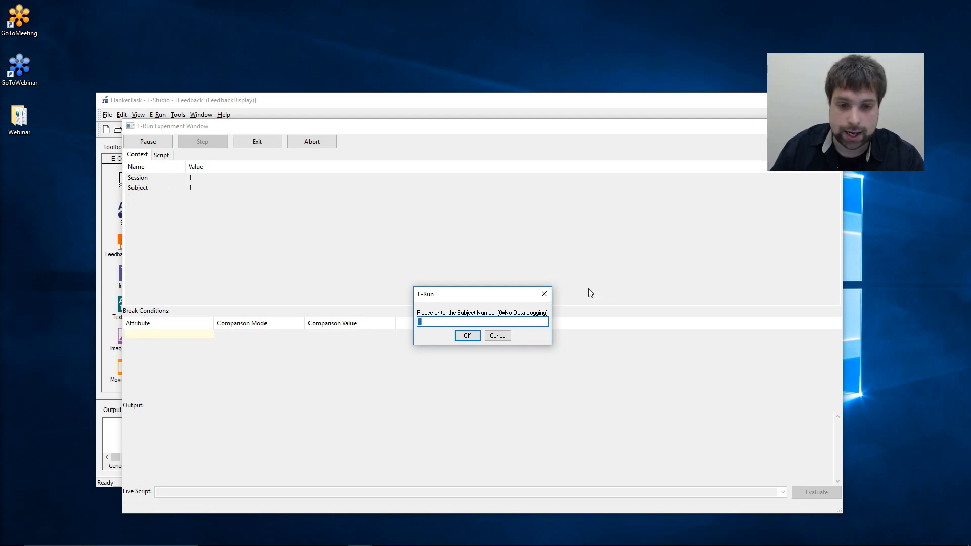
pyautogui.press('Return')
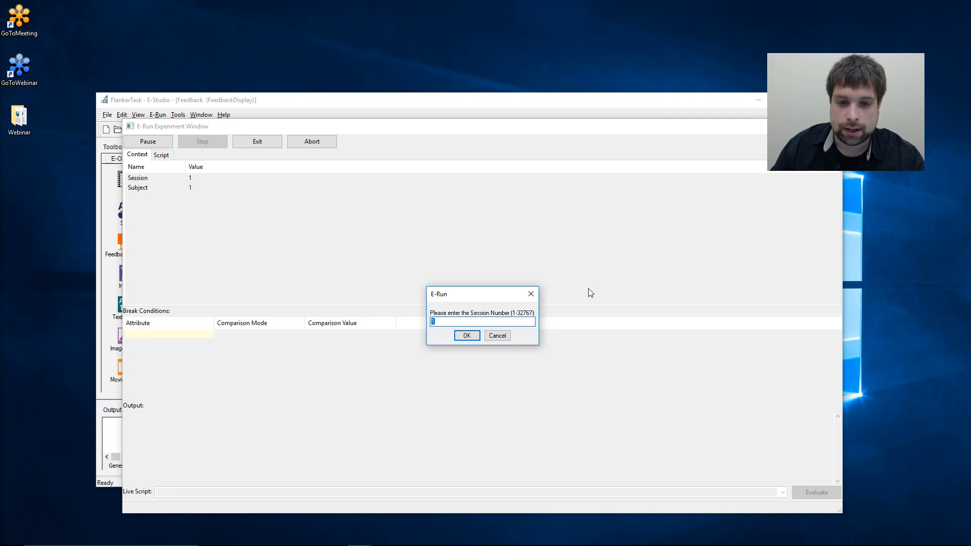
pyautogui.press('Return')
pyautogui.press('Return')
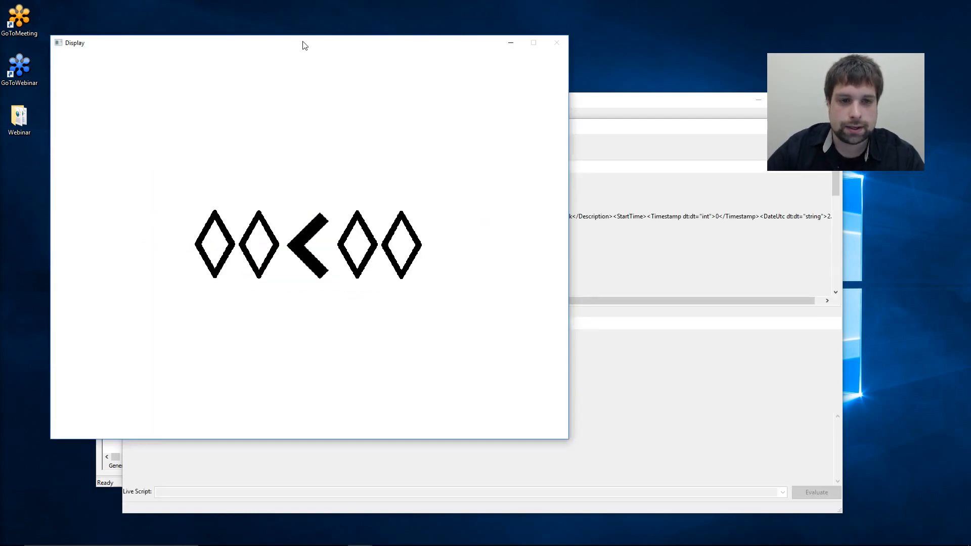
# - Pause the running test and arrange the Display and E-Run Experiment windows so the attribute values can be read
pyautogui.moveTo(305, 45); pyautogui.dragTo(536, 47)
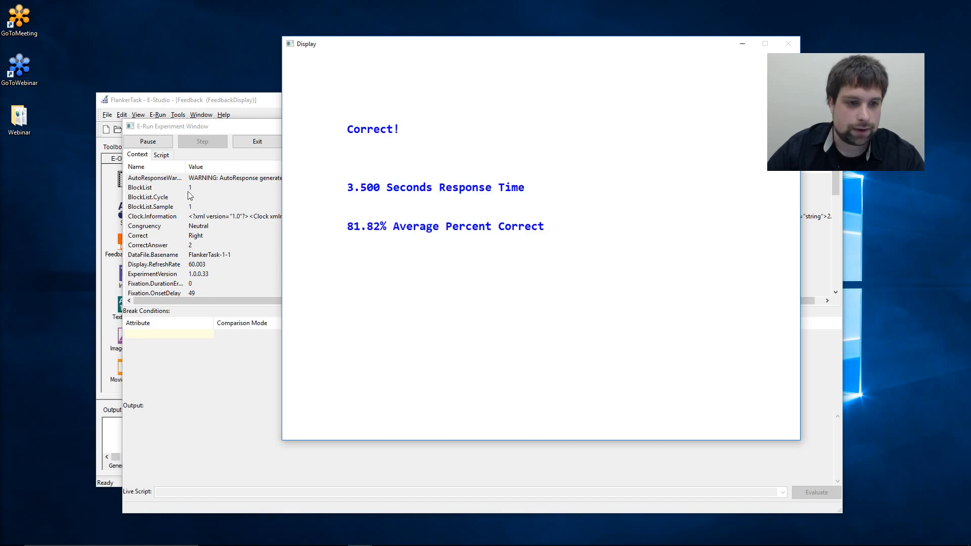
pyautogui.click(155, 150)
pyautogui.click(152, 143)
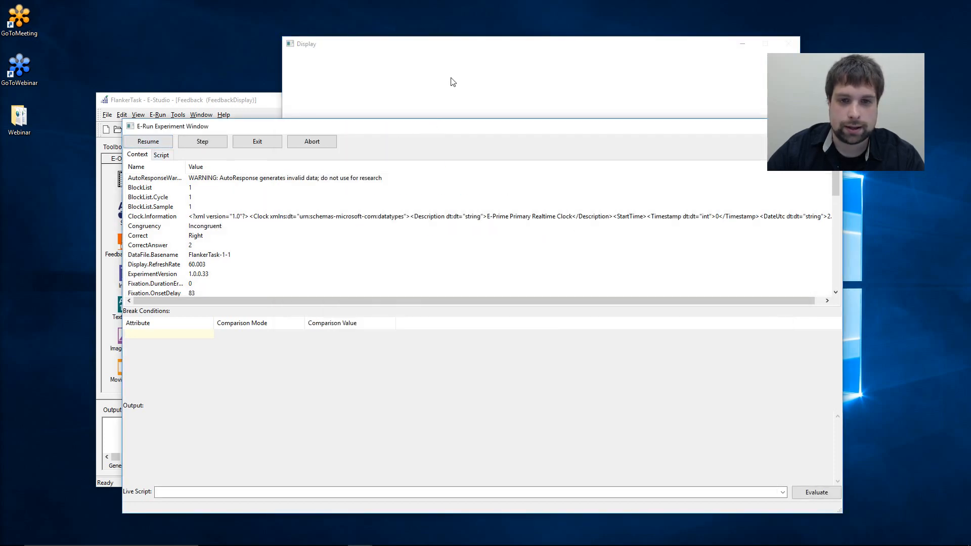
pyautogui.click(461, 51)
pyautogui.click(253, 348)
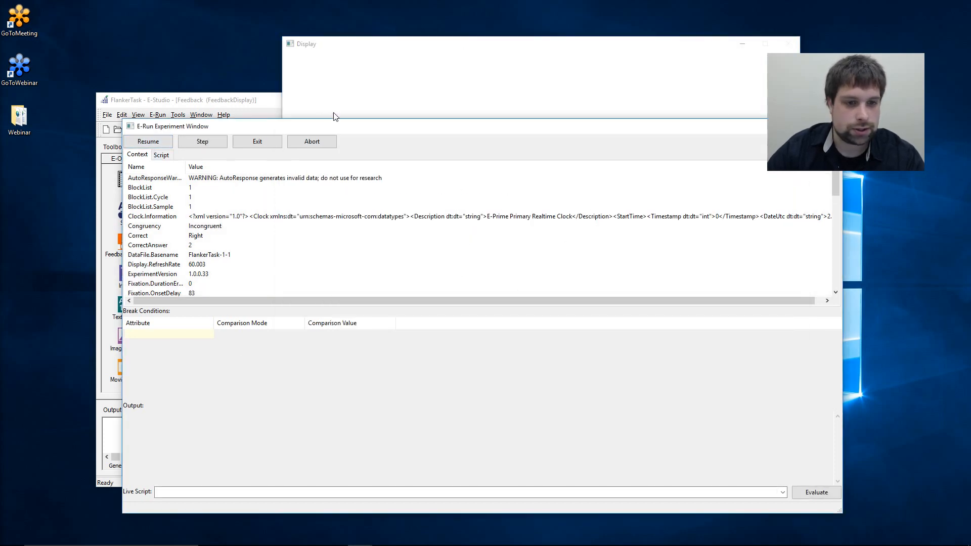
pyautogui.moveTo(376, 127); pyautogui.dragTo(498, 61)
# - Examine the paused trial's context attributes, including the AutoResponse warning and the PracTrialList values
pyautogui.scroll(-2, 513, 146)
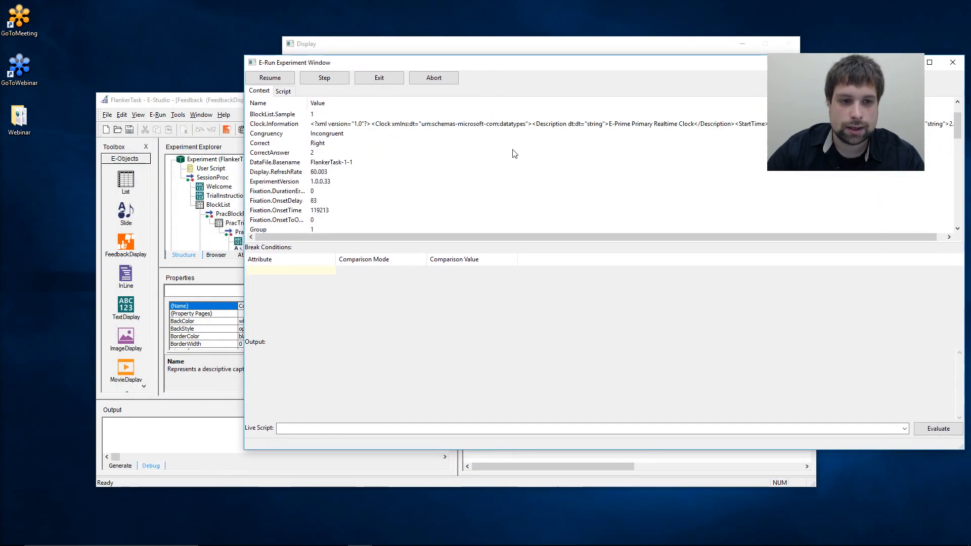
pyautogui.scroll(2, 513, 150)
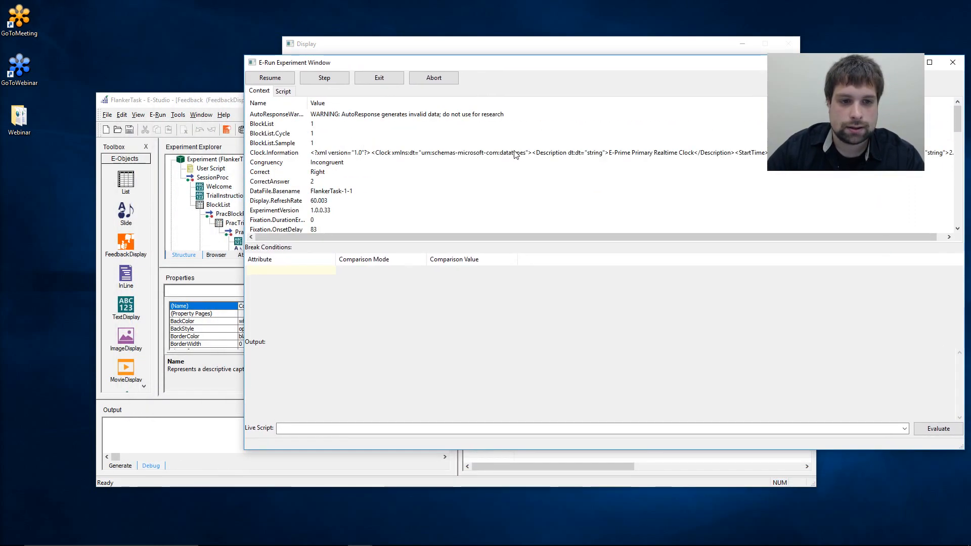
pyautogui.click(355, 115)
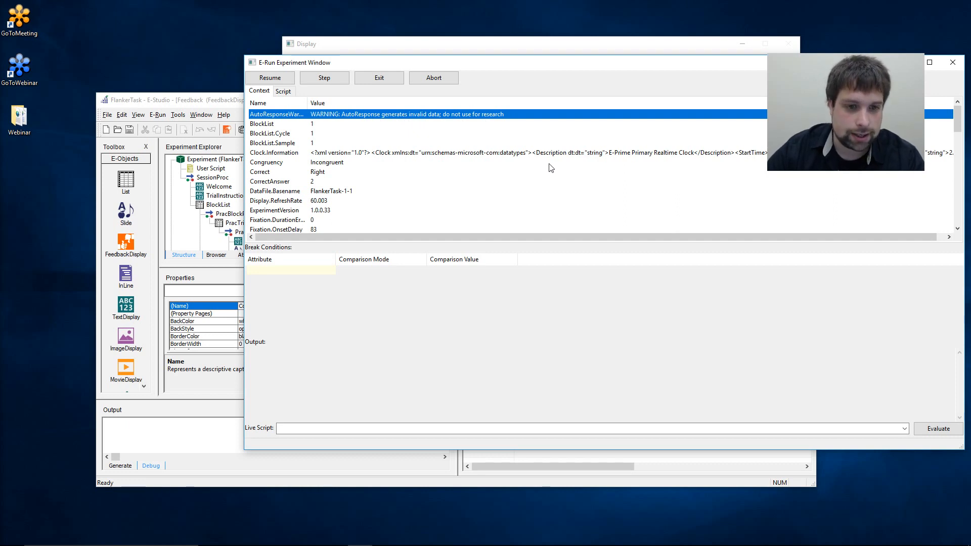
pyautogui.scroll(-5, 548, 173)
pyautogui.scroll(3, 550, 171)
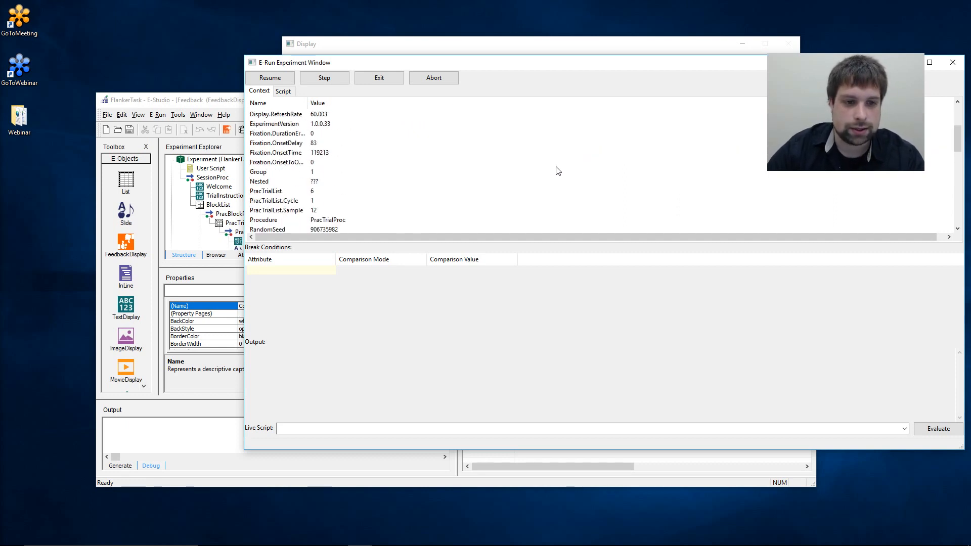
pyautogui.scroll(2, 556, 170)
pyautogui.scroll(1, 350, 140)
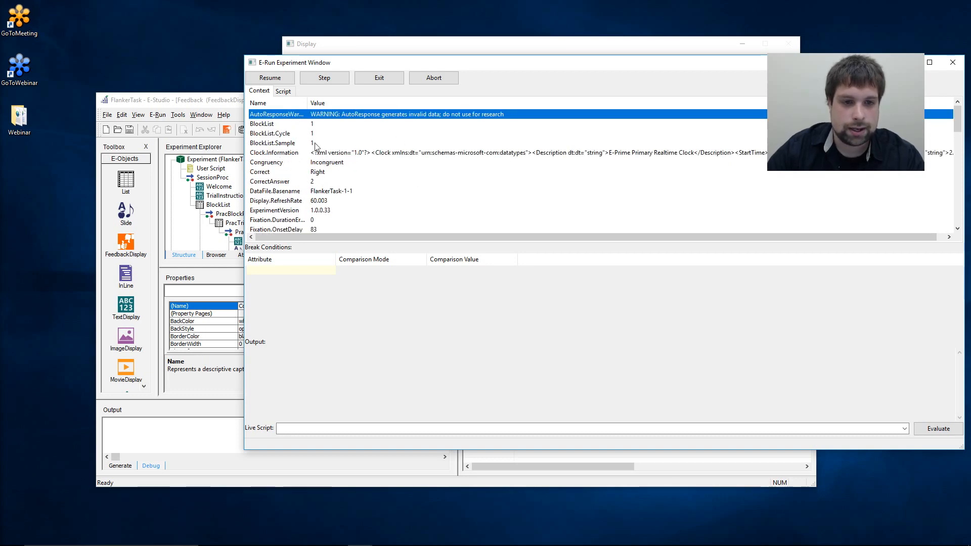
# - Compare the stimulus shown in the Display window with the trial's Congruency, Correct and CorrectAnswer attributes
pyautogui.moveTo(490, 64); pyautogui.dragTo(546, 129)
pyautogui.click(574, 73)
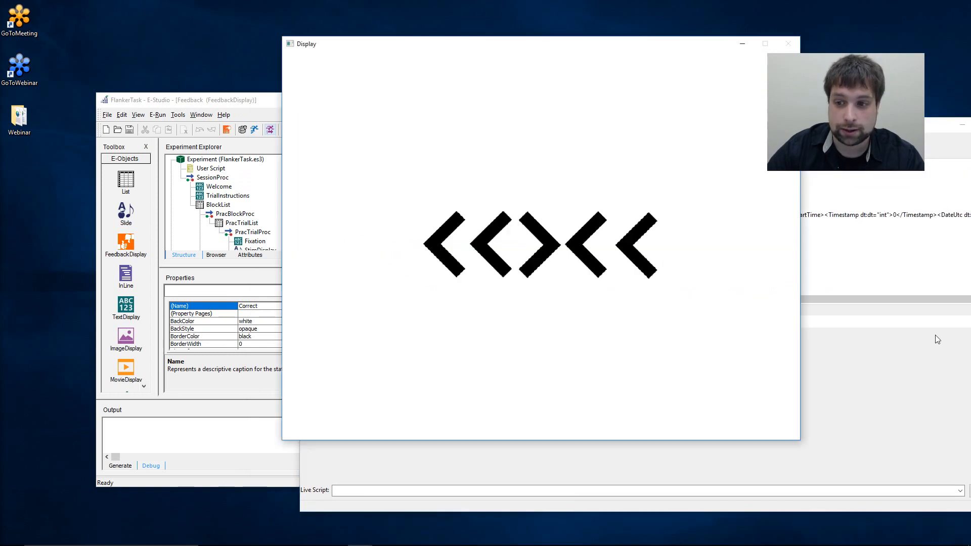
pyautogui.click(866, 351)
pyautogui.click(389, 236)
pyautogui.click(384, 225)
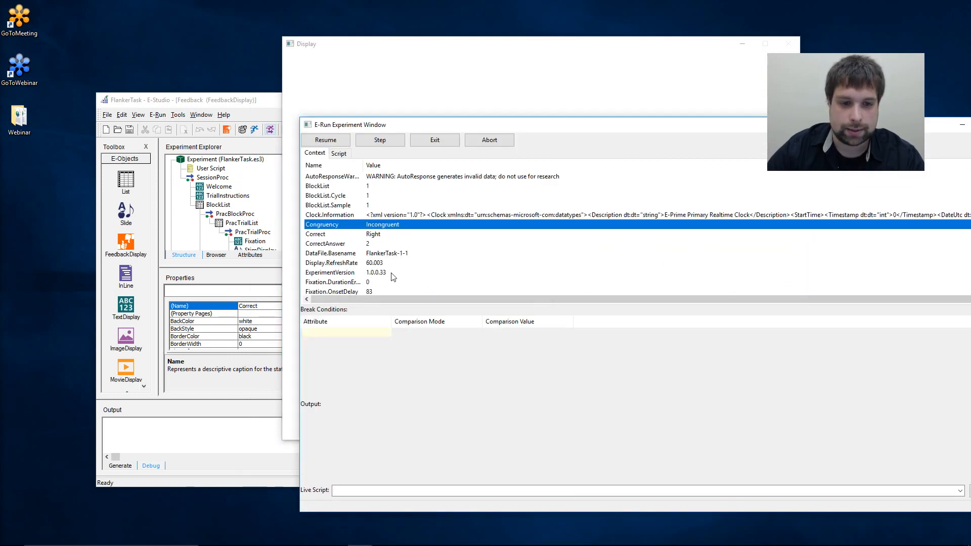
pyautogui.click(386, 241)
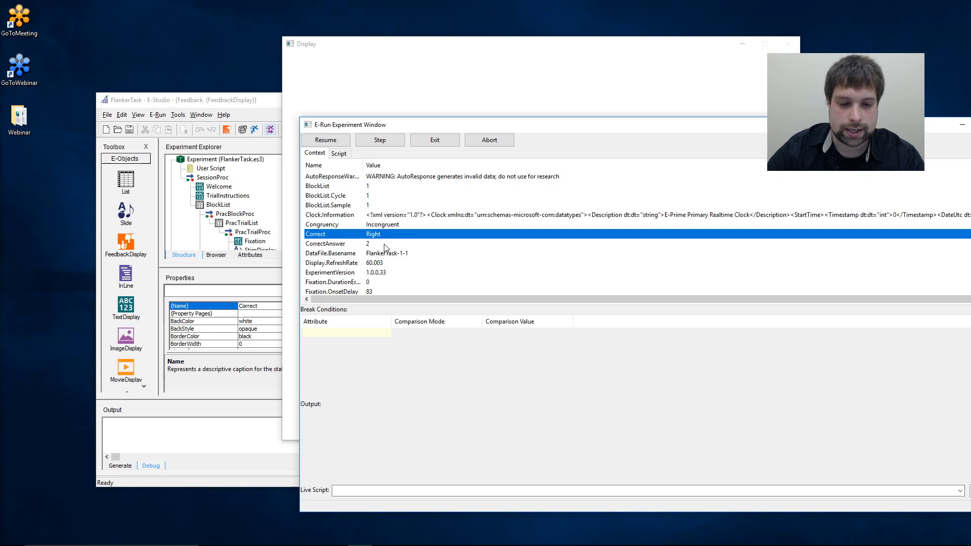
pyautogui.click(472, 96)
pyautogui.click(857, 375)
pyautogui.click(516, 251)
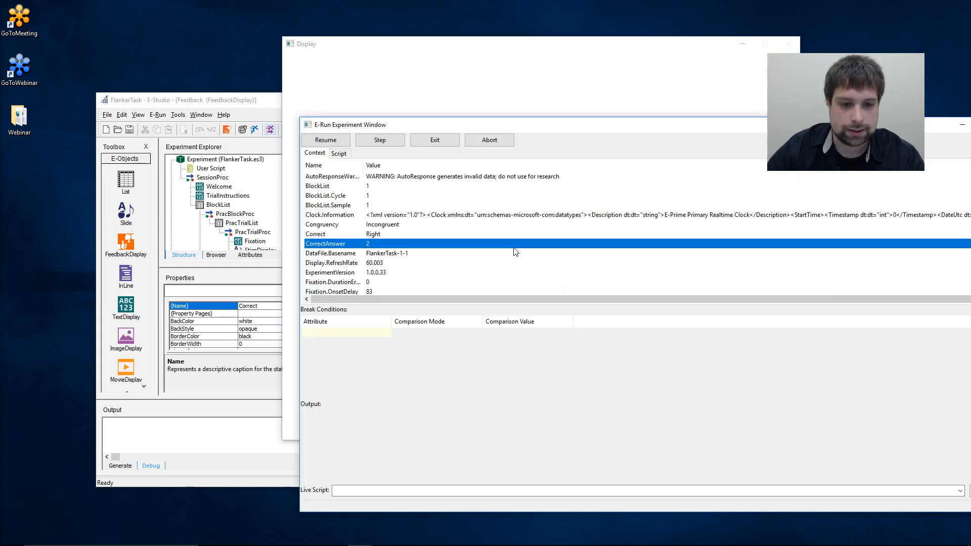
# - Widen the attribute Name column and examine the StimDisplay onset, response and reaction time values and the Stimulus file name
pyautogui.scroll(-4, 515, 252)
pyautogui.scroll(-6, 406, 229)
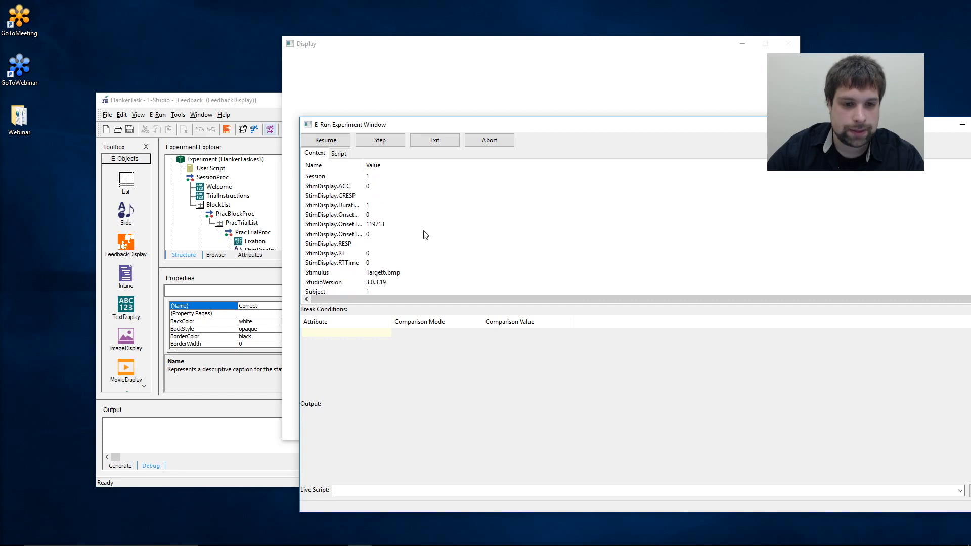
pyautogui.moveTo(363, 166); pyautogui.dragTo(410, 167)
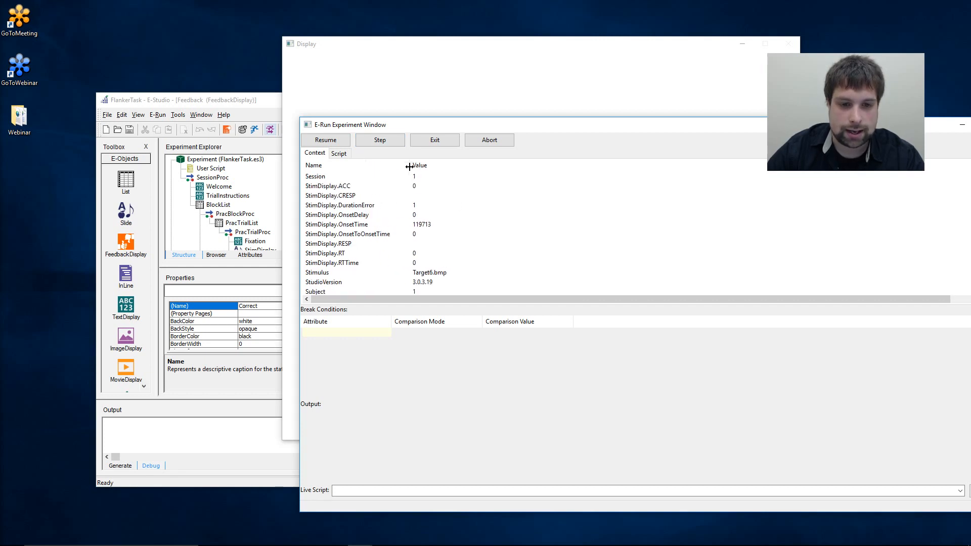
pyautogui.click(348, 253)
pyautogui.click(375, 263)
pyautogui.scroll(-2, 375, 263)
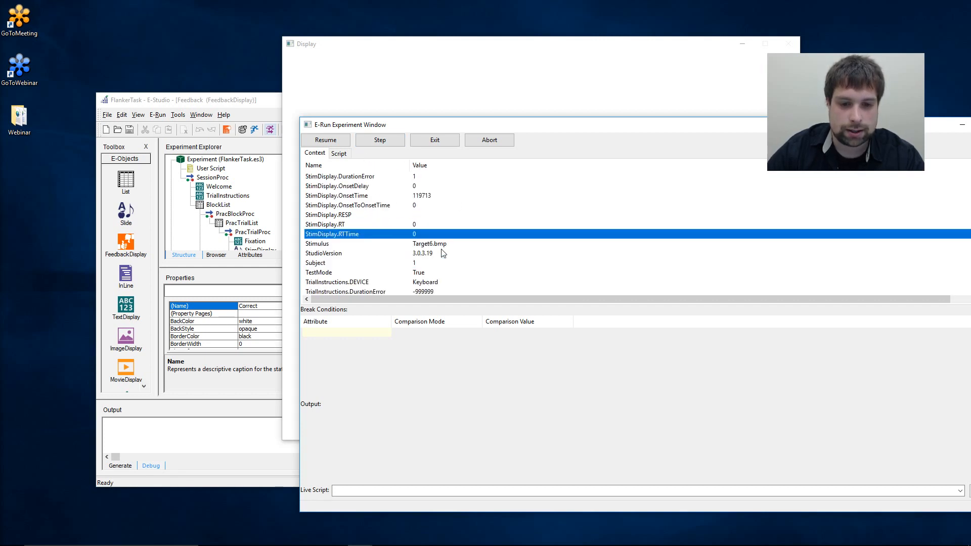
pyautogui.click(376, 196)
pyautogui.click(379, 206)
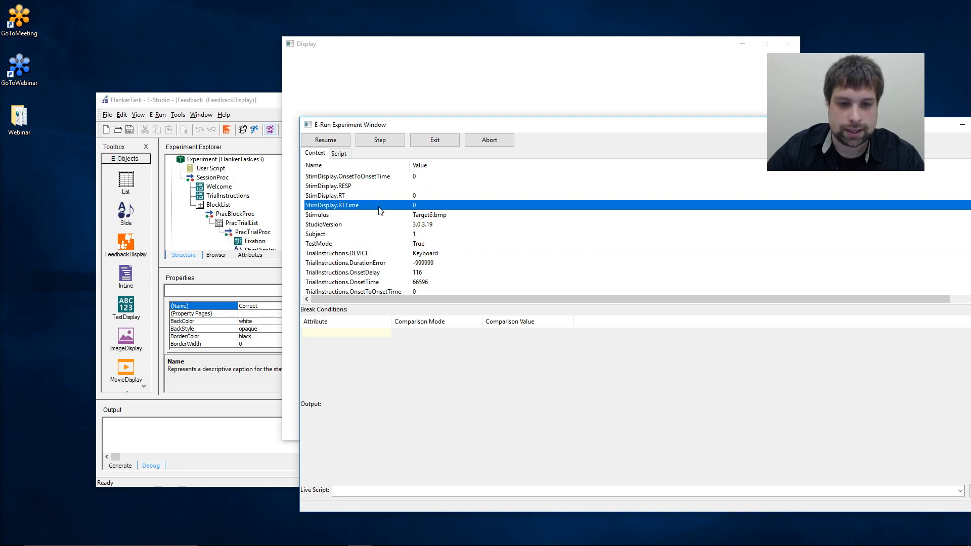
pyautogui.click(445, 216)
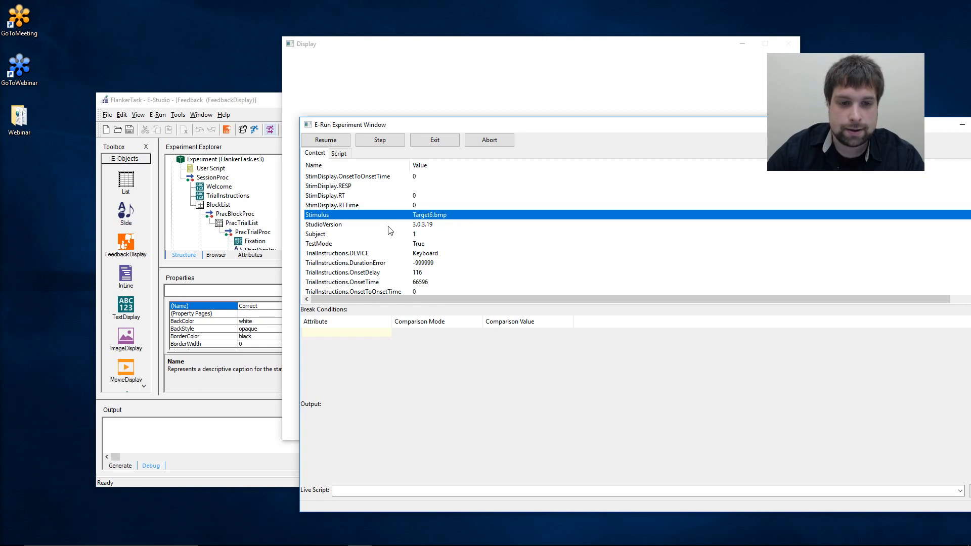
pyautogui.scroll(2, 390, 230)
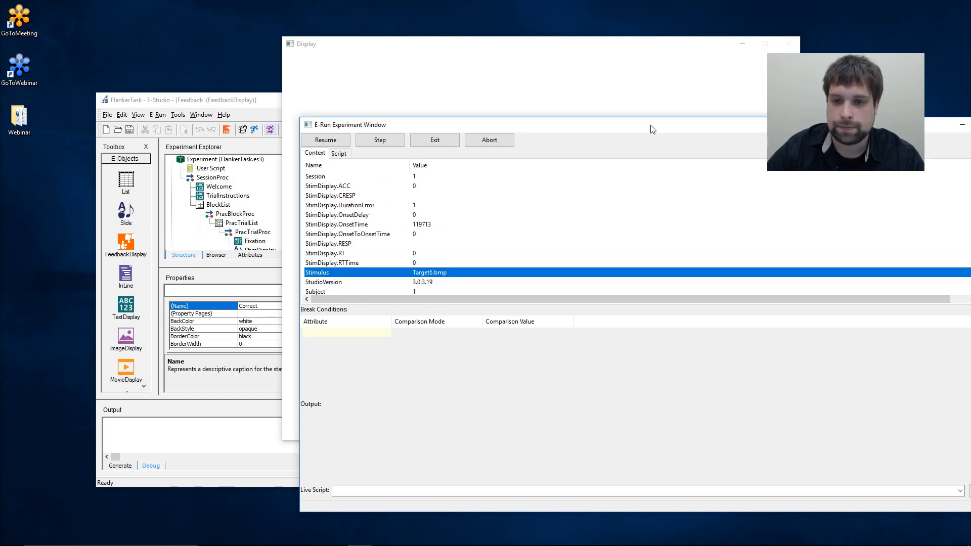
pyautogui.moveTo(650, 125); pyautogui.dragTo(466, 215)
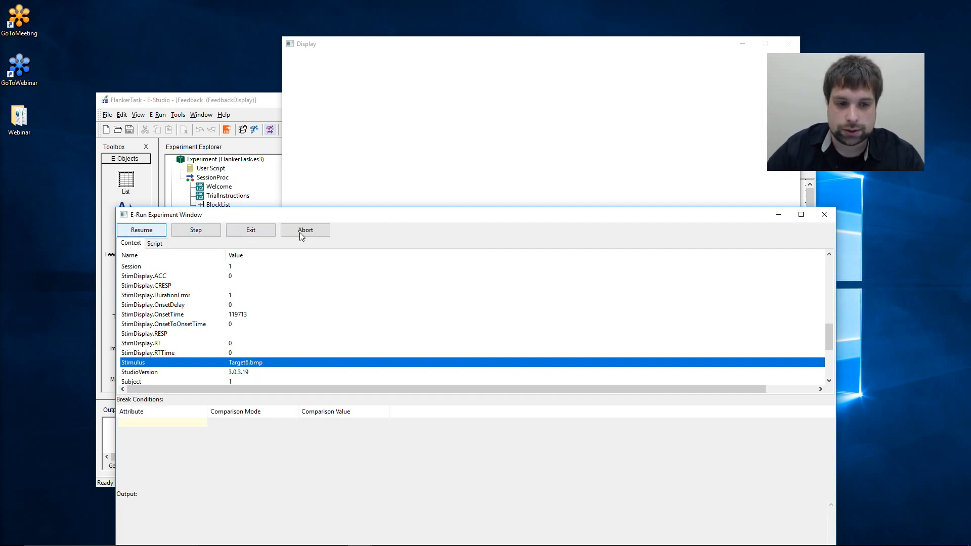
# - Resume the paused test so it runs to its end, and exit the E-Run Experiment Window
pyautogui.click(137, 232)
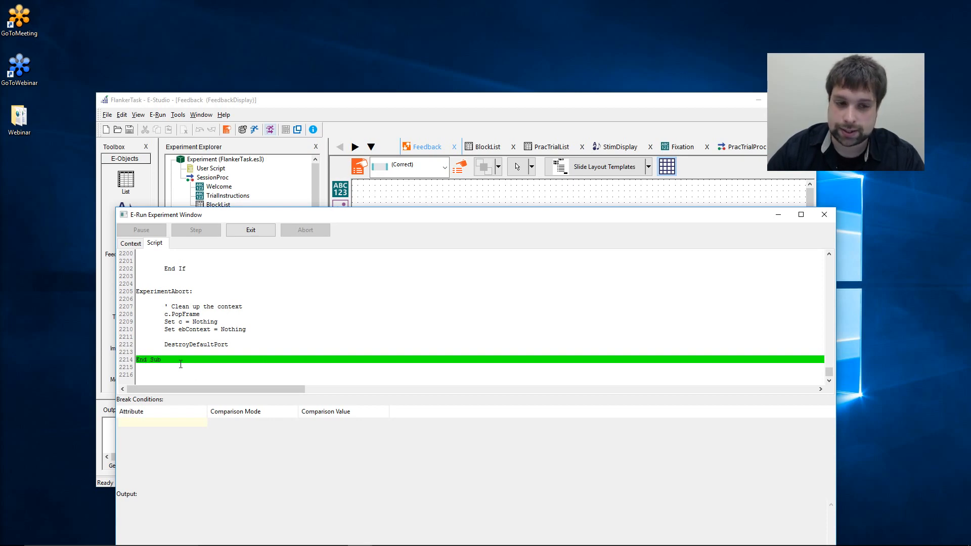
pyautogui.click(252, 231)
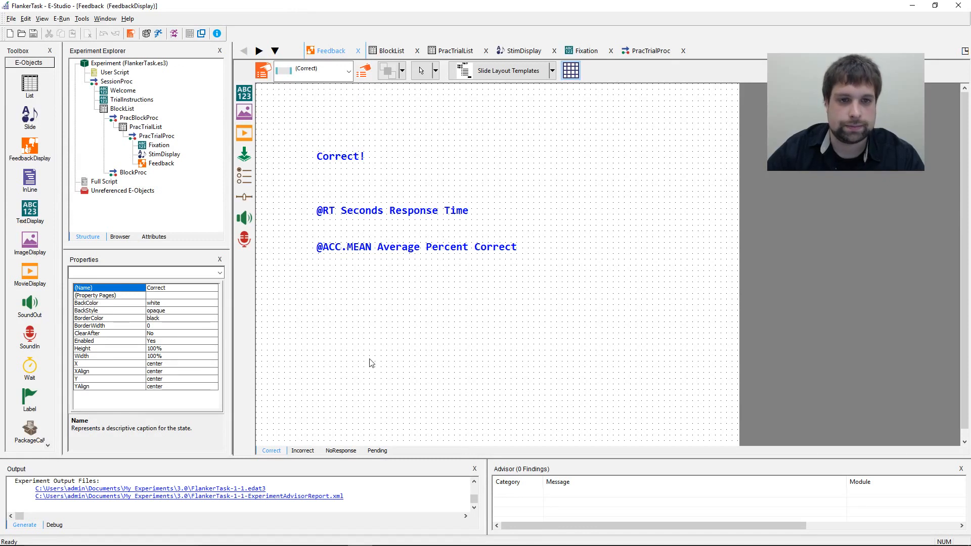
# - Open the FlankerTask-1-1.edat3 output file in E-DataAid, look through its logged data columns and return to E-Studio
pyautogui.click(237, 489)
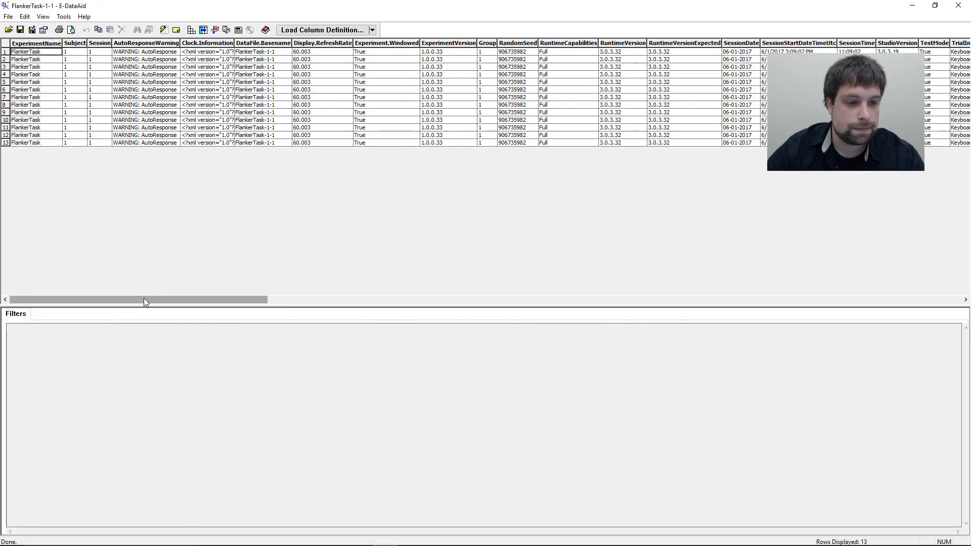
pyautogui.moveTo(144, 299); pyautogui.dragTo(803, 298)
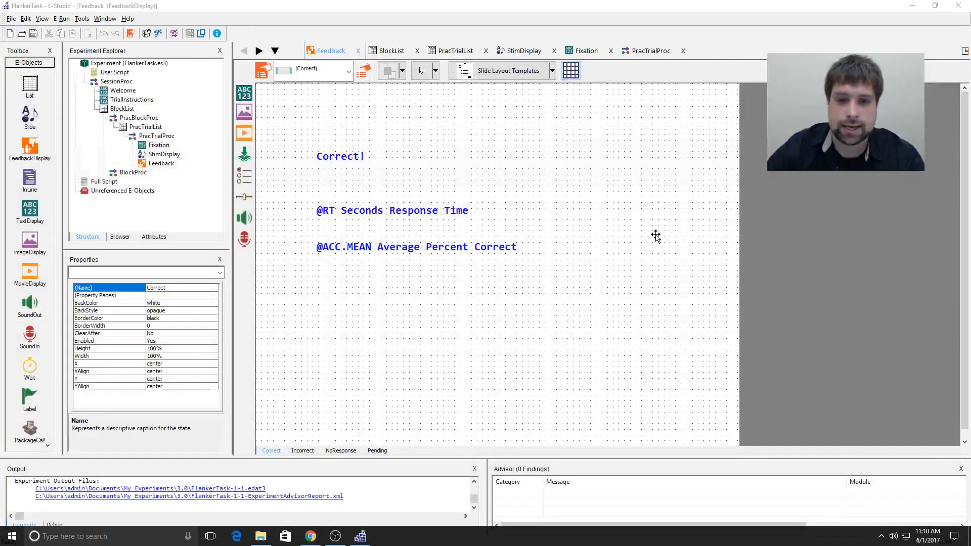
pyautogui.click(654, 232)
pyautogui.click(489, 346)
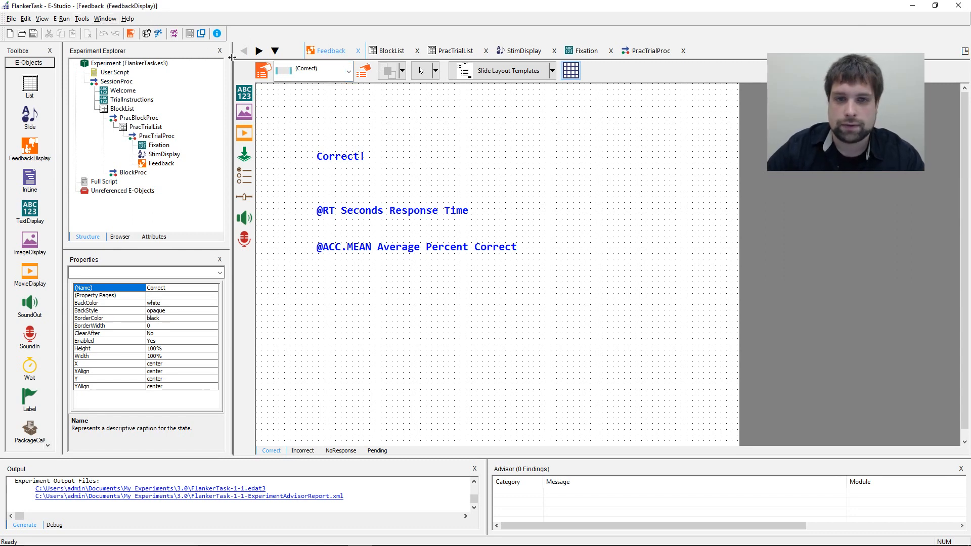
# - Close all open object windows in the workspace and open the BlockProc procedure
pyautogui.click(105, 19)
pyautogui.click(142, 65)
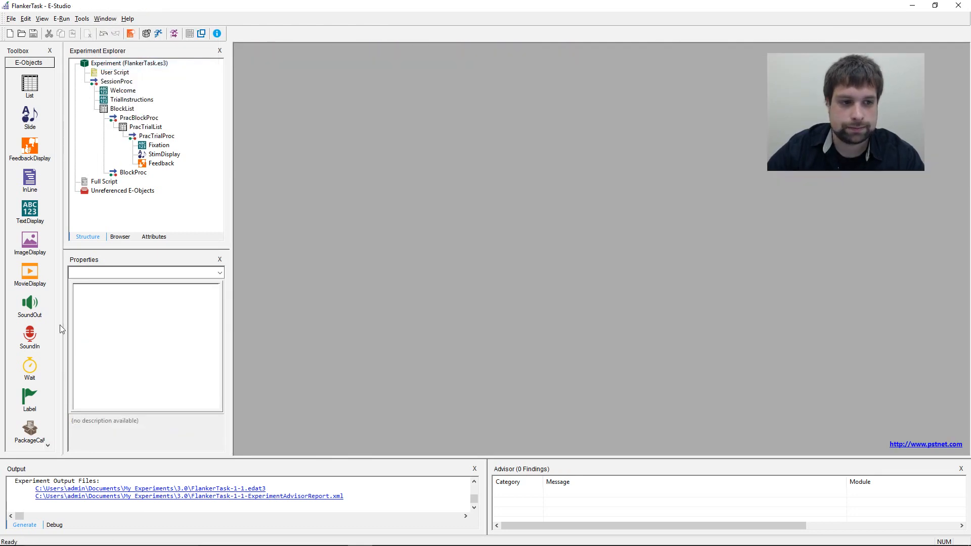
pyautogui.doubleClick(133, 173)
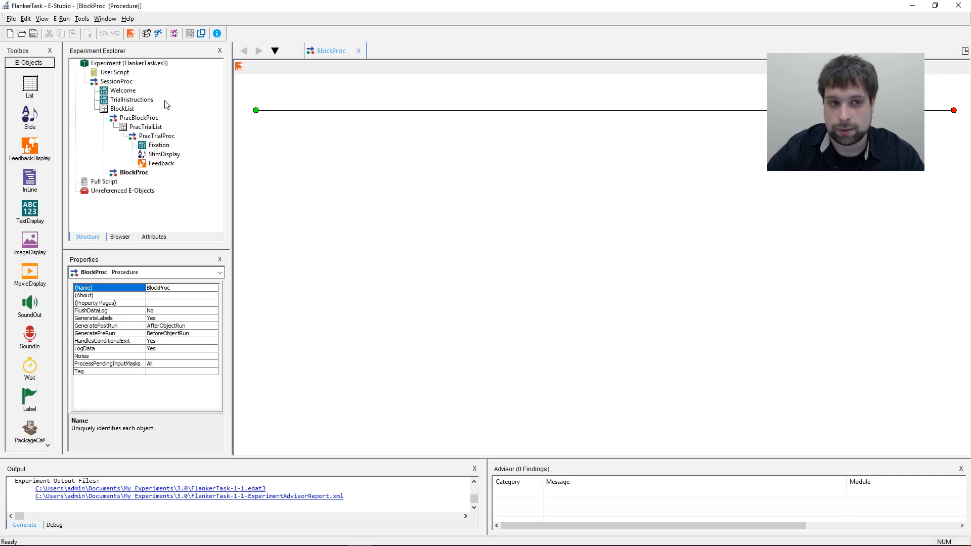
# - Copy the TrialInstructions object from SessionProc and paste it onto the BlockProc timeline
pyautogui.click(142, 99)
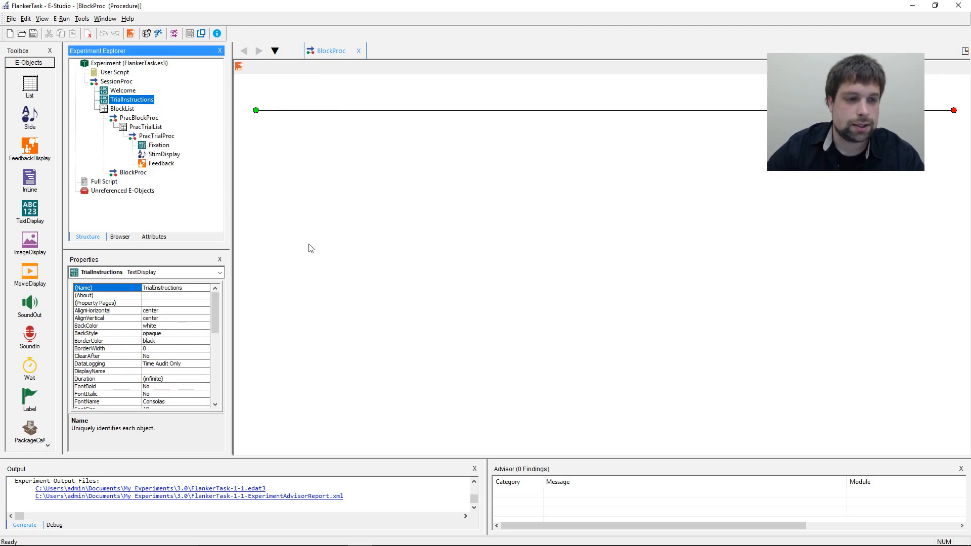
pyautogui.rightClick(132, 99)
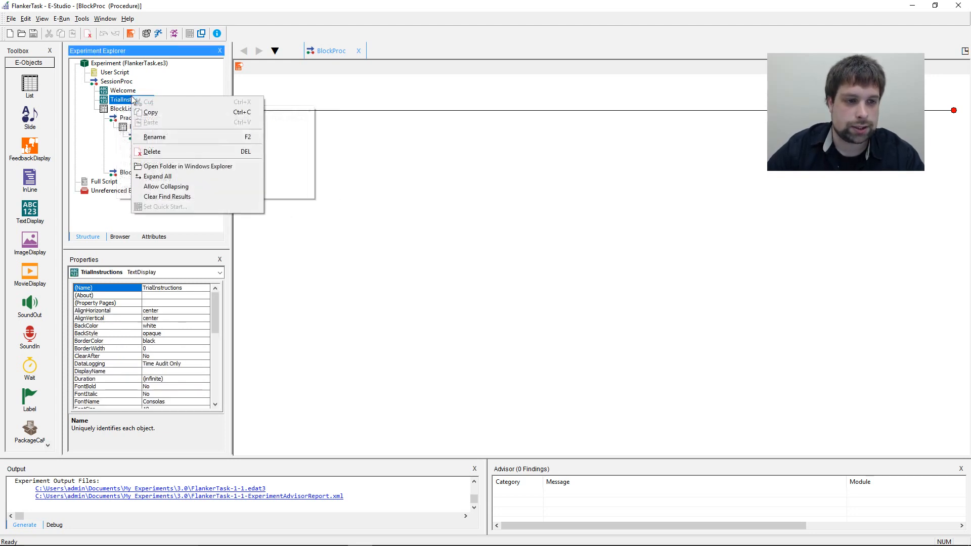
pyautogui.click(184, 116)
pyautogui.click(442, 155)
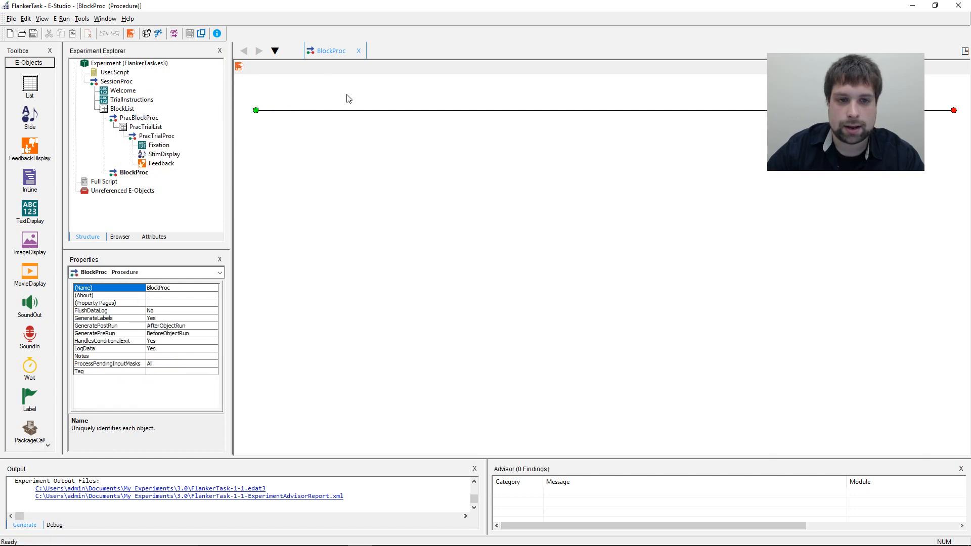
pyautogui.rightClick(336, 159)
pyautogui.click(393, 186)
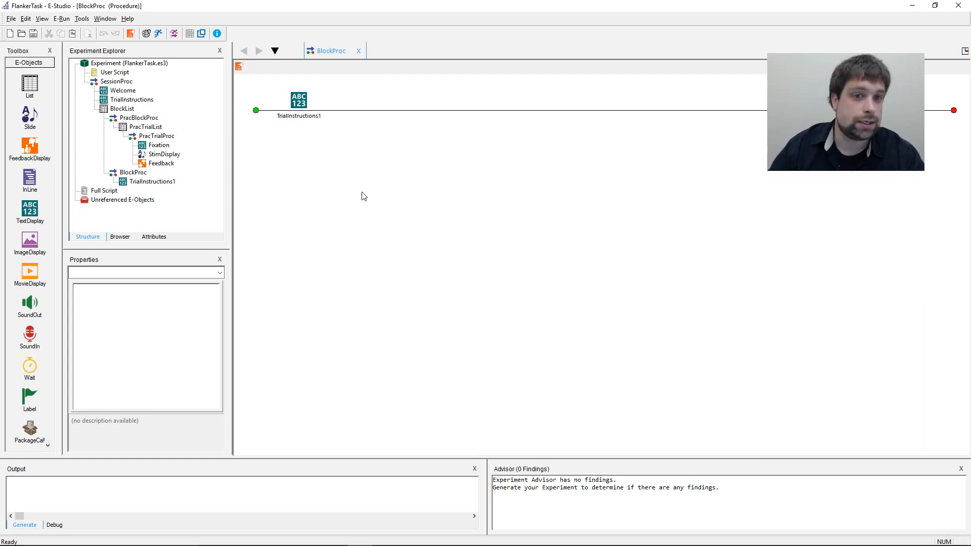
# - Change the last line of the pasted TrialInstructions1 to "Press ESCAPE to begin" and compare it with the original TrialInstructions text
pyautogui.doubleClick(299, 101)
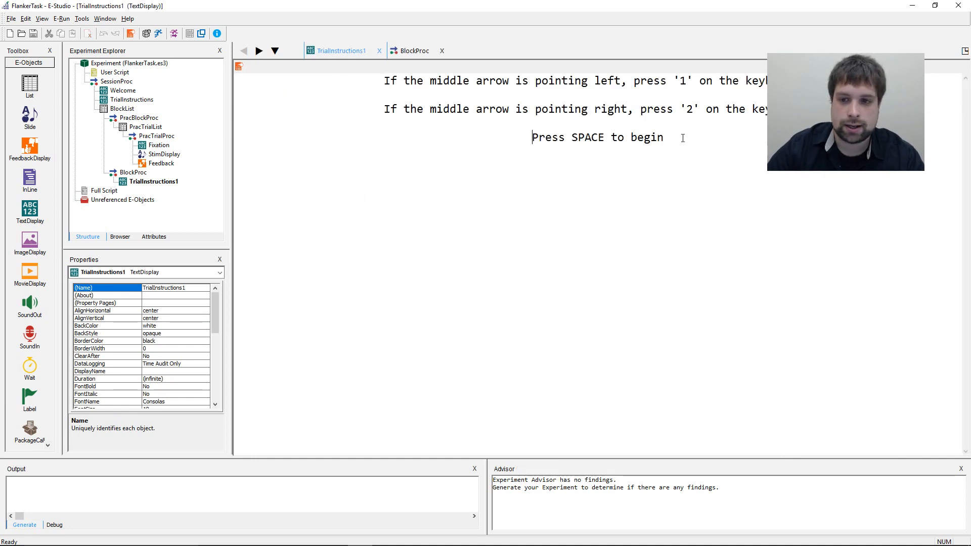
pyautogui.moveTo(600, 139); pyautogui.dragTo(574, 137)
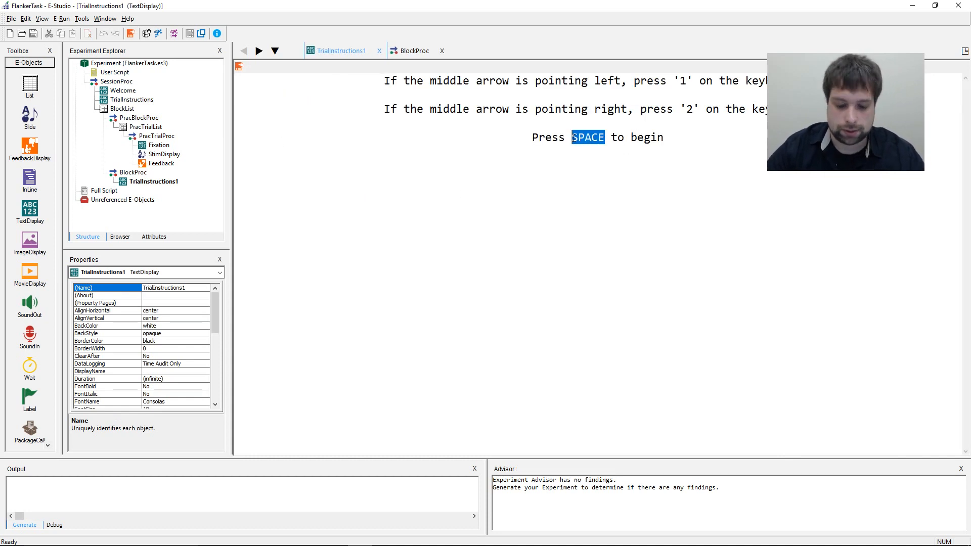
pyautogui.write('ESCAPE')
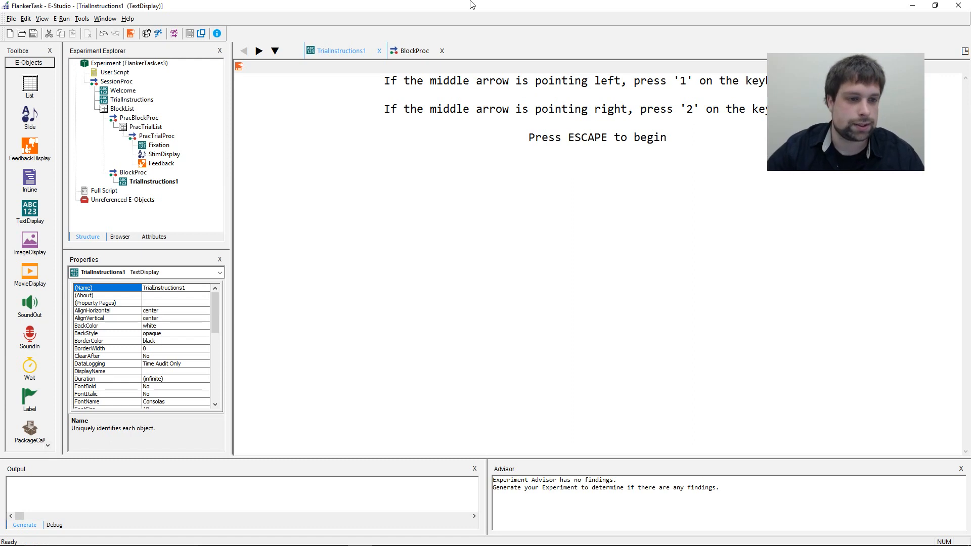
pyautogui.doubleClick(134, 99)
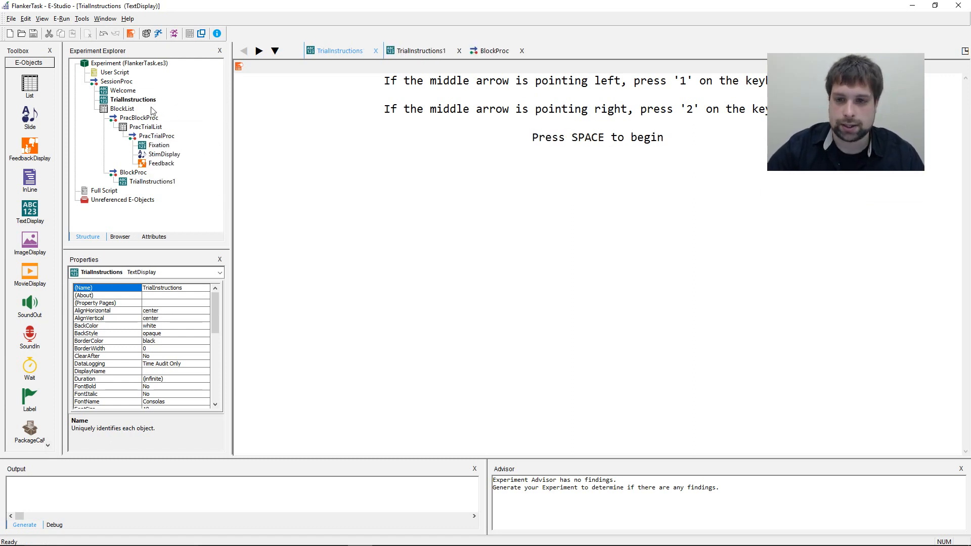
pyautogui.click(132, 100)
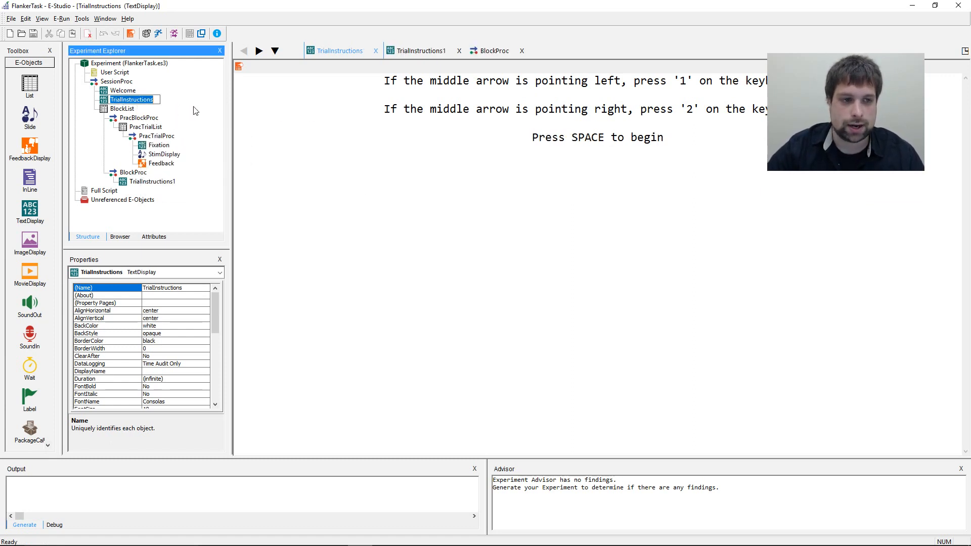
pyautogui.doubleClick(166, 181)
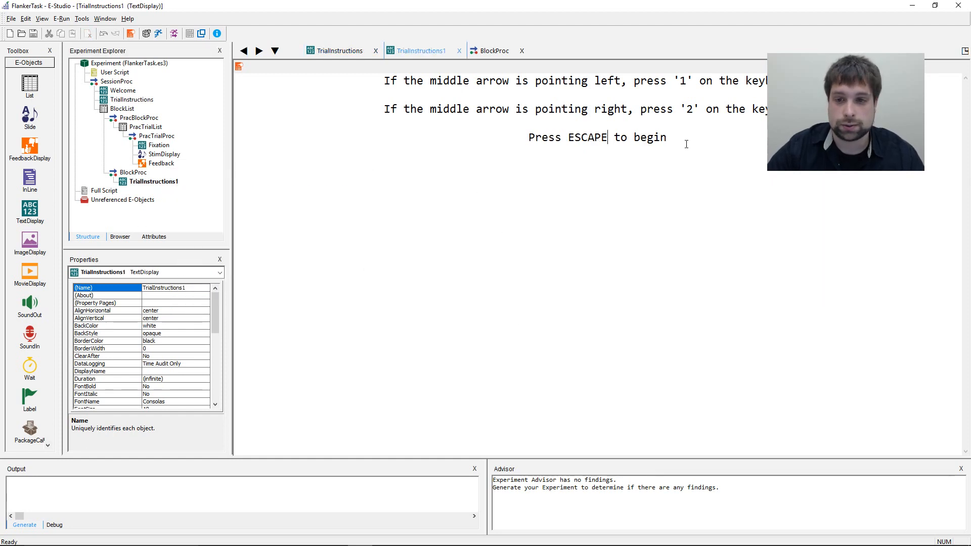
# - Rename the TrialInstructions1 object under BlockProc as TaskInstructions
pyautogui.click(161, 181)
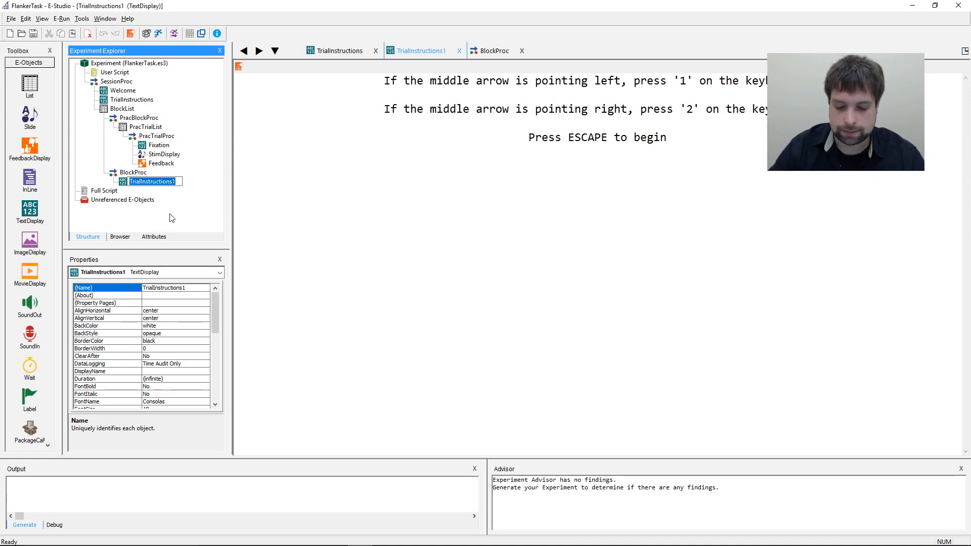
pyautogui.press('BackSpace')
pyautogui.write('TaskI')
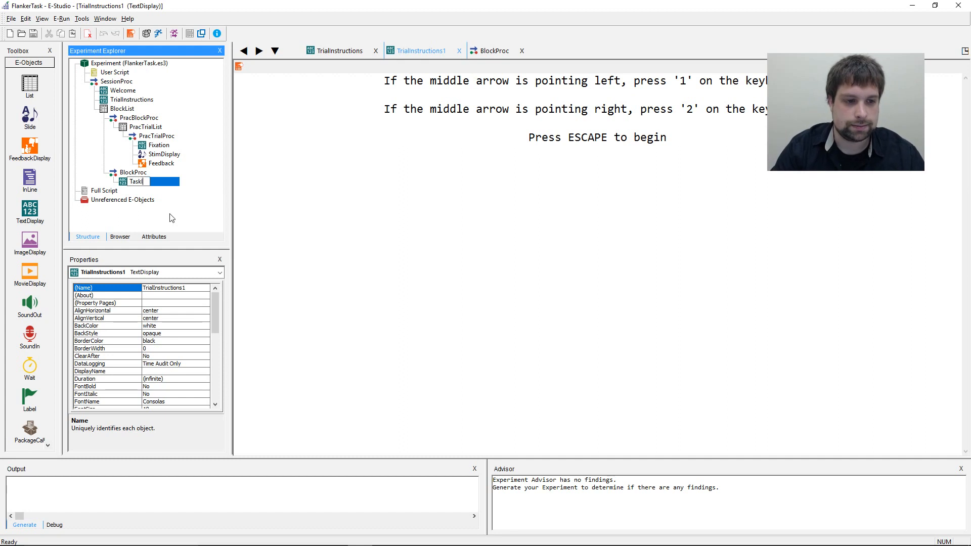
pyautogui.write('nstructions')
pyautogui.press('Return')
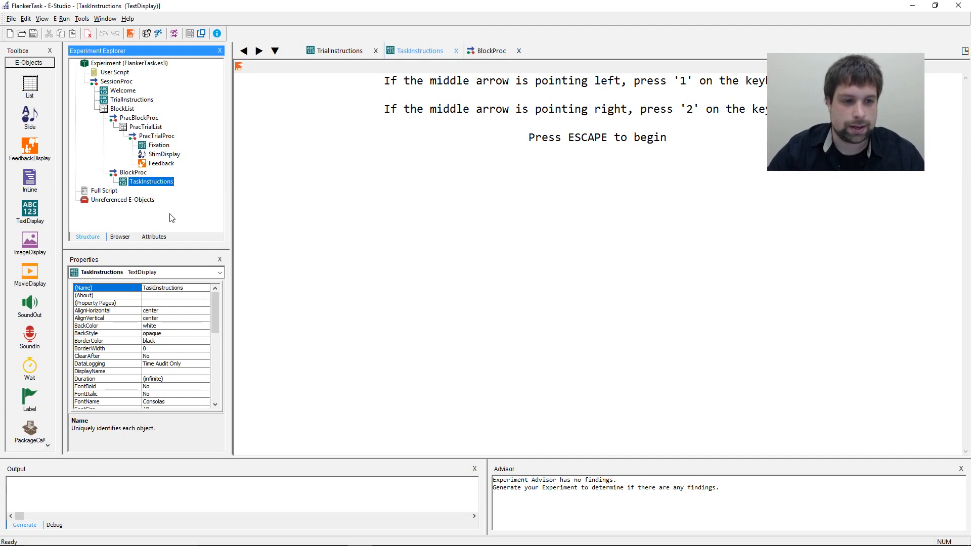
# - Insert the line "Thank you very much for completing the practice portion of the study." above the existing TaskInstructions text
pyautogui.click(416, 199)
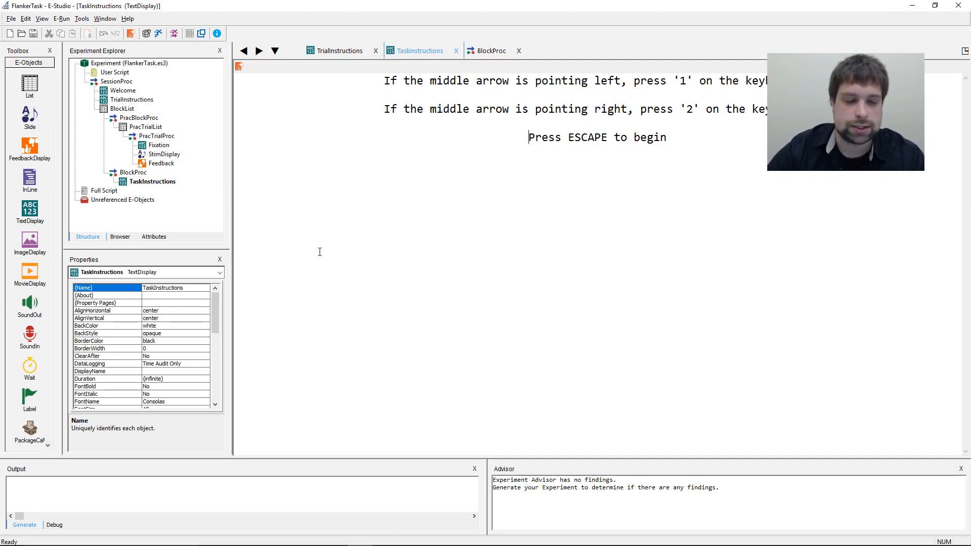
pyautogui.click(564, 211)
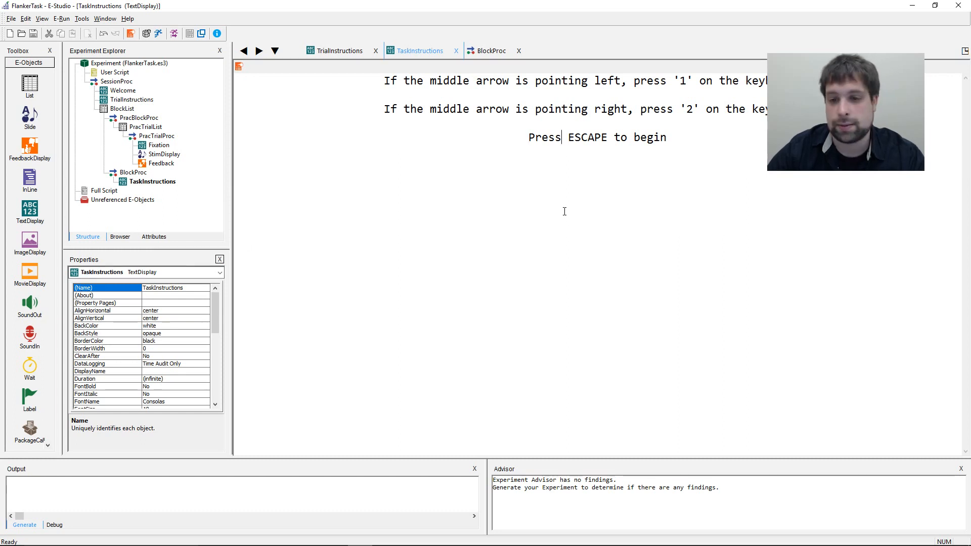
pyautogui.hotkey('ctrl', 'Home')
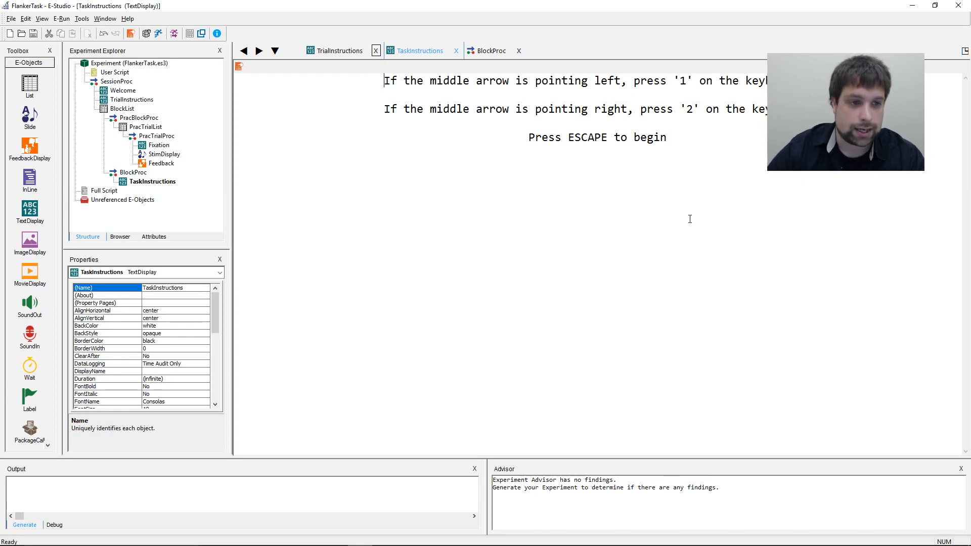
pyautogui.press('Return')
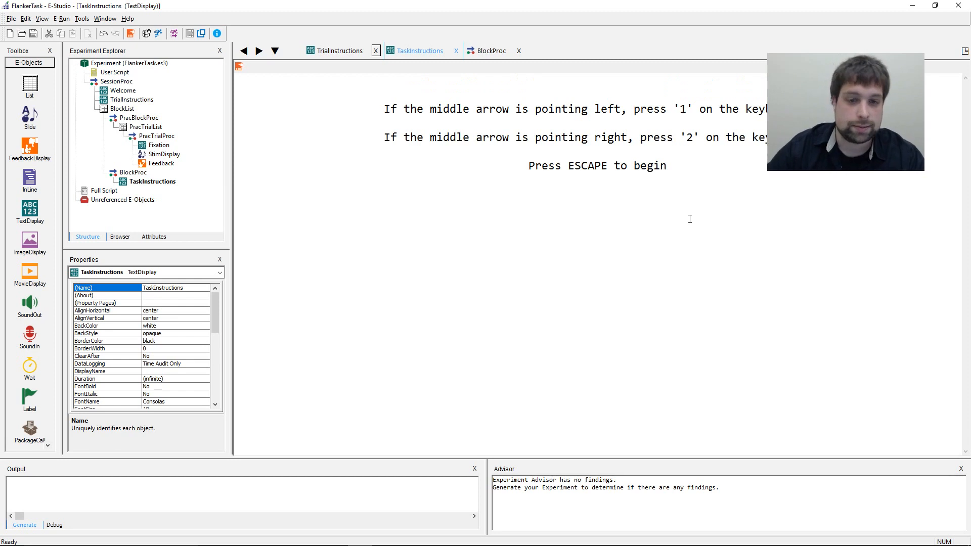
pyautogui.press('Return')
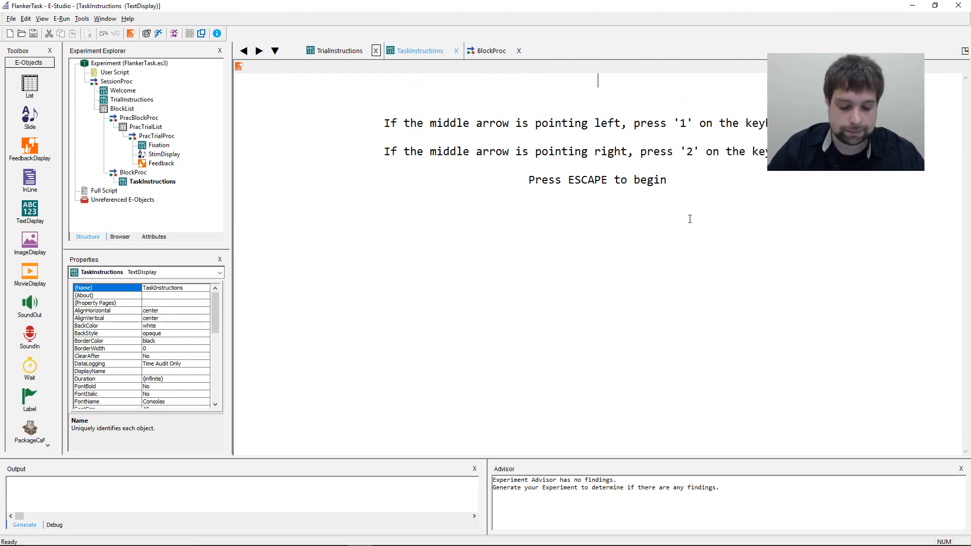
pyautogui.write('Thank you uve')
pyautogui.press('BackSpace')
pyautogui.press('BackSpace')
pyautogui.press('BackSpace')
pyautogui.press('BackSpace')
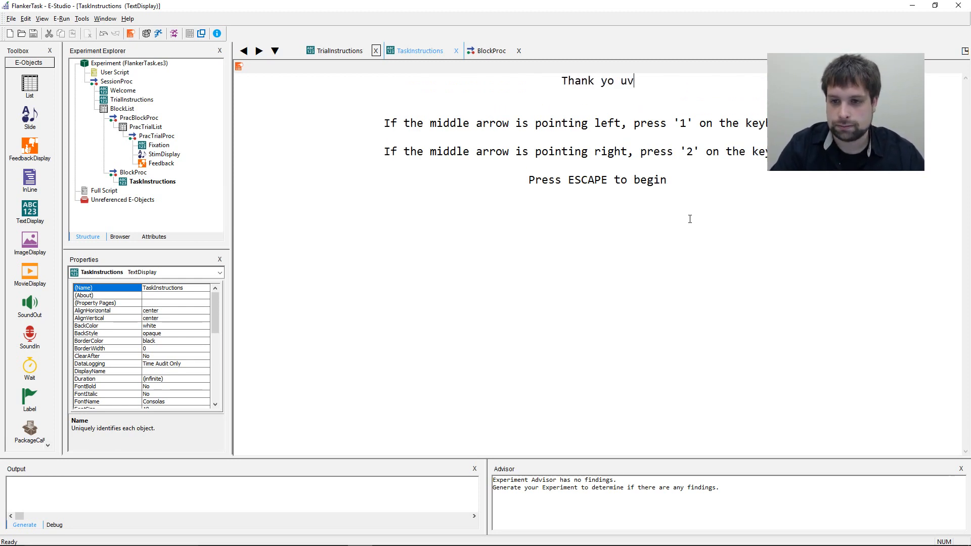
pyautogui.write('very much for c')
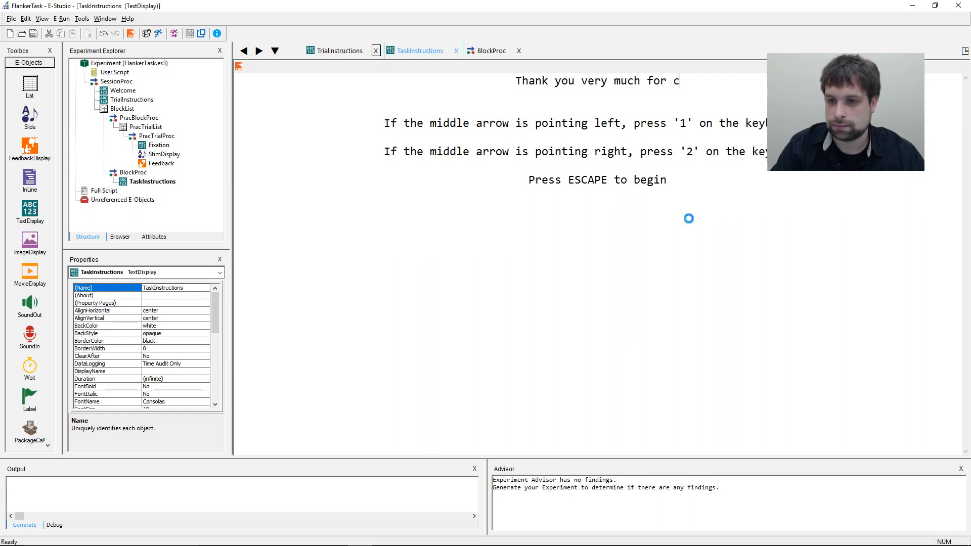
pyautogui.write('ompleting the ')
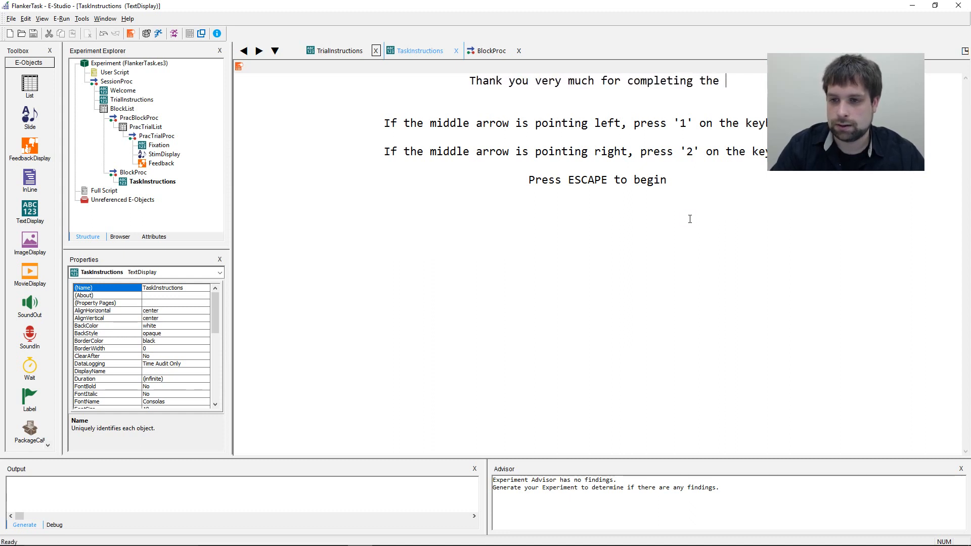
pyautogui.write('practice porti')
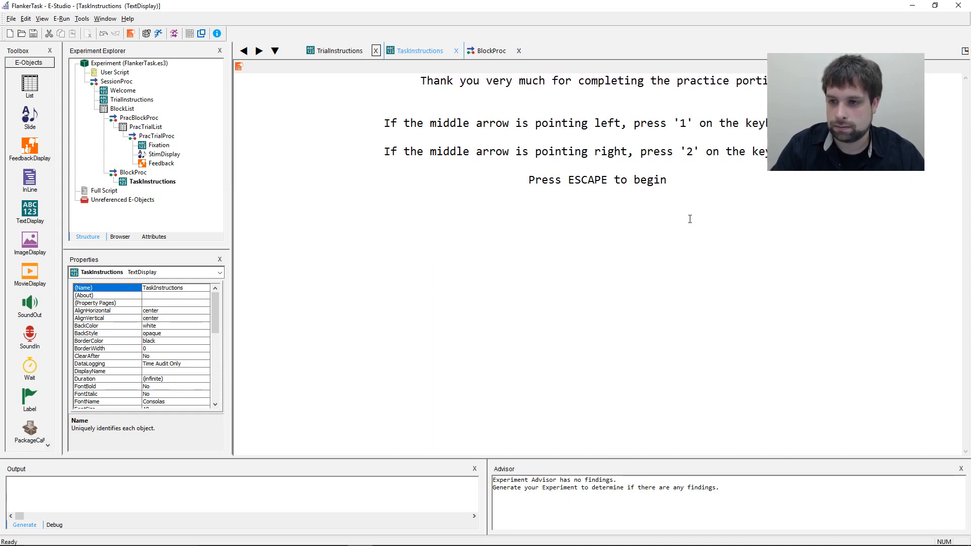
pyautogui.write('on of the study.')
# - Add the line "Next, we will move on to the critical trials." below the thank-you line, with blank lines after it
pyautogui.press('Return')
pyautogui.press('Return')
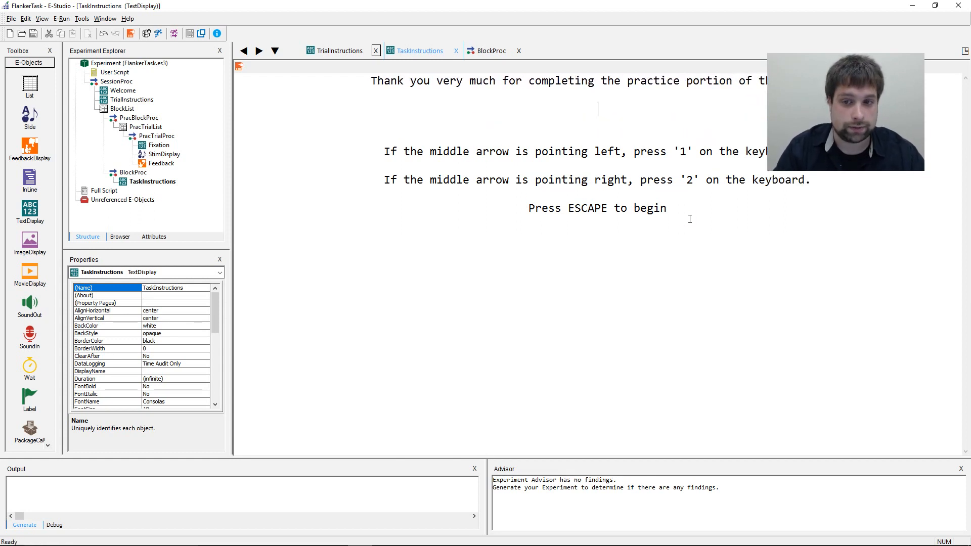
pyautogui.write('Next, w')
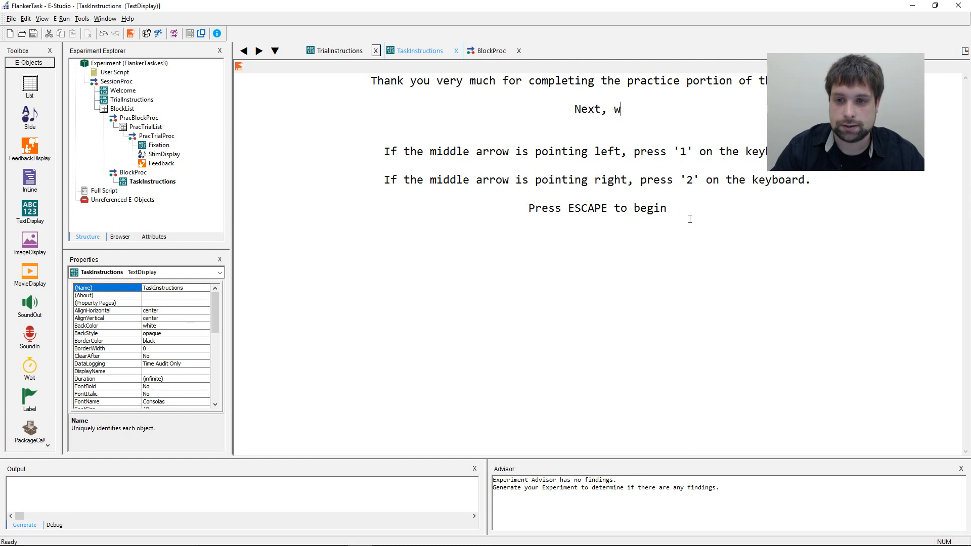
pyautogui.write('e will move on to the')
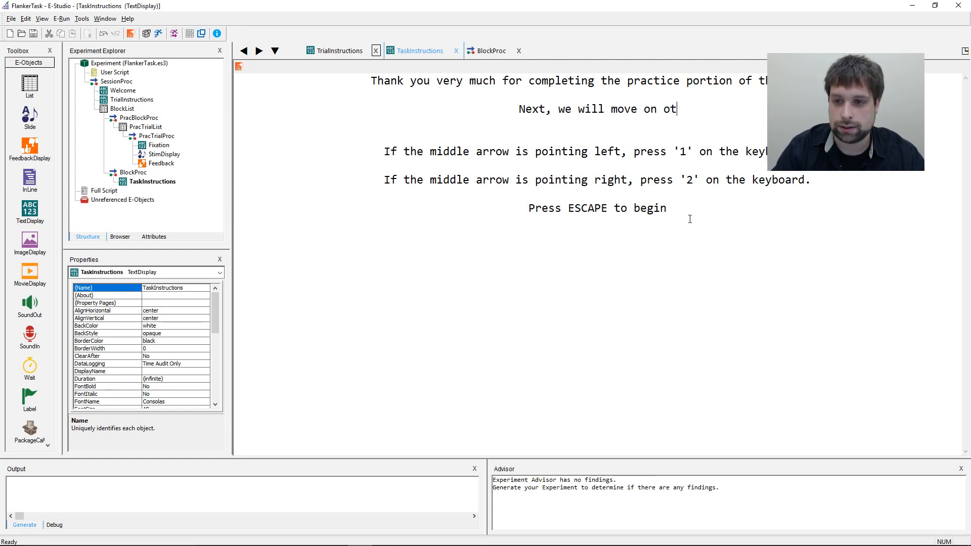
pyautogui.write(' critical traisl')
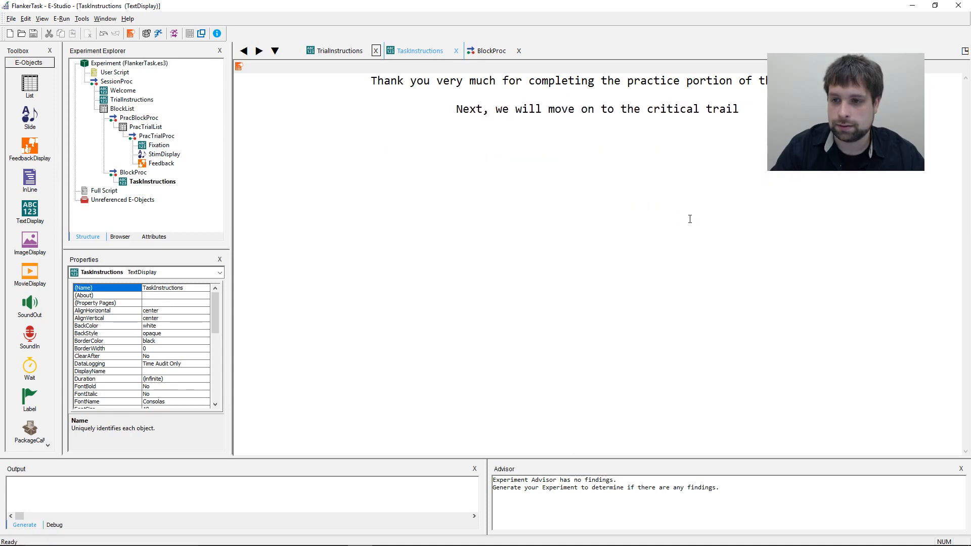
pyautogui.press('BackSpace')
pyautogui.press('BackSpace')
pyautogui.press('BackSpace')
pyautogui.press('BackSpace')
pyautogui.write('ials.')
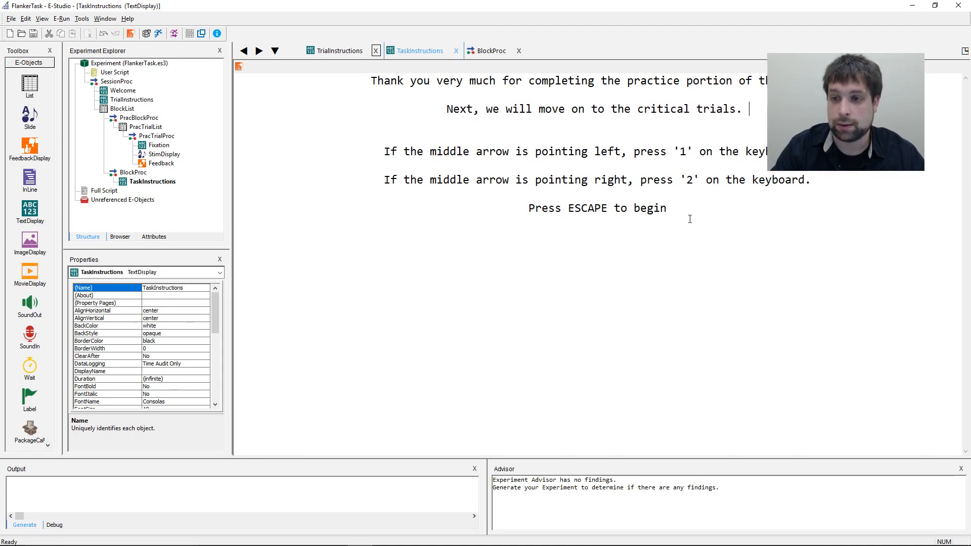
pyautogui.press('Return')
pyautogui.press('Return')
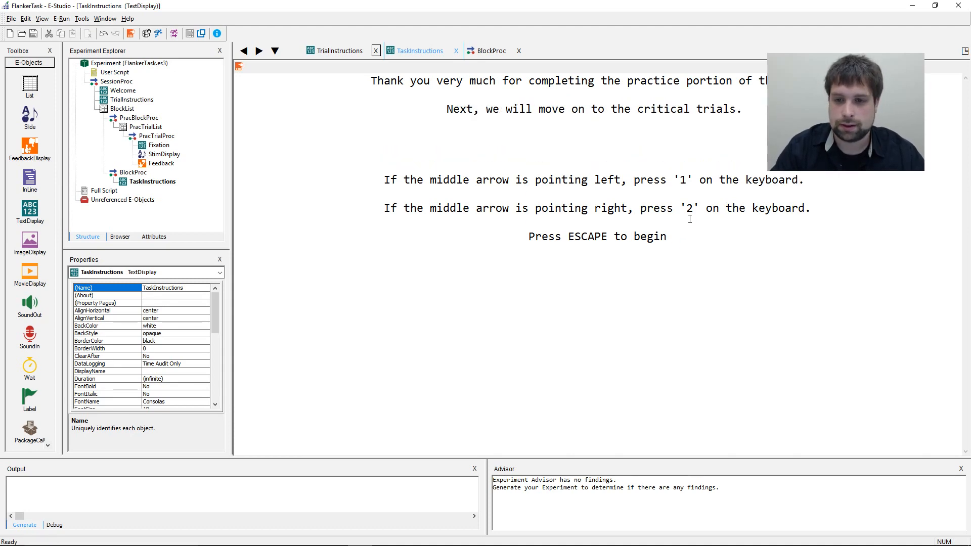
# - Add the line "Remember:" below the critical-trials sentence in TaskInstructions and insert an extra blank line above it
pyautogui.write('Remember:')
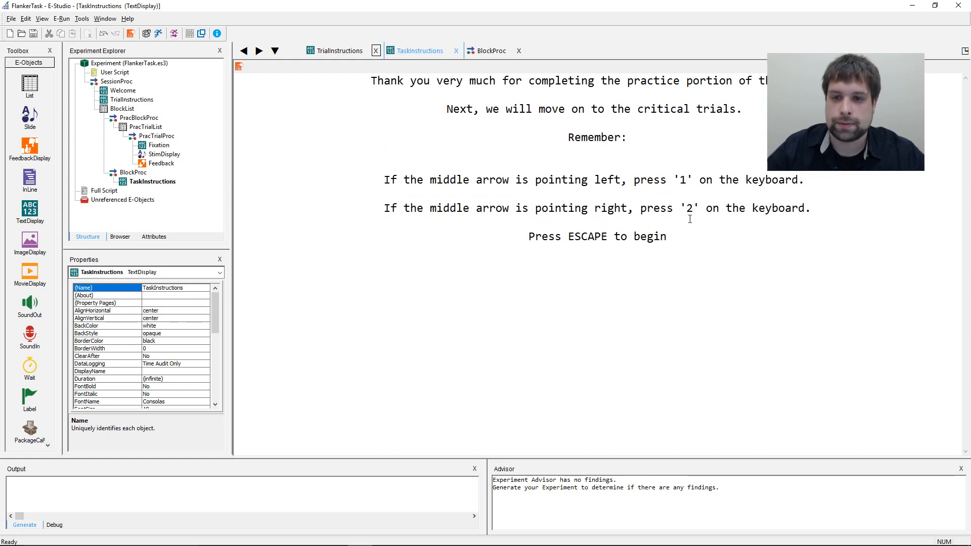
pyautogui.click(758, 119)
pyautogui.press('Return')
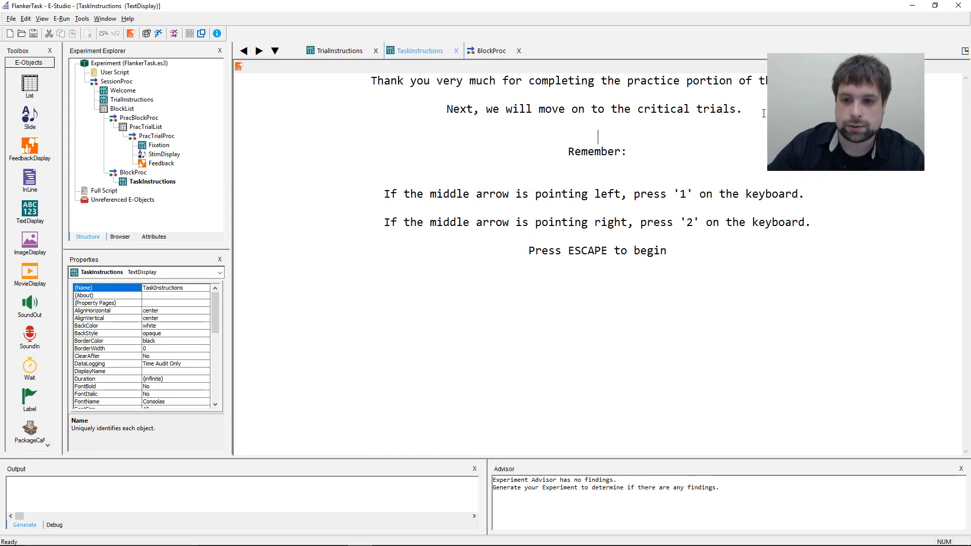
pyautogui.moveTo(341, 194); pyautogui.dragTo(812, 225)
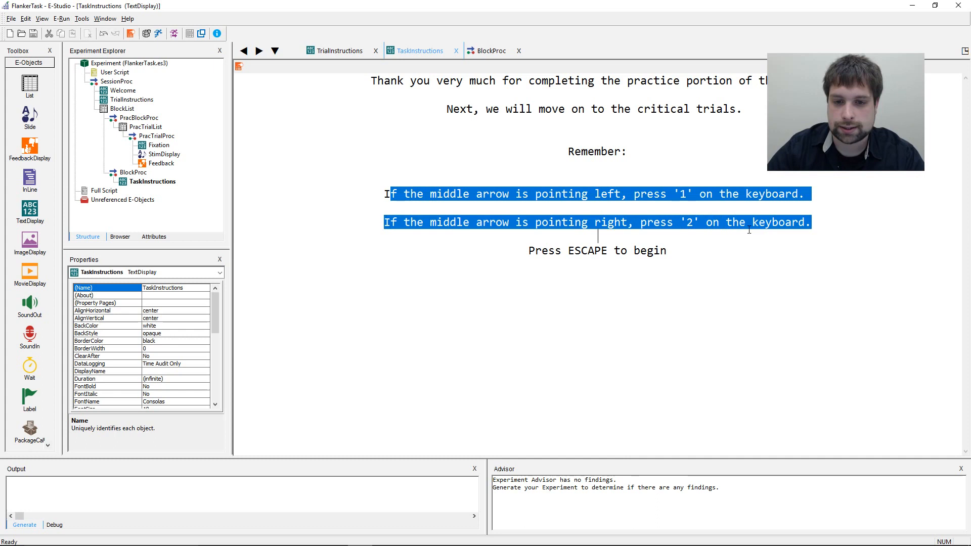
pyautogui.click(728, 268)
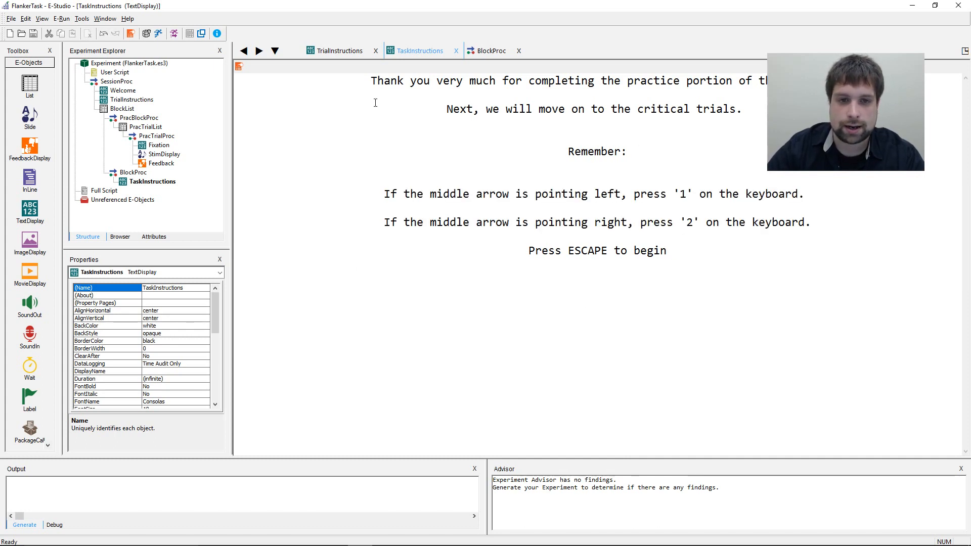
pyautogui.tripleClick(377, 83)
pyautogui.click(428, 106)
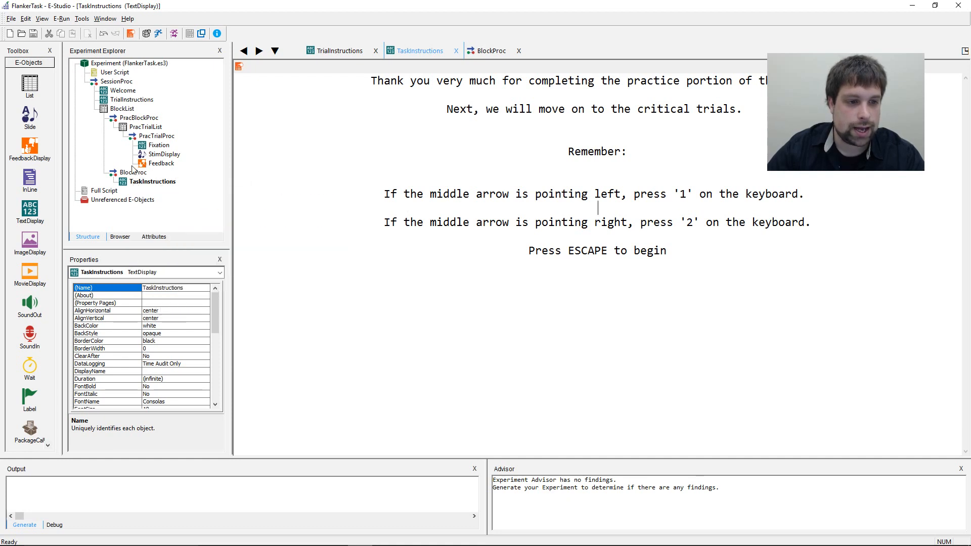
pyautogui.click(302, 173)
# - Review the trial levels in PracTrialList and return to the BlockProc procedure
pyautogui.click(160, 126)
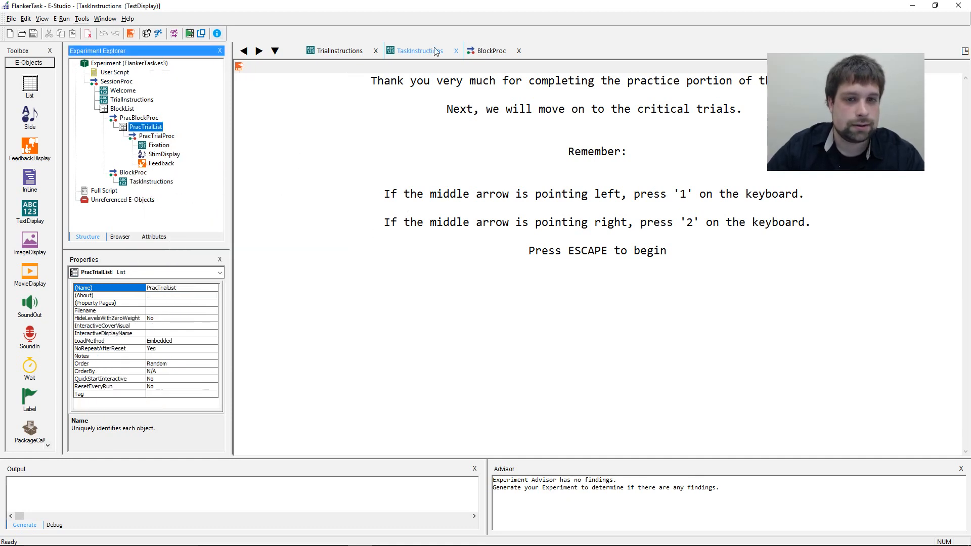
pyautogui.click(486, 50)
pyautogui.click(541, 229)
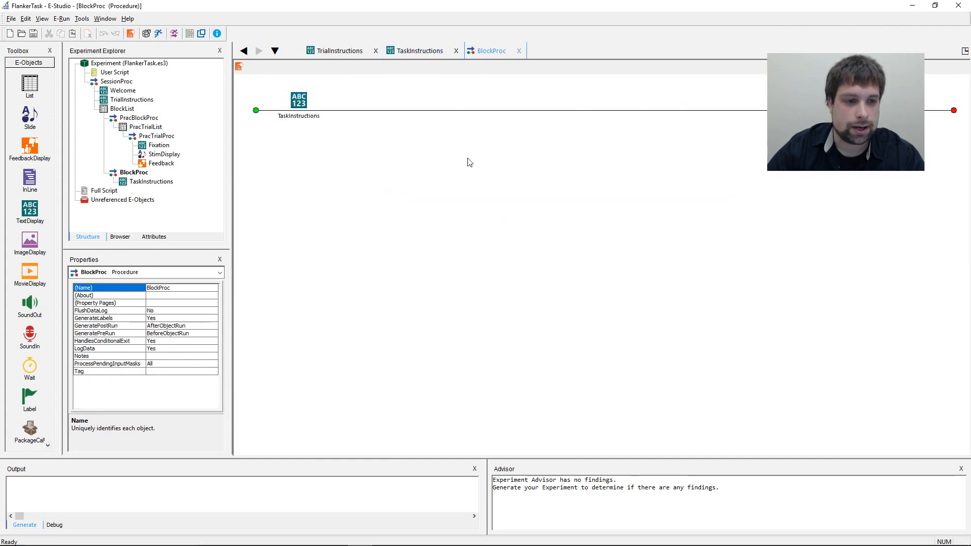
pyautogui.click(145, 129)
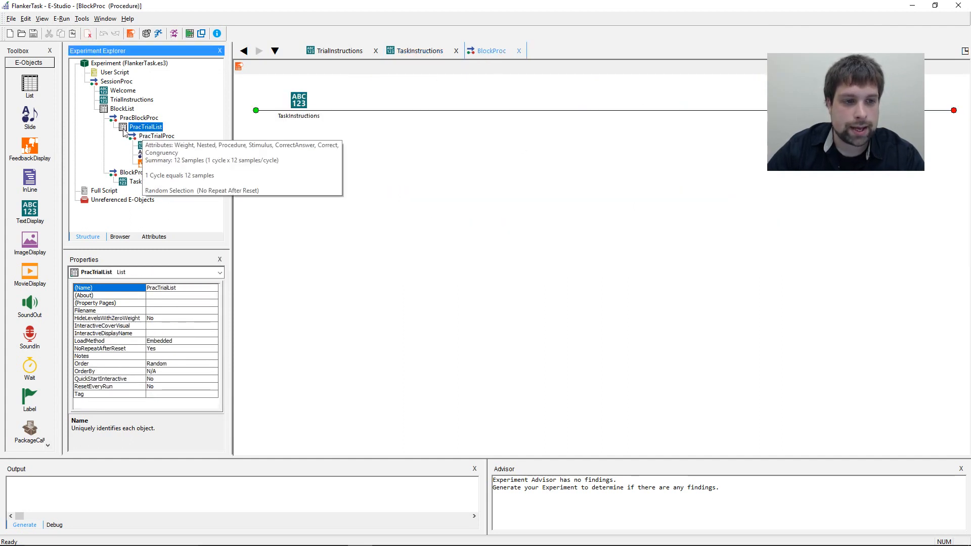
pyautogui.click(677, 218)
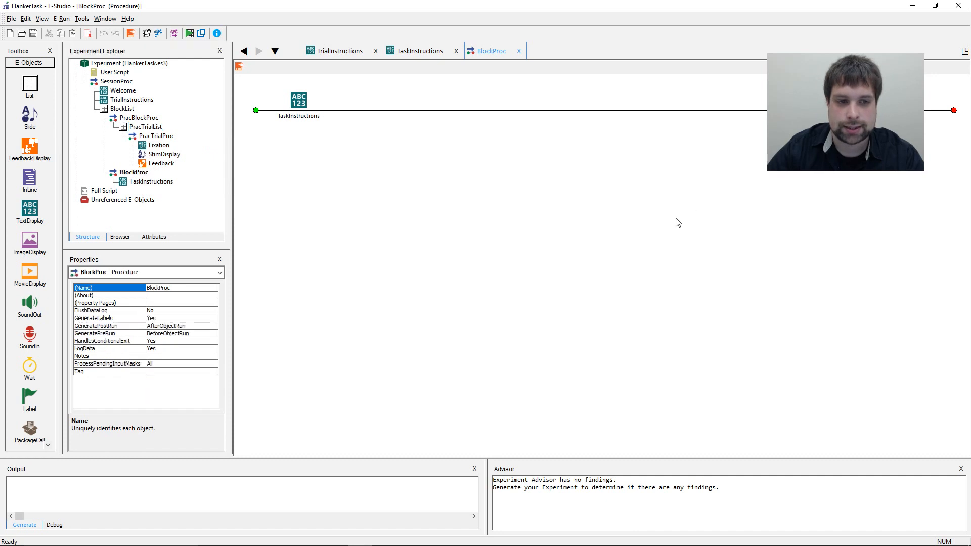
pyautogui.doubleClick(153, 128)
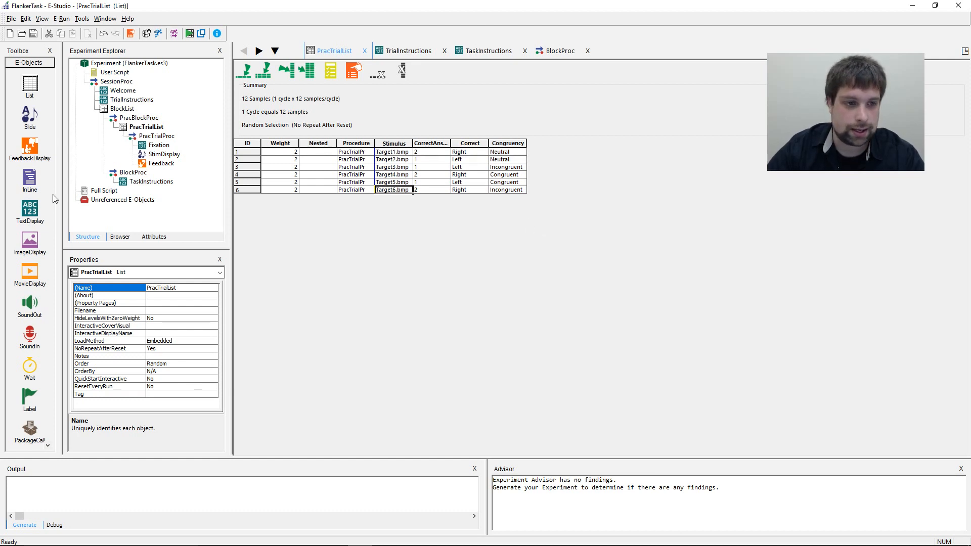
pyautogui.doubleClick(133, 173)
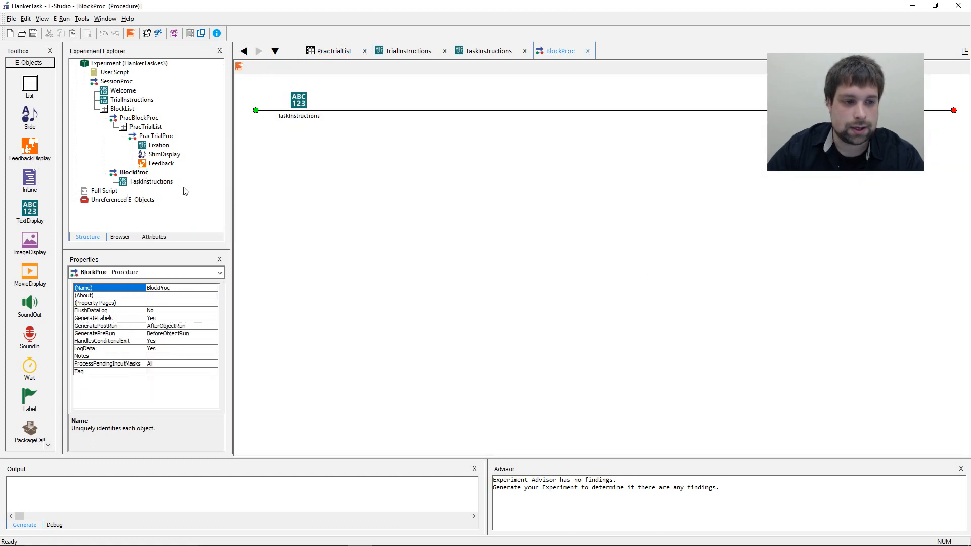
# - Copy PracTrialList and paste it into the BlockProc procedure without pasting its child objects
pyautogui.click(133, 128)
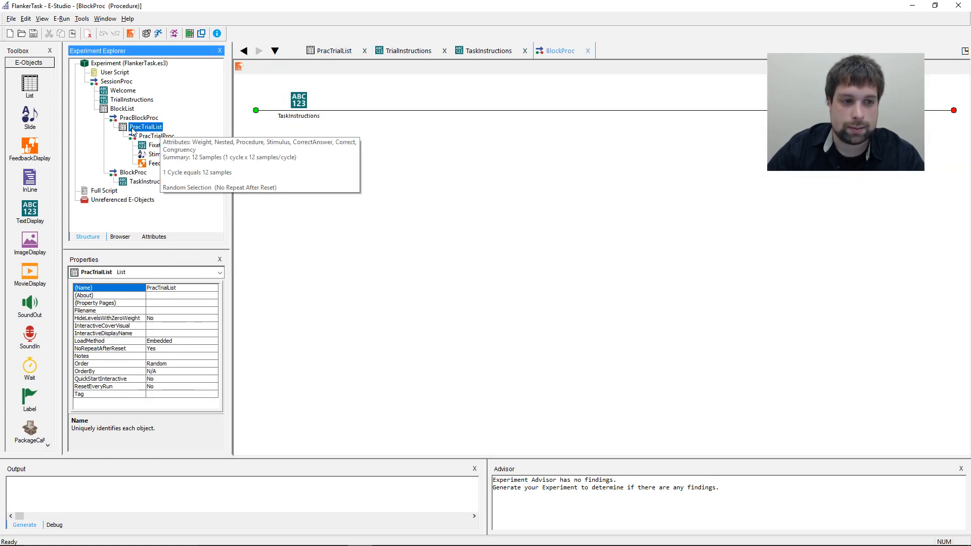
pyautogui.rightClick(141, 129)
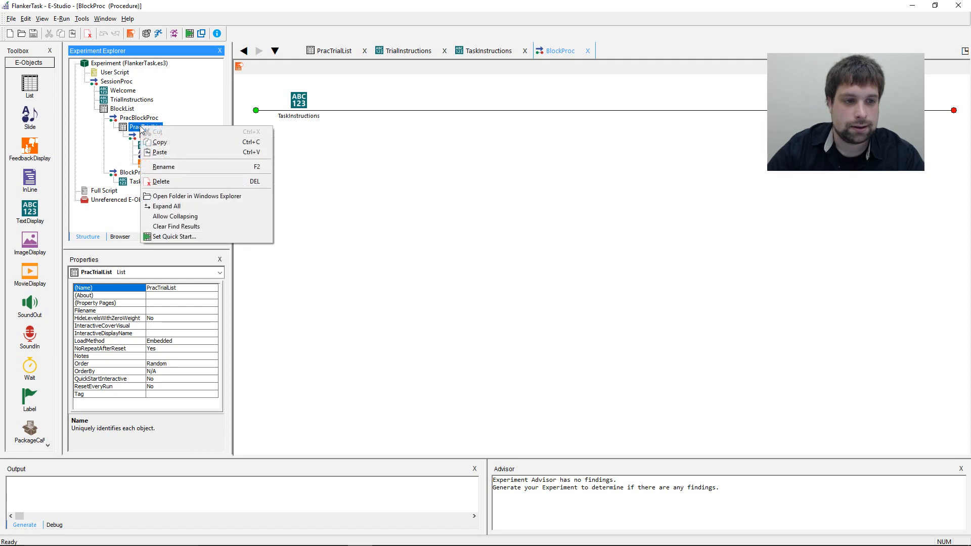
pyautogui.click(178, 141)
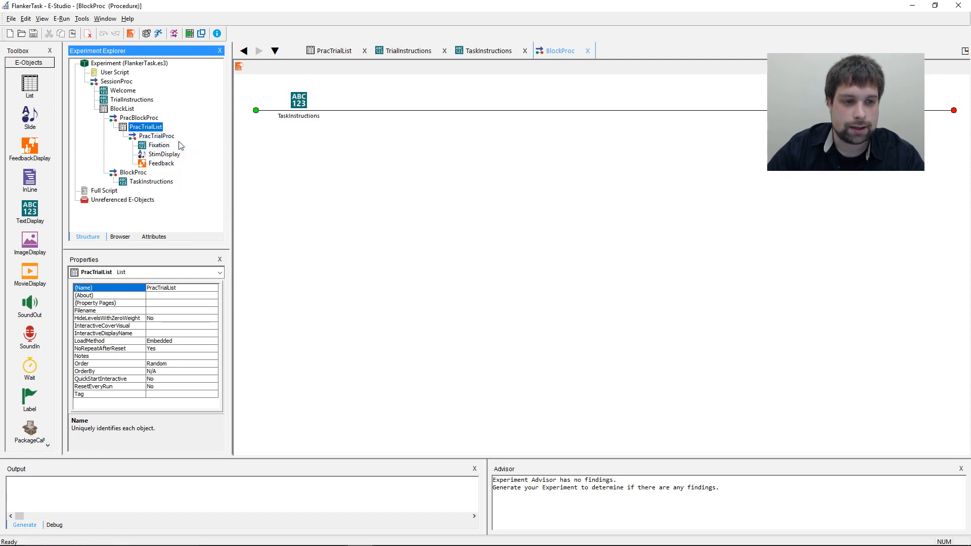
pyautogui.click(587, 169)
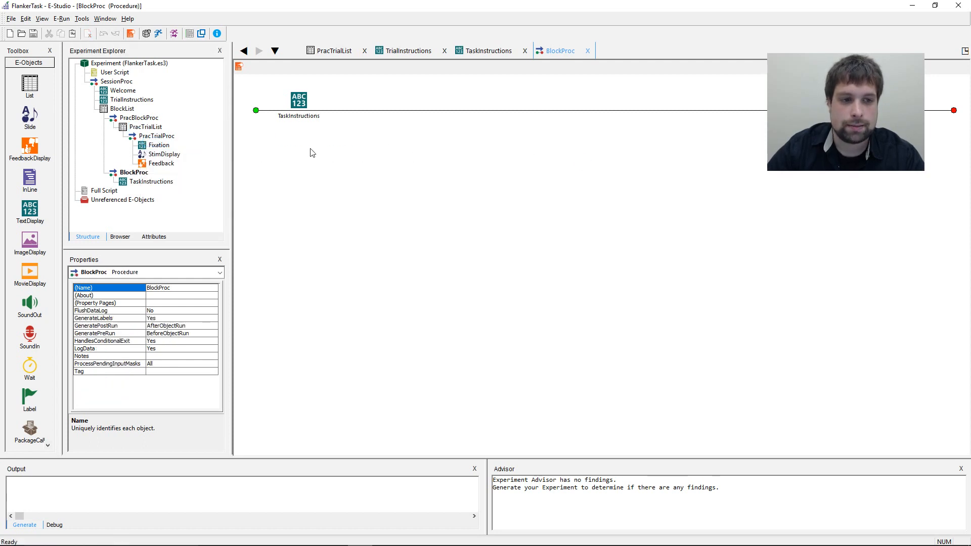
pyautogui.rightClick(500, 154)
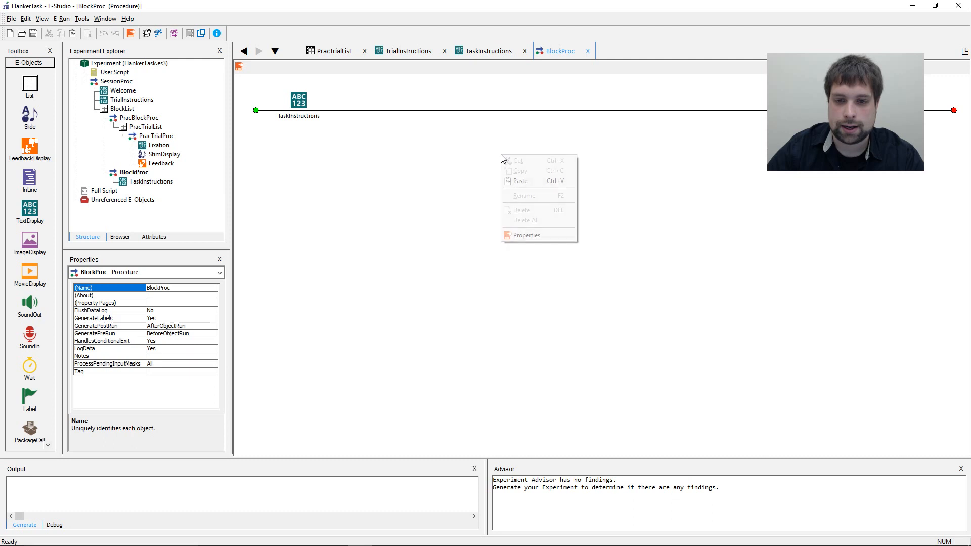
pyautogui.click(534, 181)
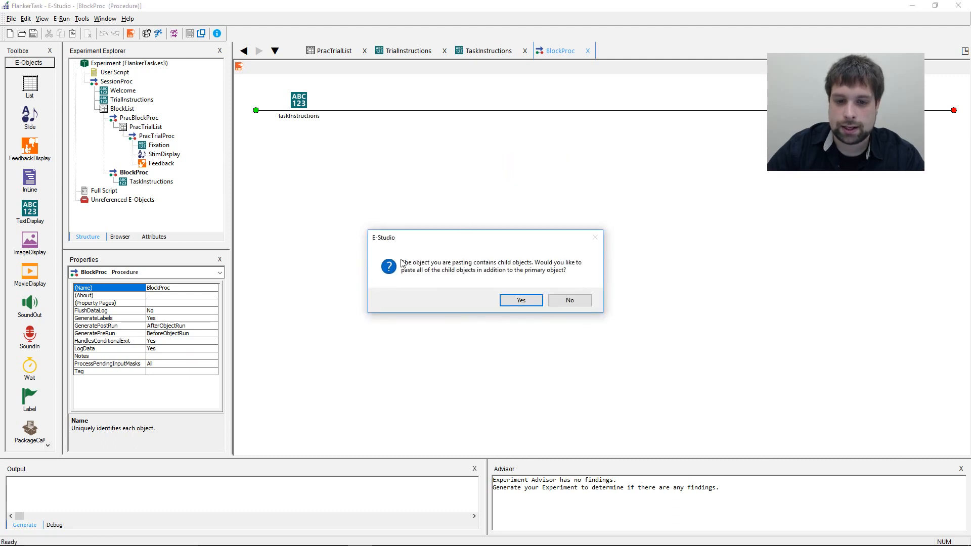
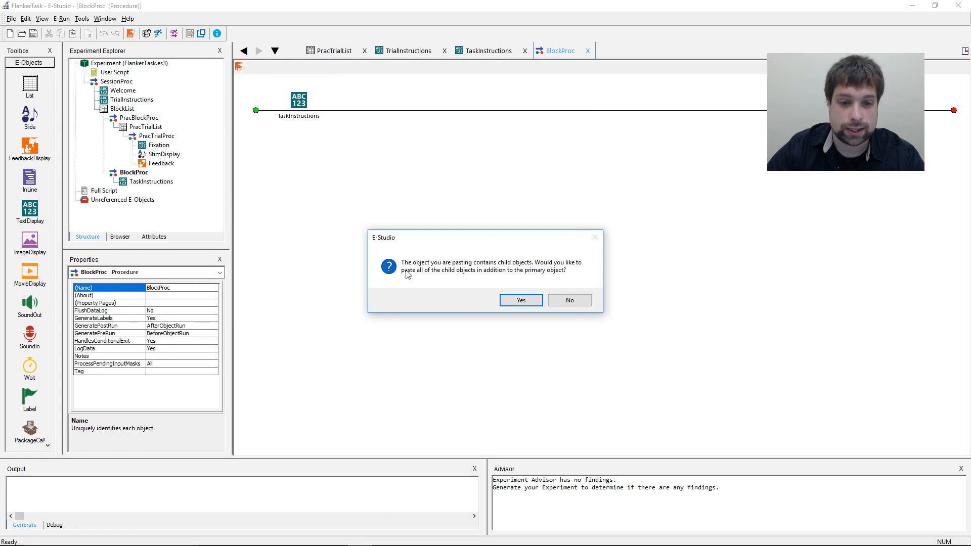
pyautogui.click(581, 302)
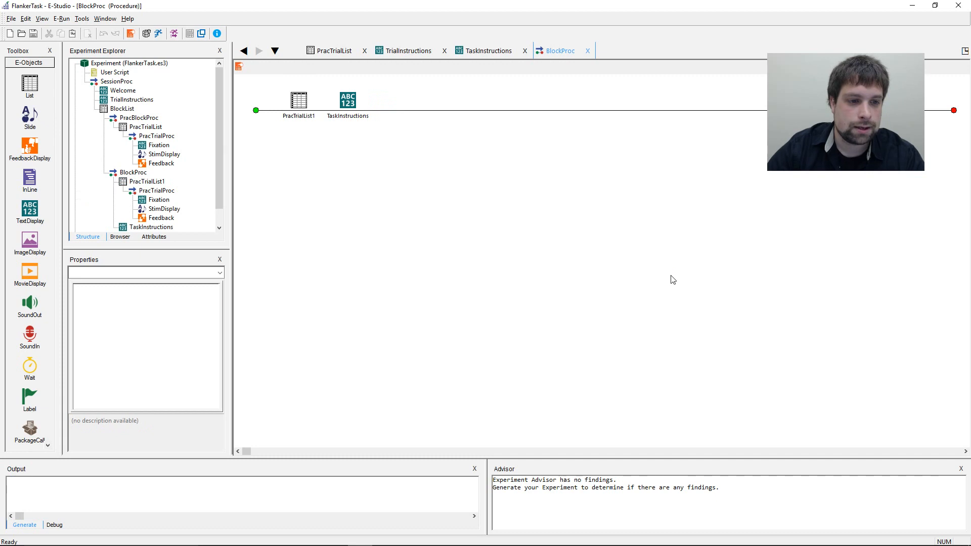
# - Compare the PracTrialProc, Fixation and Feedback objects under the pasted PracTrialList1 with those under the original PracTrialList
pyautogui.moveTo(220, 95); pyautogui.dragTo(220, 101)
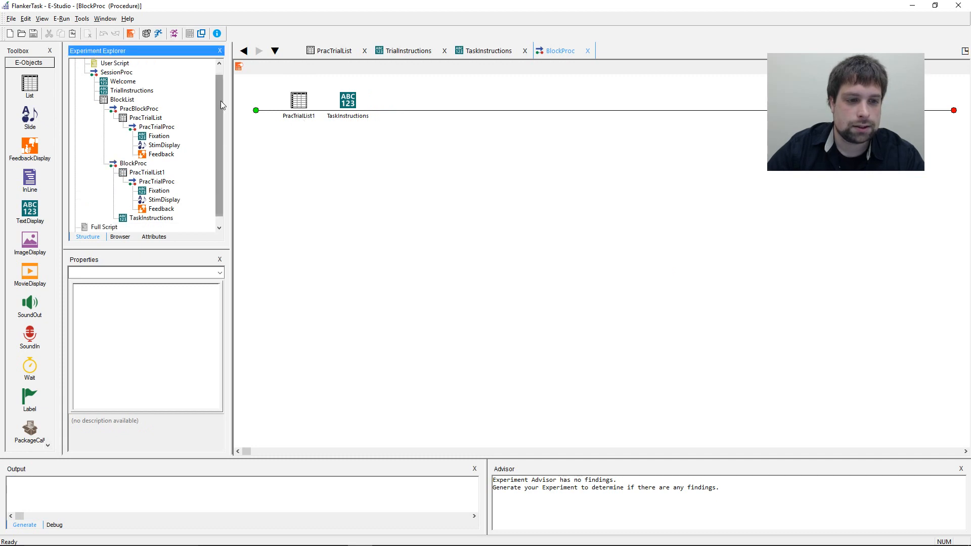
pyautogui.click(162, 183)
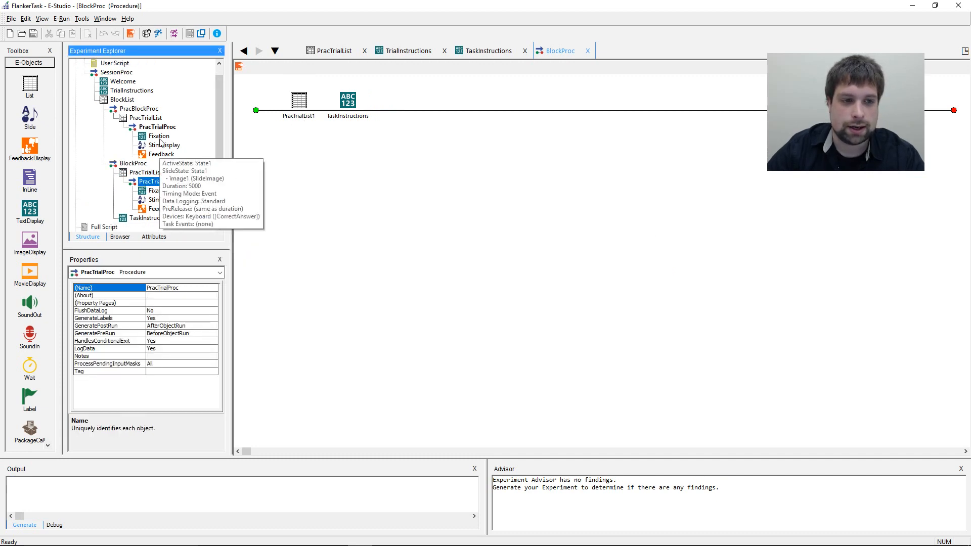
pyautogui.click(167, 192)
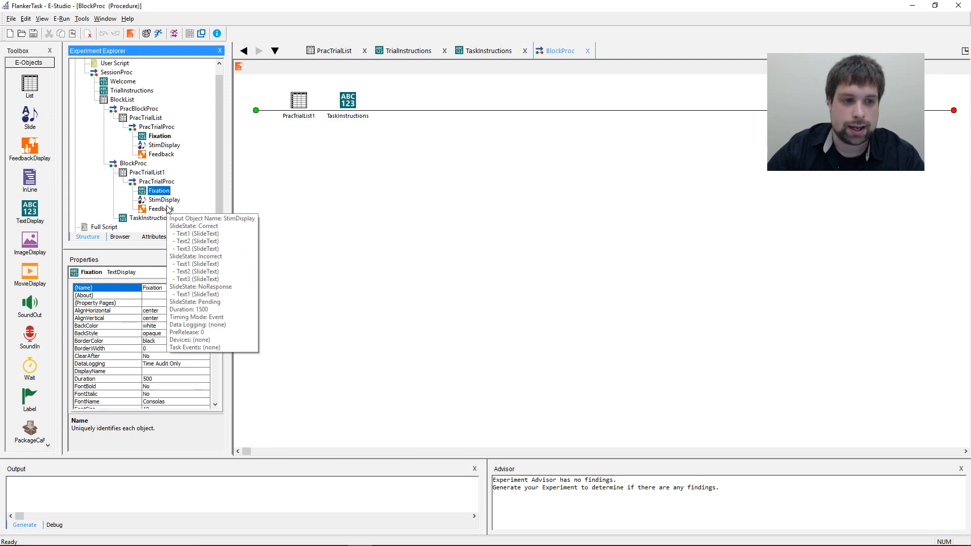
pyautogui.click(168, 209)
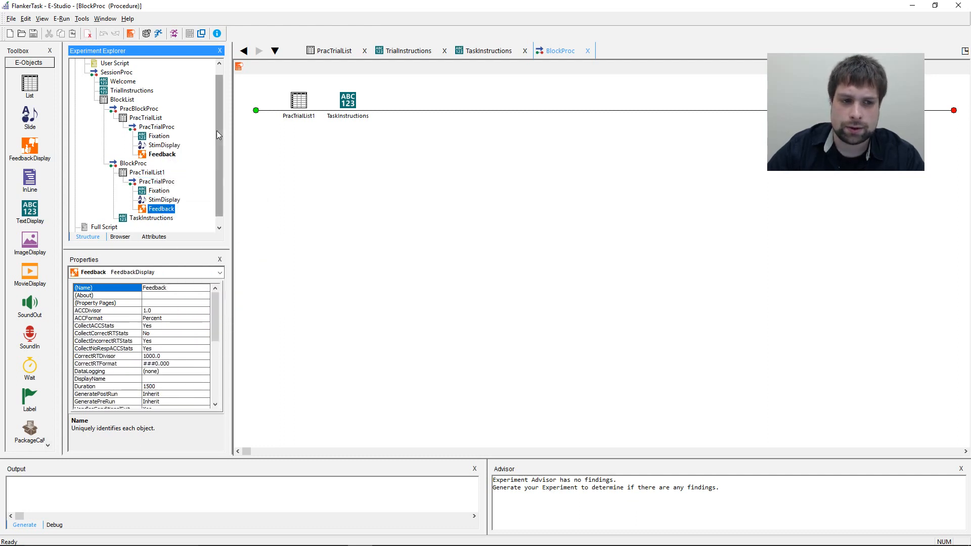
pyautogui.scroll(-1, 174, 184)
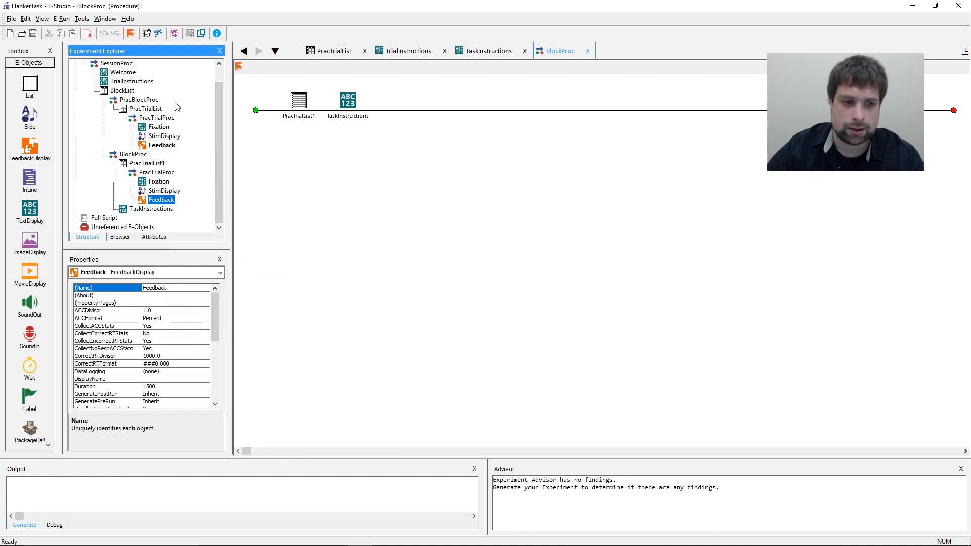
pyautogui.click(305, 188)
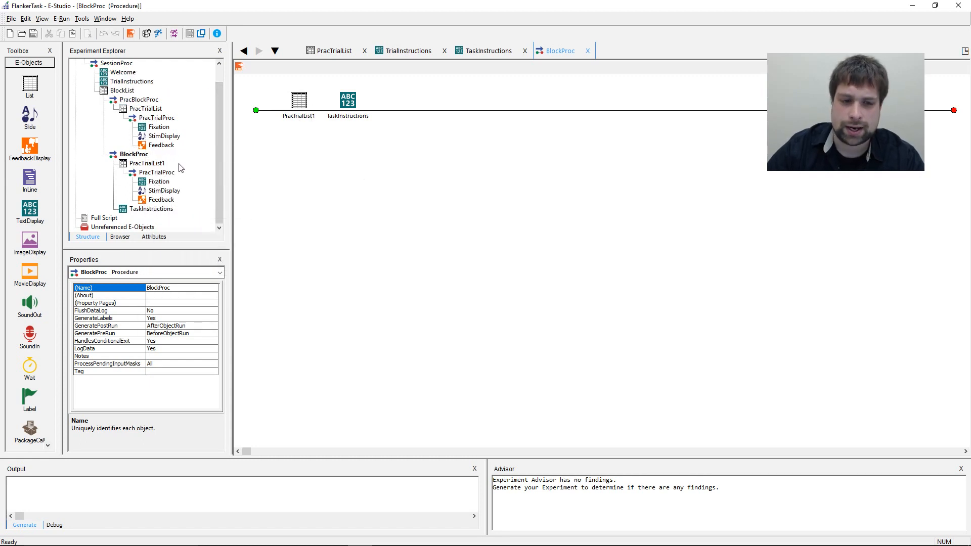
# - Move TaskInstructions ahead of PracTrialList1 on the BlockProc timeline and check the order in the experiment structure
pyautogui.moveTo(349, 104)
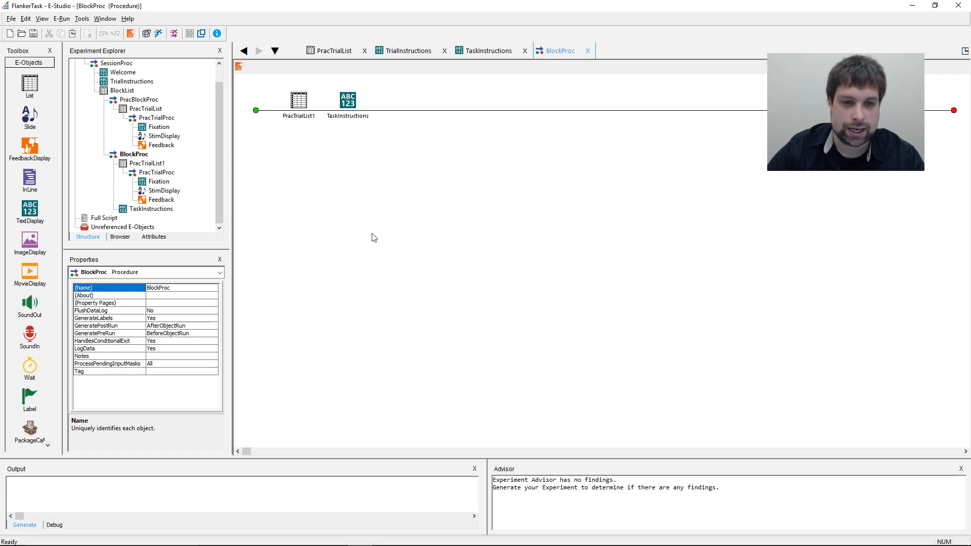
pyautogui.moveTo(347, 97); pyautogui.dragTo(248, 101)
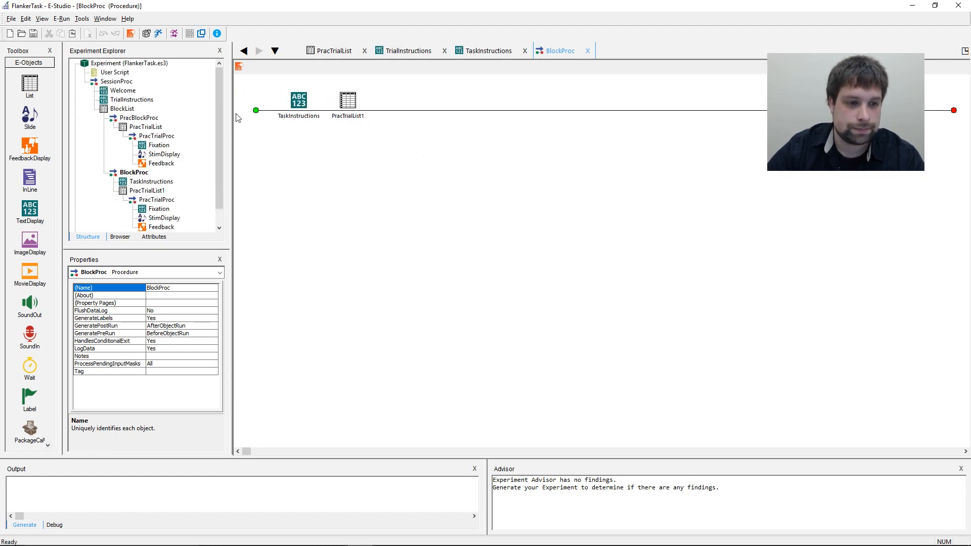
pyautogui.click(226, 125)
pyautogui.moveTo(221, 124); pyautogui.dragTo(221, 139)
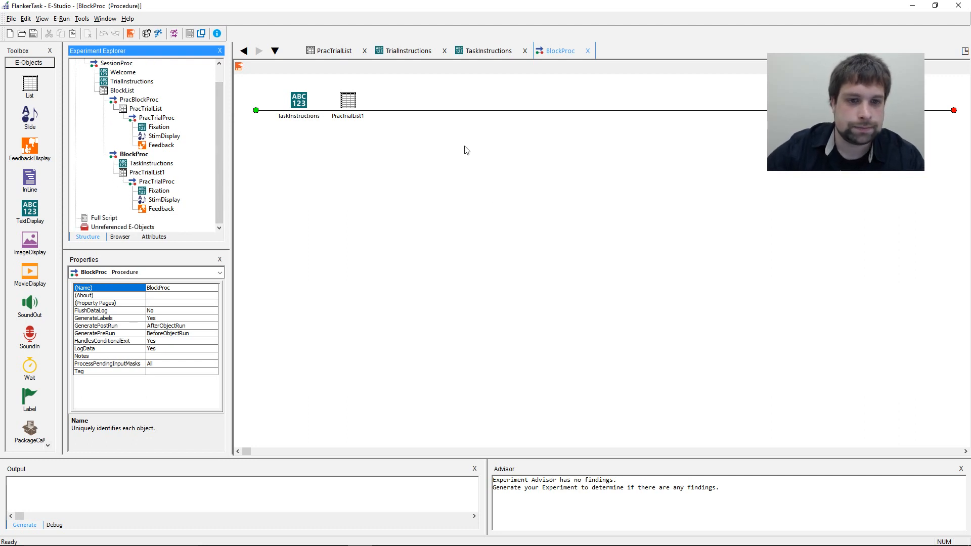
# - Rename the PracTrialList1 object in BlockProc as TrialList
pyautogui.click(347, 101)
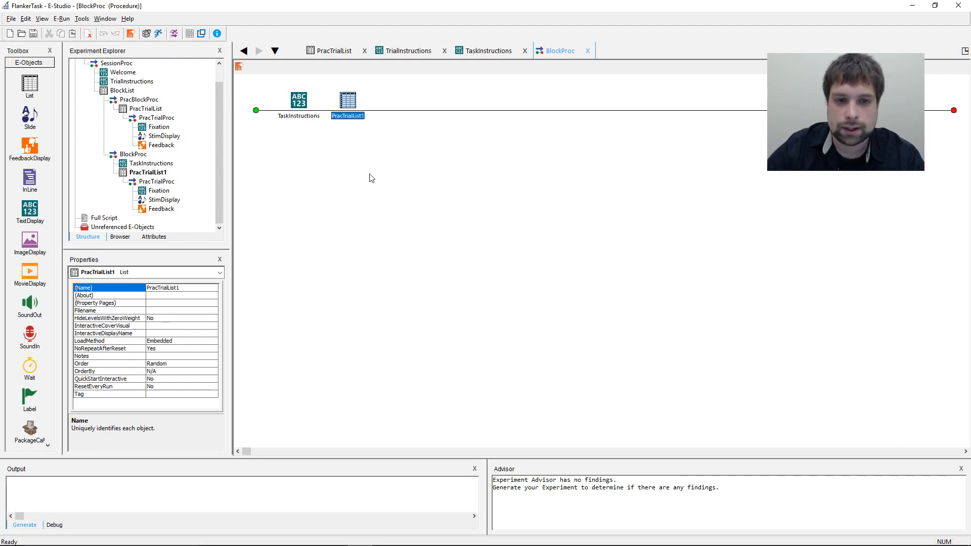
pyautogui.rightClick(352, 115)
pyautogui.click(387, 141)
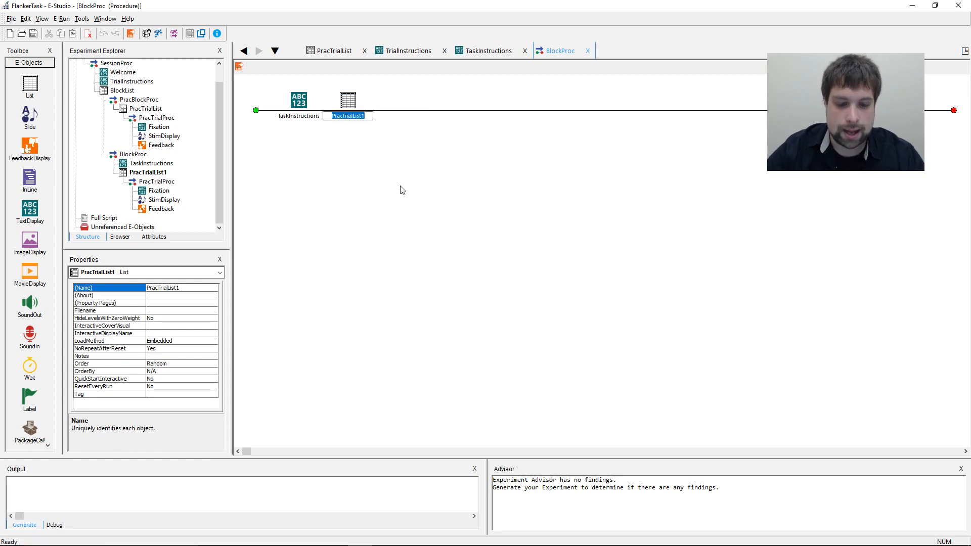
pyautogui.write('TrialList')
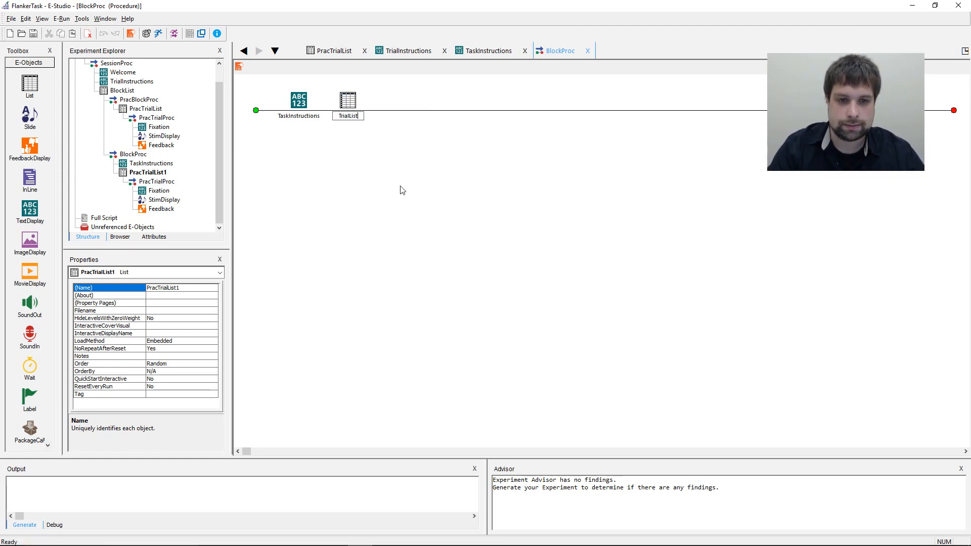
pyautogui.press('Return')
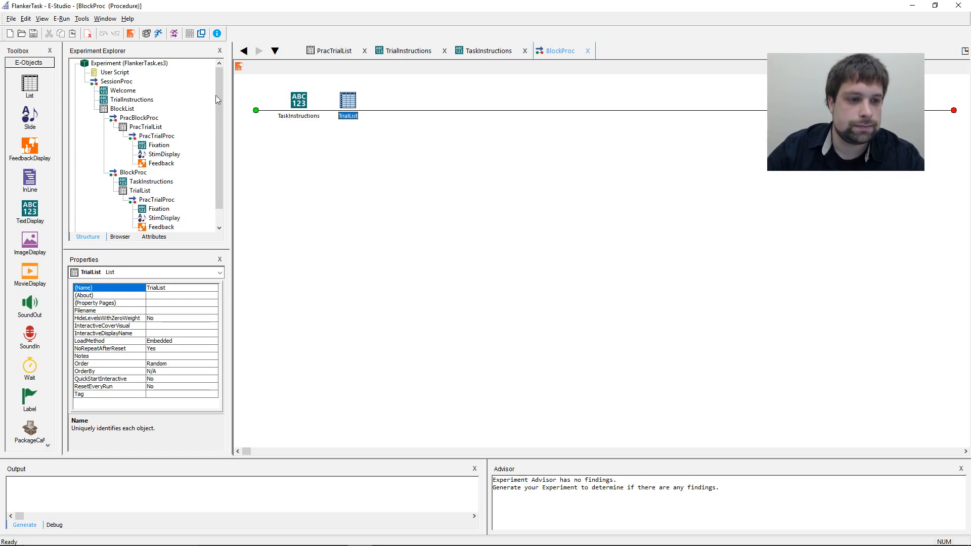
pyautogui.moveTo(220, 79); pyautogui.dragTo(220, 94)
pyautogui.click(408, 155)
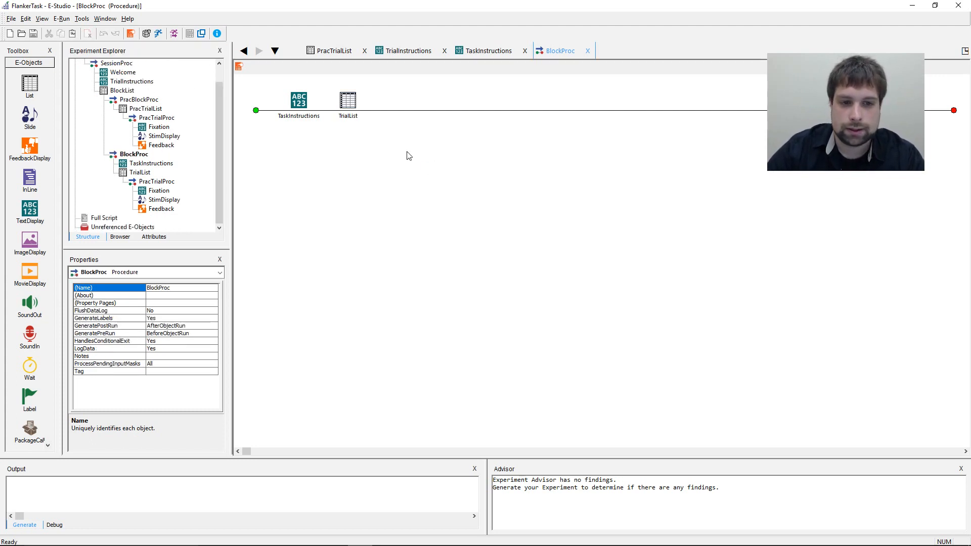
# - Open TrialList and examine the Fixation, StimDisplay and Feedback objects under its PracTrialProc in the experiment structure
pyautogui.doubleClick(349, 101)
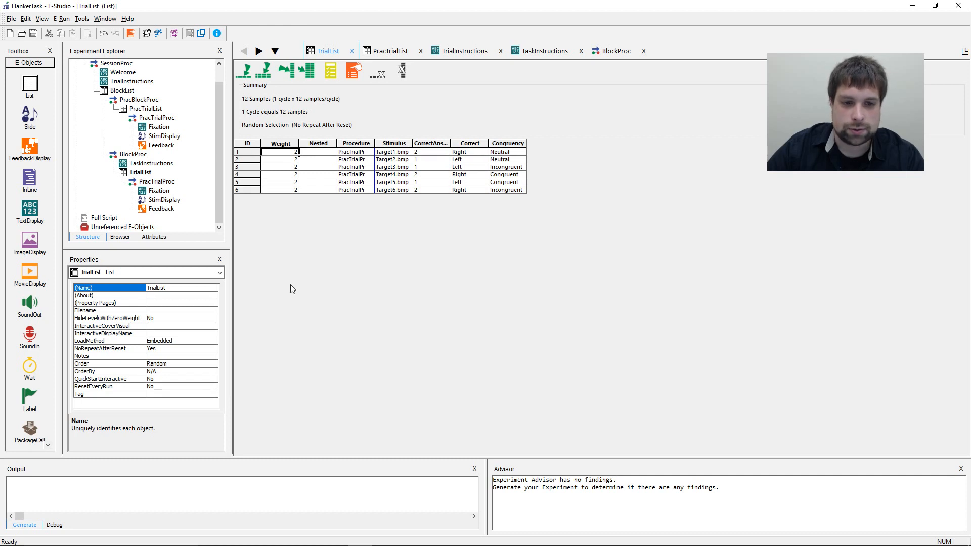
pyautogui.click(158, 182)
pyautogui.click(158, 190)
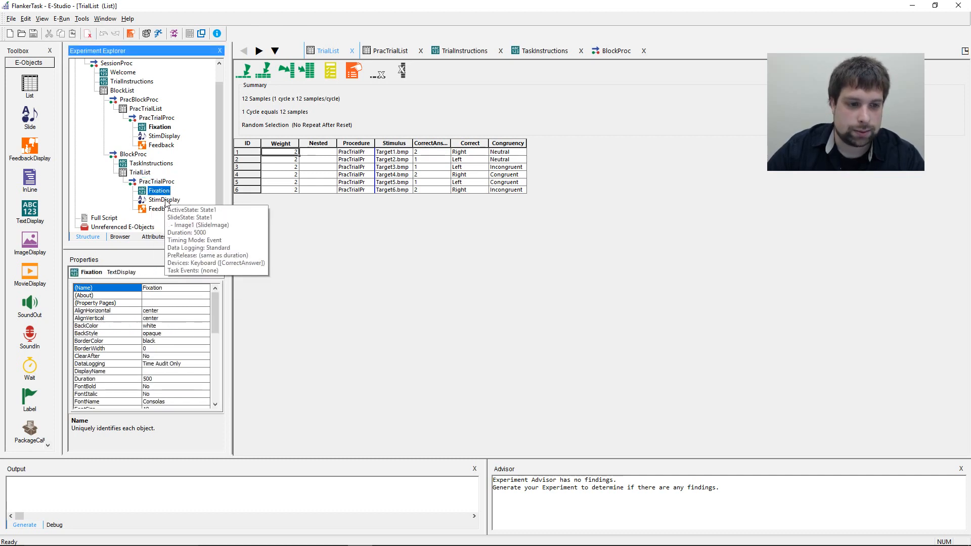
pyautogui.click(166, 200)
pyautogui.press('Up')
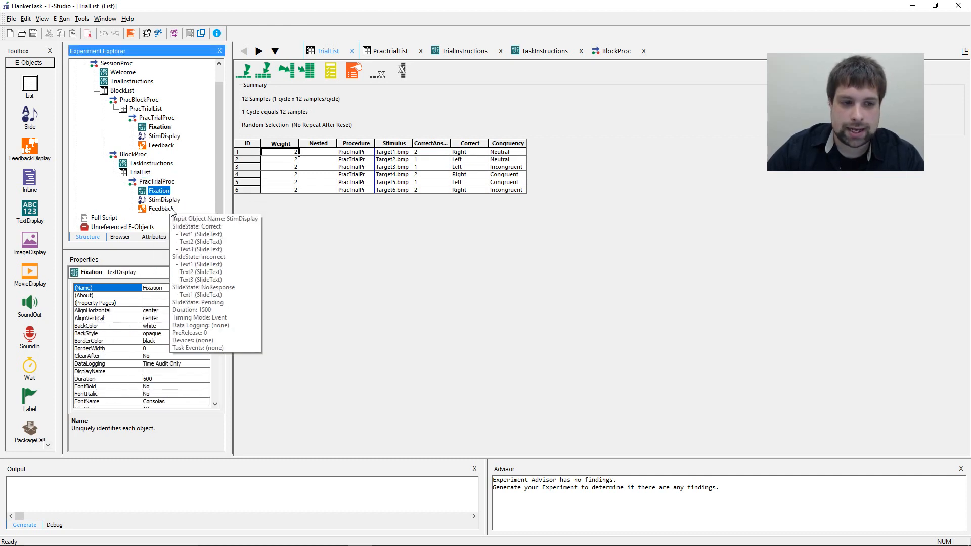
pyautogui.press('Down')
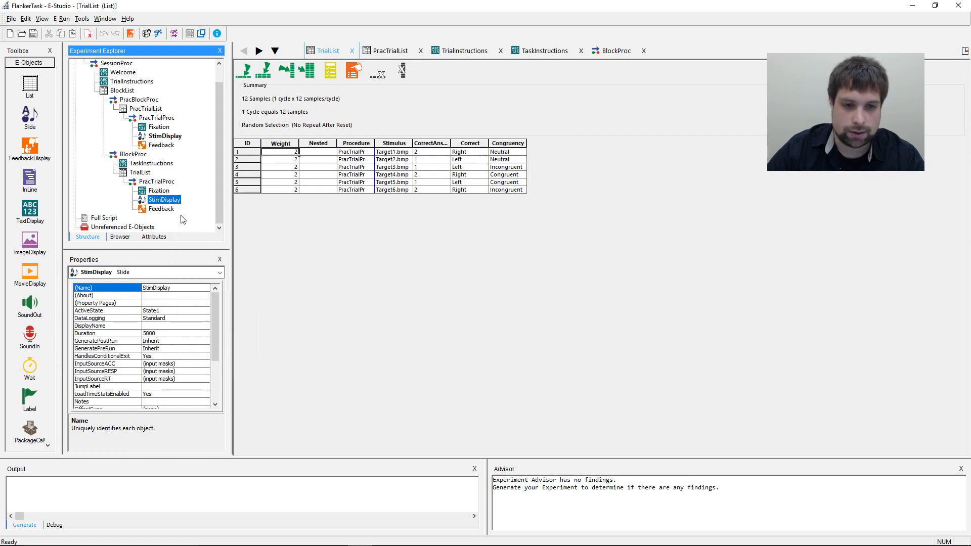
pyautogui.click(170, 211)
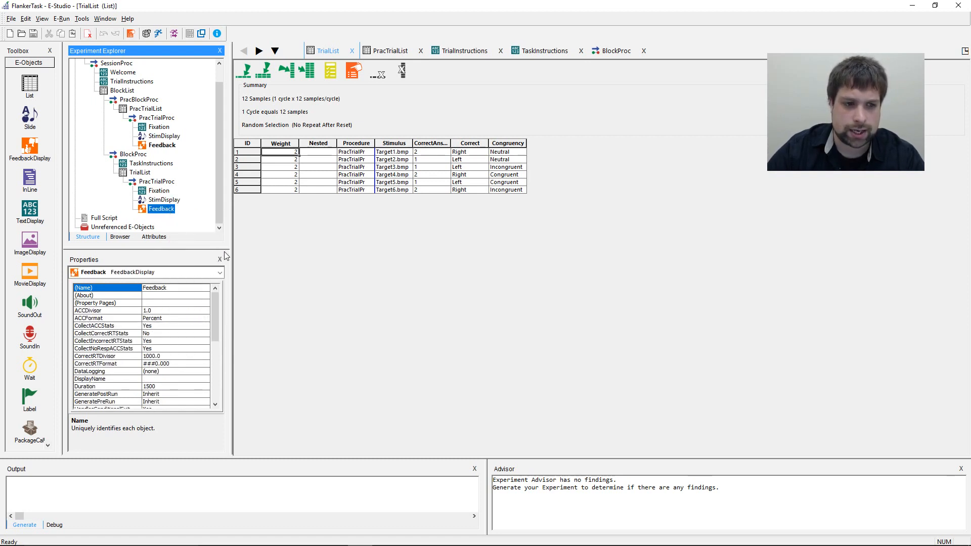
# - Widen TrialList's Procedure column to fit its entries and clear PracTrialProc from all six rows
pyautogui.doubleClick(374, 143)
pyautogui.click(162, 209)
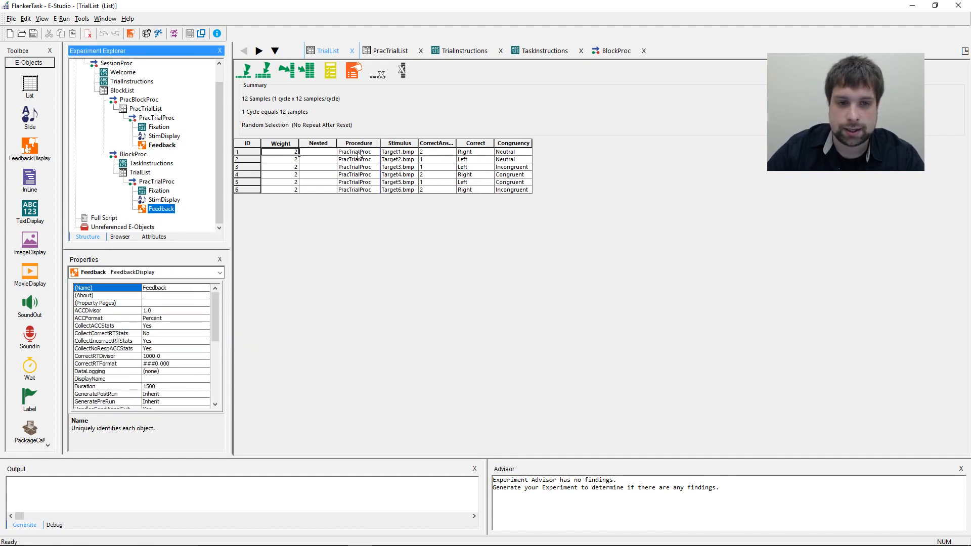
pyautogui.click(368, 133)
pyautogui.click(366, 143)
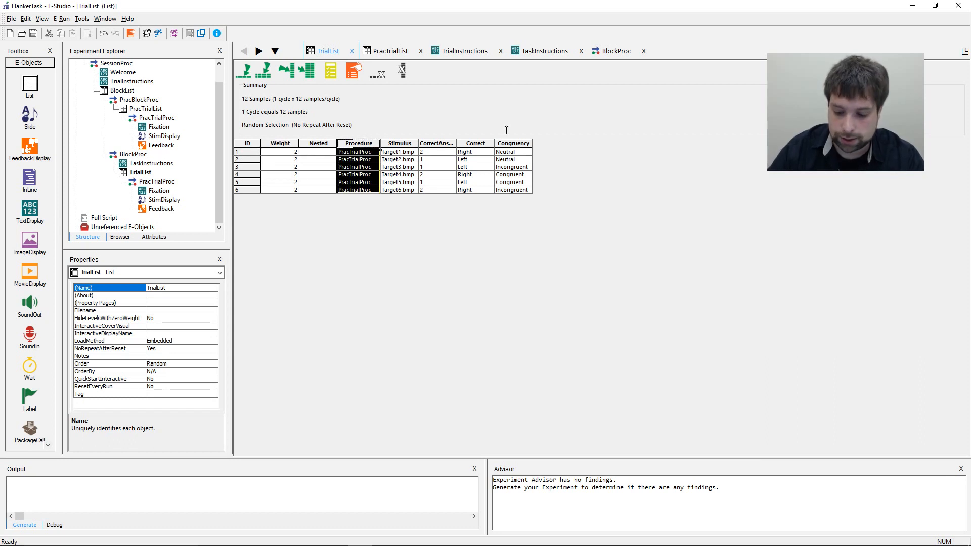
pyautogui.press('Delete')
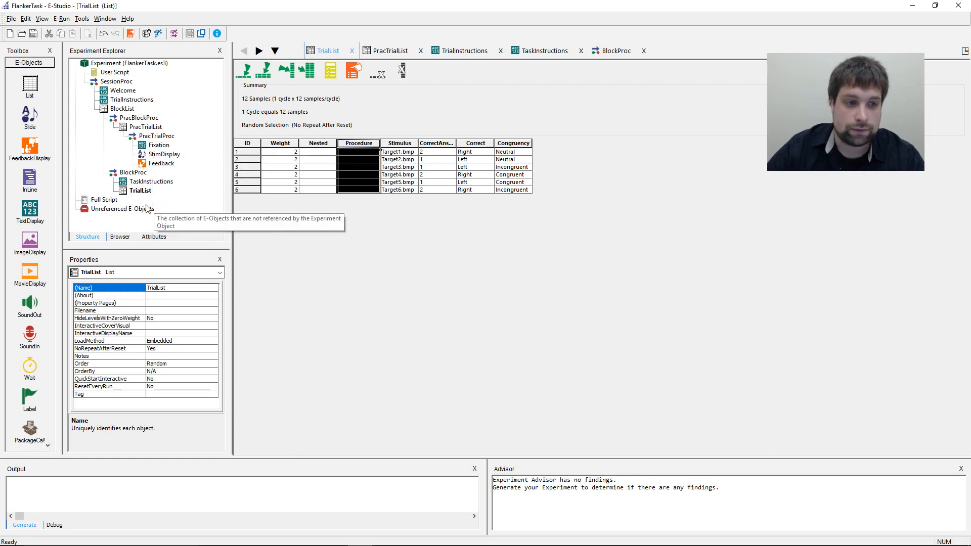
# - Enter TrialProc as the procedure of TrialList's first row and create it as a new procedure
pyautogui.click(370, 240)
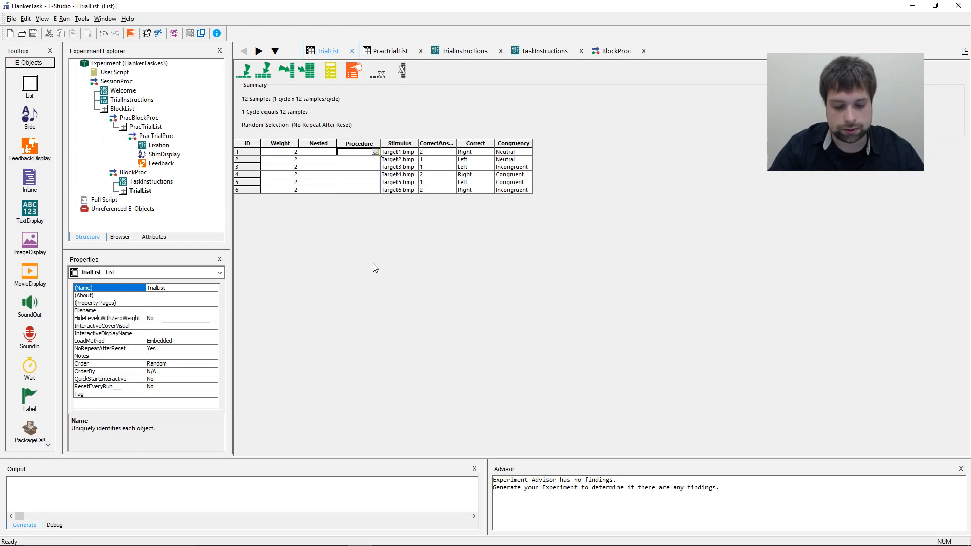
pyautogui.write('TrialProc')
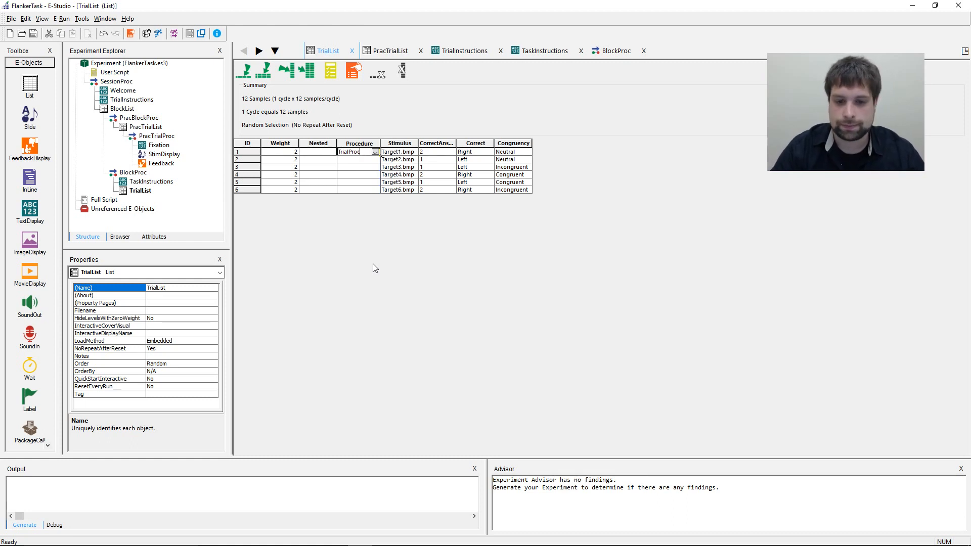
pyautogui.press('Return')
pyautogui.press('Return')
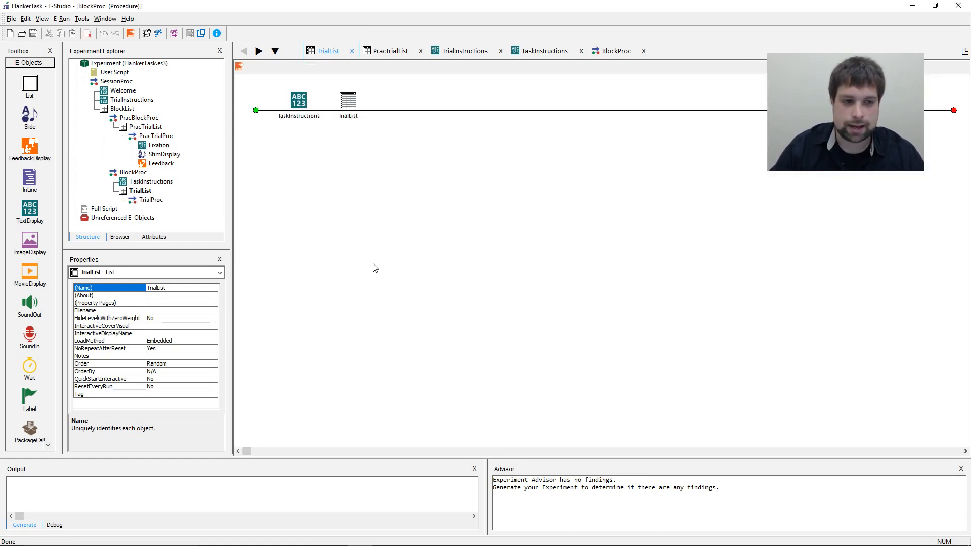
# - Reopen TrialList and fill TrialProc from the first row down the Procedure column to row 6
pyautogui.doubleClick(349, 99)
pyautogui.click(368, 152)
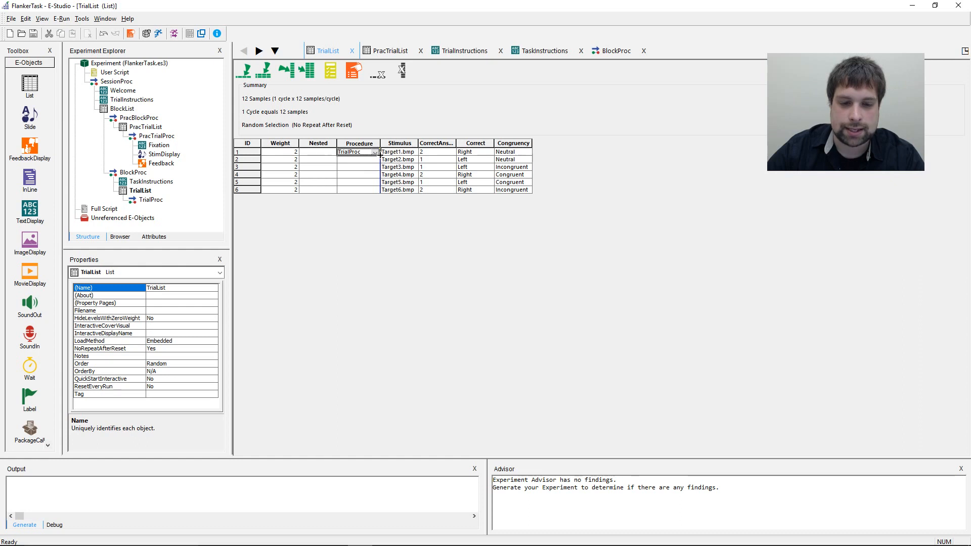
pyautogui.moveTo(380, 154); pyautogui.dragTo(372, 195)
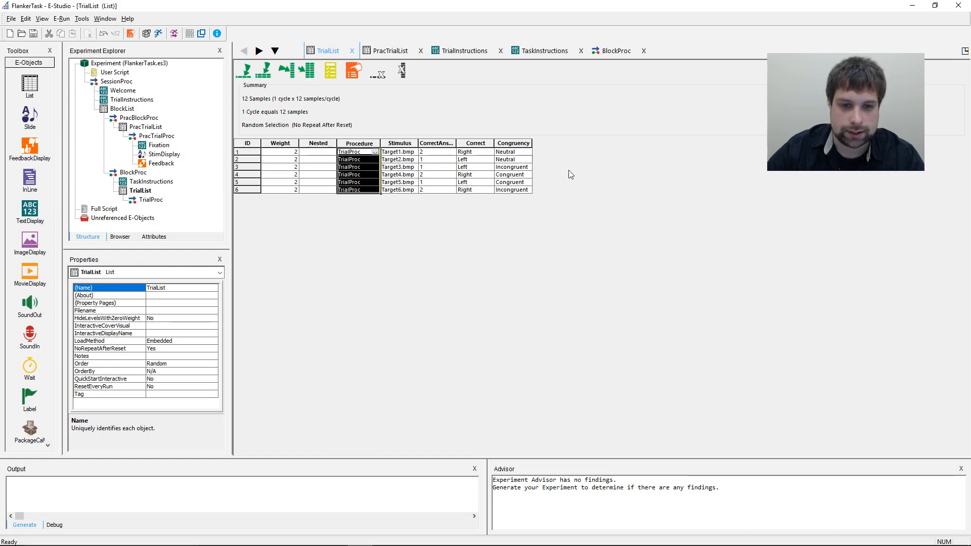
pyautogui.click(395, 175)
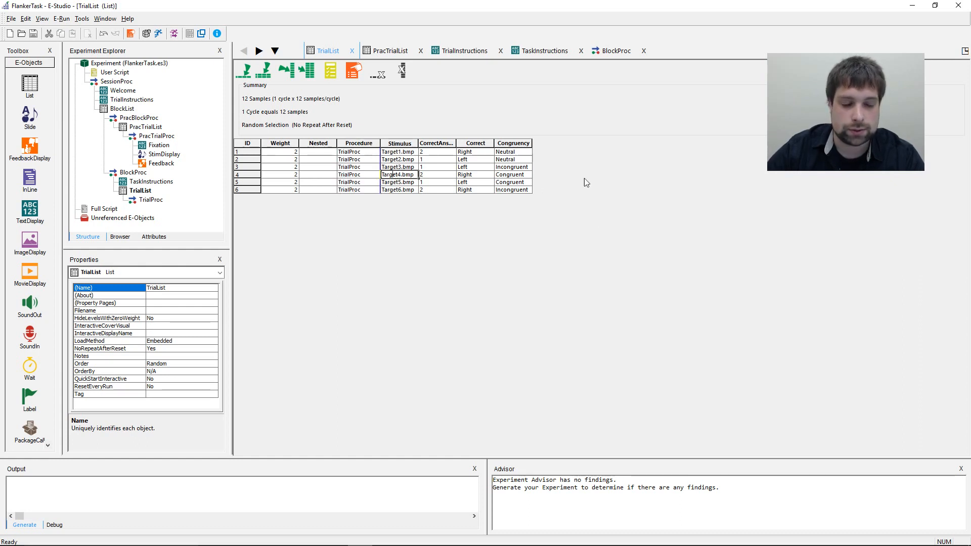
# - Check TrialList's Procedure and Stimulus cells, compare them with PracTrialList, and close PracTrialList
pyautogui.click(376, 174)
pyautogui.click(379, 154)
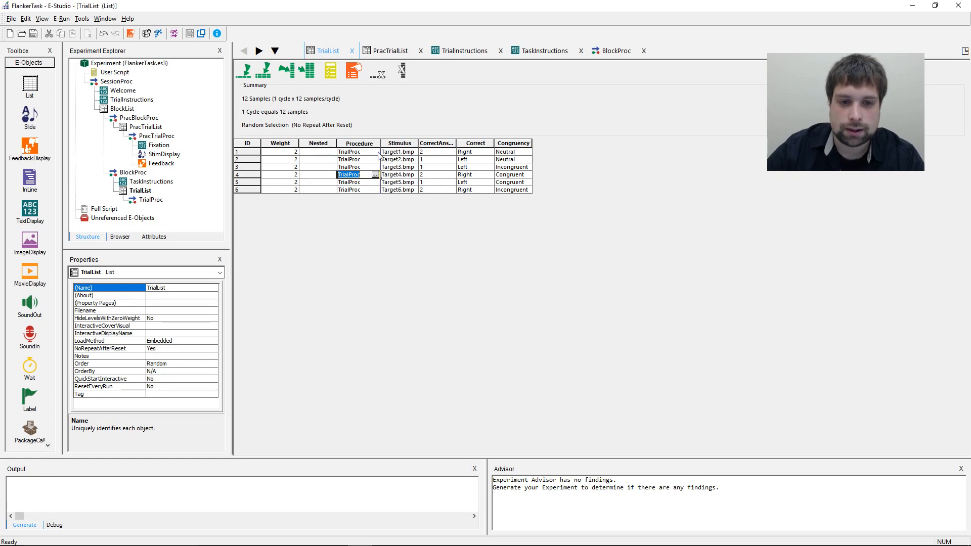
pyautogui.click(428, 158)
pyautogui.click(410, 152)
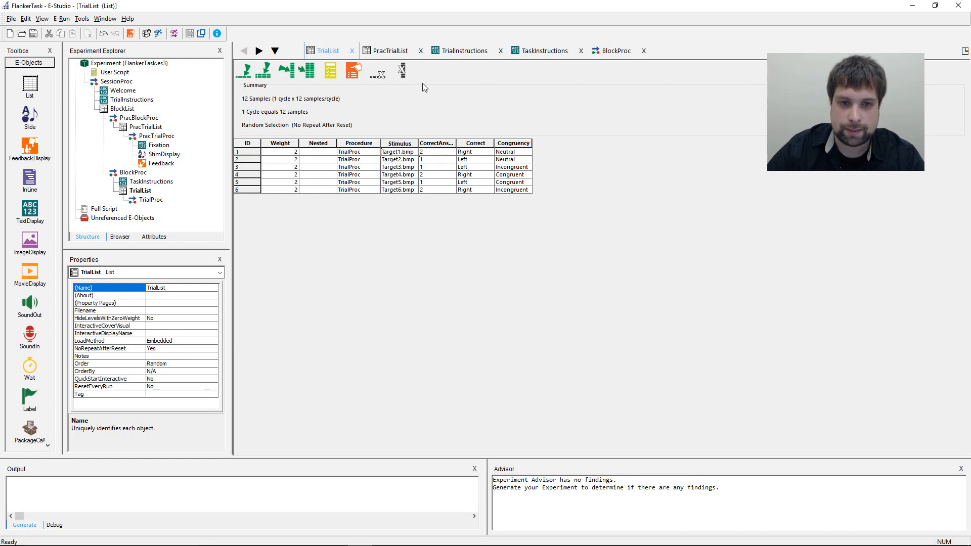
pyautogui.click(387, 50)
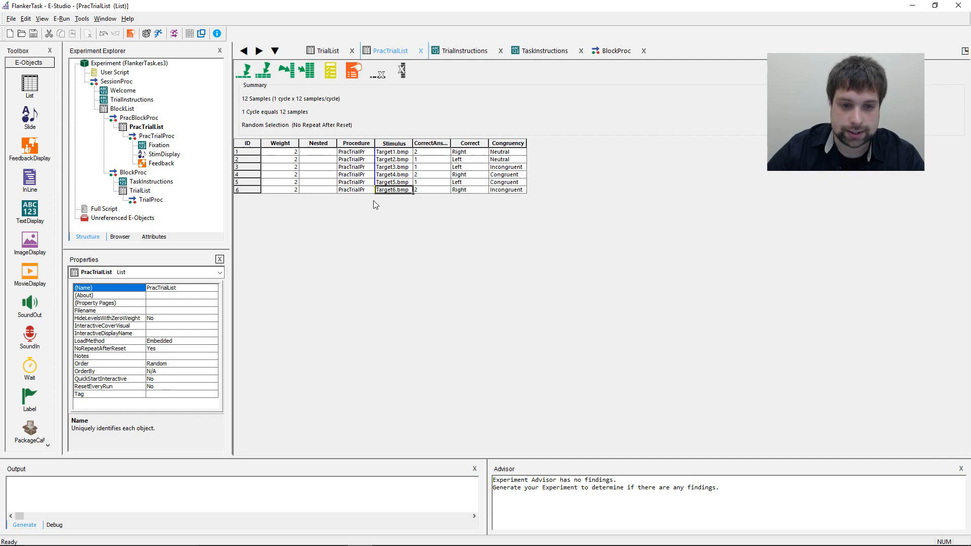
pyautogui.click(421, 50)
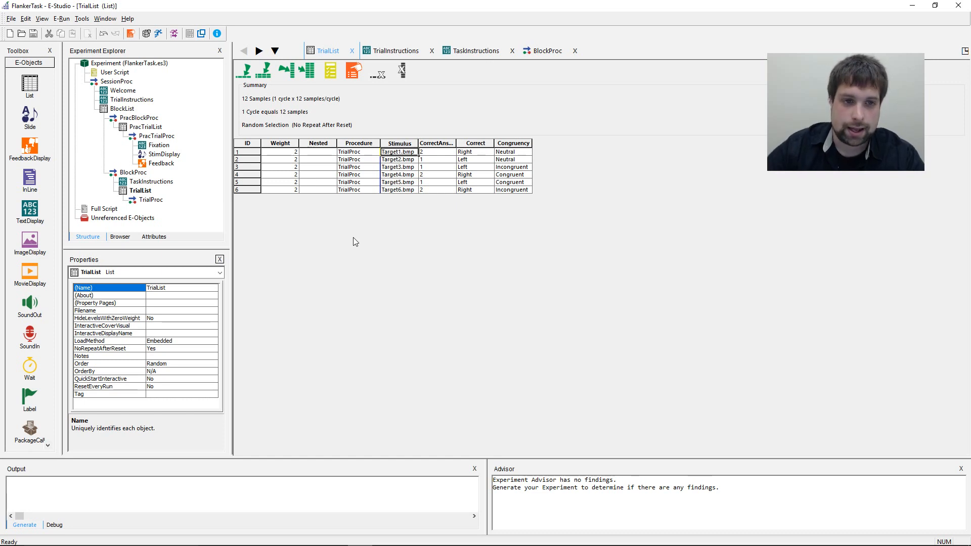
# - Add ten new levels to the end of TrialList
pyautogui.click(242, 75)
pyautogui.click(242, 75)
pyautogui.click(242, 75)
pyautogui.click(242, 75)
pyautogui.click(242, 75)
pyautogui.click(242, 74)
pyautogui.click(242, 75)
pyautogui.click(241, 75)
pyautogui.click(241, 75)
pyautogui.click(241, 75)
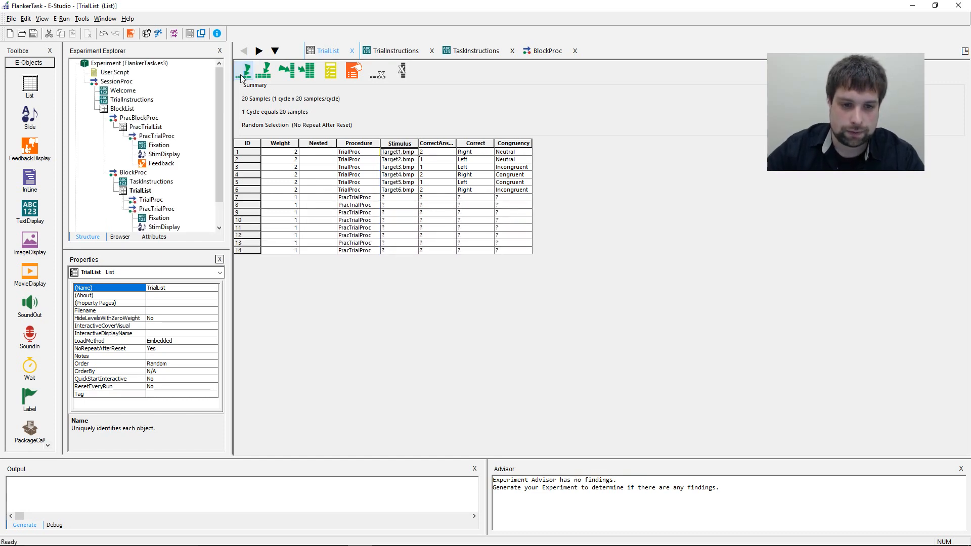
# - Delete the added levels 7 to 16 from TrialList
pyautogui.moveTo(246, 197); pyautogui.dragTo(247, 266)
pyautogui.click(357, 78)
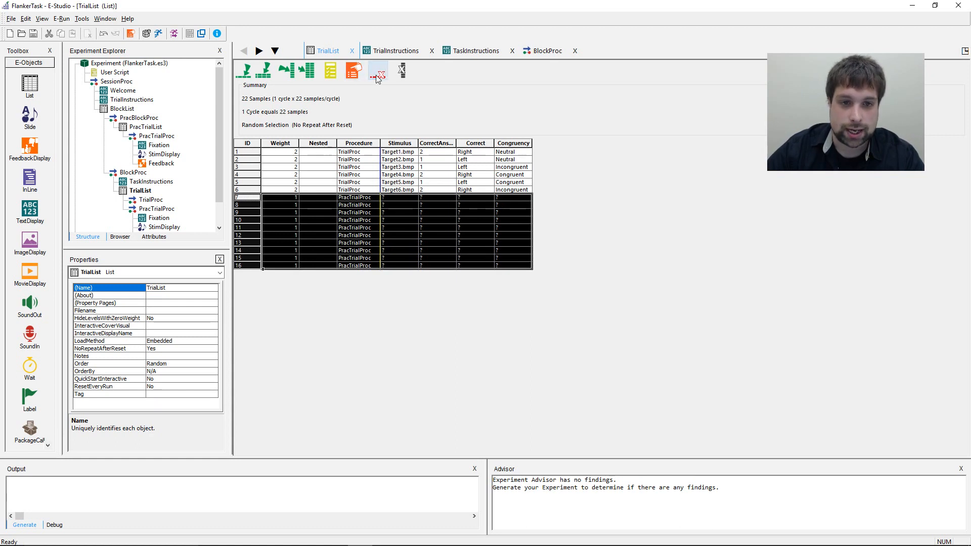
pyautogui.click(505, 317)
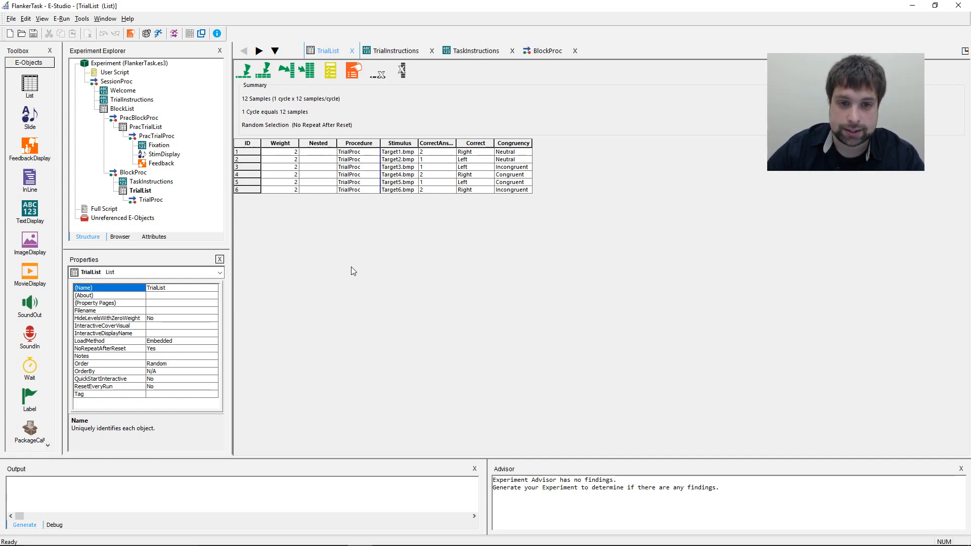
# - Try misspelling the first row's Stimulus in TrialList as Targte1.bmp and correct it back to Target1.bmp
pyautogui.click(396, 152)
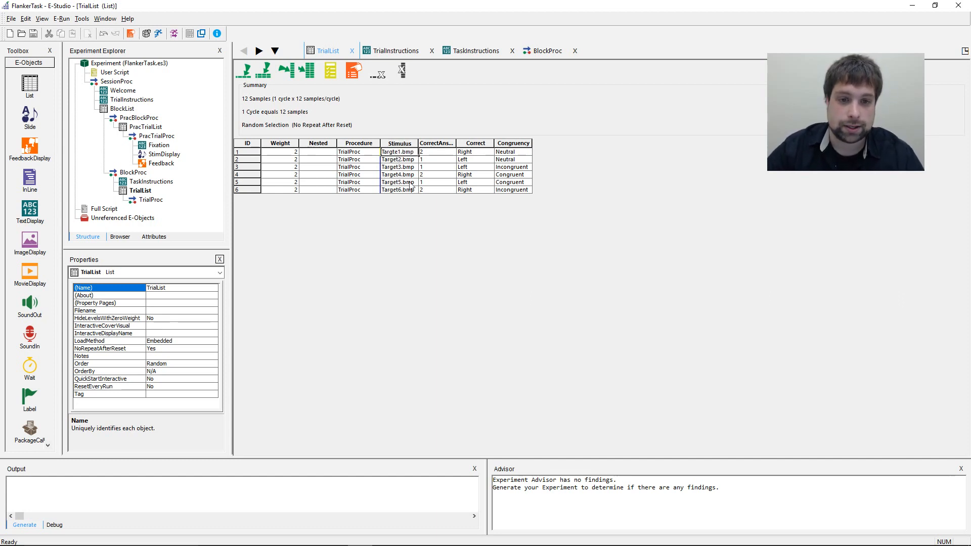
pyautogui.press('Down')
pyautogui.press('Down')
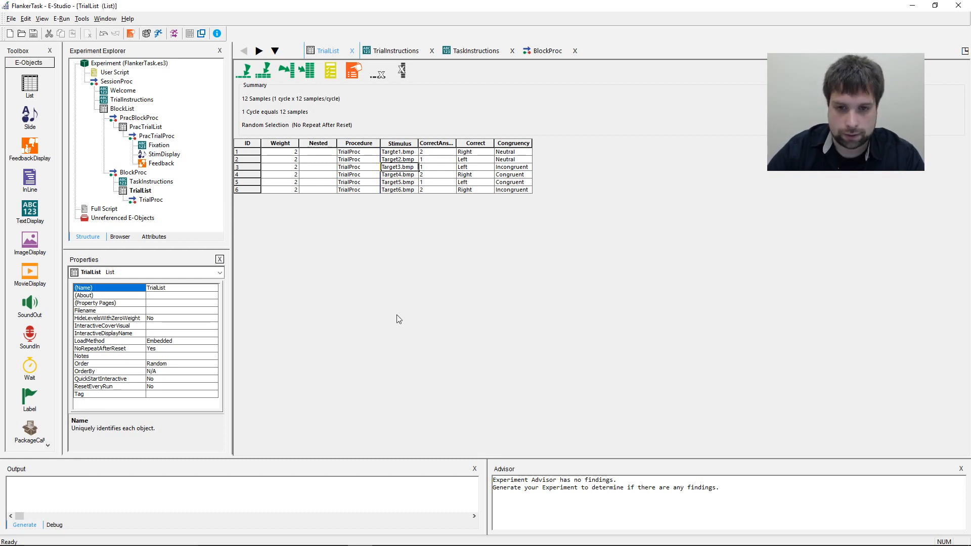
pyautogui.click(398, 151)
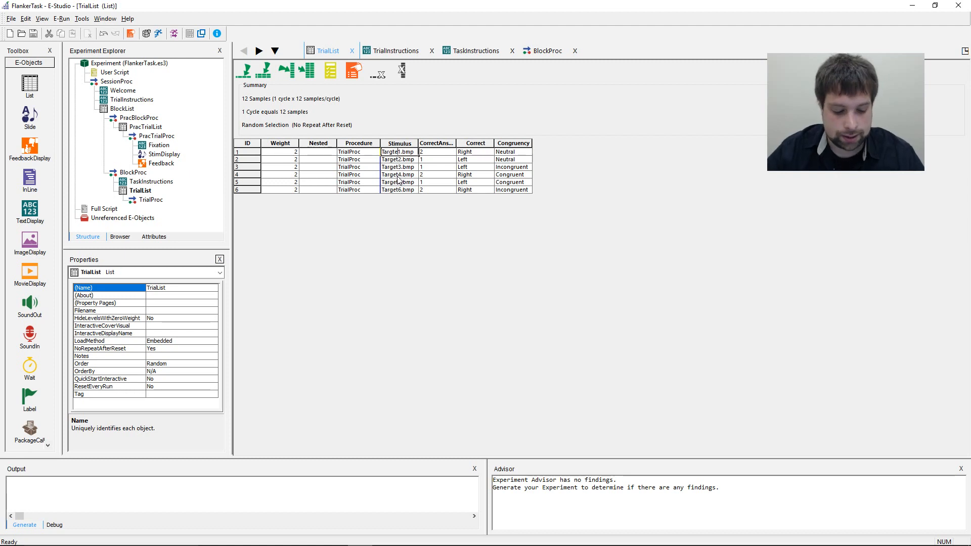
pyautogui.press('BackSpace')
pyautogui.press('BackSpace')
pyautogui.write('et')
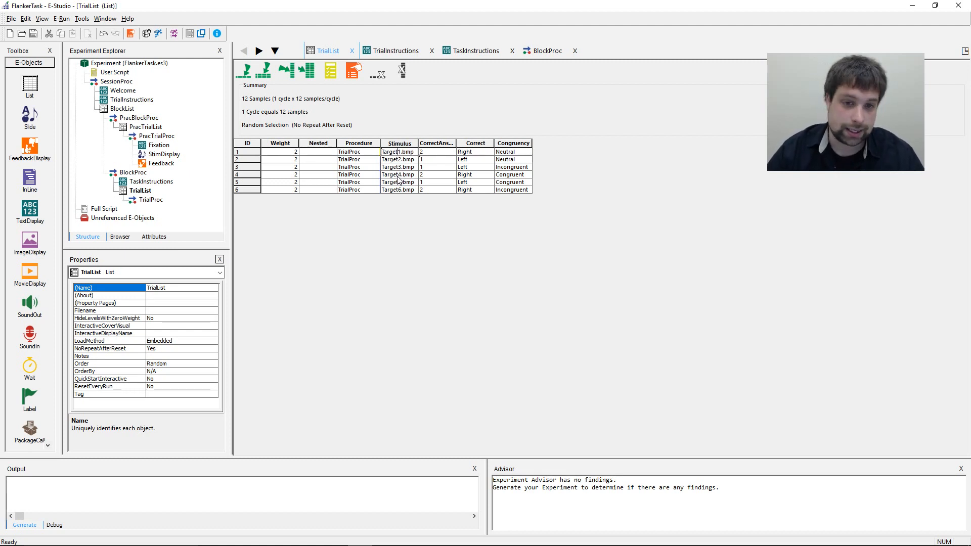
pyautogui.click(406, 174)
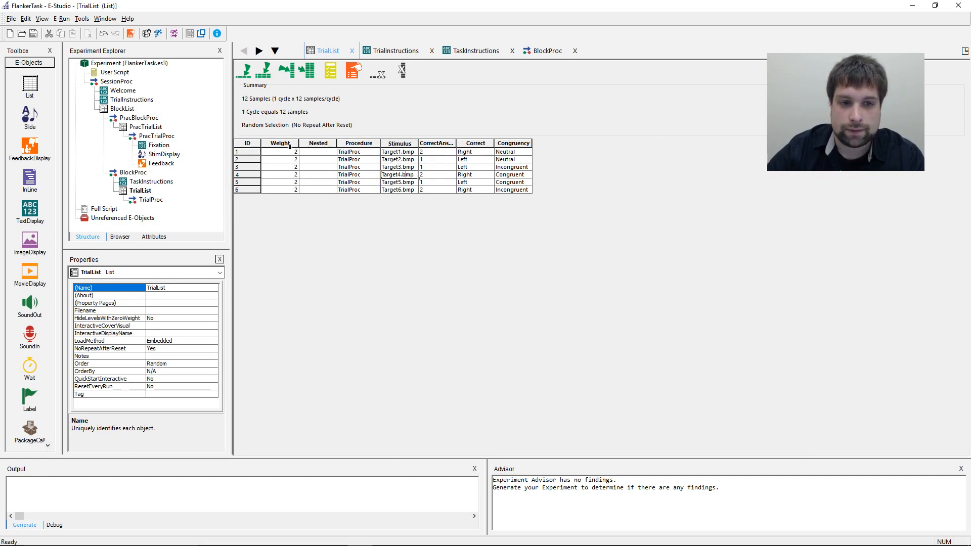
# - Set the Weight to 20 for all six rows of TrialList
pyautogui.click(297, 152)
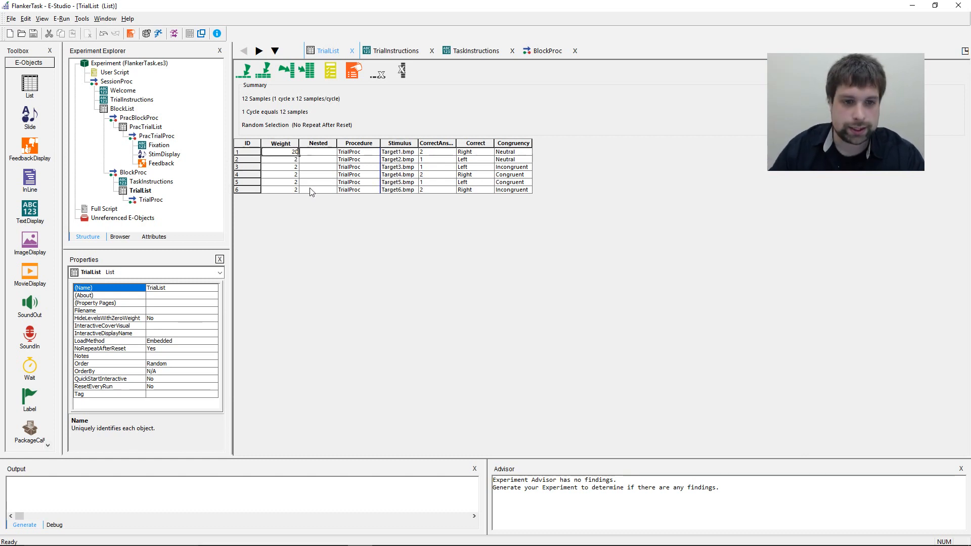
pyautogui.moveTo(299, 156); pyautogui.dragTo(298, 191)
pyautogui.click(291, 168)
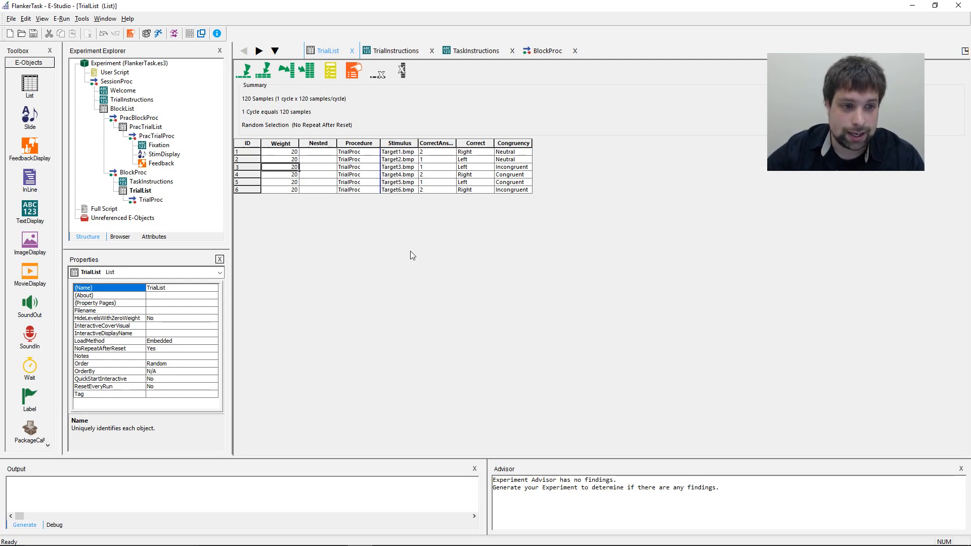
pyautogui.click(104, 20)
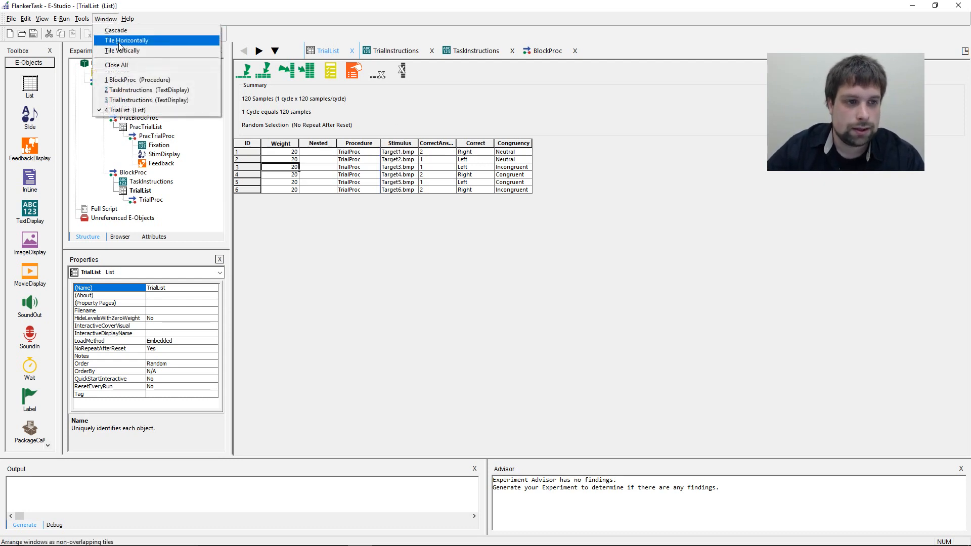
pyautogui.click(447, 107)
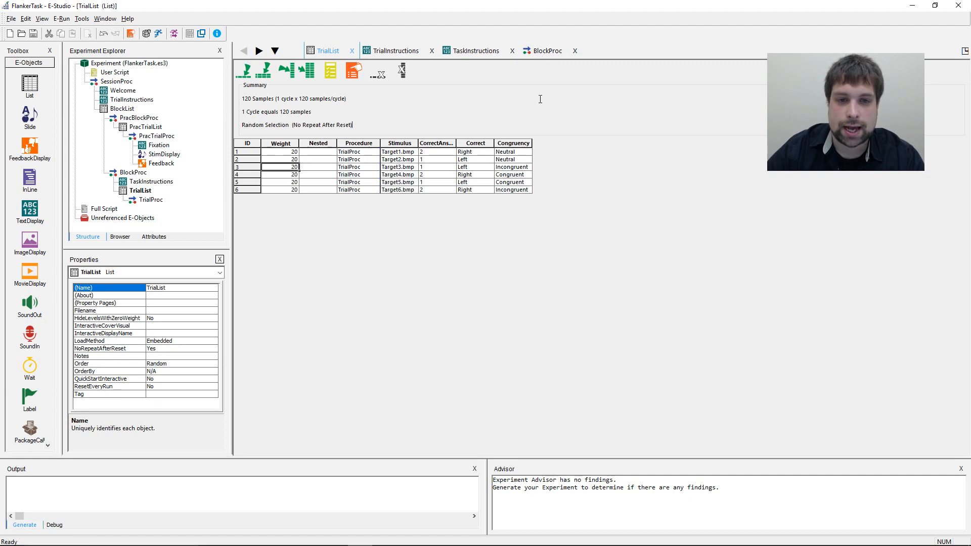
# - Open the TrialProc procedure and place the Fixation object from PracTrialProc on its timeline
pyautogui.doubleClick(150, 200)
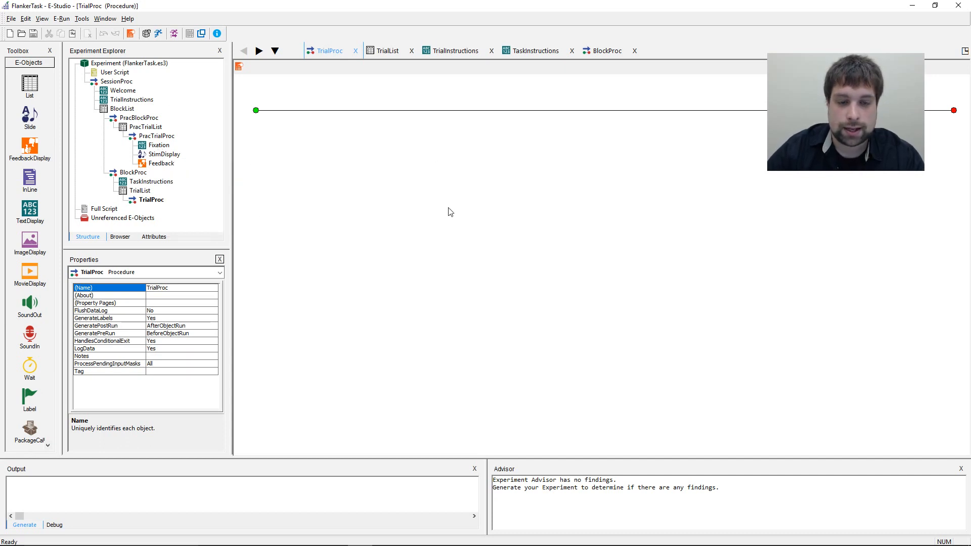
pyautogui.click(153, 146)
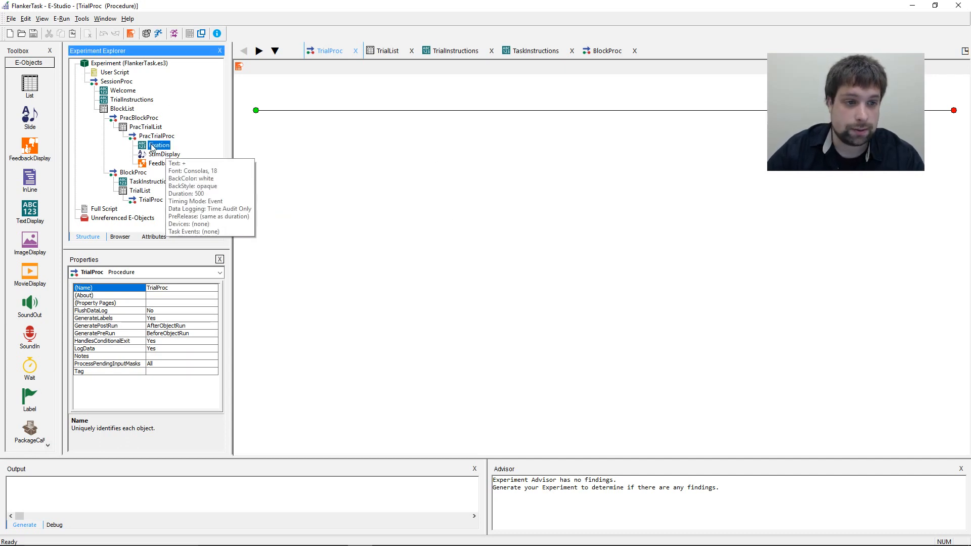
pyautogui.moveTo(153, 147); pyautogui.dragTo(431, 156)
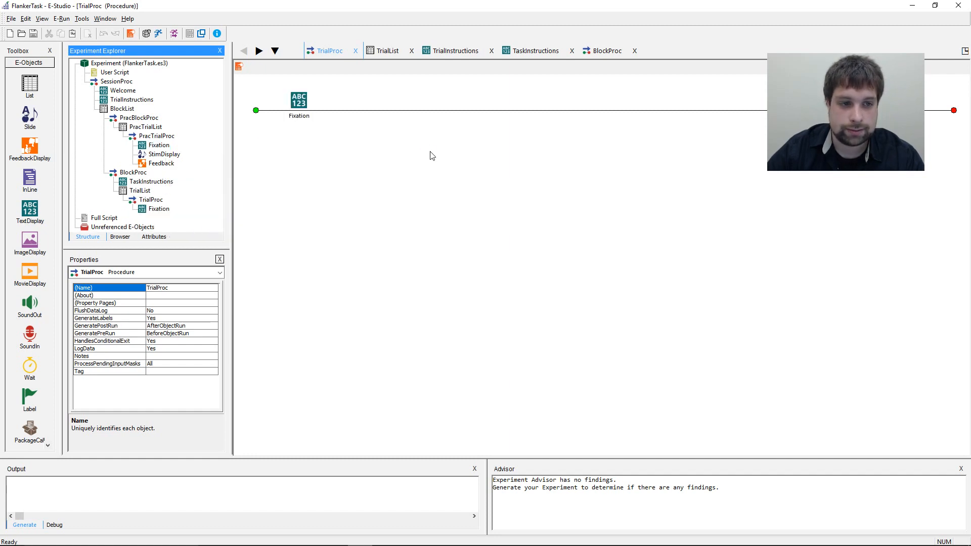
# - Place the StimDisplay object from PracTrialProc on the TrialProc timeline after Fixation
pyautogui.click(158, 146)
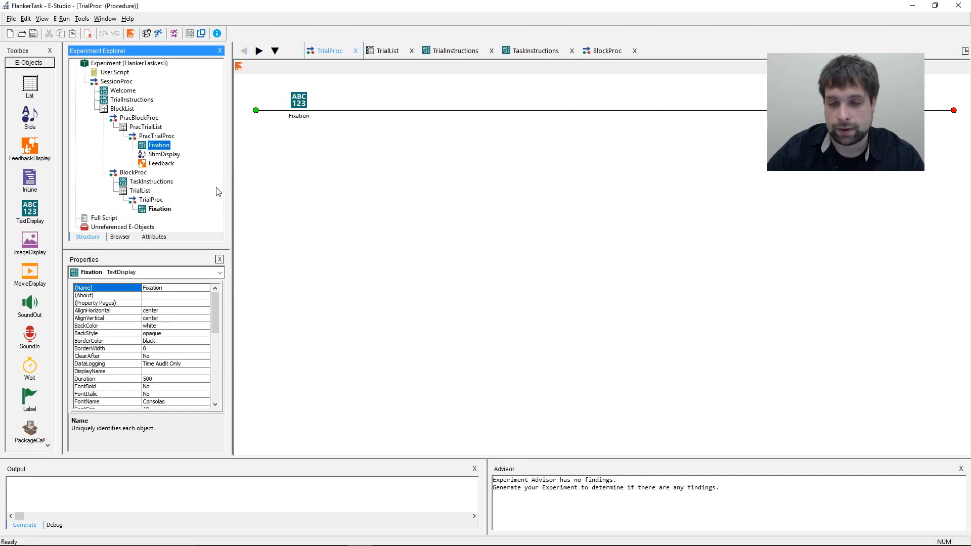
pyautogui.click(175, 155)
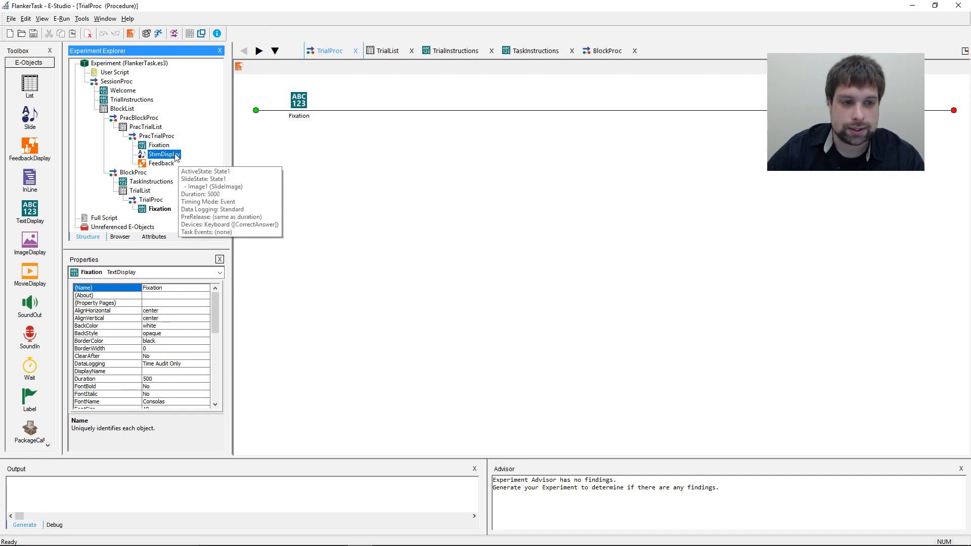
pyautogui.moveTo(176, 155); pyautogui.dragTo(589, 182)
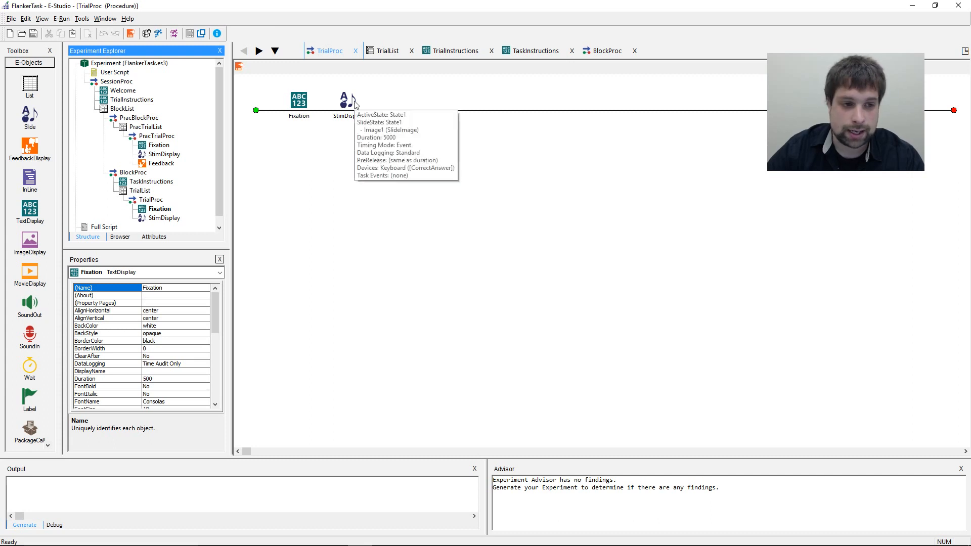
pyautogui.moveTo(218, 92); pyautogui.dragTo(219, 116)
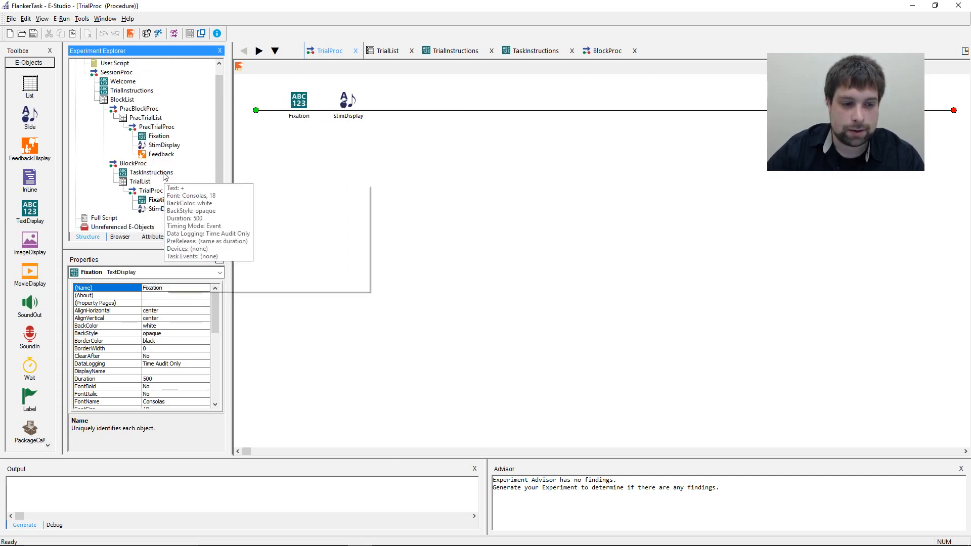
pyautogui.click(399, 216)
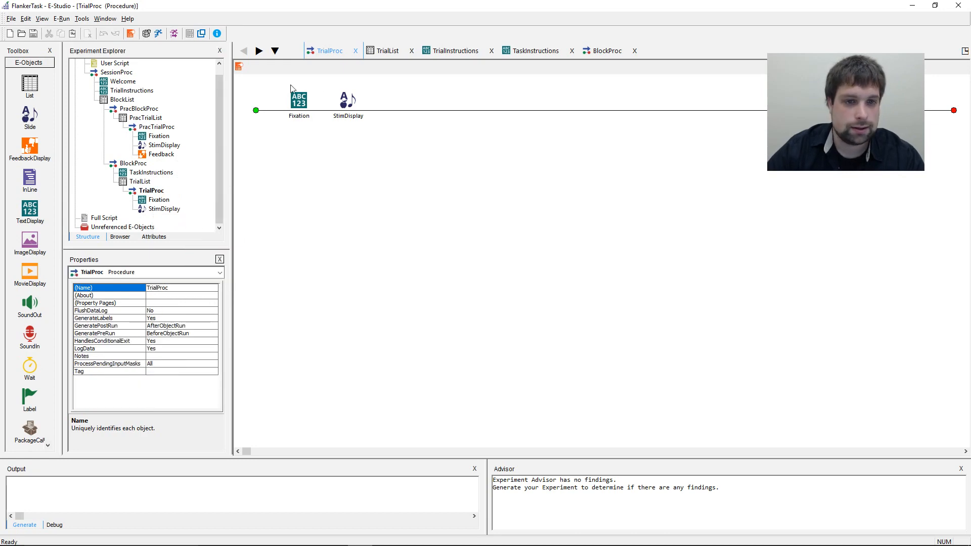
# - Examine the StimDisplay slide's image object, the TrialList rows and the PracTrialList entry in the experiment structure
pyautogui.click(346, 105)
pyautogui.doubleClick(346, 104)
pyautogui.click(474, 282)
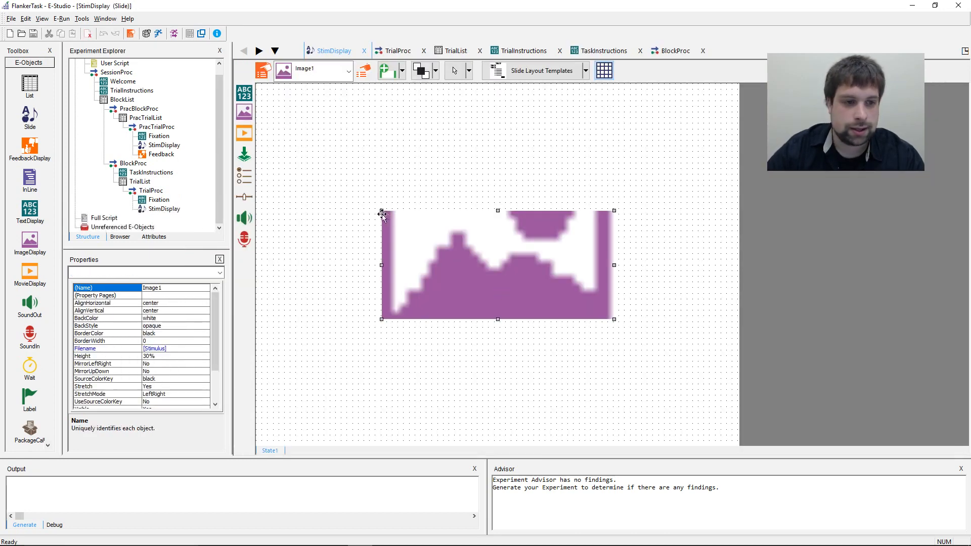
pyautogui.doubleClick(133, 185)
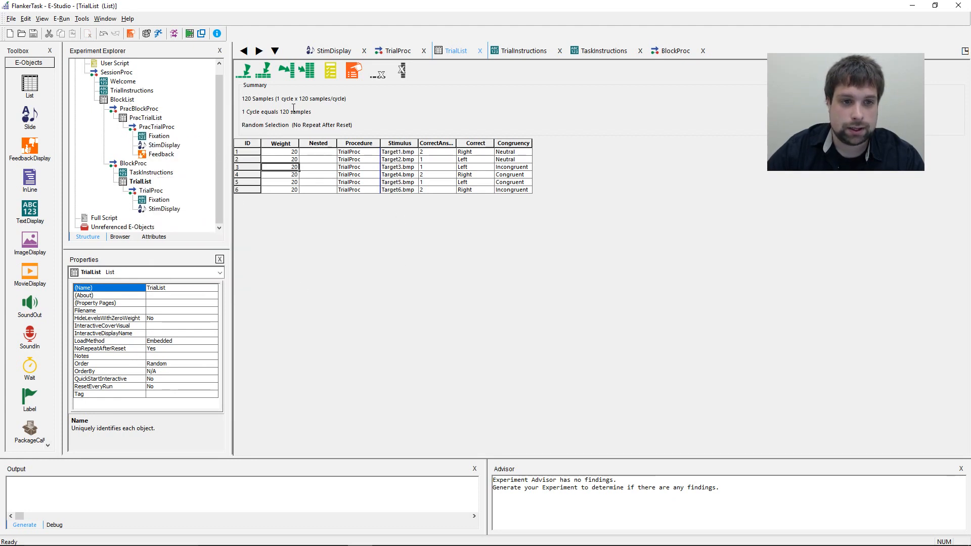
pyautogui.click(141, 117)
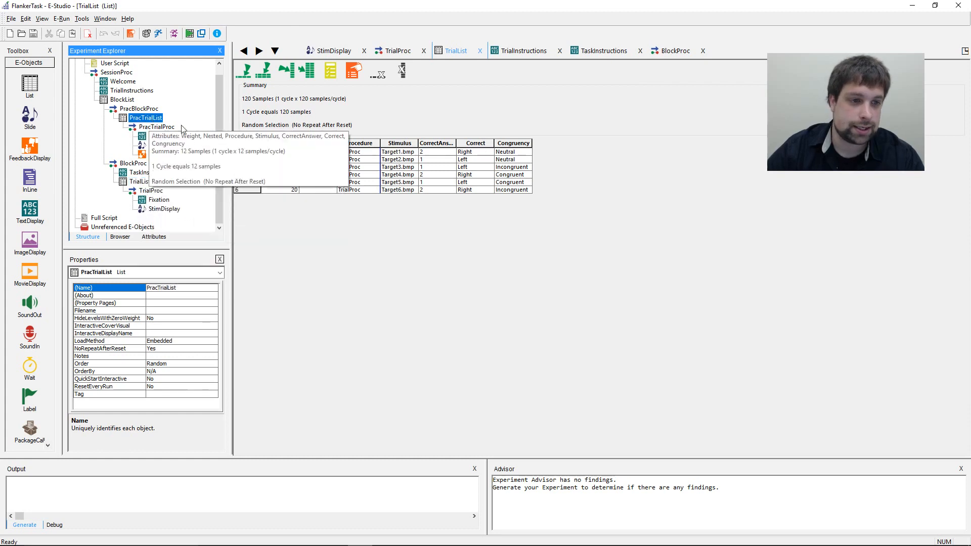
pyautogui.click(547, 324)
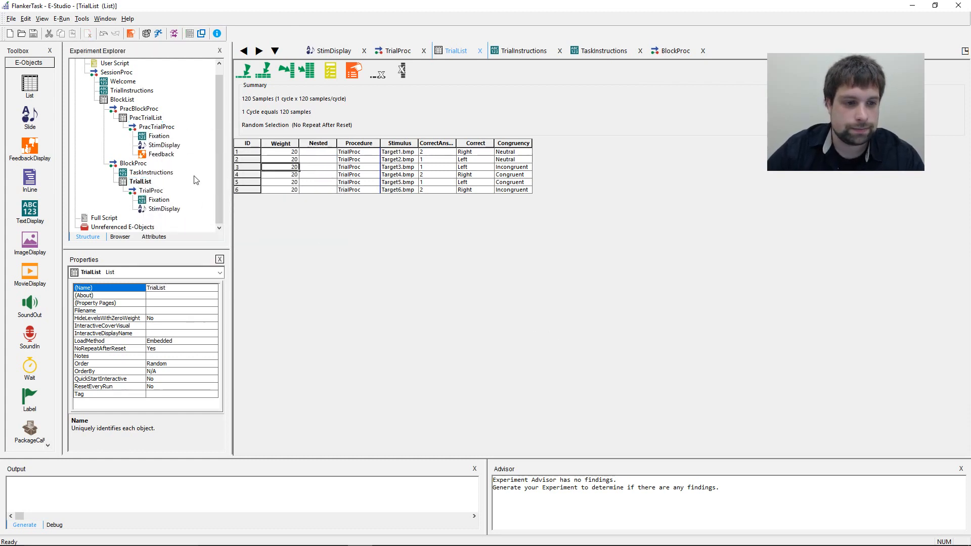
pyautogui.click(223, 114)
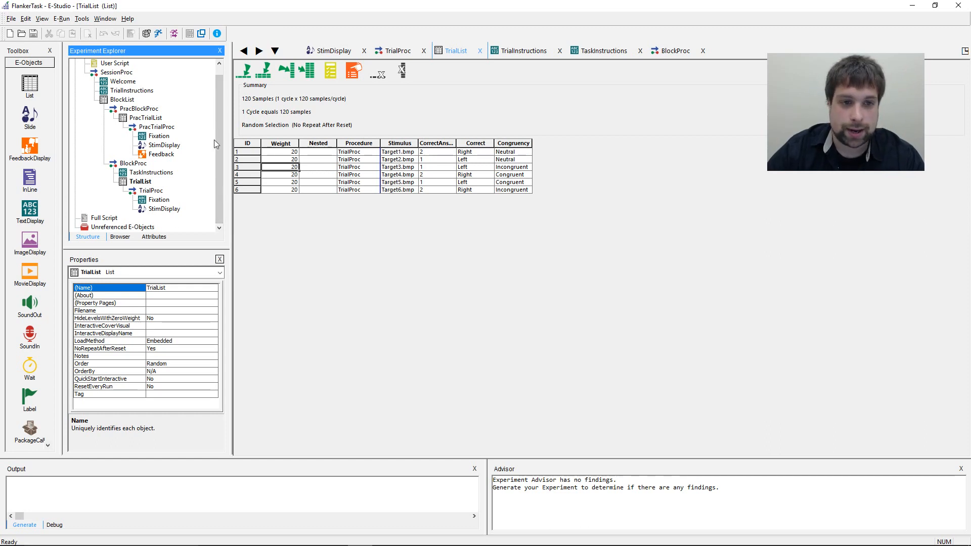
pyautogui.click(248, 163)
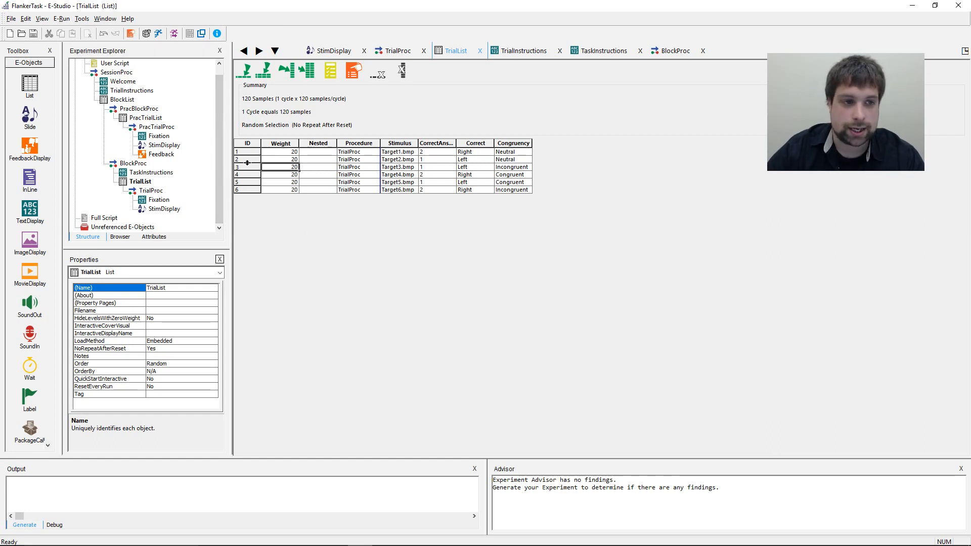
# - Add a TextDisplay to the SessionProc timeline after BlockList and name it Goodbye
pyautogui.doubleClick(131, 75)
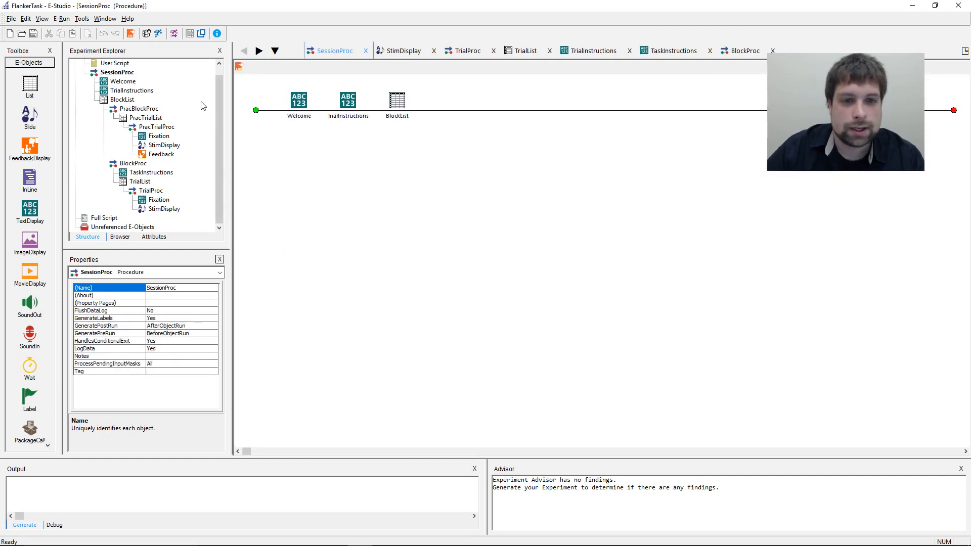
pyautogui.moveTo(299, 119)
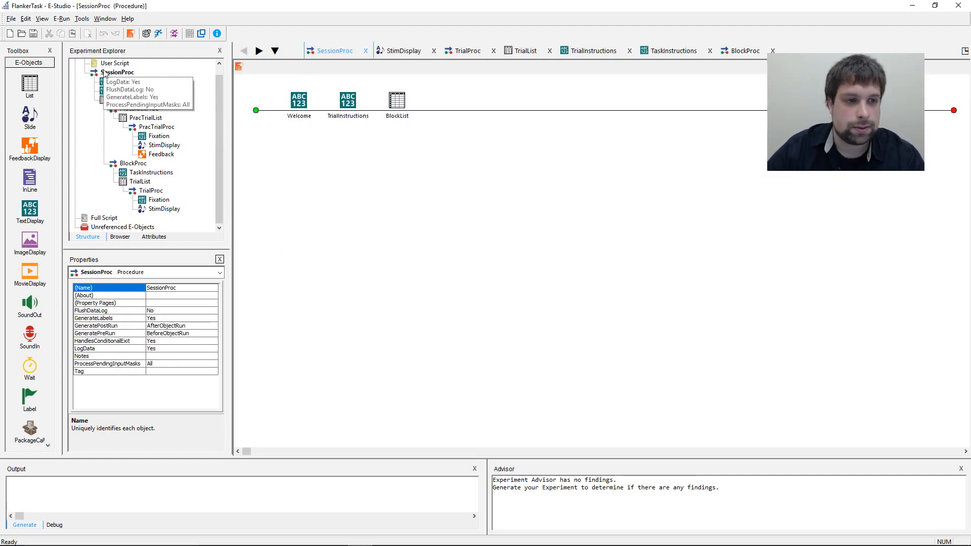
pyautogui.click(309, 109)
pyautogui.click(348, 117)
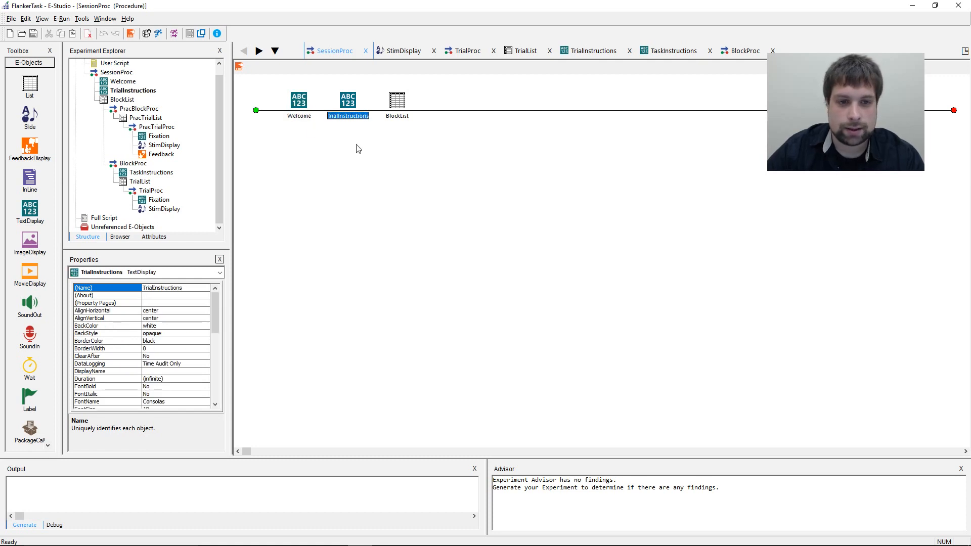
pyautogui.click(484, 193)
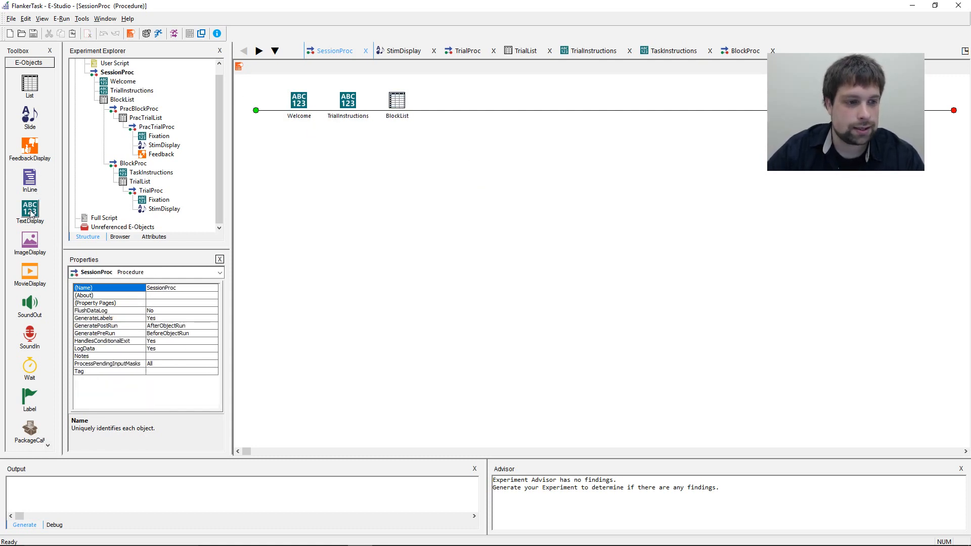
pyautogui.moveTo(31, 213); pyautogui.dragTo(452, 203)
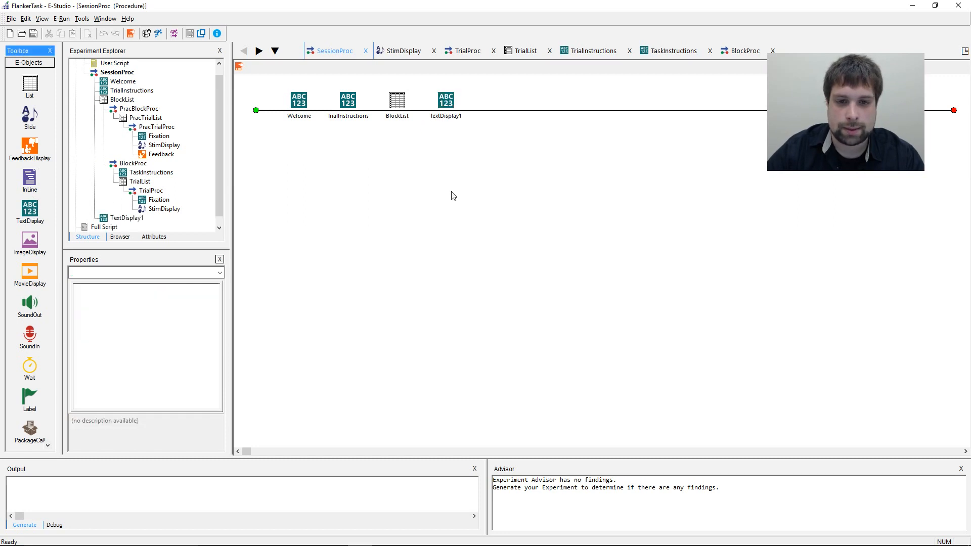
pyautogui.click(438, 98)
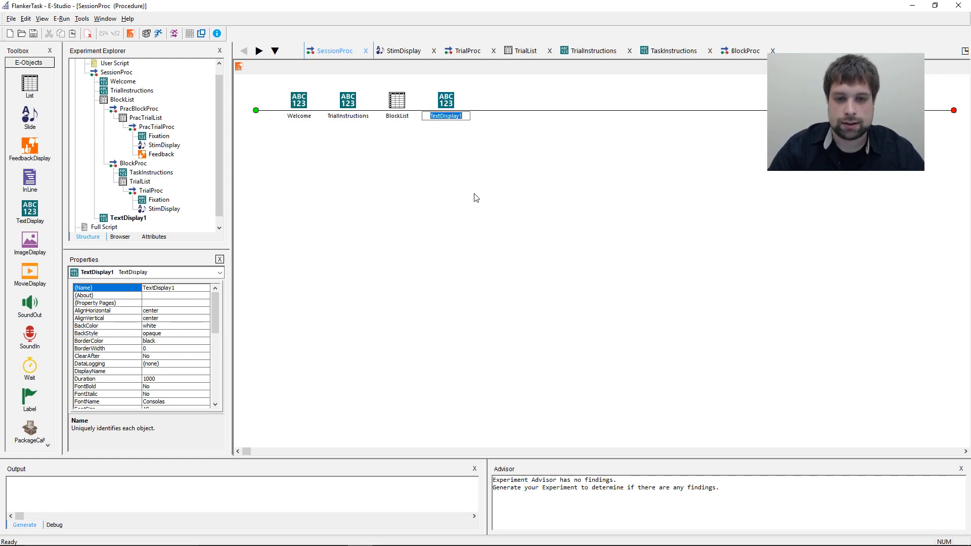
pyautogui.write('Goodbye')
pyautogui.press('Return')
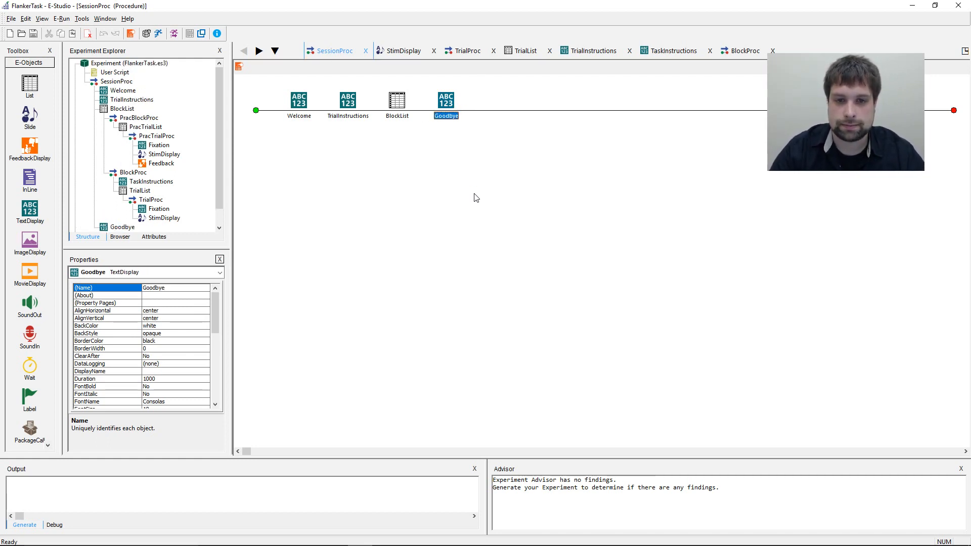
pyautogui.click(476, 198)
# - Enter "Thank you very much for completing this task!" as the text of the Goodbye display
pyautogui.doubleClick(444, 101)
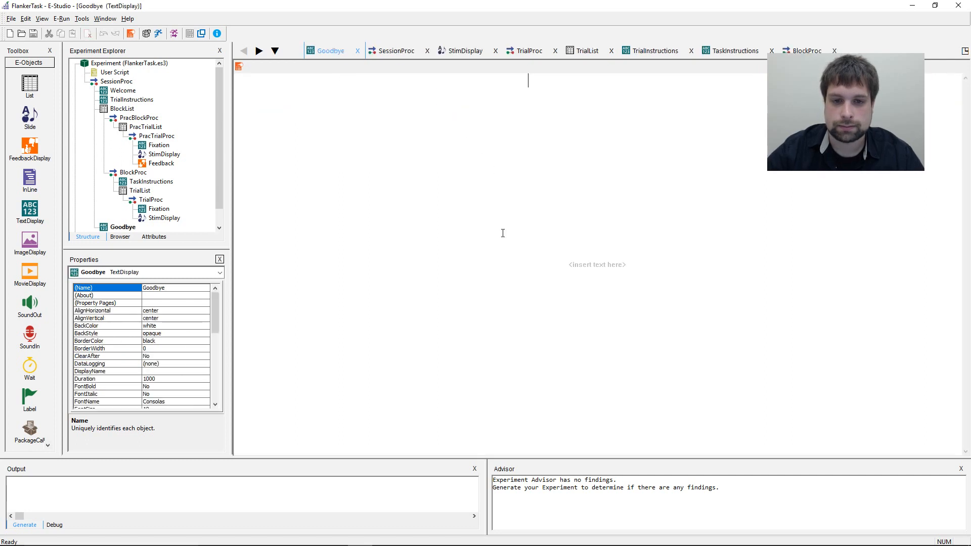
pyautogui.click(573, 150)
pyautogui.write('Thank you very muc')
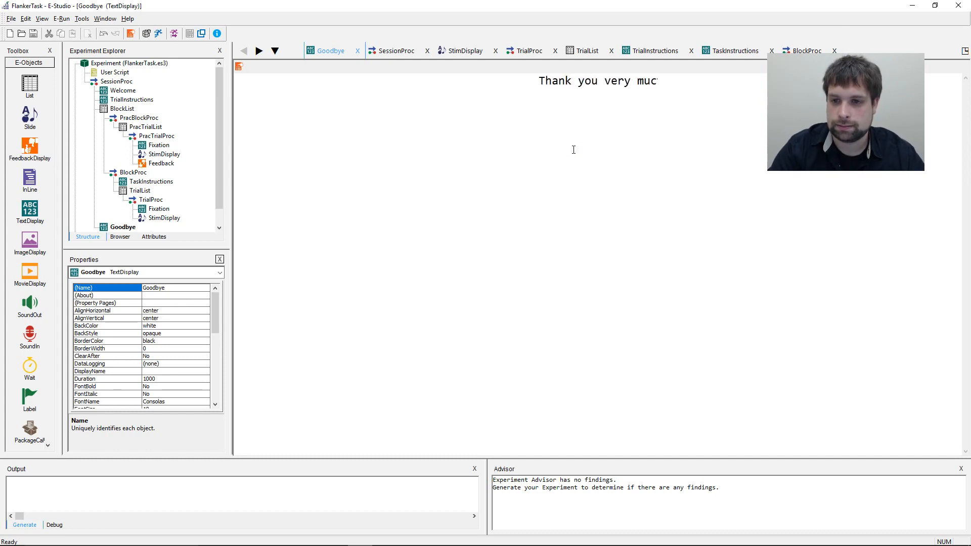
pyautogui.write('h for compleeting th')
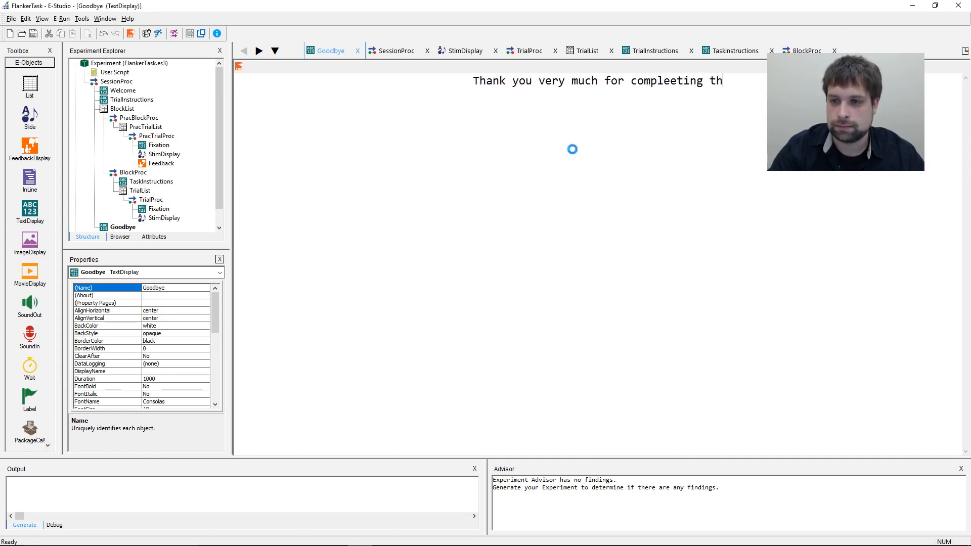
pyautogui.press('BackSpace')
pyautogui.press('BackSpace')
pyautogui.press('BackSpace')
pyautogui.press('BackSpace')
pyautogui.press('BackSpace')
pyautogui.press('BackSpace')
pyautogui.press('BackSpace')
pyautogui.press('BackSpace')
pyautogui.write('ting t')
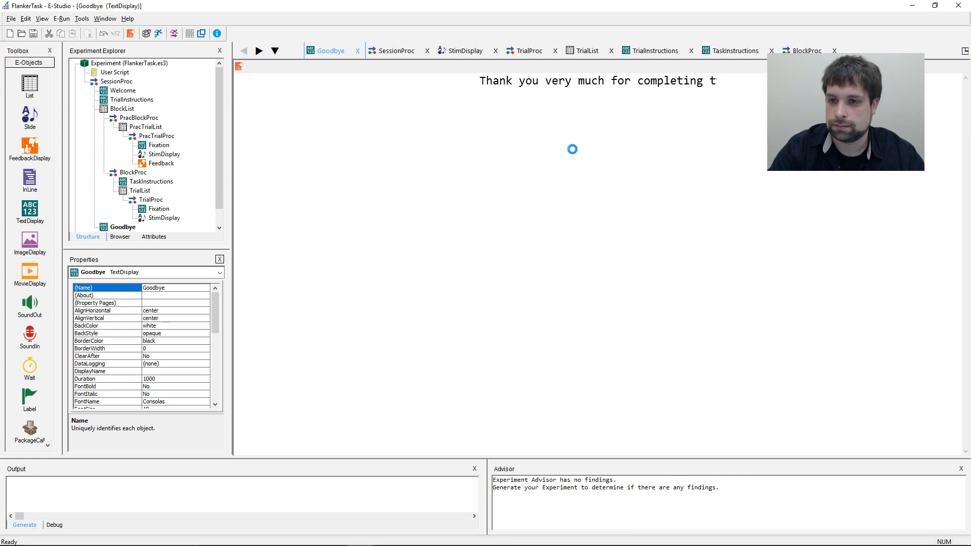
pyautogui.write('his task!')
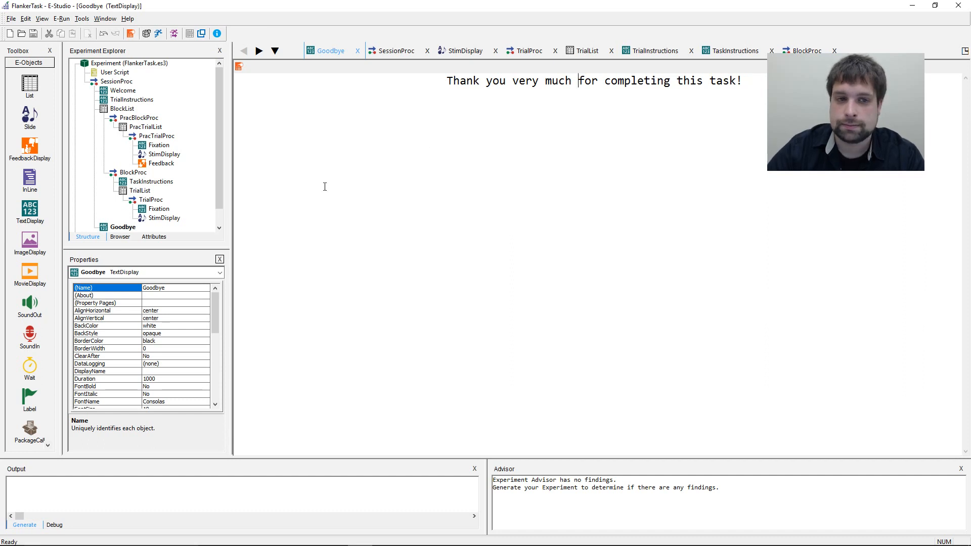
# - Set the Goodbye display's Duration to 2000 and its Data Logging to Time Audit Only
pyautogui.click(239, 66)
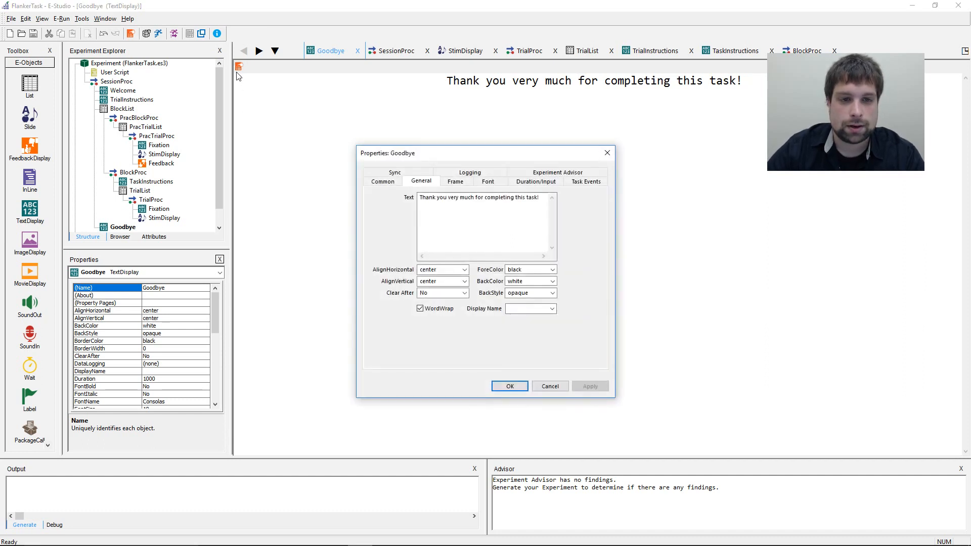
pyautogui.click(529, 182)
pyautogui.click(461, 204)
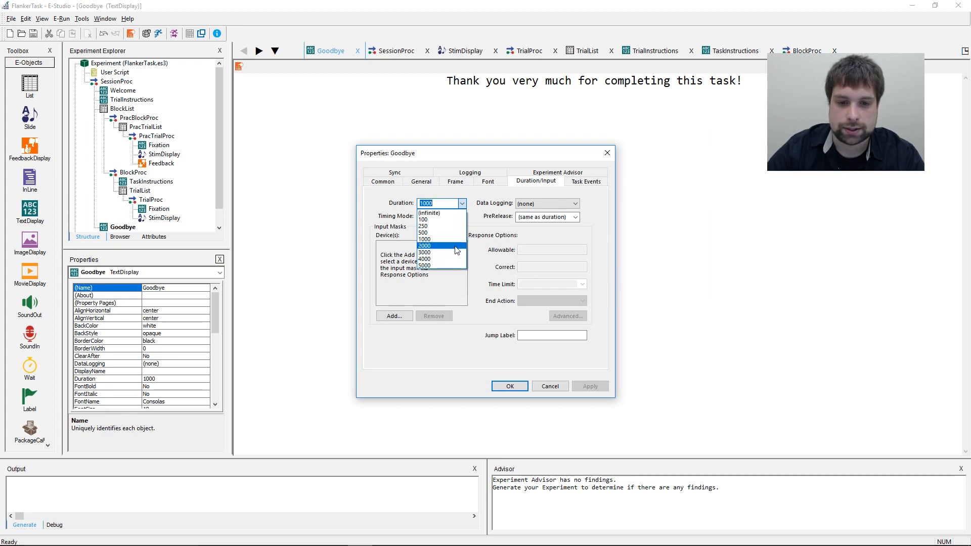
pyautogui.click(450, 245)
pyautogui.click(542, 204)
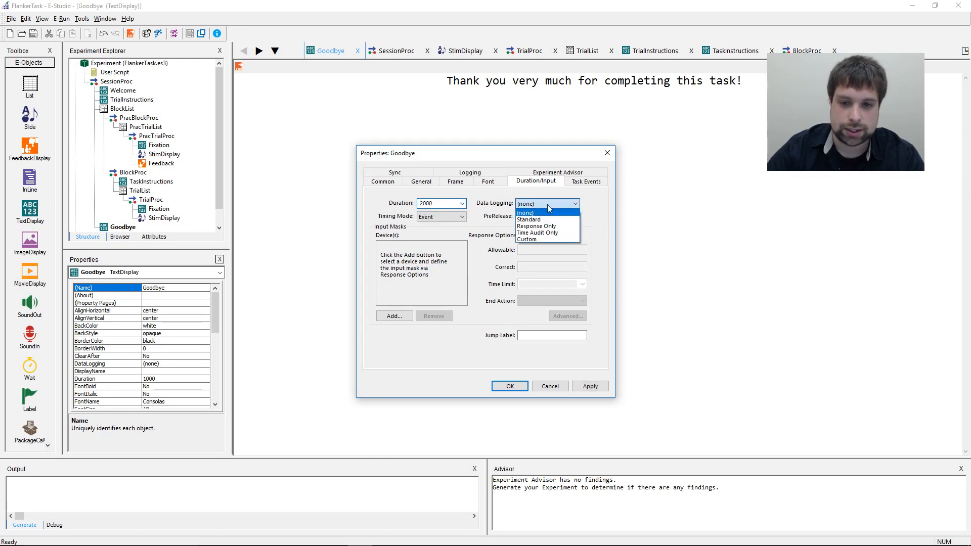
pyautogui.click(559, 233)
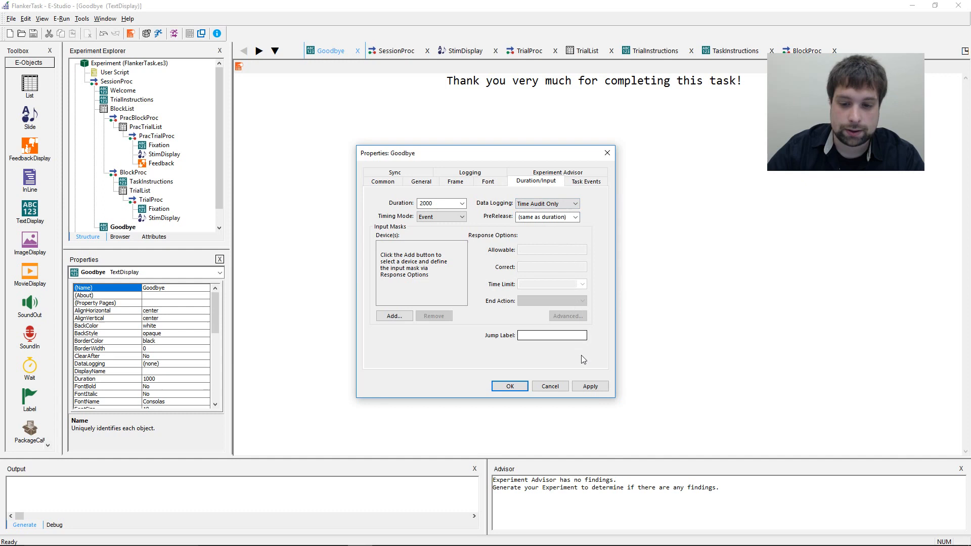
pyautogui.click(590, 386)
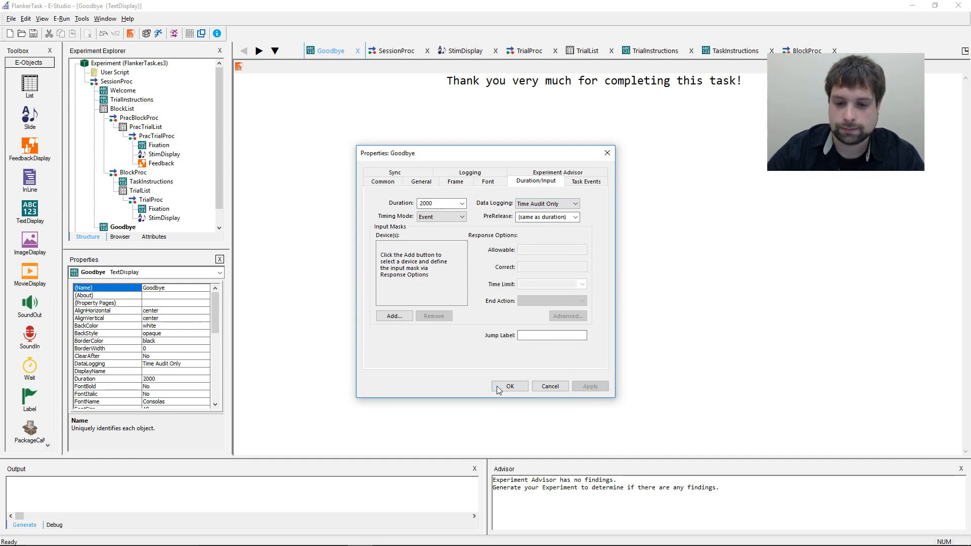
pyautogui.click(505, 386)
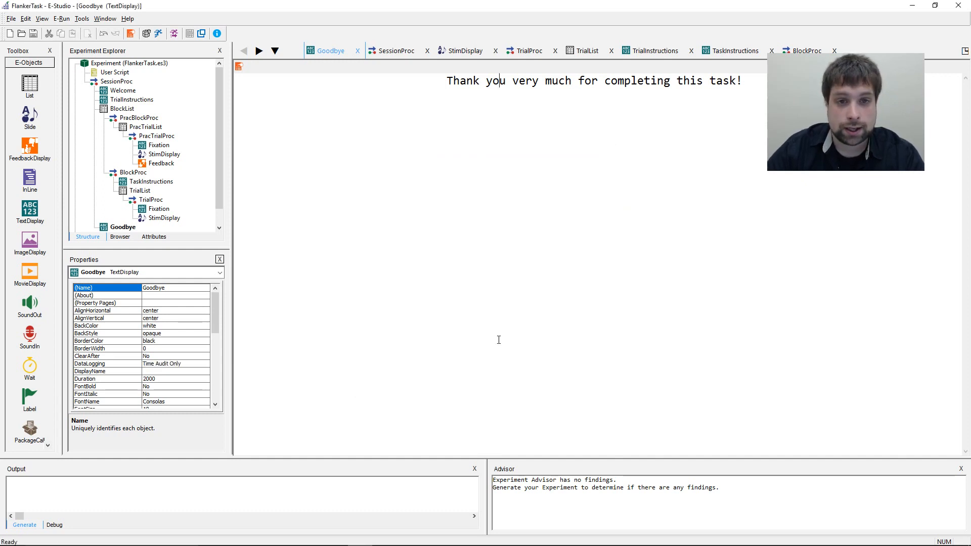
pyautogui.click(499, 340)
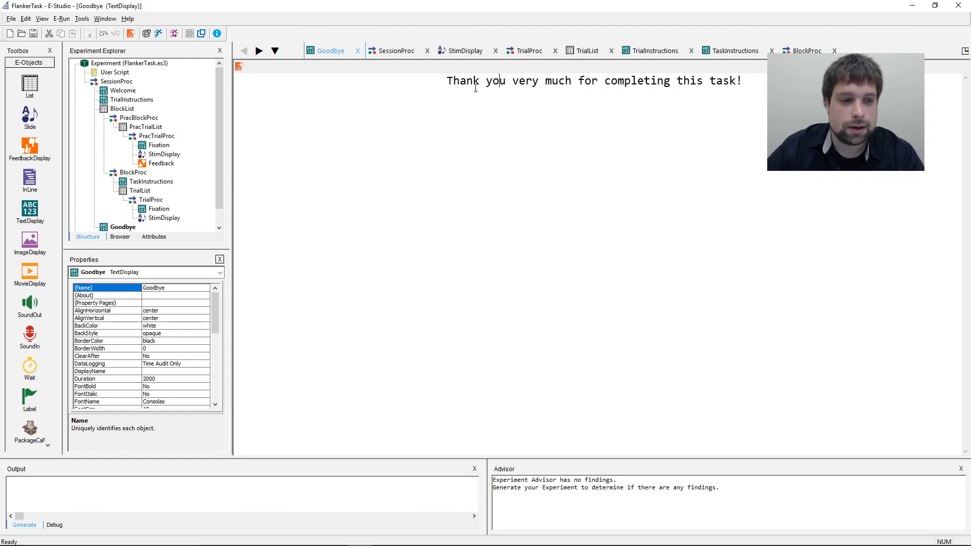
# - Reopen TrialList and review its rows against the experiment structure
pyautogui.moveTo(222, 136); pyautogui.dragTo(214, 172)
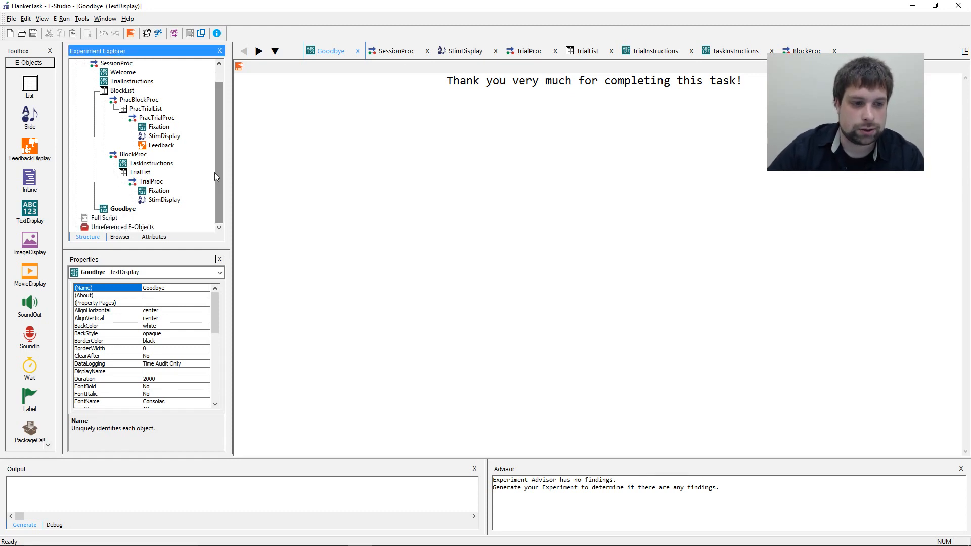
pyautogui.click(335, 194)
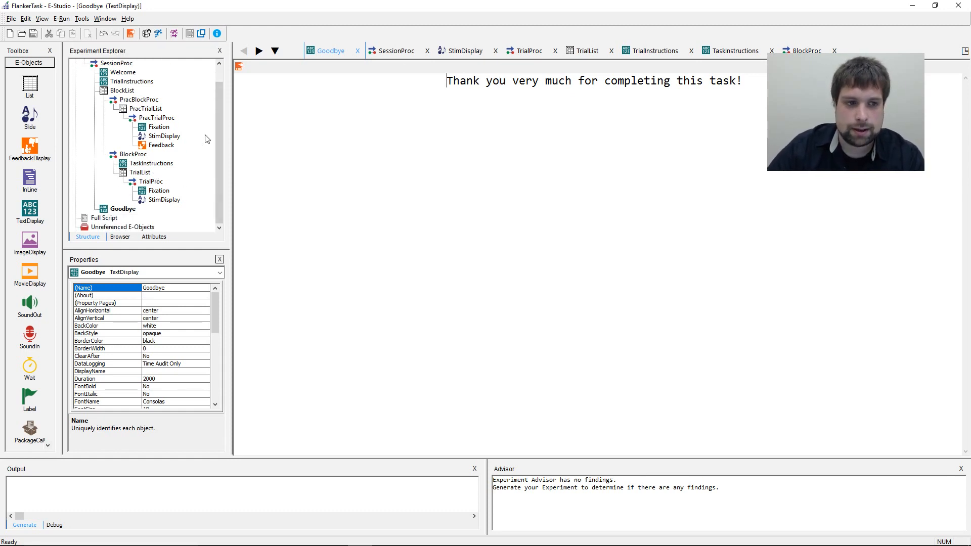
pyautogui.doubleClick(137, 172)
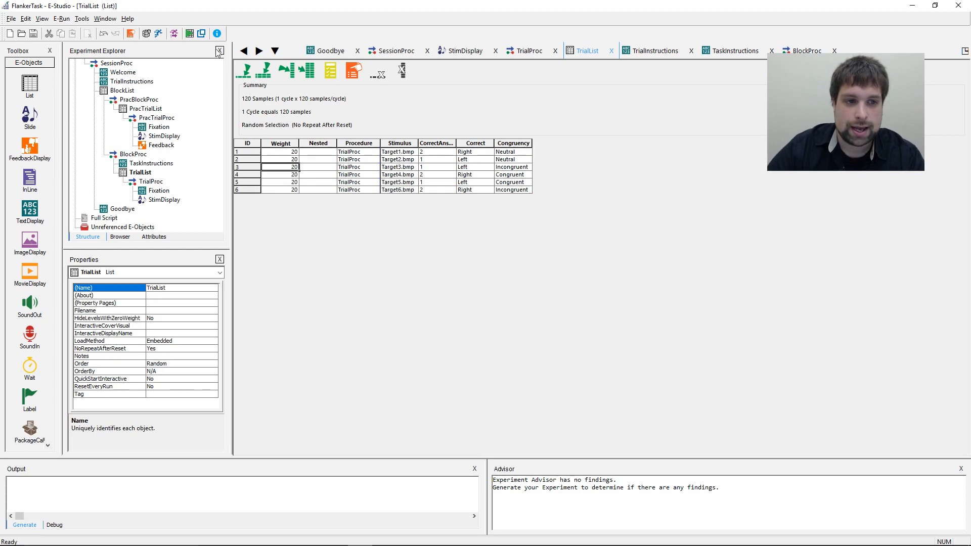
pyautogui.moveTo(220, 115); pyautogui.dragTo(219, 97)
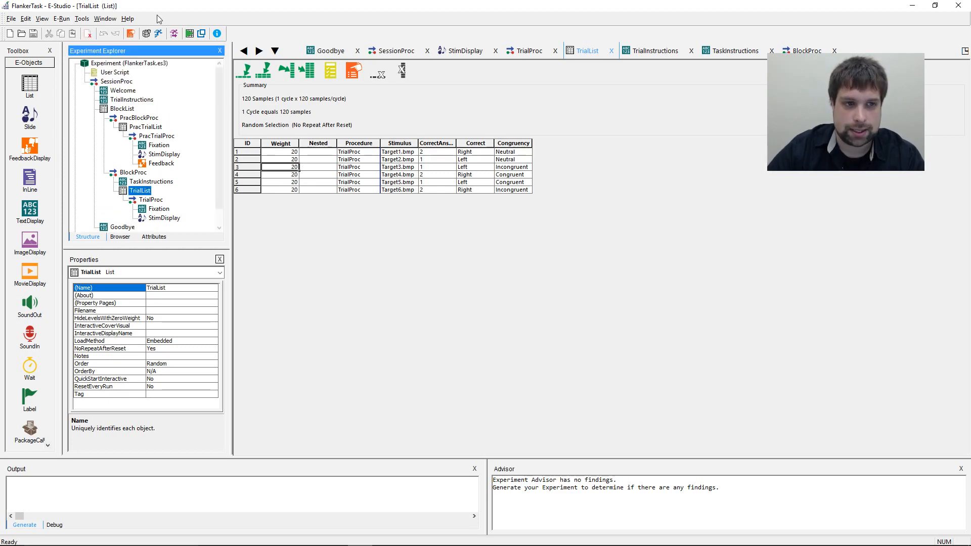
pyautogui.click(202, 34)
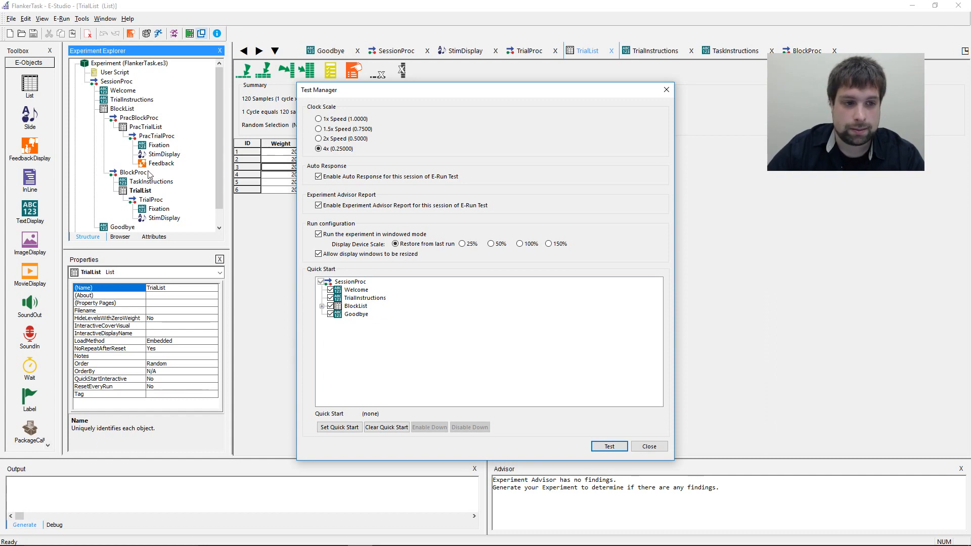
pyautogui.click(666, 91)
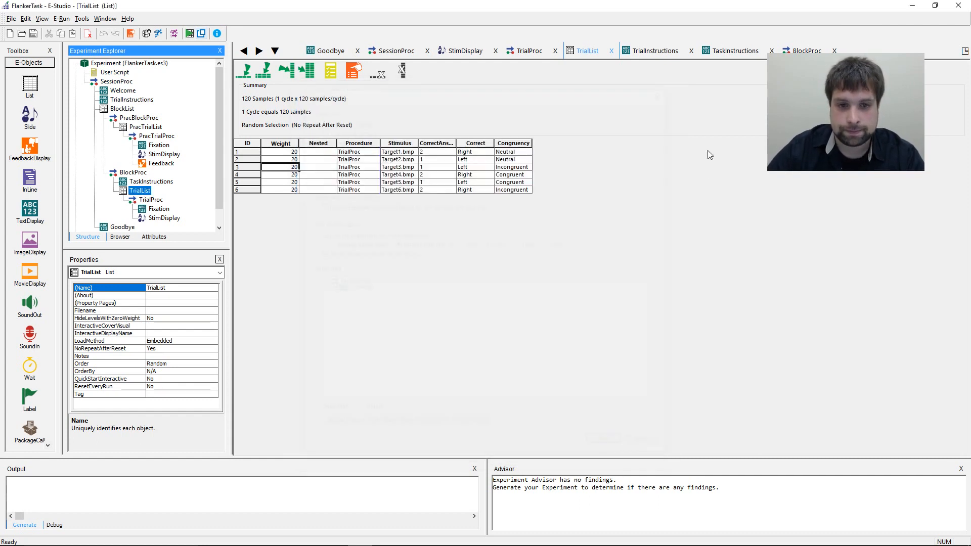
pyautogui.click(281, 153)
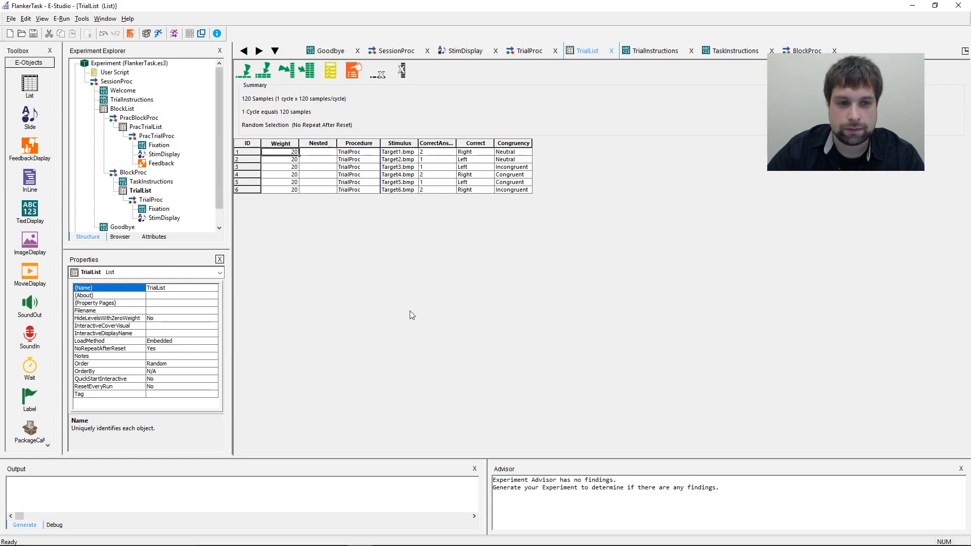
pyautogui.click(175, 217)
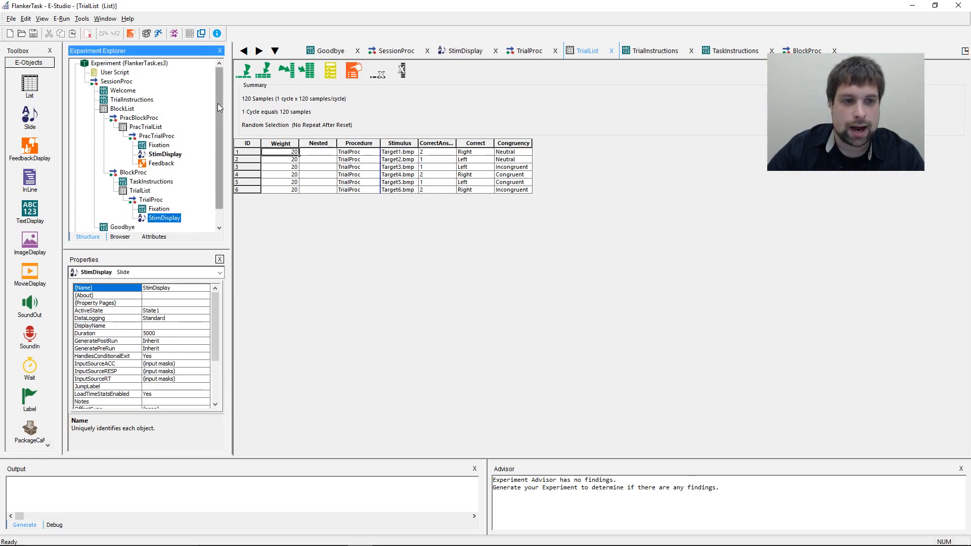
pyautogui.scroll(-1, 216, 91)
pyautogui.scroll(1, 218, 92)
pyautogui.click(329, 261)
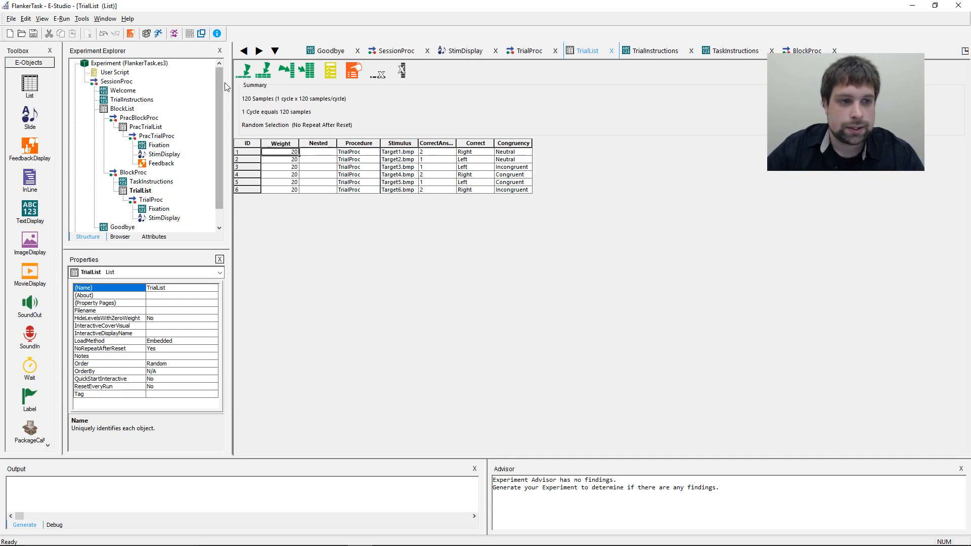
# - Open the Experiment object's device list and inspect the properties of the Keyboard, Mouse and Button devices
pyautogui.doubleClick(108, 66)
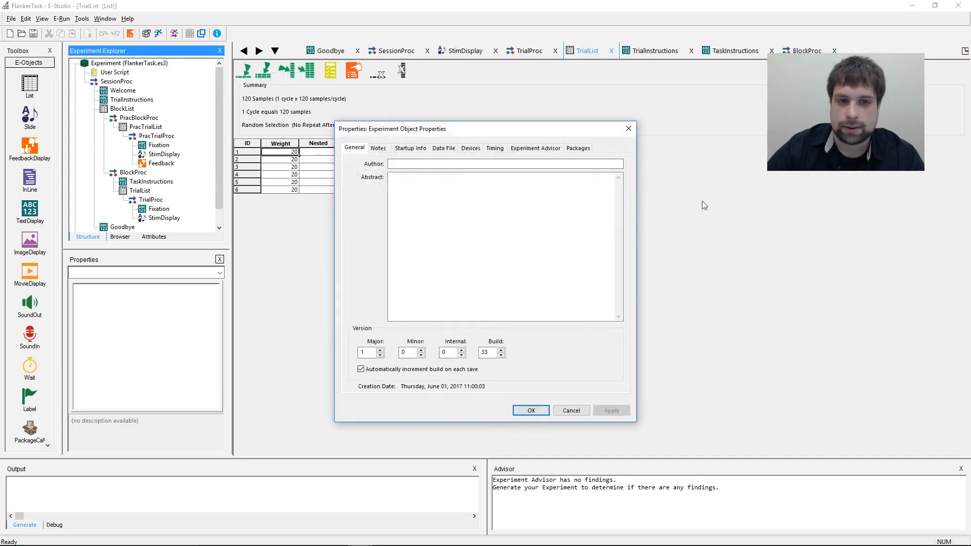
pyautogui.click(470, 148)
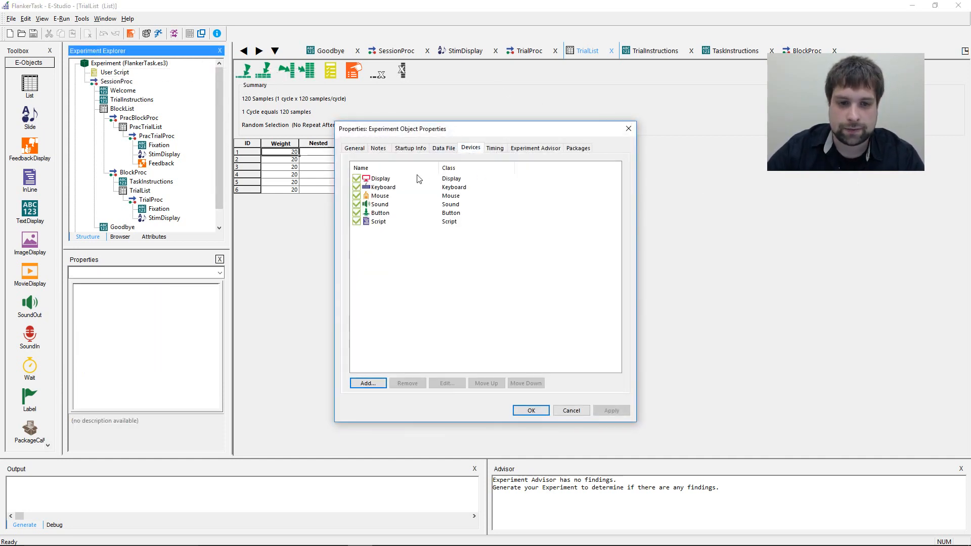
pyautogui.doubleClick(395, 188)
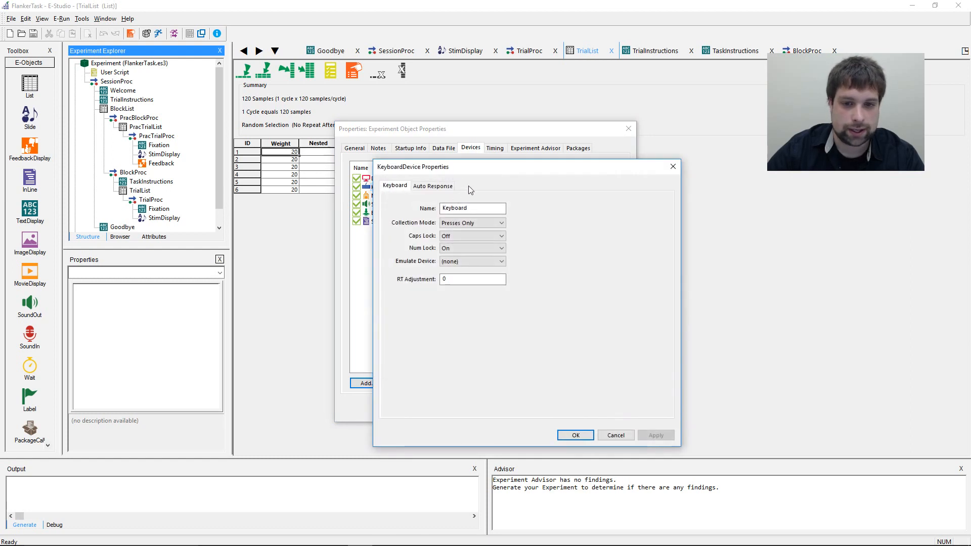
pyautogui.moveTo(491, 171); pyautogui.dragTo(582, 117)
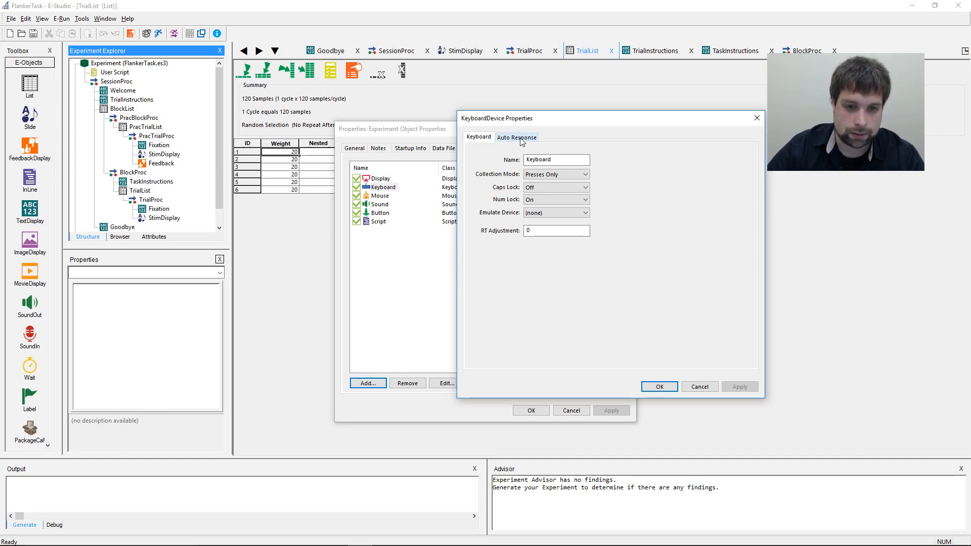
pyautogui.click(757, 117)
pyautogui.doubleClick(395, 199)
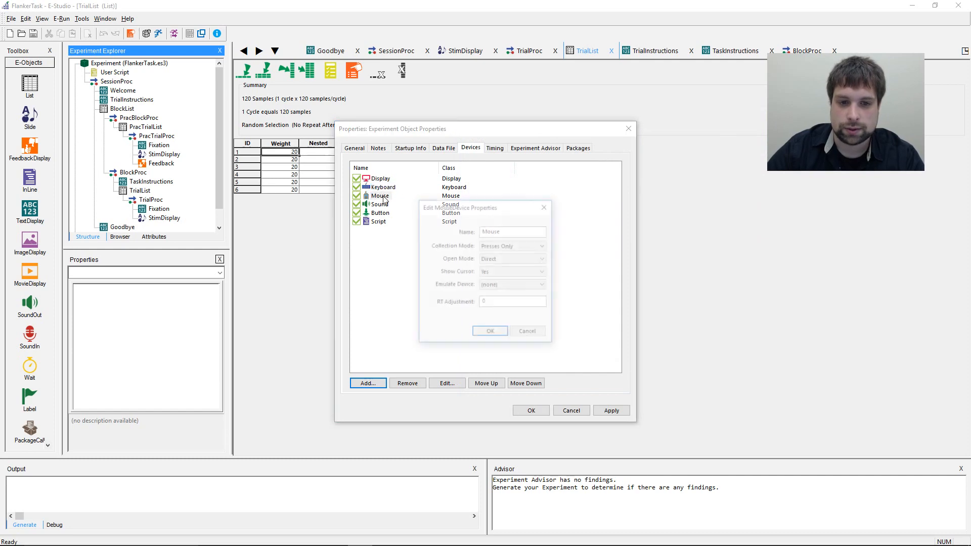
pyautogui.click(539, 199)
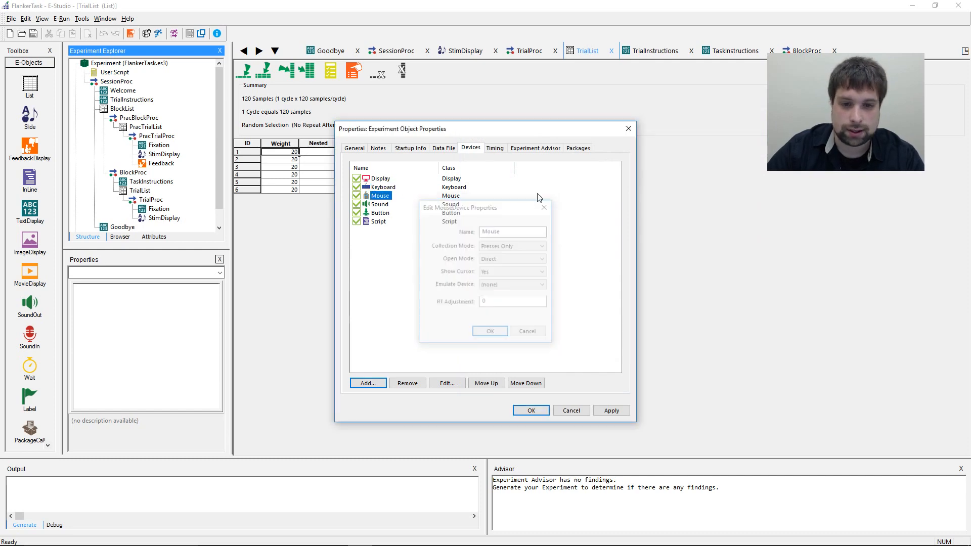
pyautogui.doubleClick(380, 212)
pyautogui.click(605, 117)
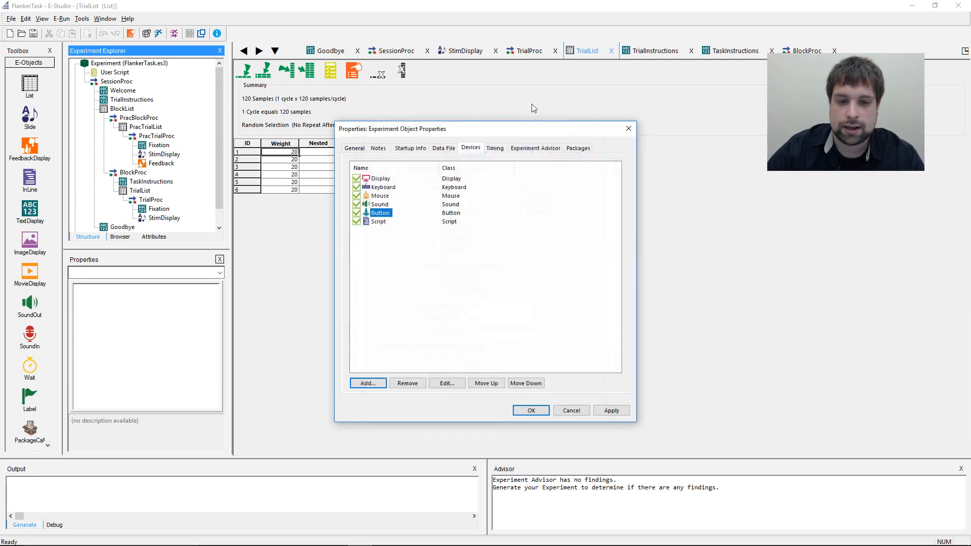
# - Add a Chronos device to the experiment, look at its general properties, and remove it from the device list
pyautogui.click(367, 382)
pyautogui.doubleClick(476, 208)
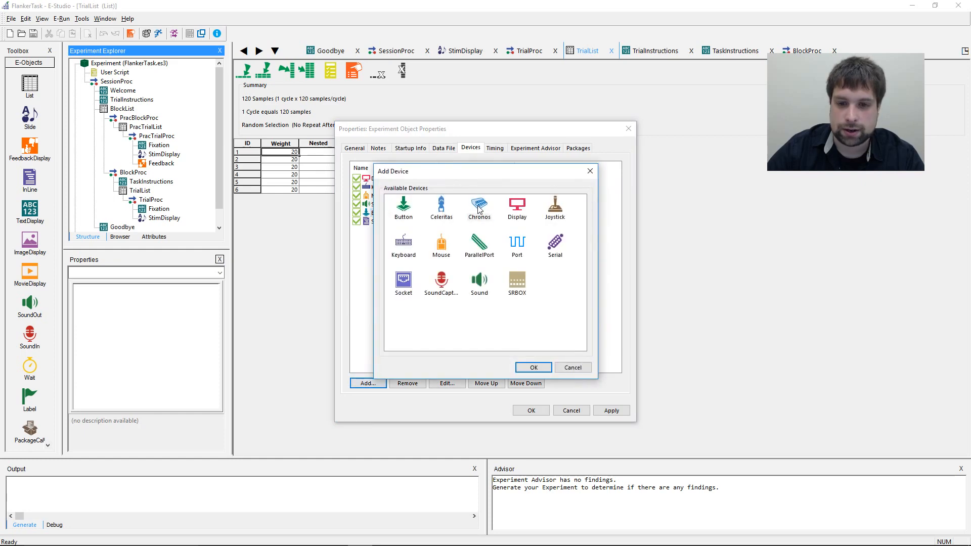
pyautogui.click(389, 231)
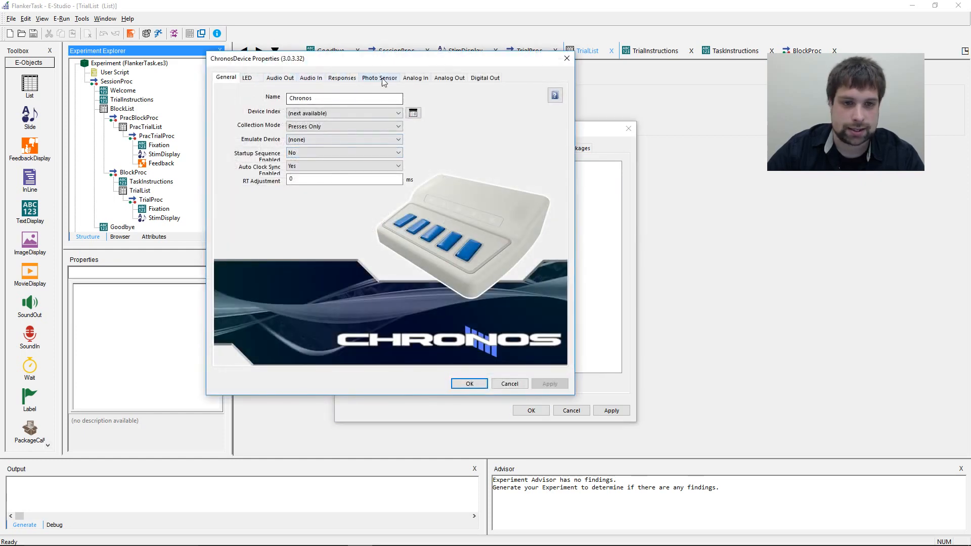
pyautogui.click(567, 58)
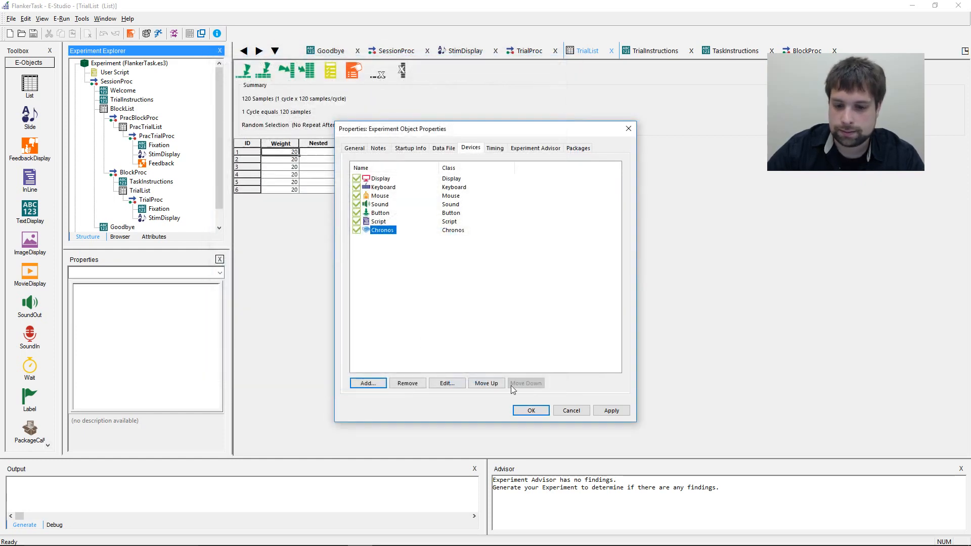
pyautogui.click(414, 383)
# - In the Keyboard device's Auto Response settings, set the first-response window to 5%–10% and the infinite time limit to 500 ms
pyautogui.doubleClick(382, 188)
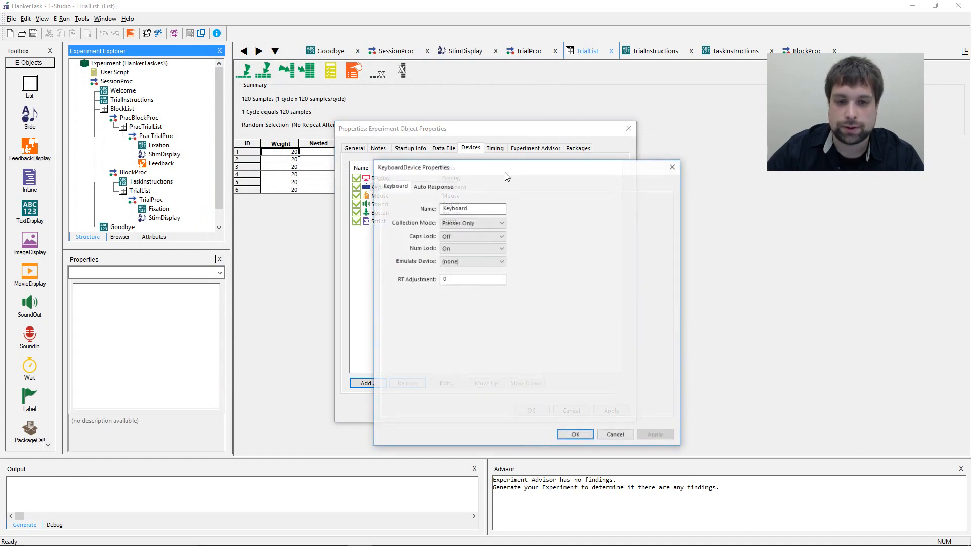
pyautogui.click(433, 185)
pyautogui.moveTo(568, 178); pyautogui.dragTo(626, 127)
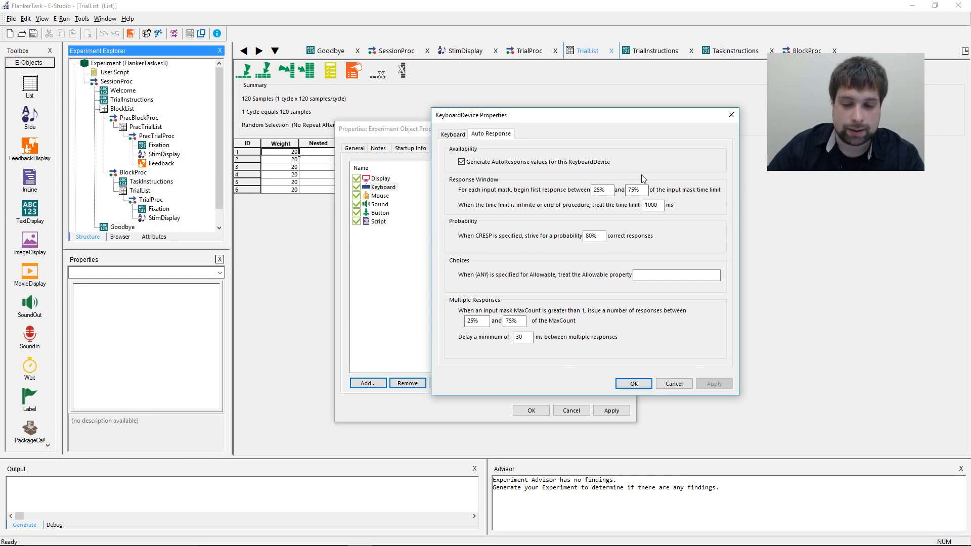
pyautogui.click(599, 189)
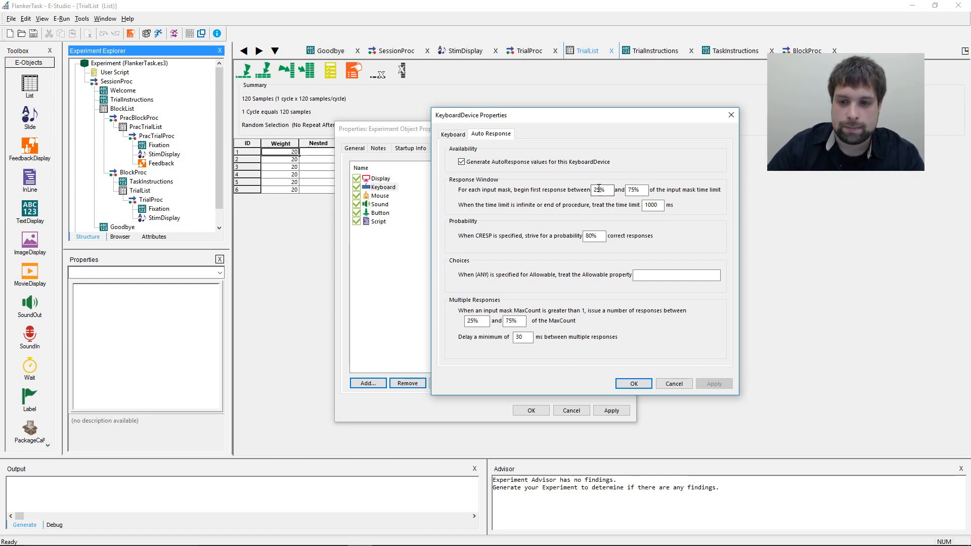
pyautogui.click(641, 191)
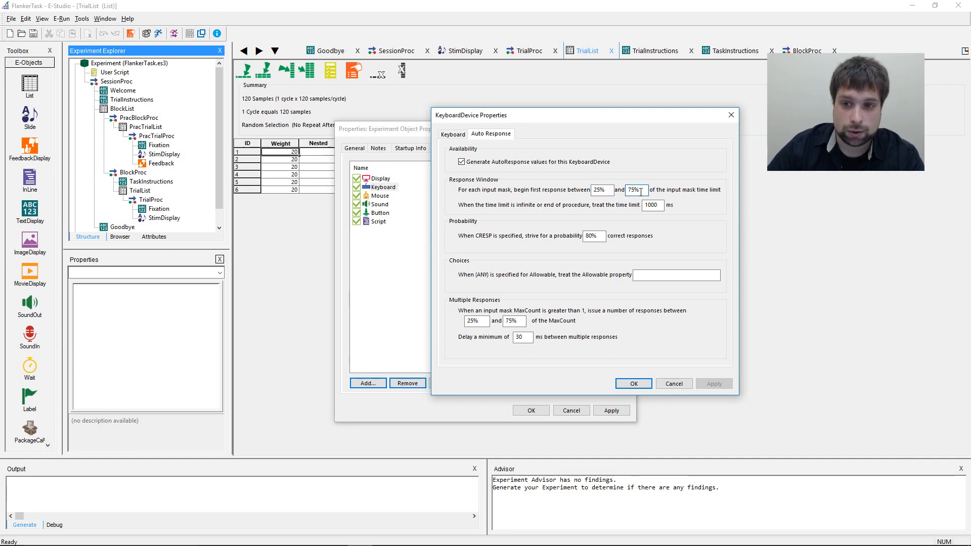
pyautogui.moveTo(628, 117); pyautogui.dragTo(615, 104)
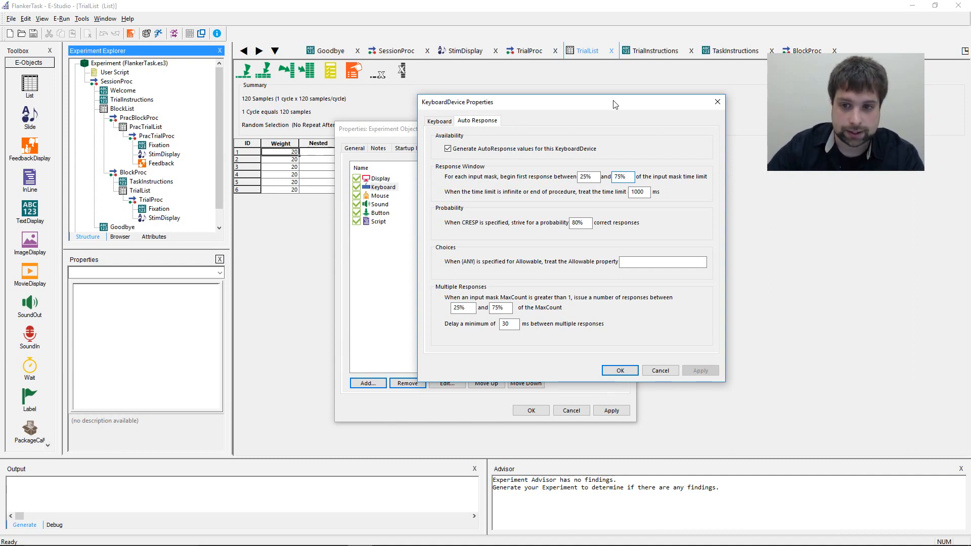
pyautogui.click(584, 177)
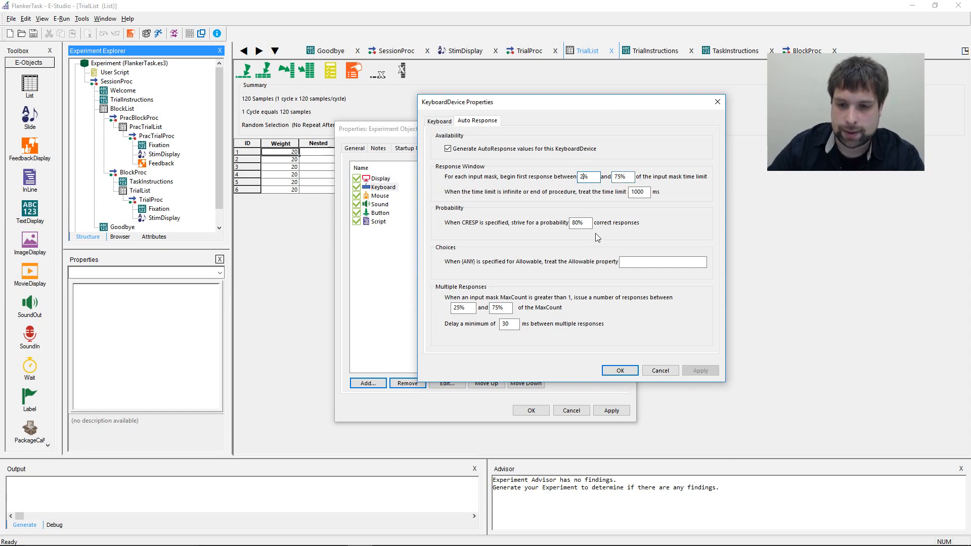
pyautogui.press('BackSpace')
pyautogui.write('5')
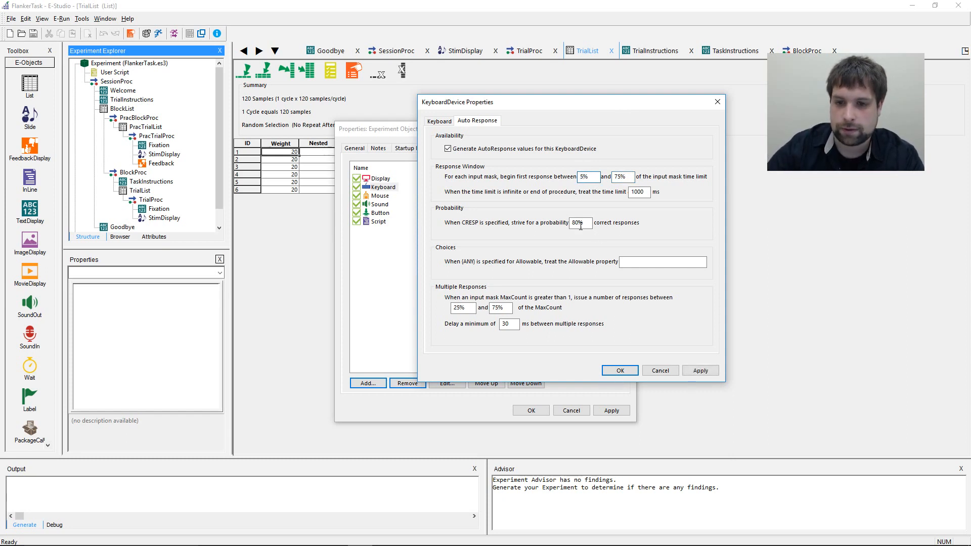
pyautogui.click(617, 176)
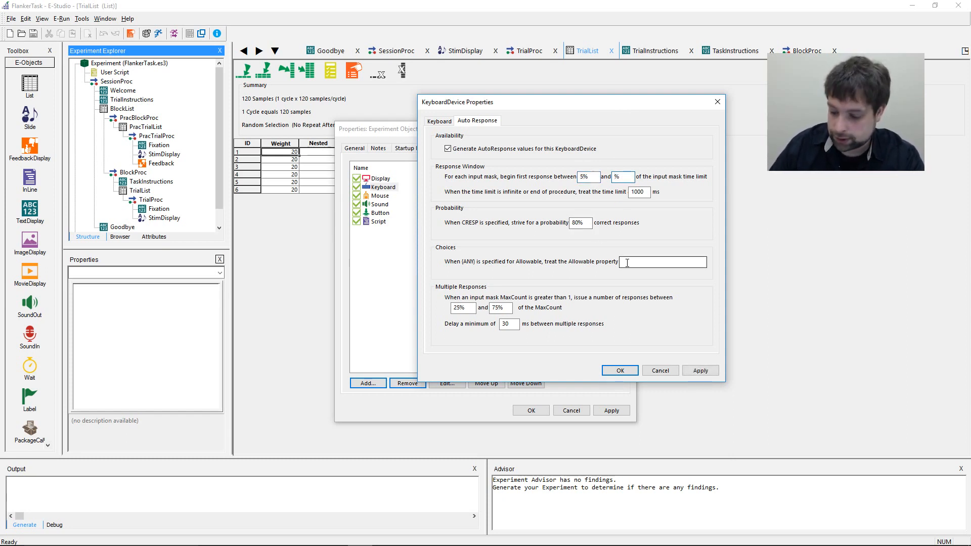
pyautogui.write('10')
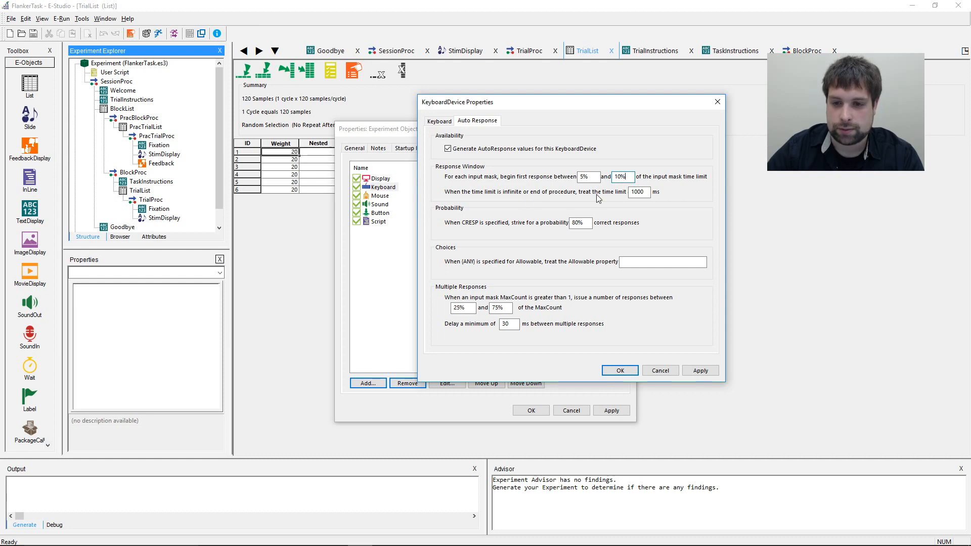
pyautogui.click(649, 193)
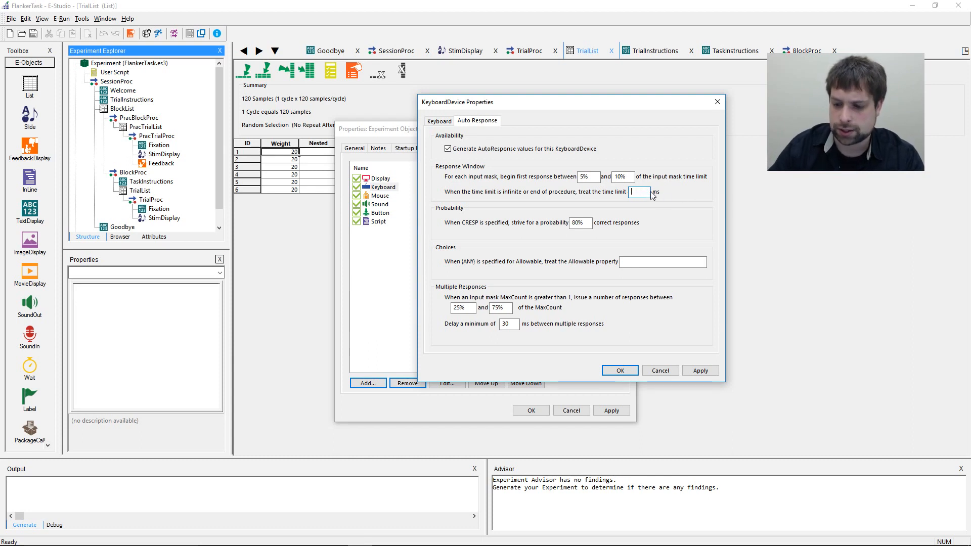
pyautogui.write('500')
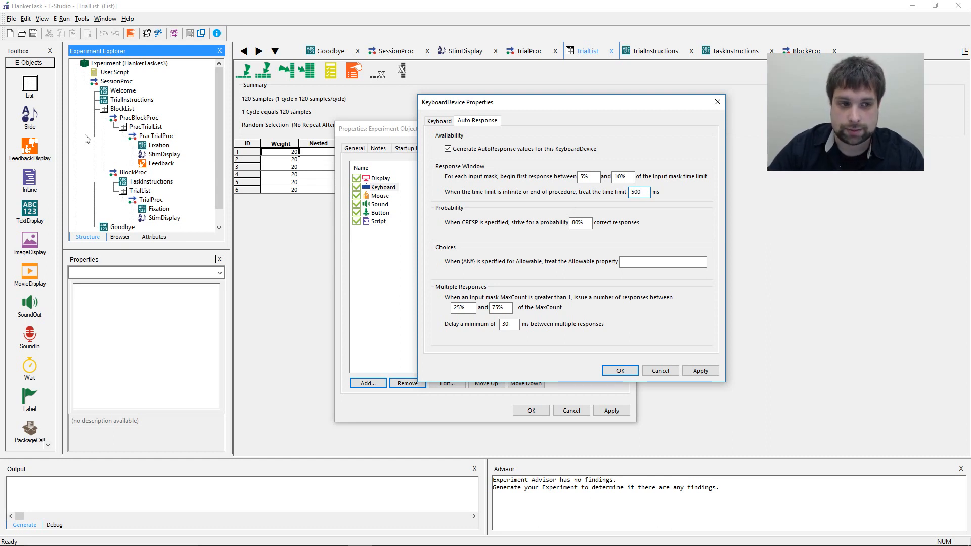
# - Set the keyboard's auto-response Allowable choice for {ANY} to {SPACE}, and apply the device and Experiment object properties
pyautogui.click(586, 223)
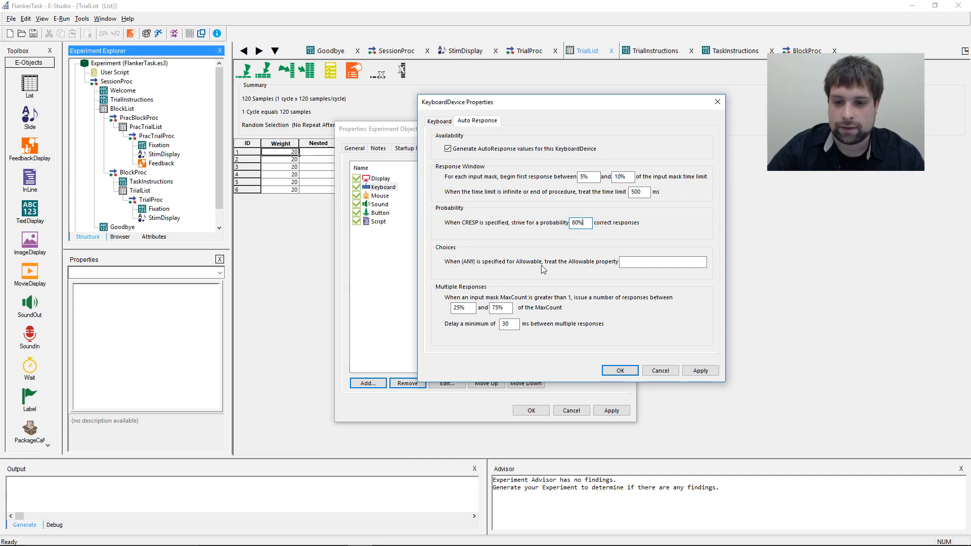
pyautogui.click(632, 261)
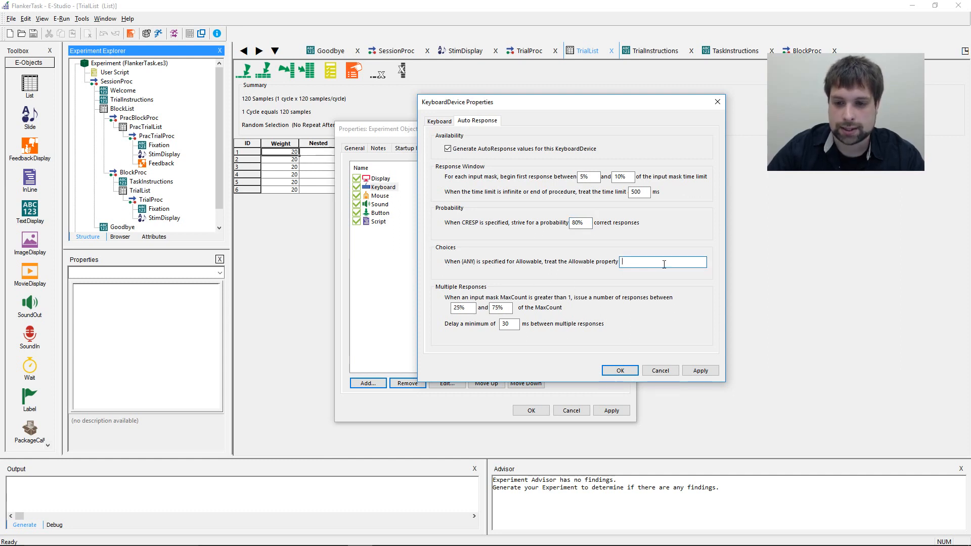
pyautogui.write('{')
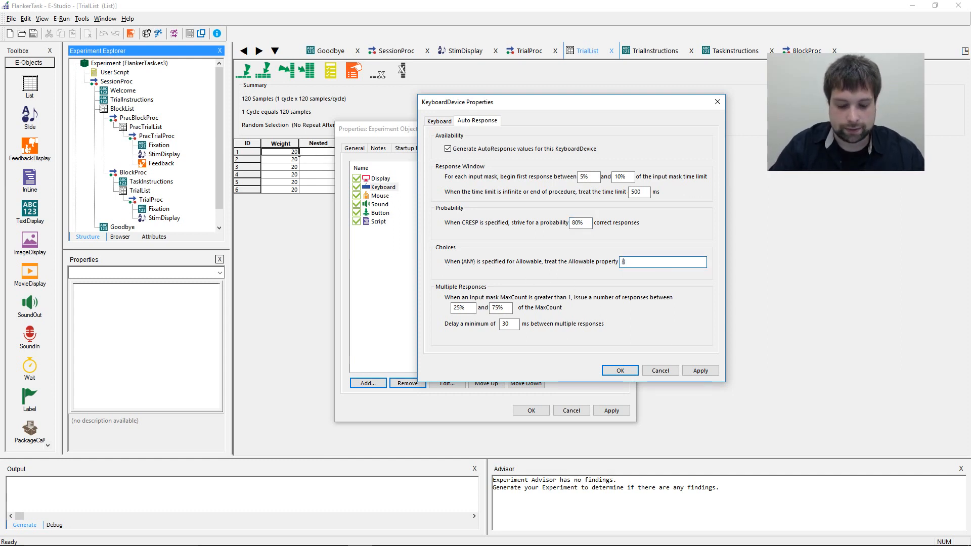
pyautogui.write('SPACE')
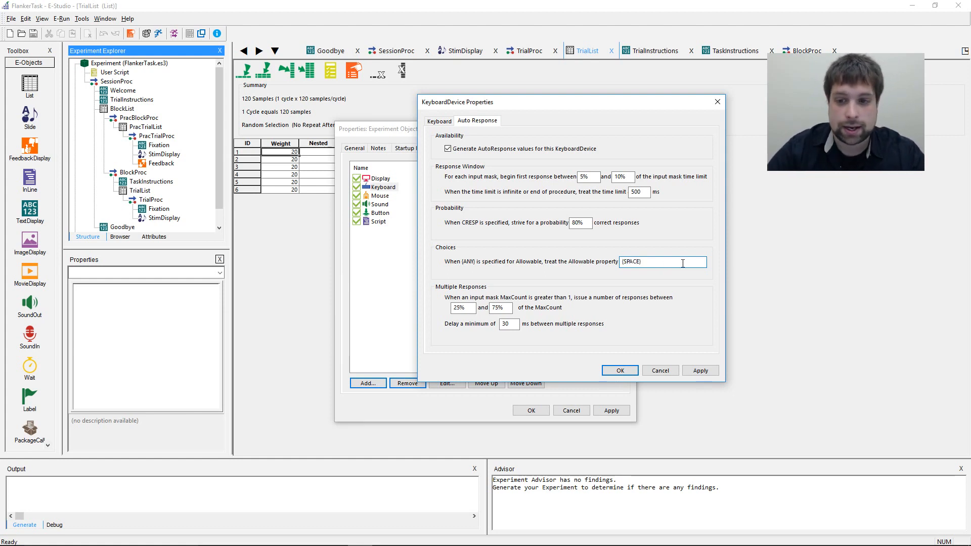
pyautogui.moveTo(662, 267); pyautogui.dragTo(595, 259)
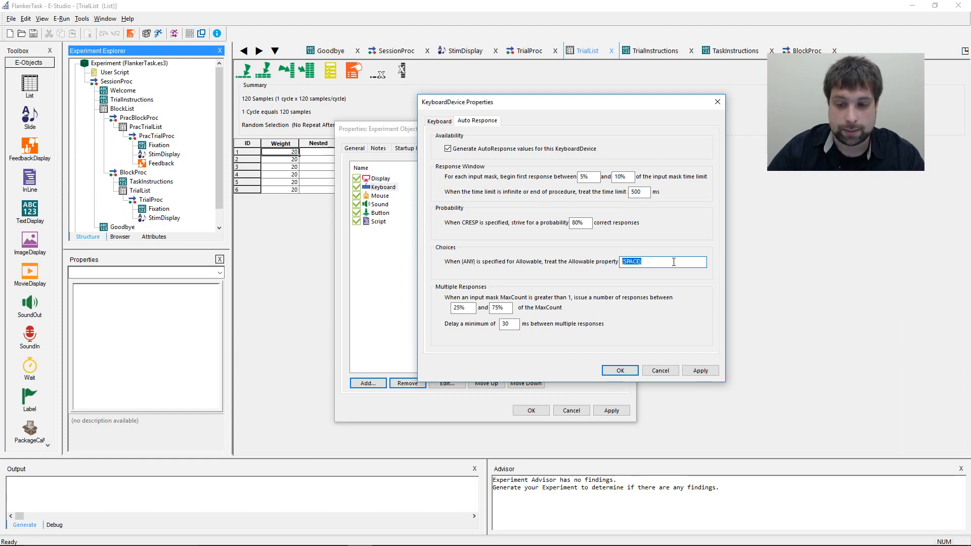
pyautogui.click(664, 259)
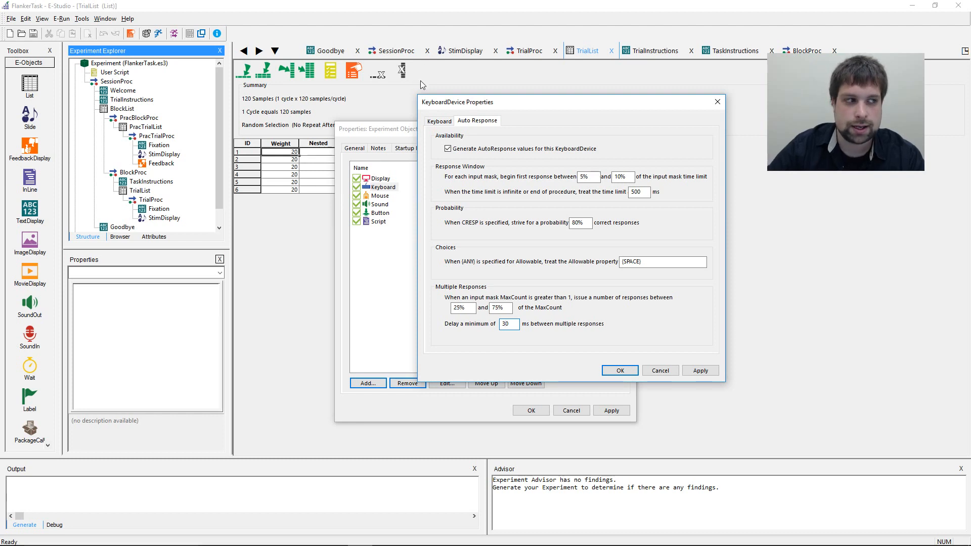
pyautogui.click(699, 371)
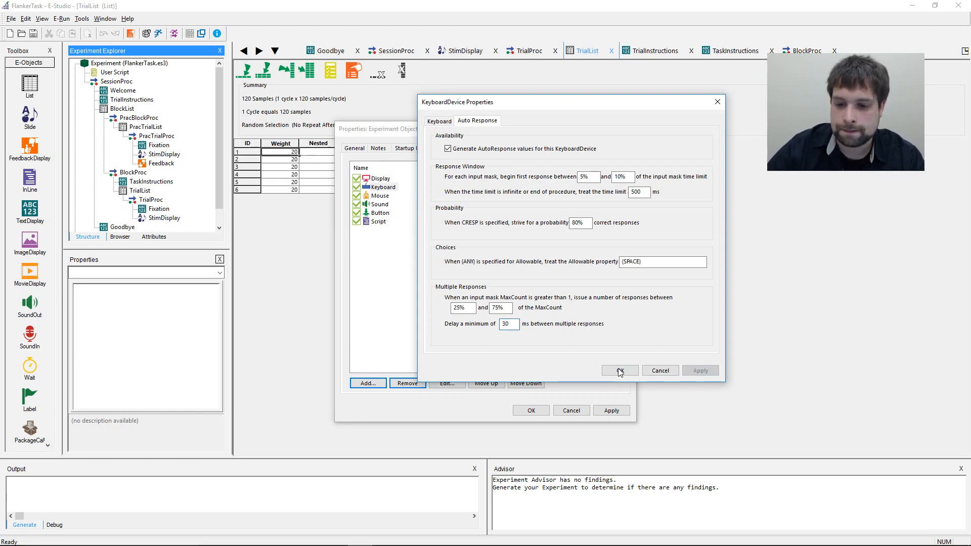
pyautogui.click(613, 372)
pyautogui.click(611, 407)
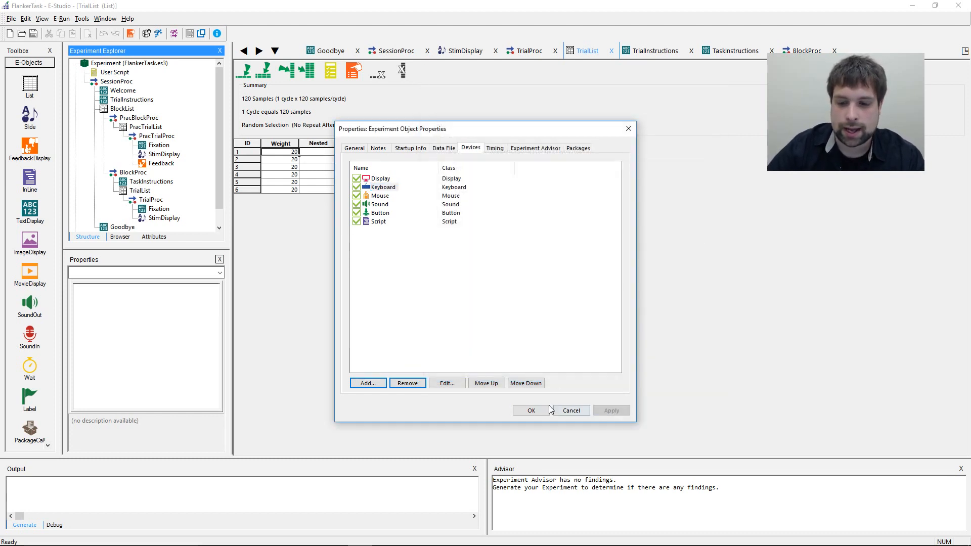
pyautogui.click(540, 410)
# - Open the Test Manager and expand BlockList, BlockProc, TrialList, TrialProc and PracBlockProc in its Quick Start tree
pyautogui.click(201, 34)
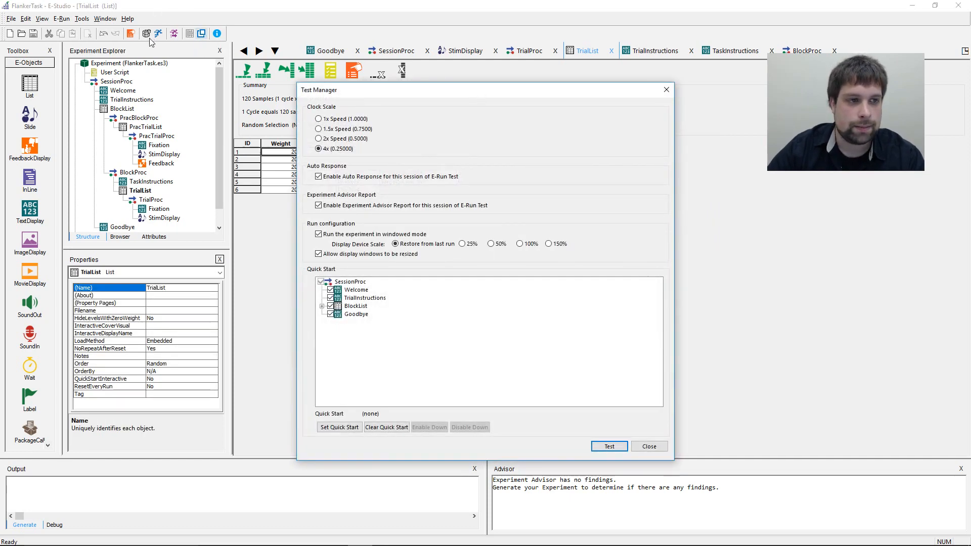
pyautogui.moveTo(460, 98); pyautogui.dragTo(553, 75)
pyautogui.click(414, 283)
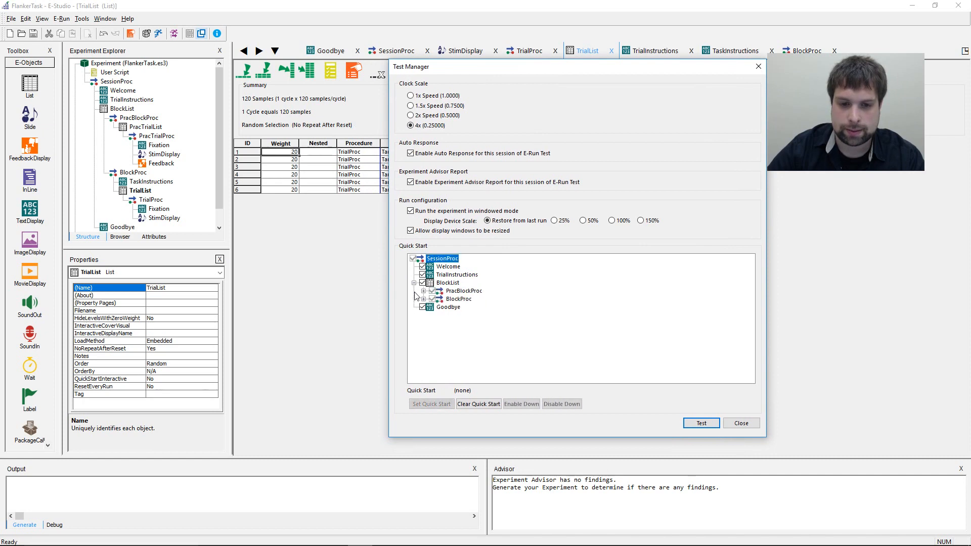
pyautogui.click(424, 299)
pyautogui.click(433, 315)
pyautogui.click(443, 323)
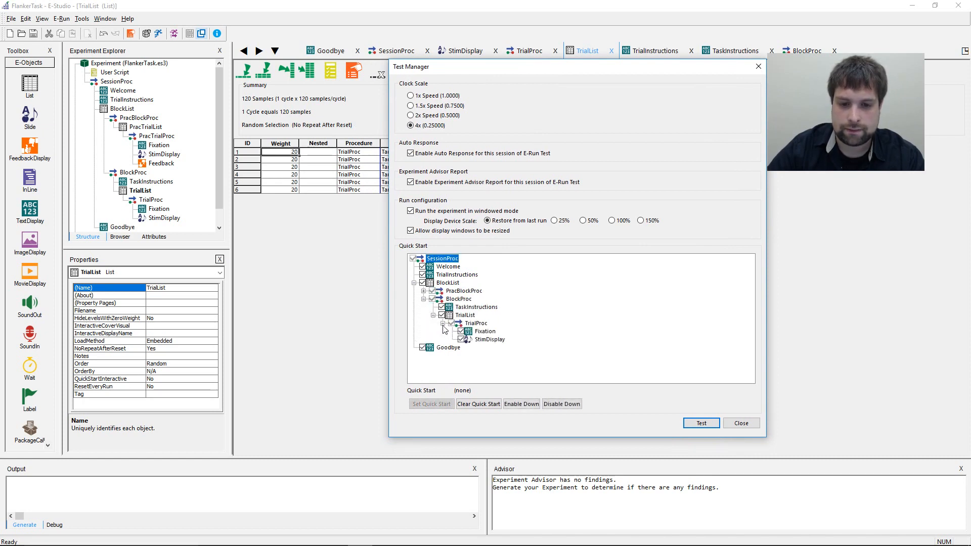
pyautogui.click(424, 291)
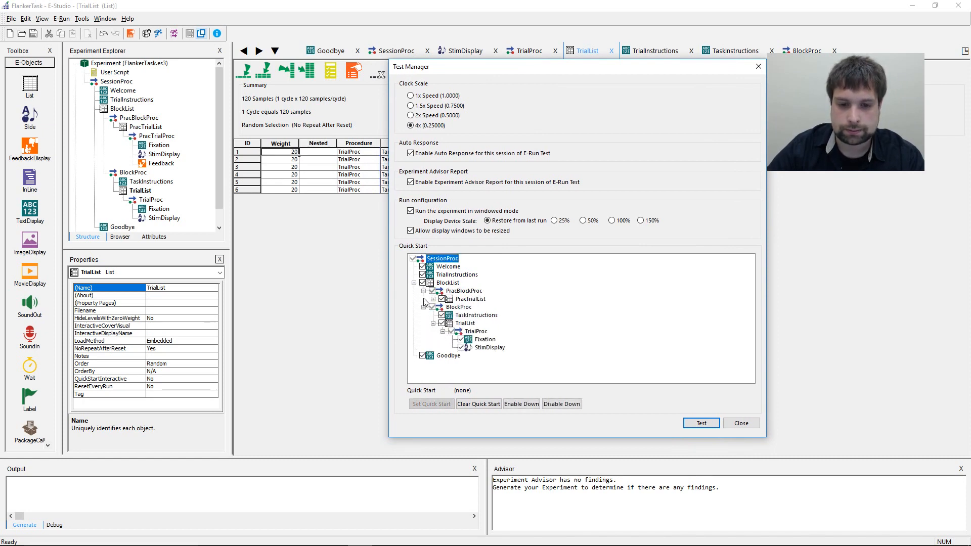
# - Disable Welcome, TrialInstructions, Goodbye and PracTrialList for the test run in the Quick Start tree
pyautogui.click(423, 267)
pyautogui.click(422, 275)
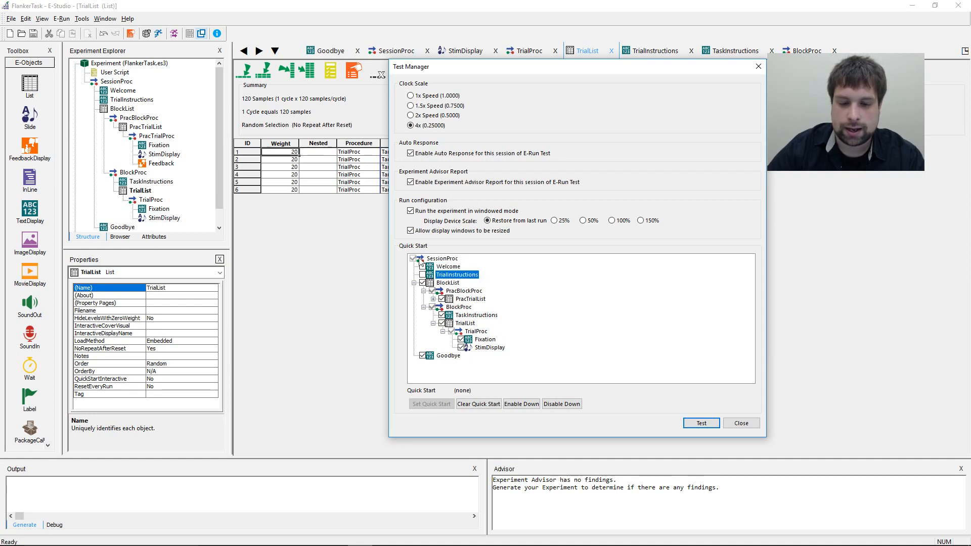
pyautogui.click(422, 356)
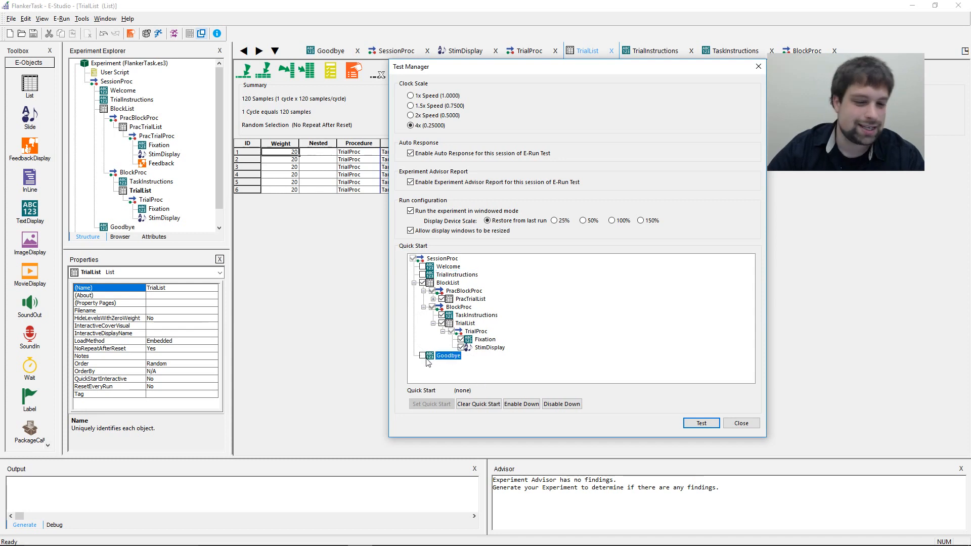
pyautogui.click(445, 300)
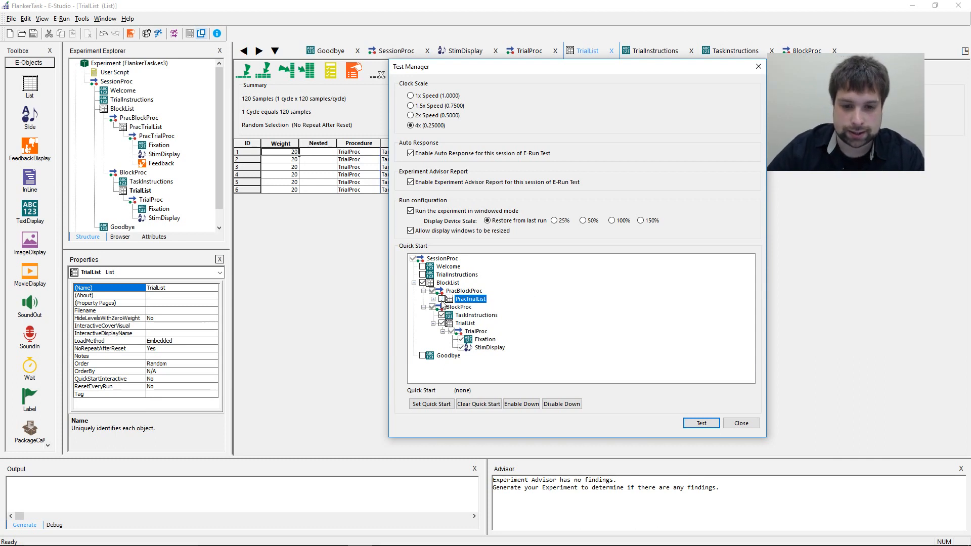
# - Expand PracTrialList and try disabling the practice Fixation and StimDisplay objects, restoring both to enabled
pyautogui.click(433, 299)
pyautogui.click(443, 308)
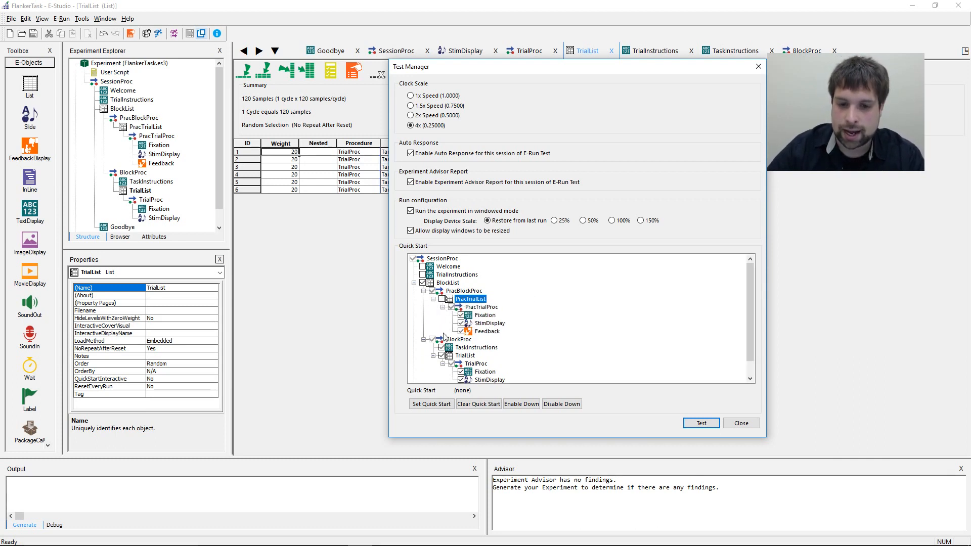
pyautogui.click(461, 316)
pyautogui.click(460, 315)
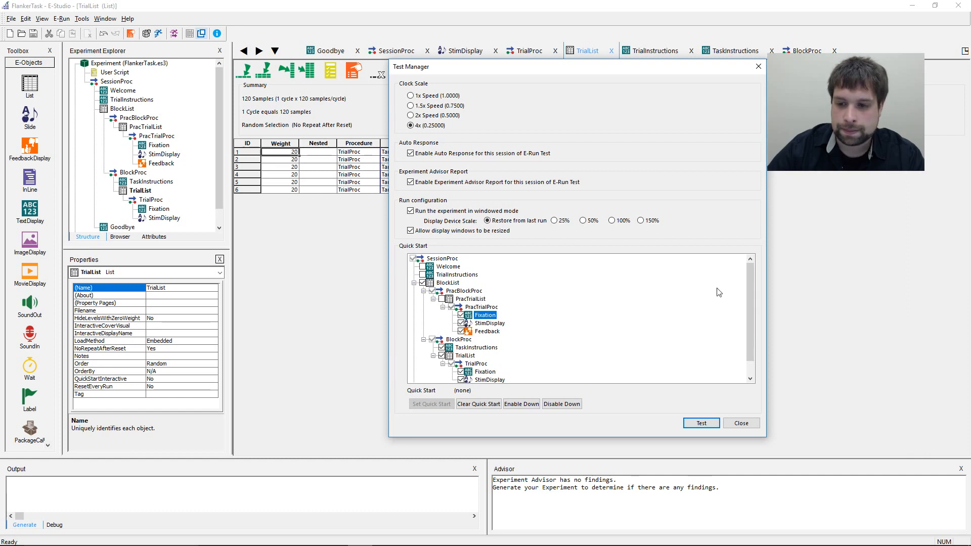
pyautogui.click(442, 300)
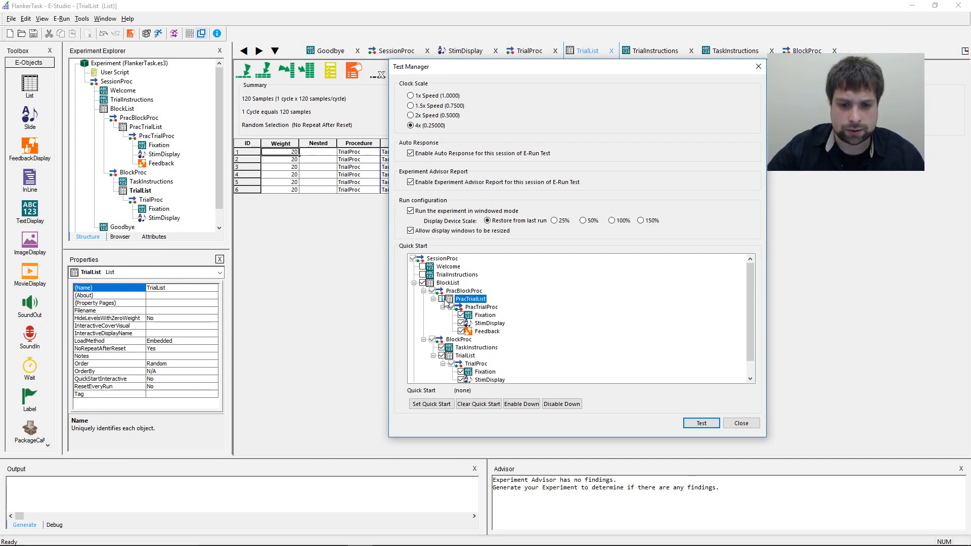
pyautogui.scroll(-1, 498, 299)
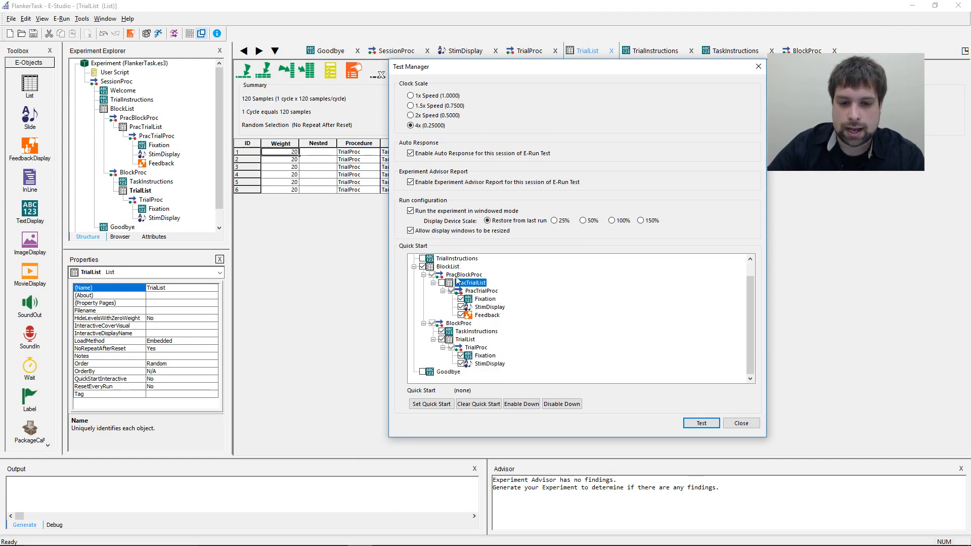
pyautogui.click(461, 299)
pyautogui.click(462, 307)
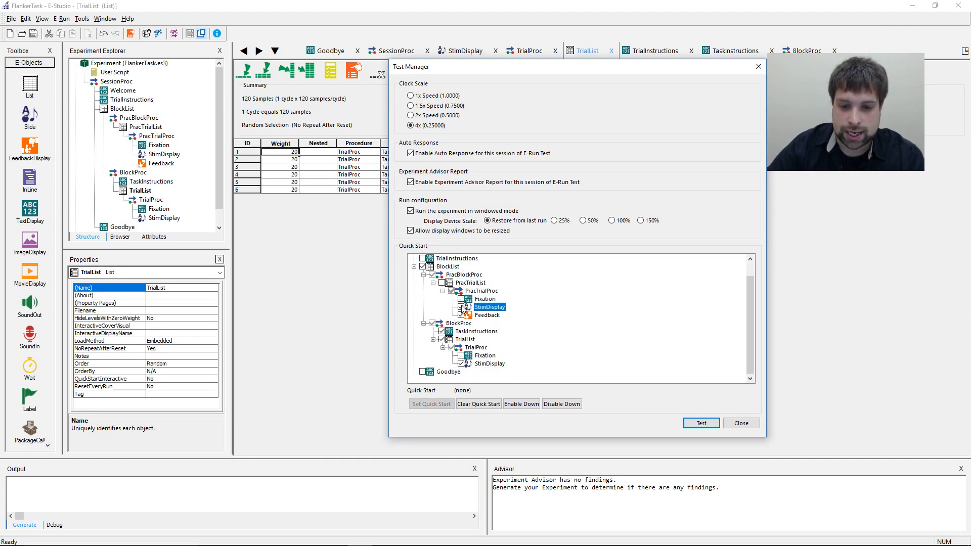
pyautogui.click(461, 307)
pyautogui.click(461, 299)
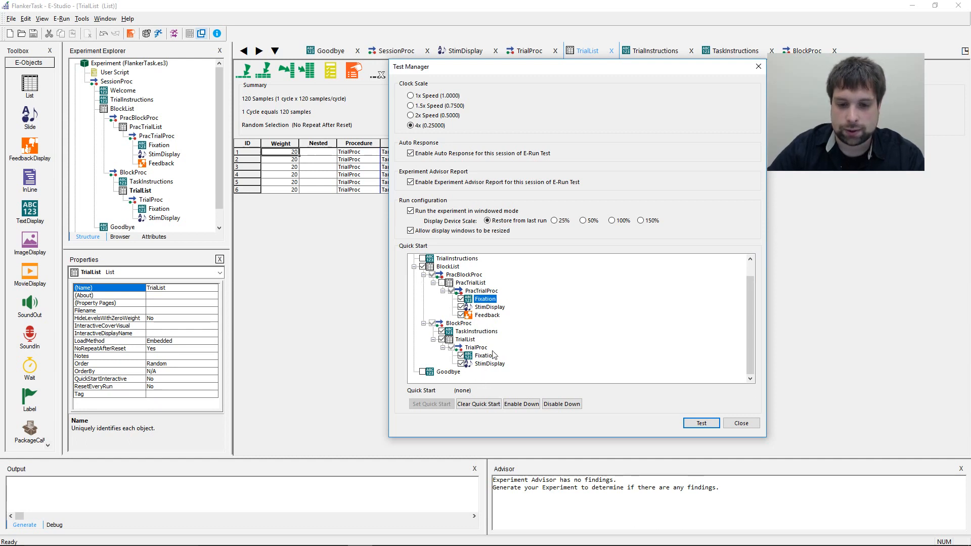
pyautogui.scroll(1, 538, 362)
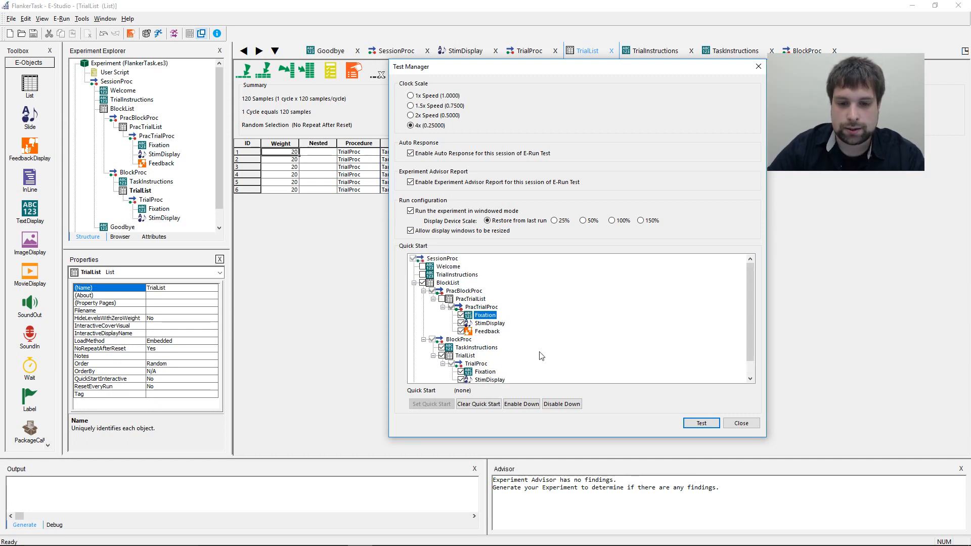
pyautogui.scroll(-1, 511, 330)
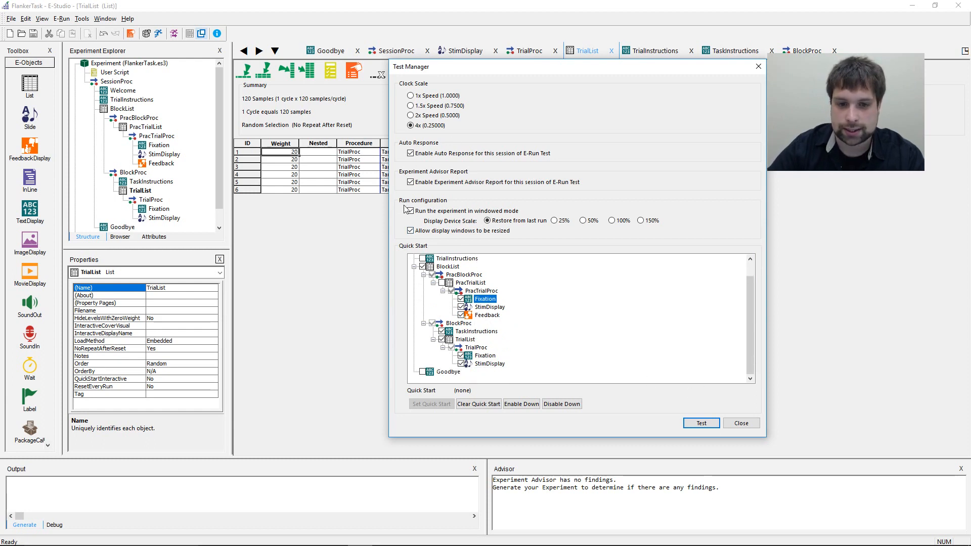
# - Launch the test run with the chosen Test Manager settings and pause it during the critical trials
pyautogui.click(698, 423)
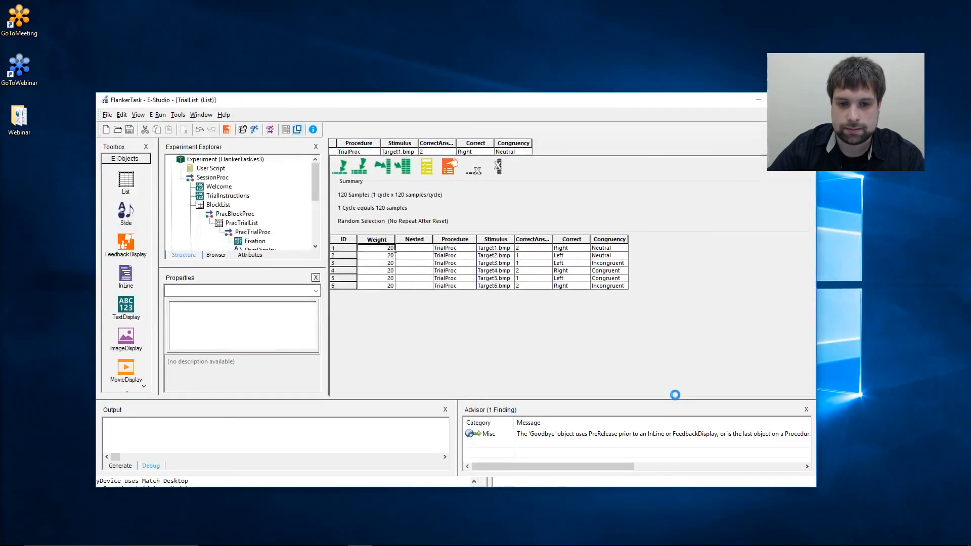
pyautogui.press('Return')
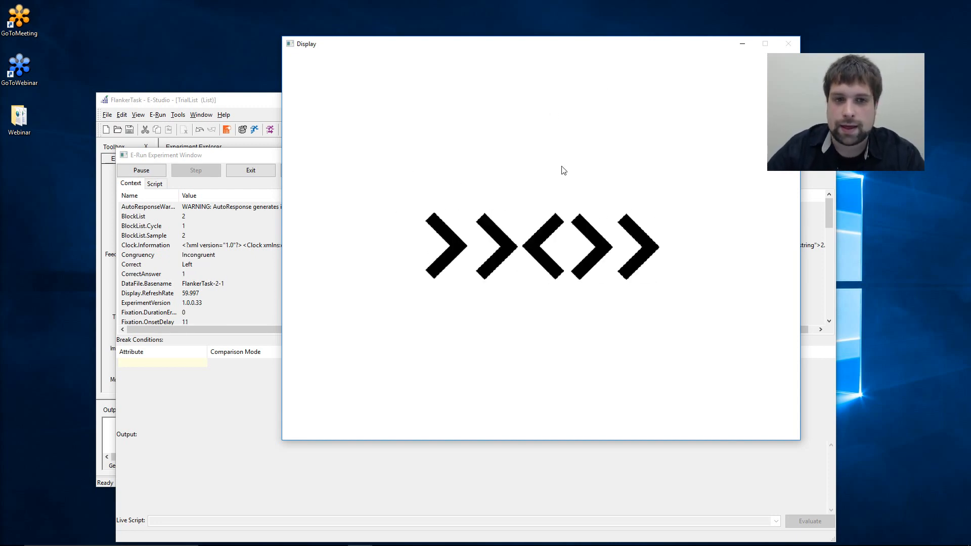
pyautogui.click(142, 170)
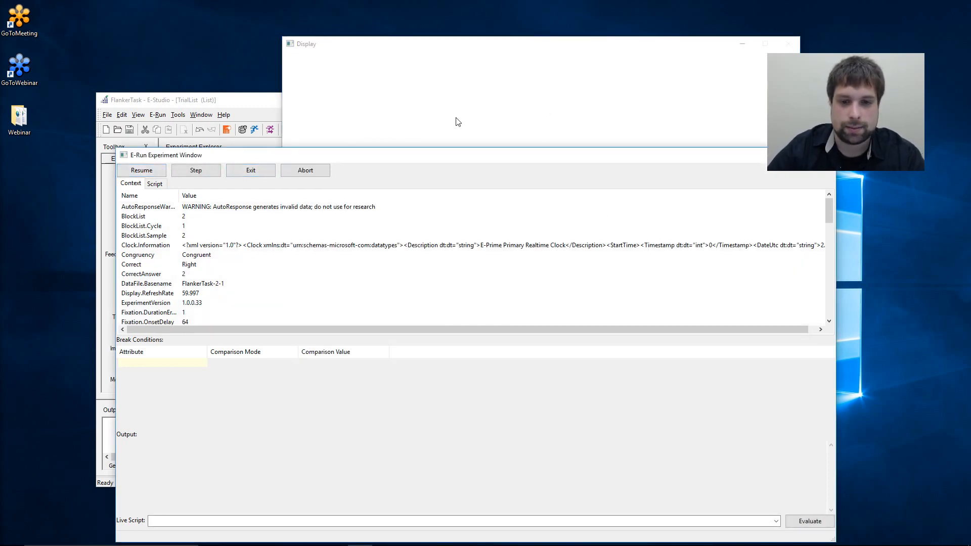
# - Compare the paused stimulus display with the experiment's context attributes, including the StimDisplay, Stimulus and TrialList values
pyautogui.click(456, 119)
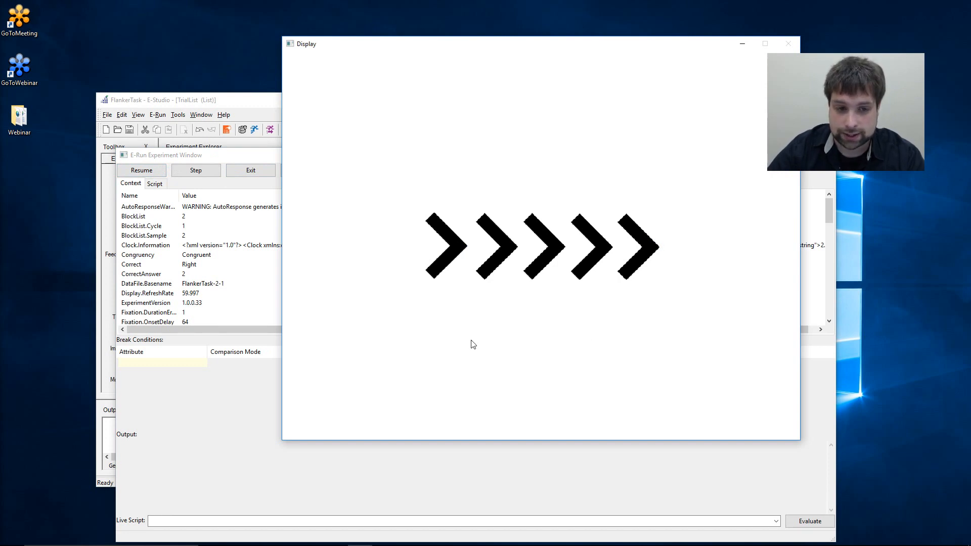
pyautogui.click(241, 412)
pyautogui.scroll(-7, 557, 238)
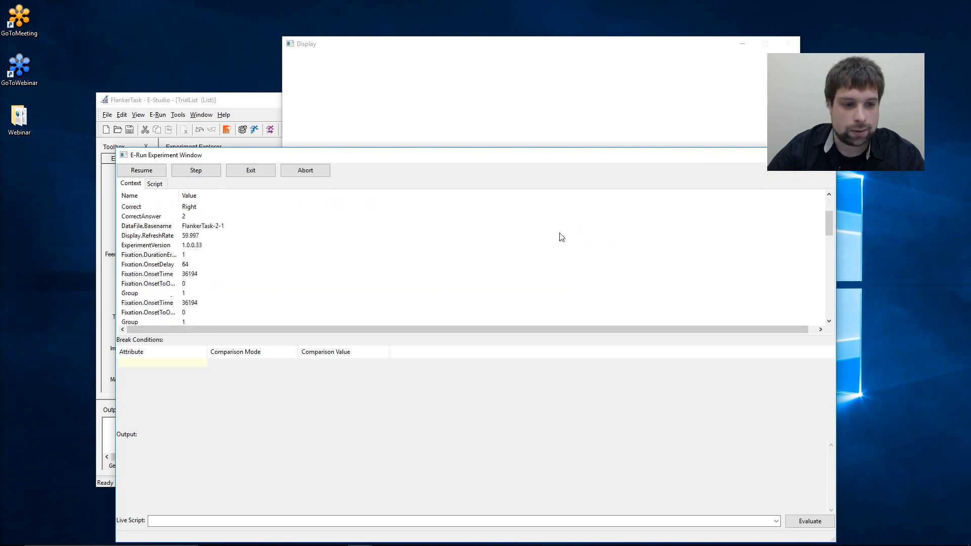
pyautogui.scroll(3, 556, 262)
pyautogui.scroll(-2, 261, 260)
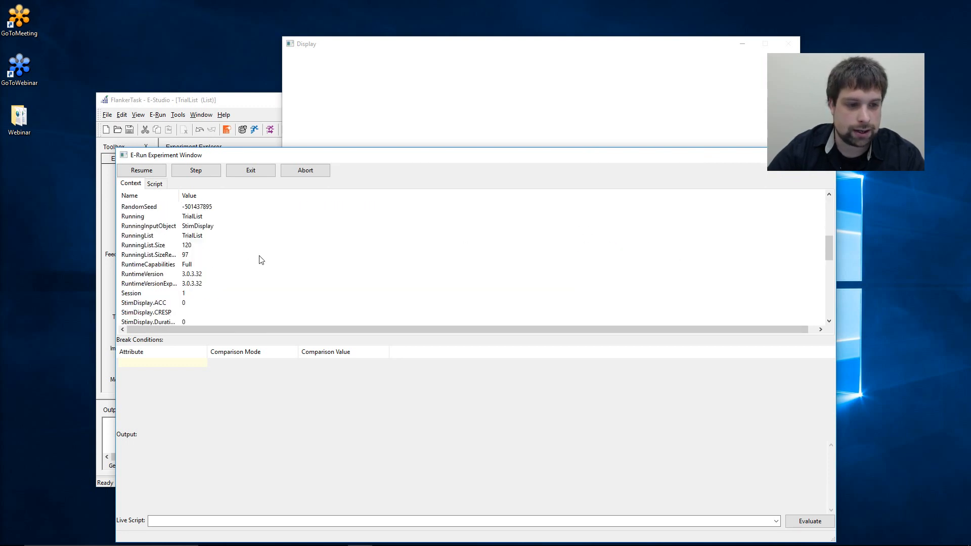
pyautogui.scroll(-4, 261, 260)
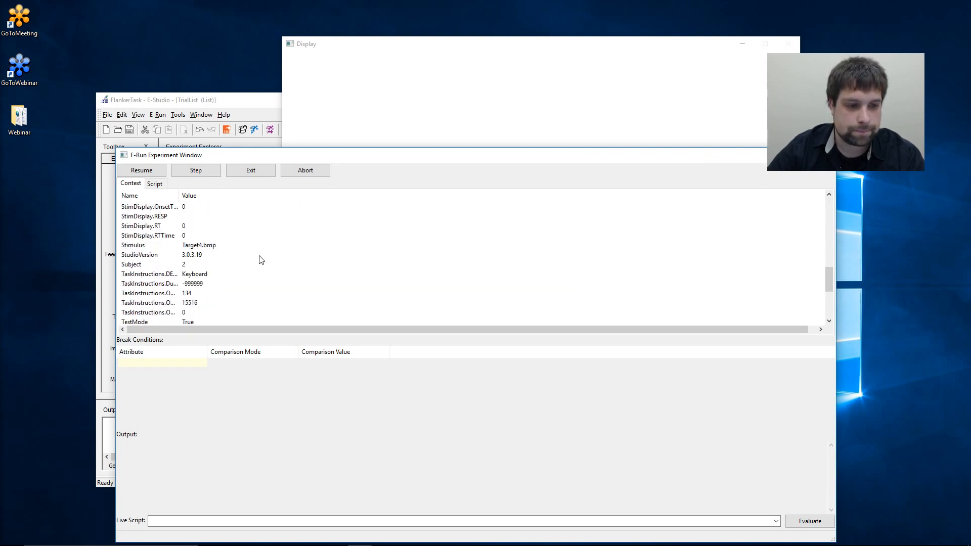
pyautogui.scroll(-2, 259, 255)
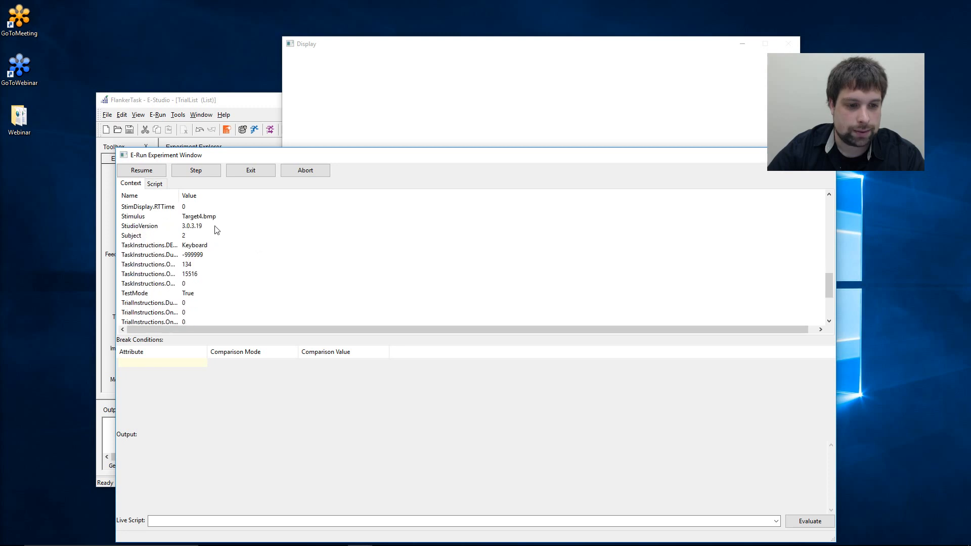
pyautogui.scroll(-2, 244, 284)
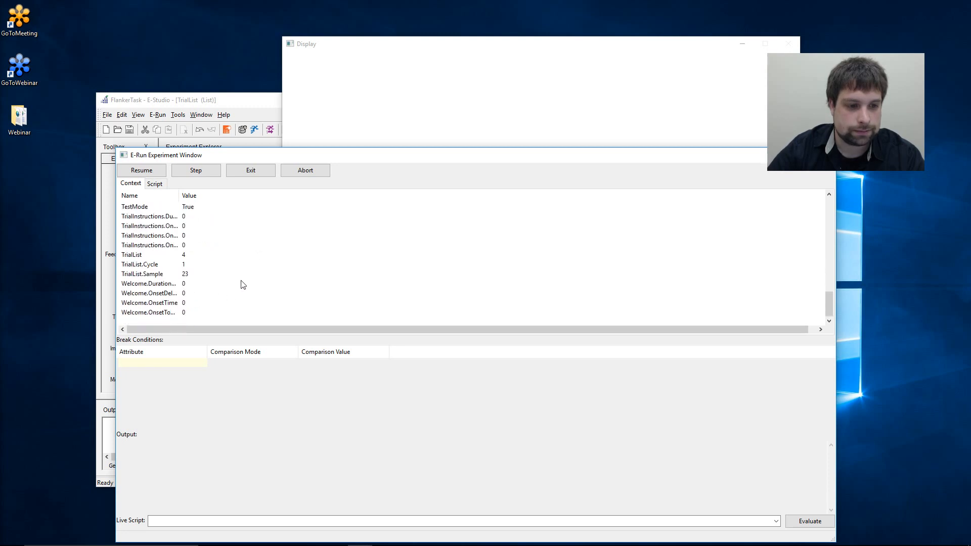
pyautogui.scroll(5, 243, 285)
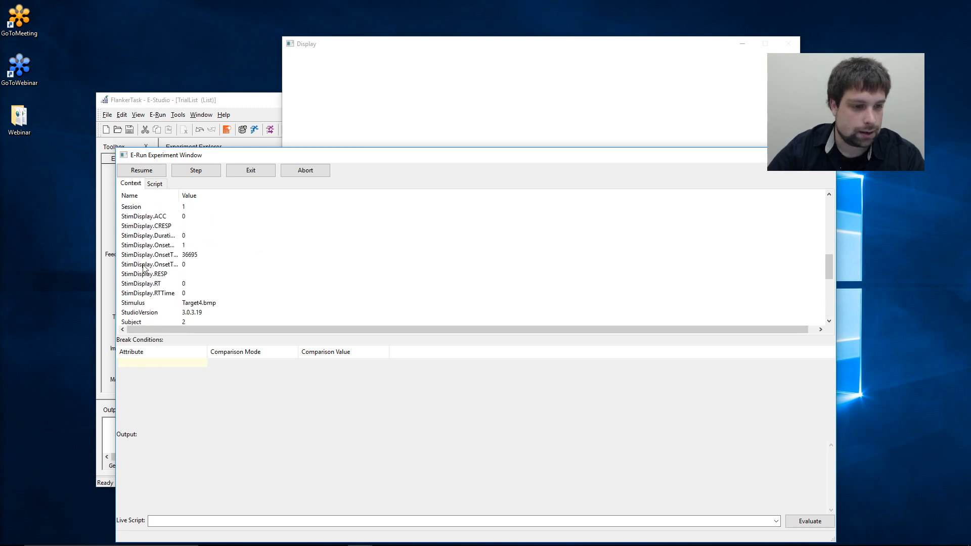
pyautogui.click(438, 274)
pyautogui.click(263, 170)
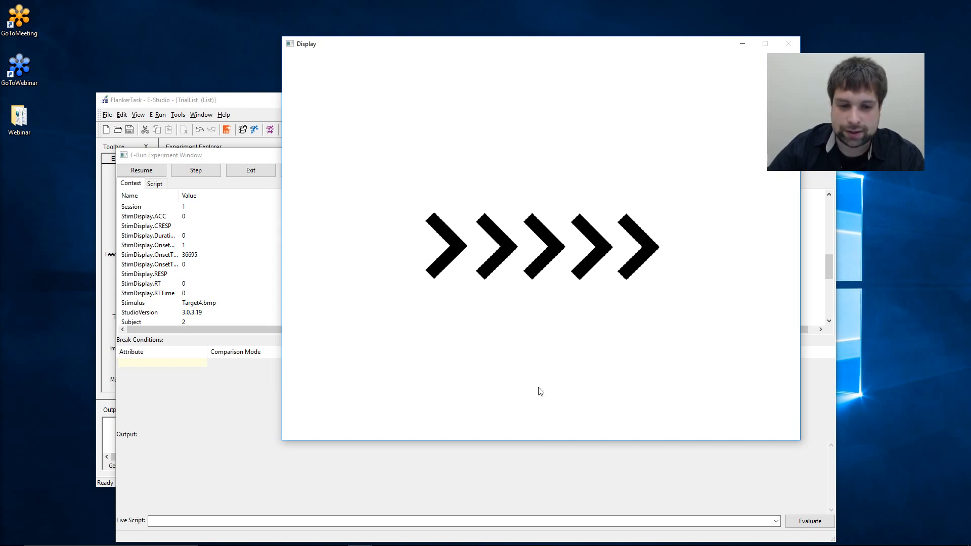
pyautogui.click(211, 423)
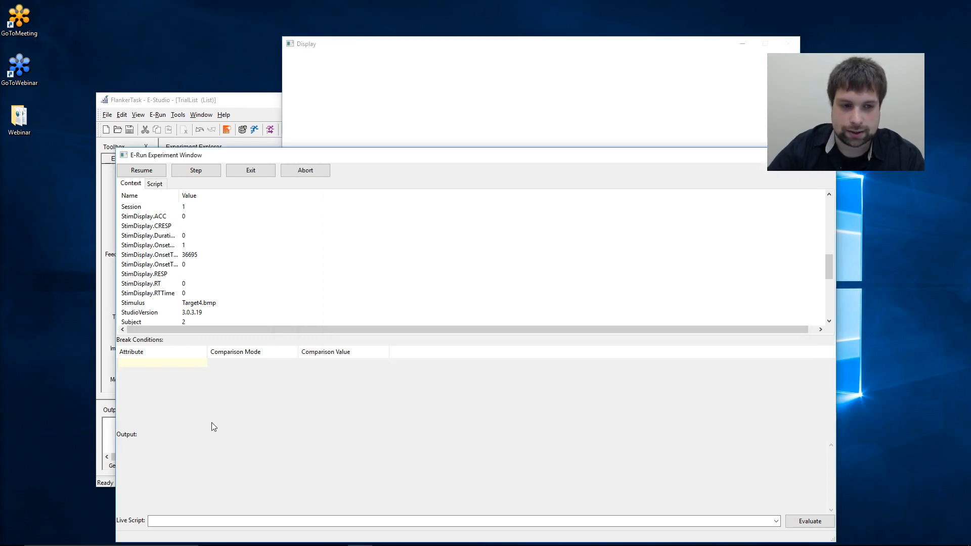
# - Abort the paused test run and dismiss the resulting runtime error message
pyautogui.click(298, 171)
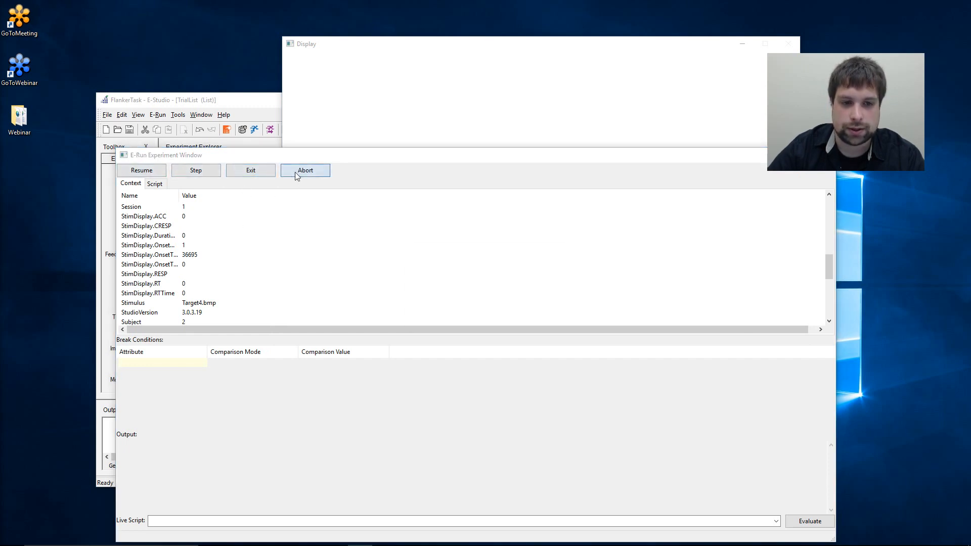
pyautogui.click(488, 317)
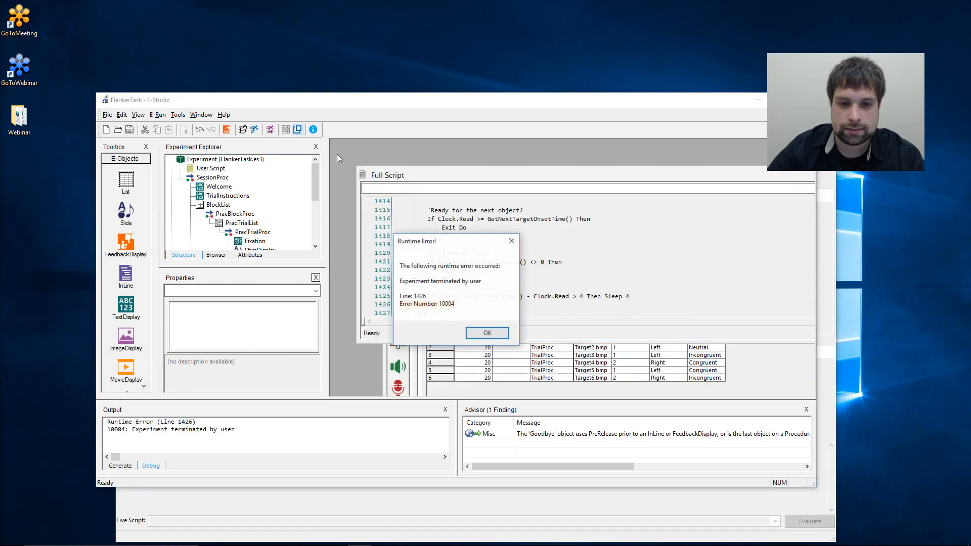
pyautogui.moveTo(442, 241); pyautogui.dragTo(493, 213)
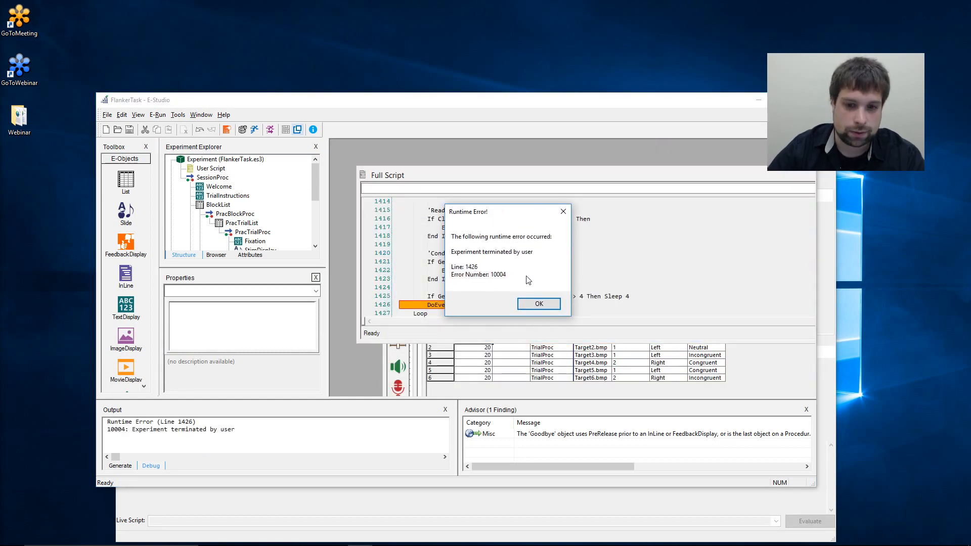
pyautogui.click(537, 303)
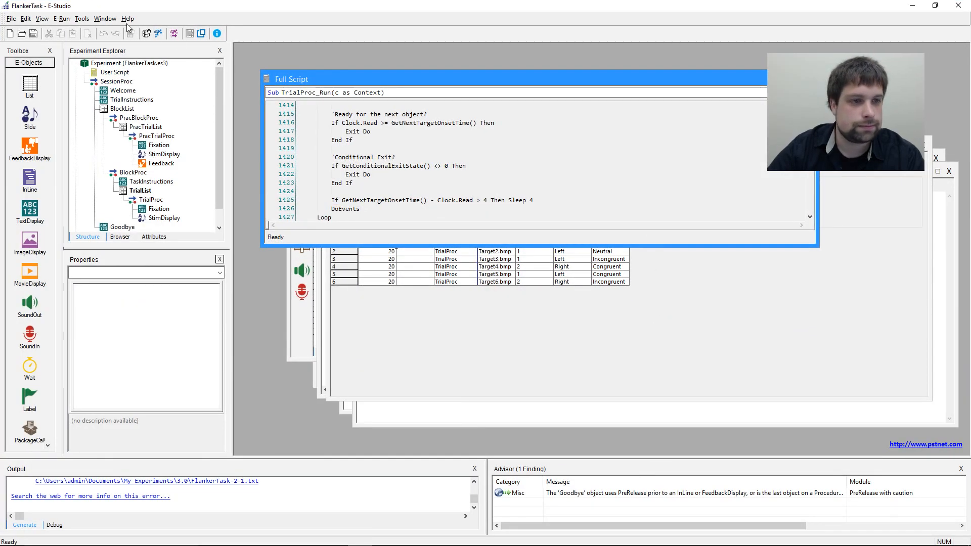
# - Close all open object and script windows in the workspace
pyautogui.click(106, 18)
pyautogui.click(132, 65)
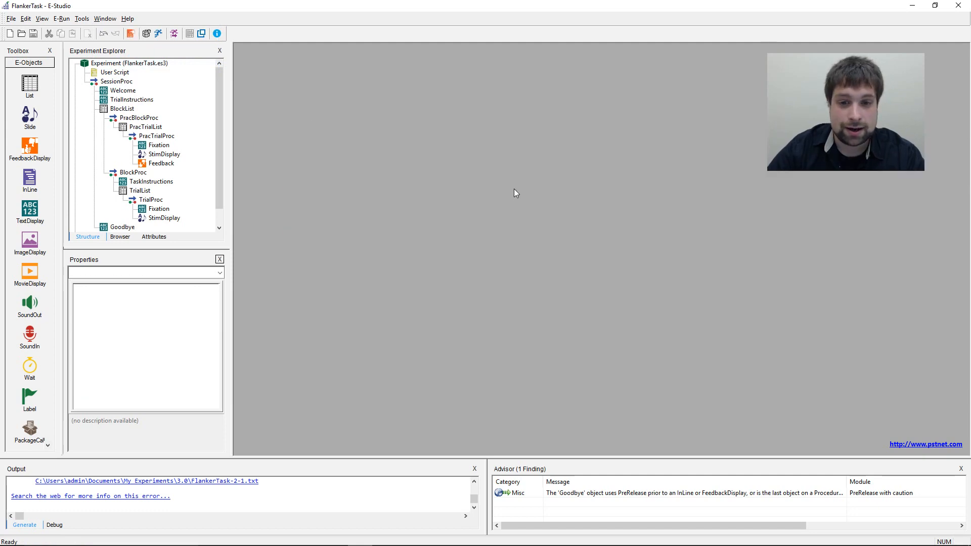
pyautogui.moveTo(221, 71)
pyautogui.mouseDown()
pyautogui.moveTo(219, 96)
pyautogui.moveTo(221, 76)
pyautogui.mouseUp()
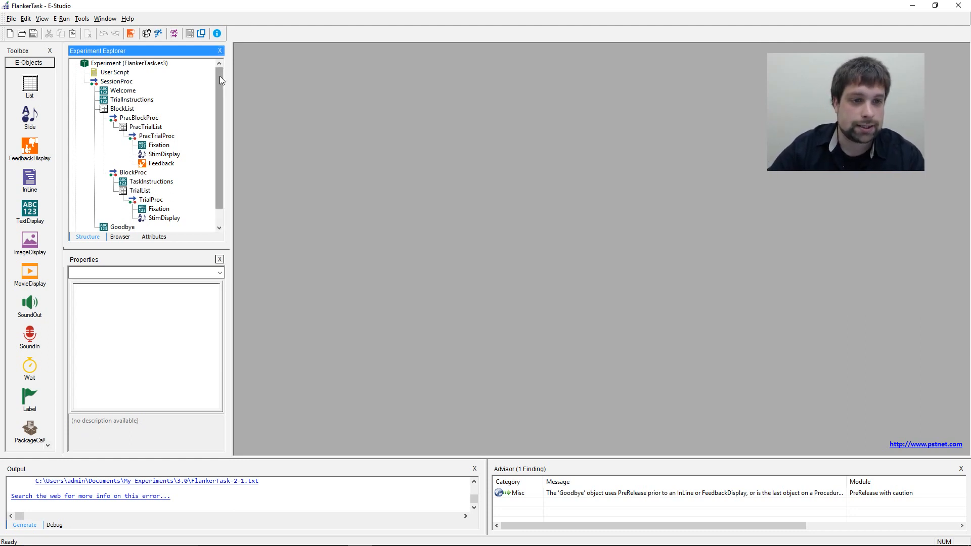
pyautogui.scroll(-1, 212, 84)
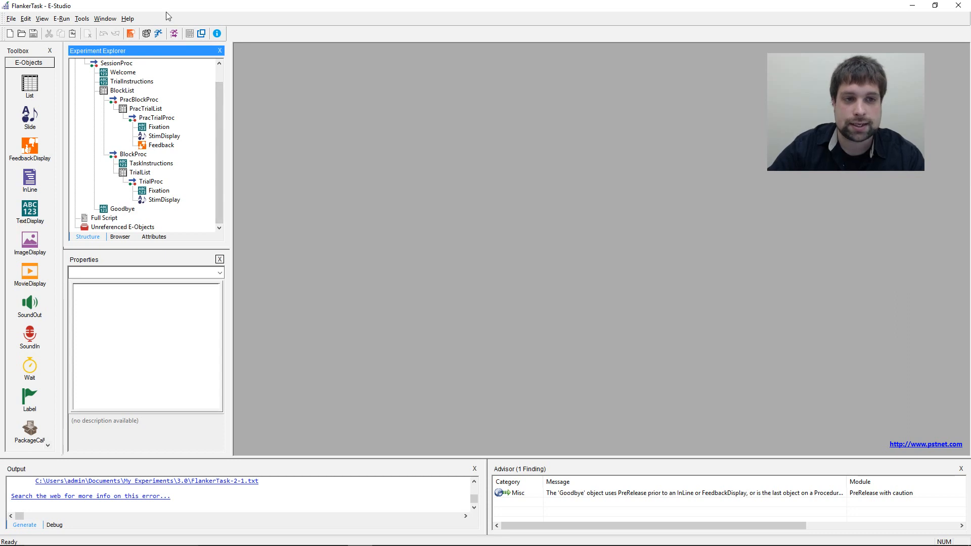